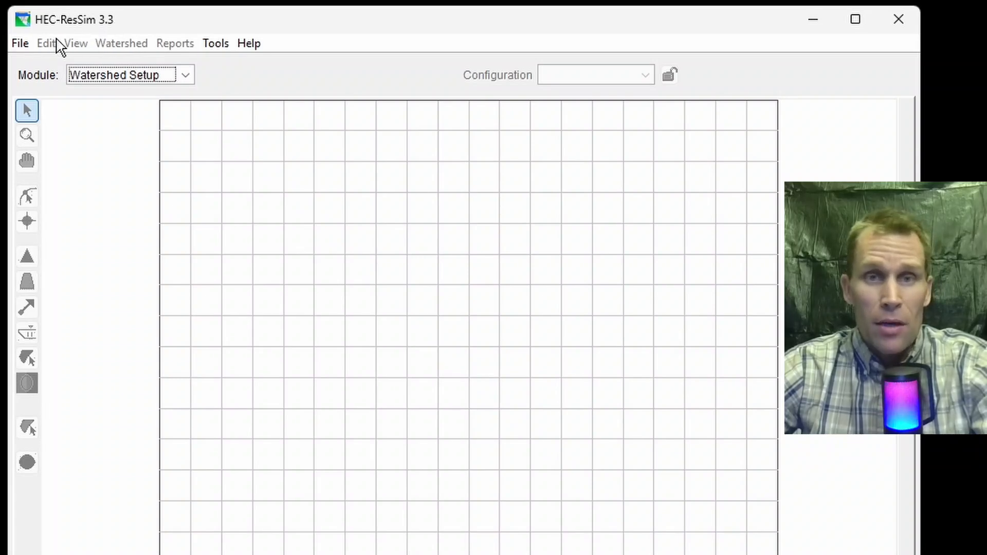
Start a new watershed named video_09 and set its location to the ResSim Exercises folder.
click(21, 45)
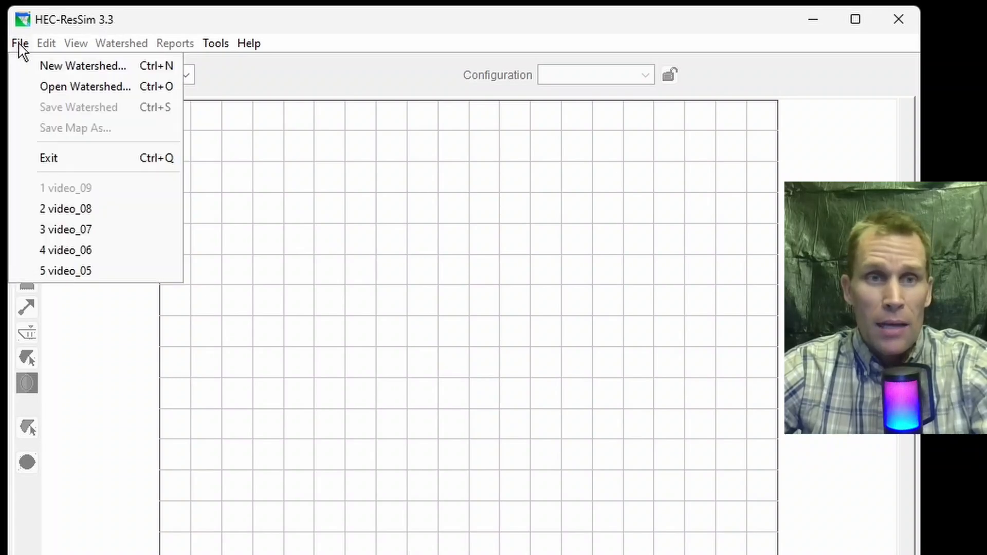
click(50, 72)
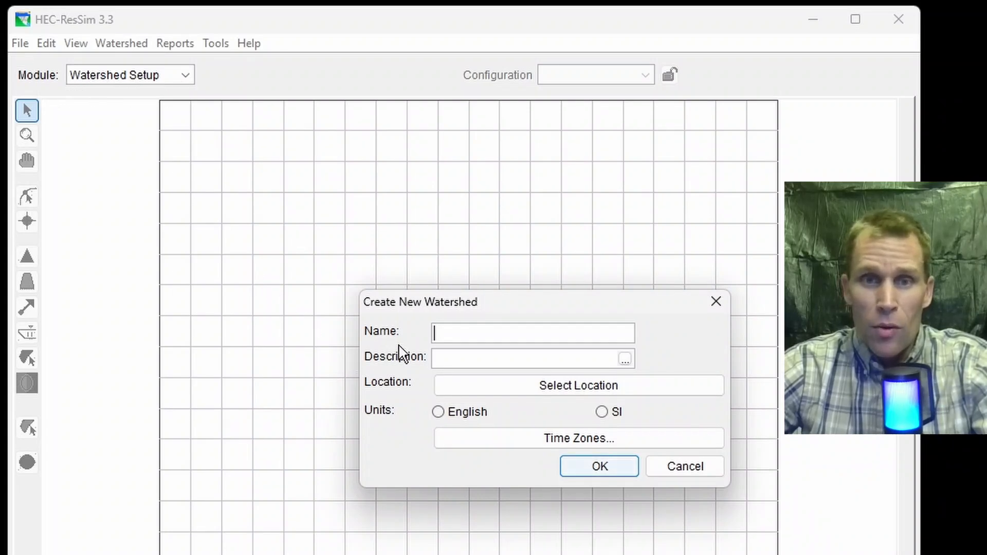
text(video_09)
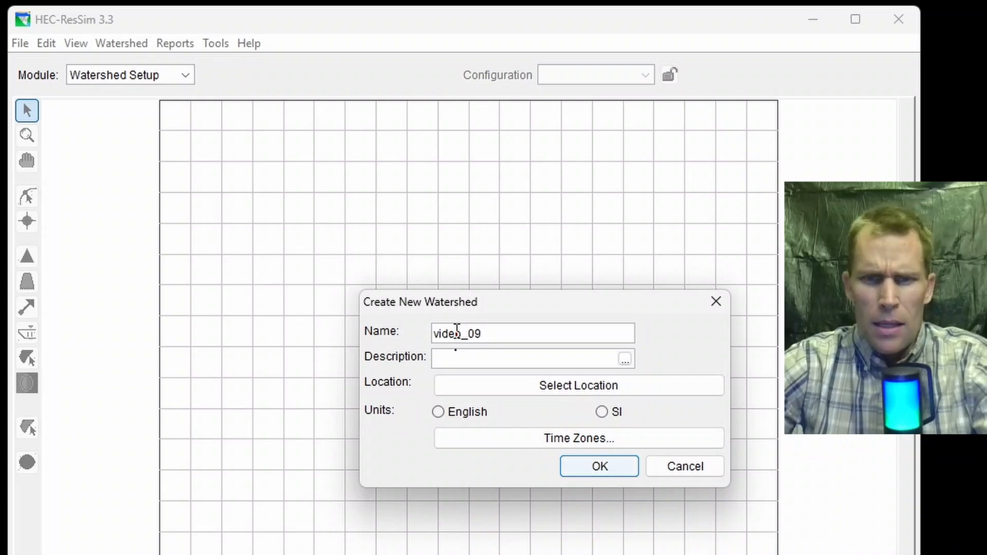
click(489, 392)
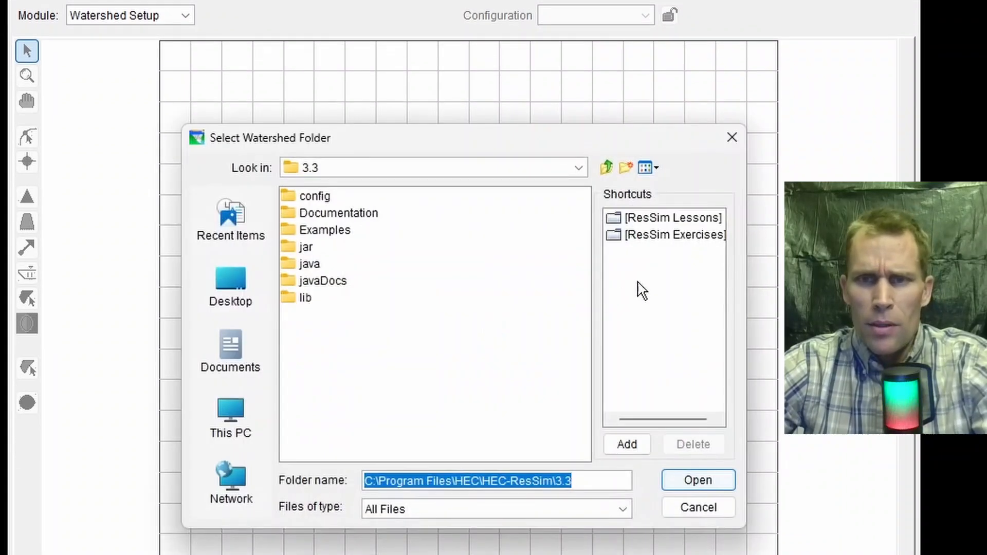
click(672, 237)
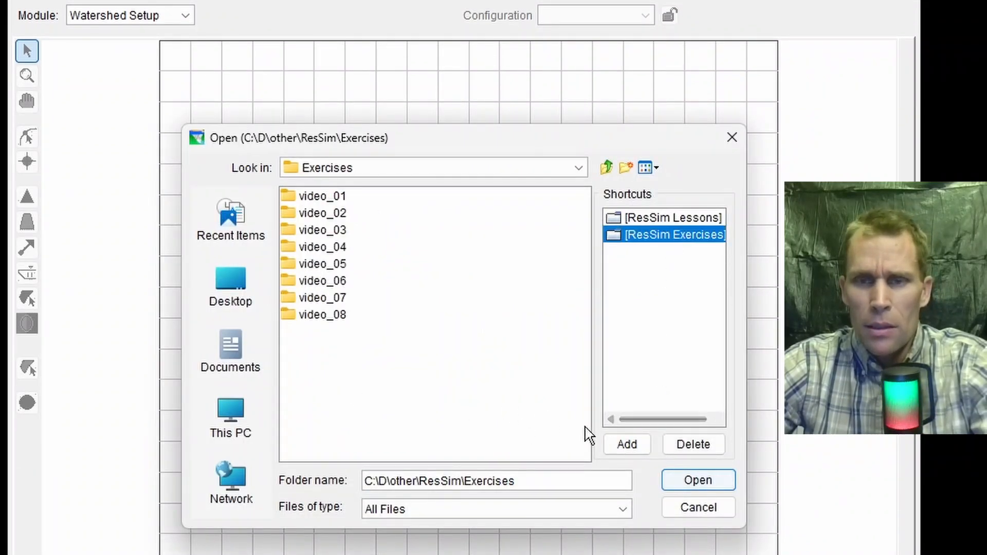
click(673, 488)
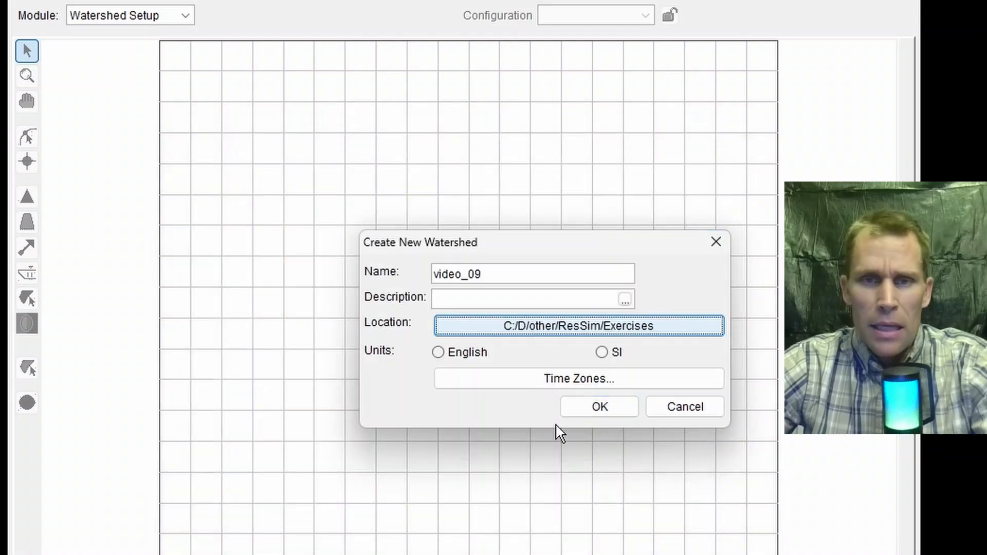
Set the watershed to English units and the (GMT -08:00) Pacific Time zone, and create it.
click(459, 356)
click(471, 384)
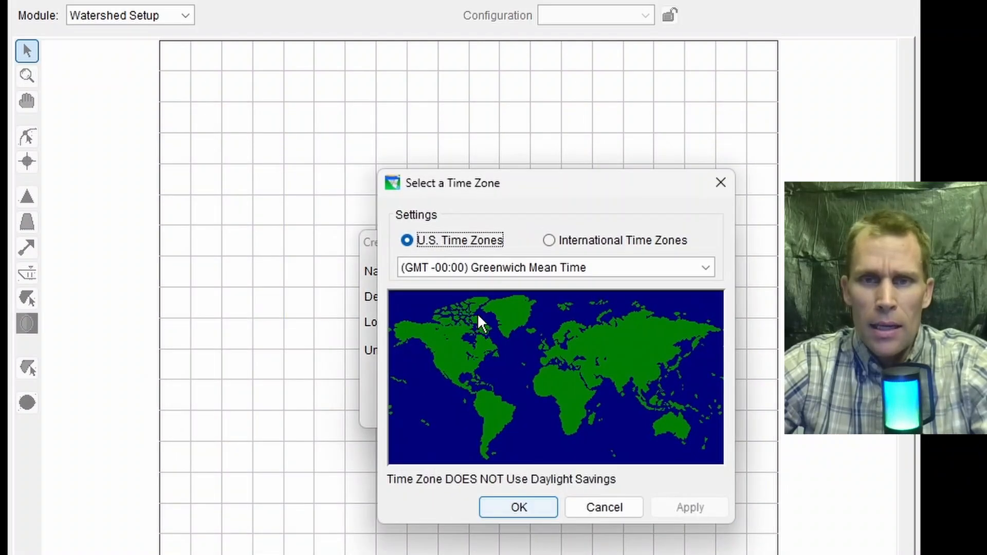
click(542, 270)
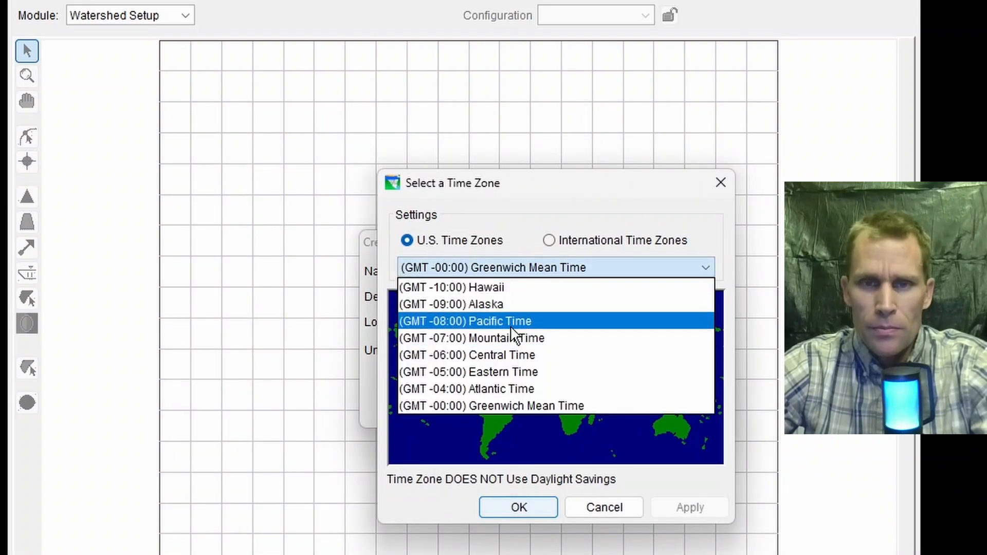
click(516, 320)
click(688, 509)
click(528, 511)
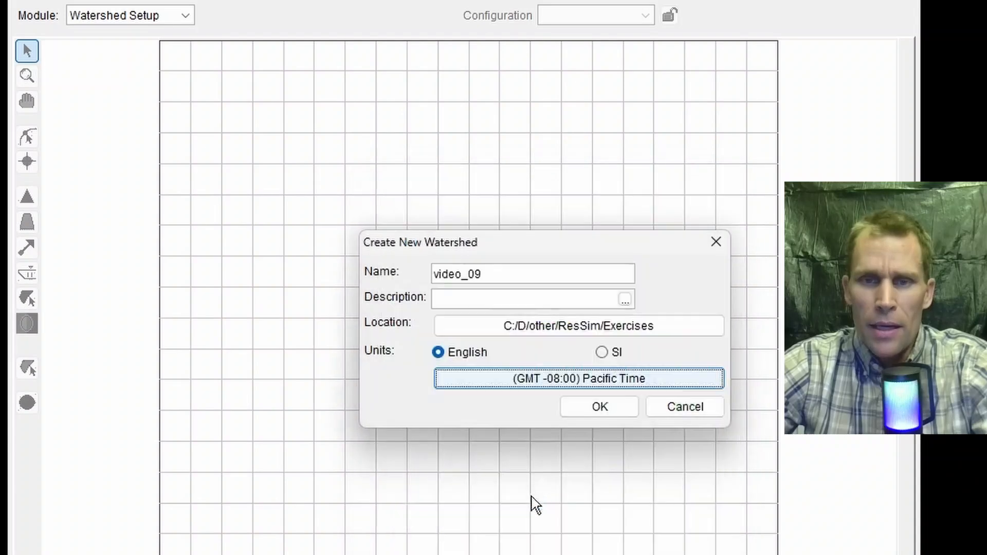
click(603, 409)
click(589, 533)
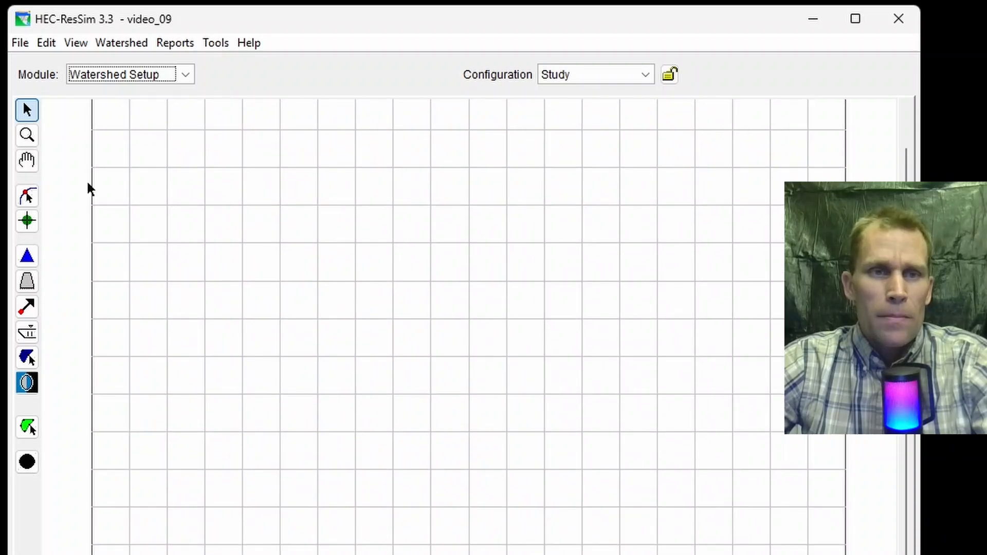
Draw a six-point stream alignment running from the map's upper-left area down to the southeast, and name it steam_1.
click(27, 162)
drag(188, 205, 154, 315)
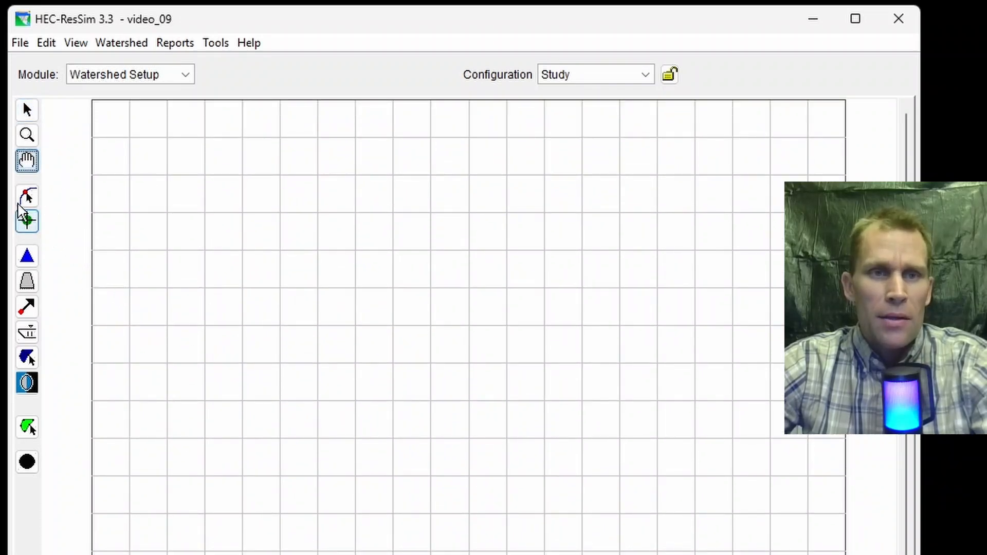
click(27, 197)
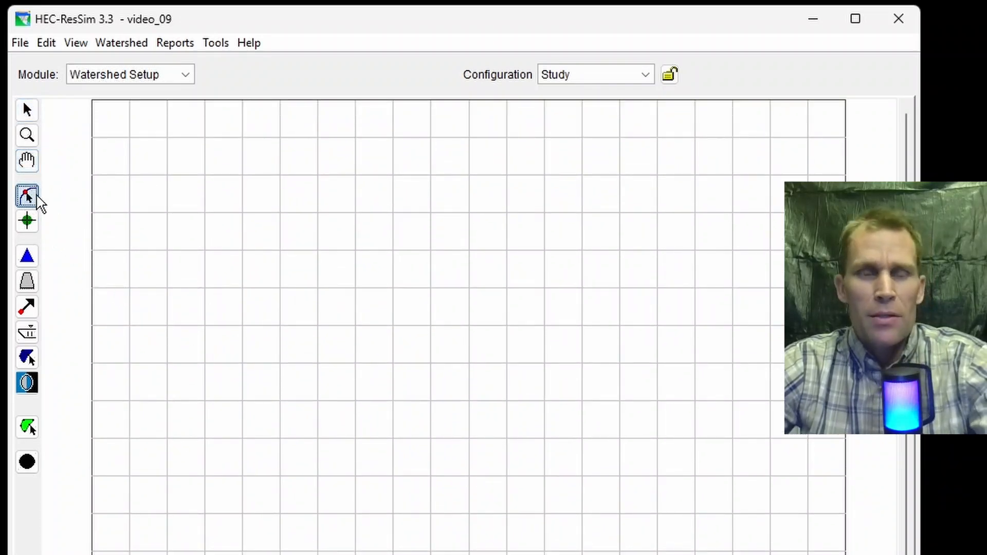
click(170, 144)
click(223, 154)
click(236, 186)
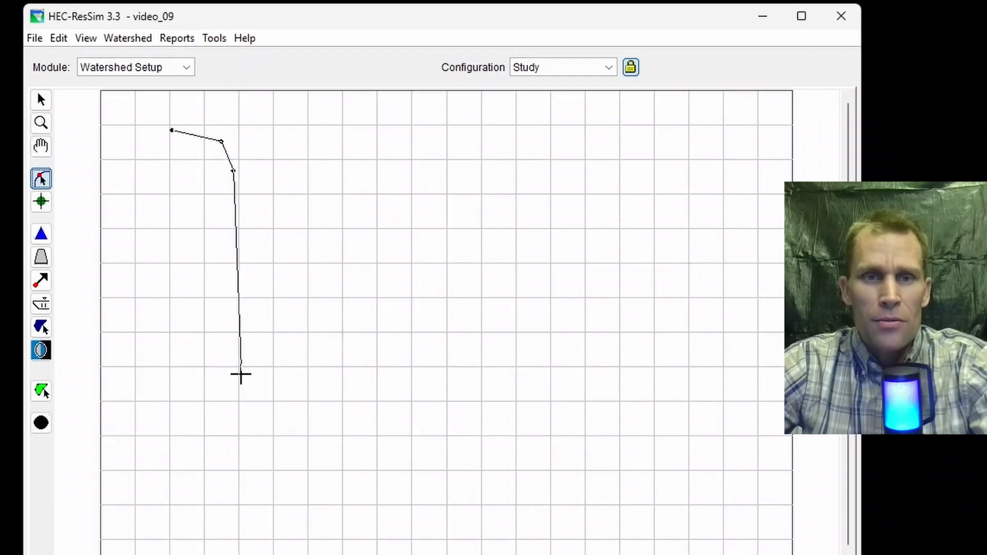
click(243, 388)
click(255, 414)
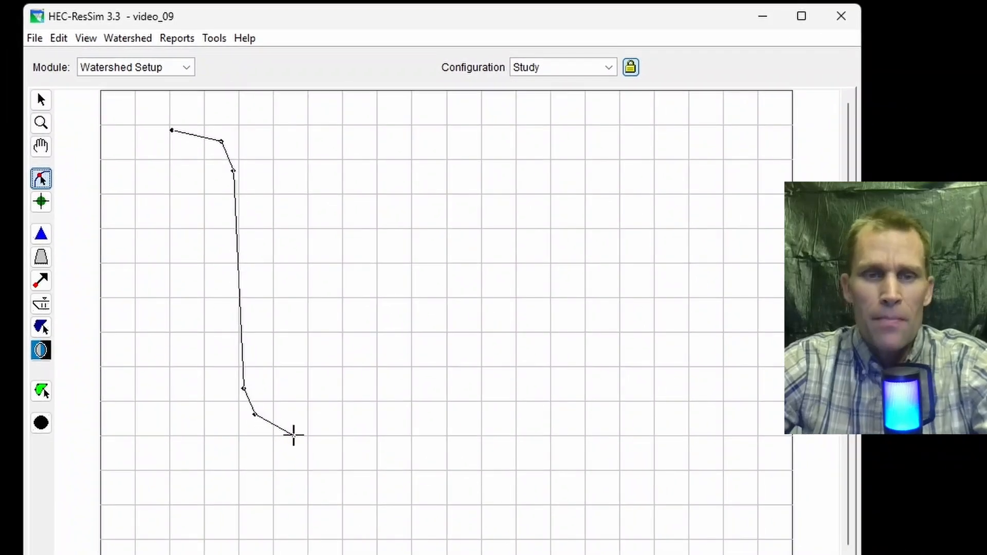
double_click(293, 435)
text(steam_1)
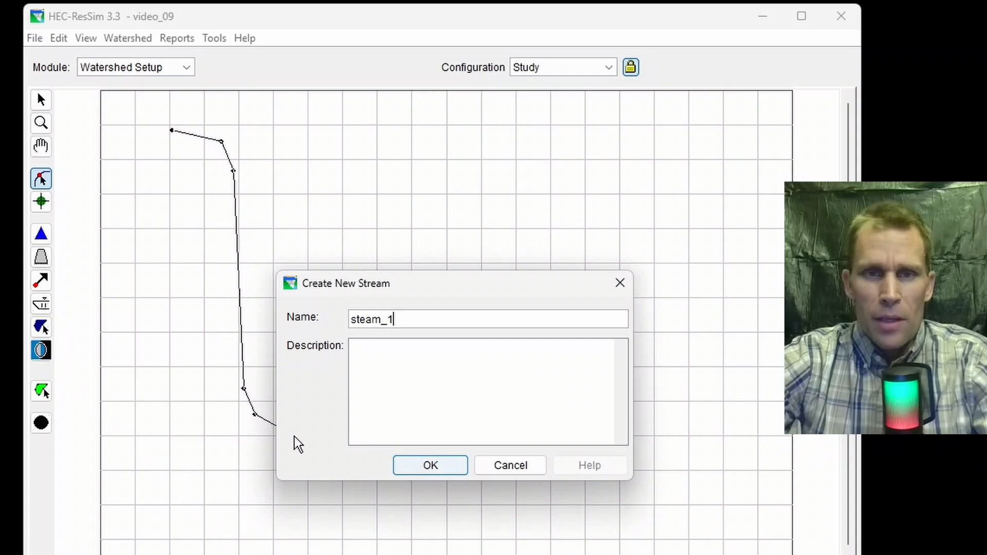
key(Return)
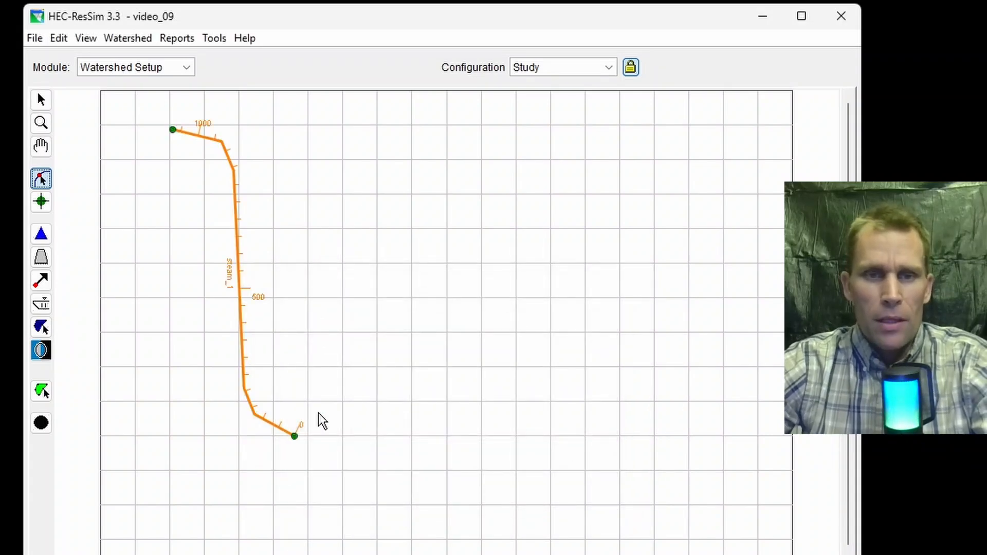
Add a computation point named CP1 on the stream just below its upstream end, on the Default layer.
click(41, 422)
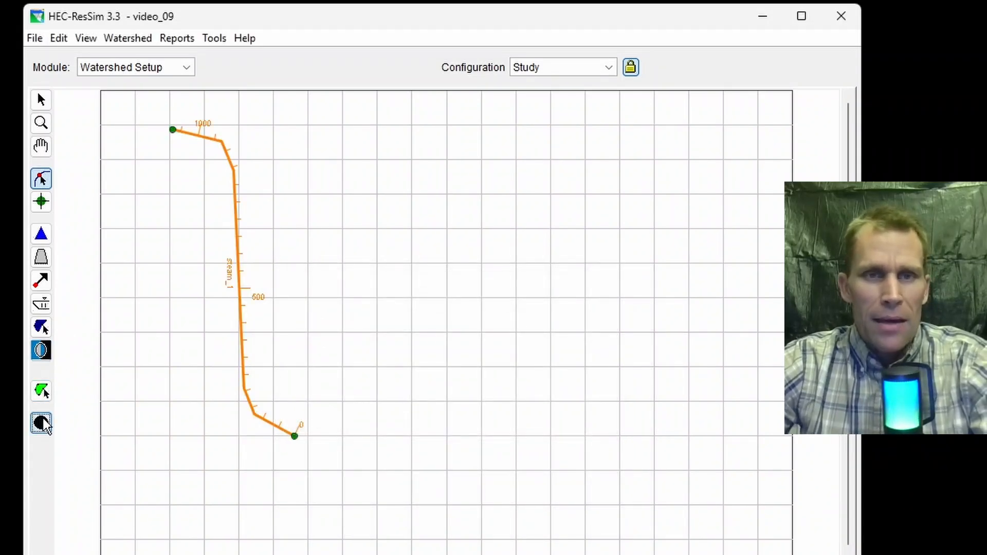
click(195, 135)
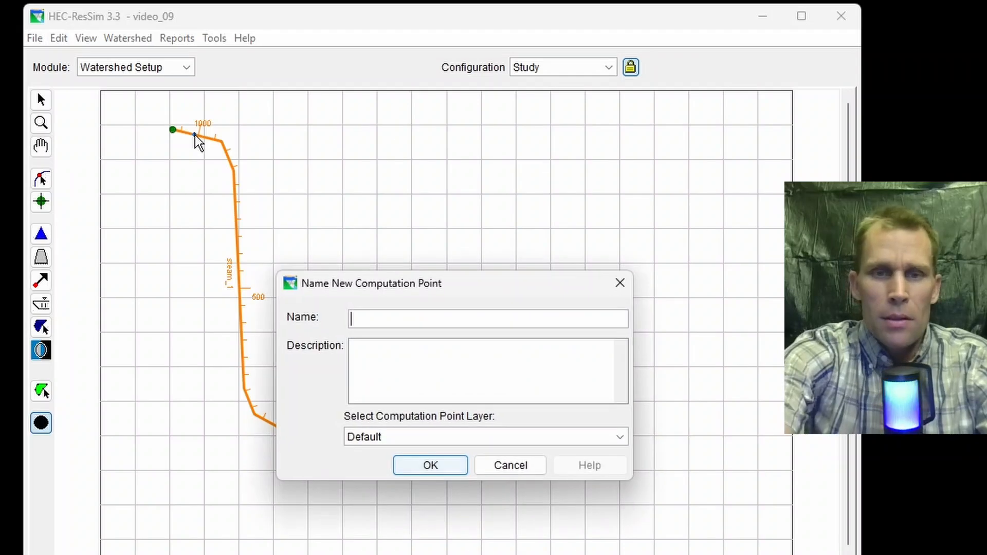
text(CP1)
key(Return)
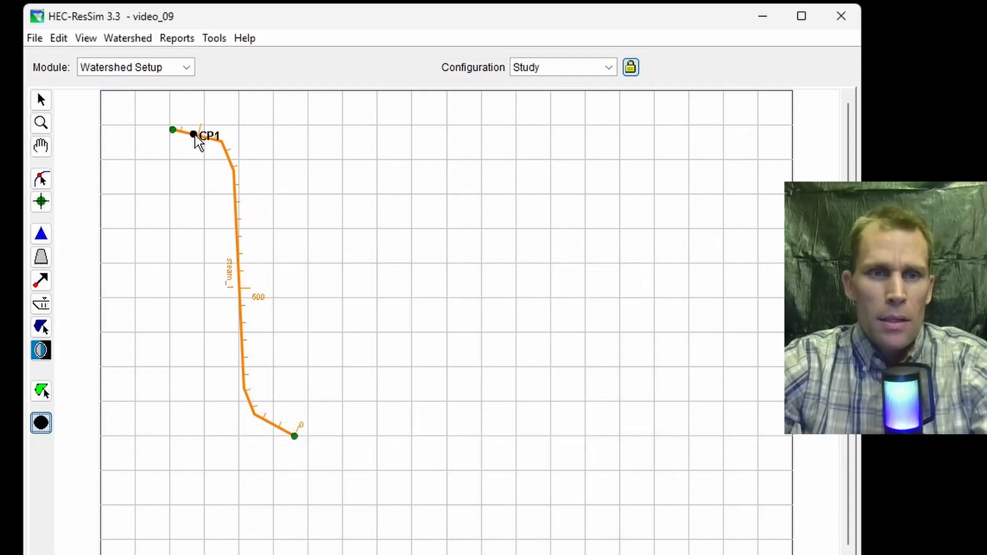
Place a reservoir on the upper part of the stream's long straight reach and name it reservoir_north.
click(43, 237)
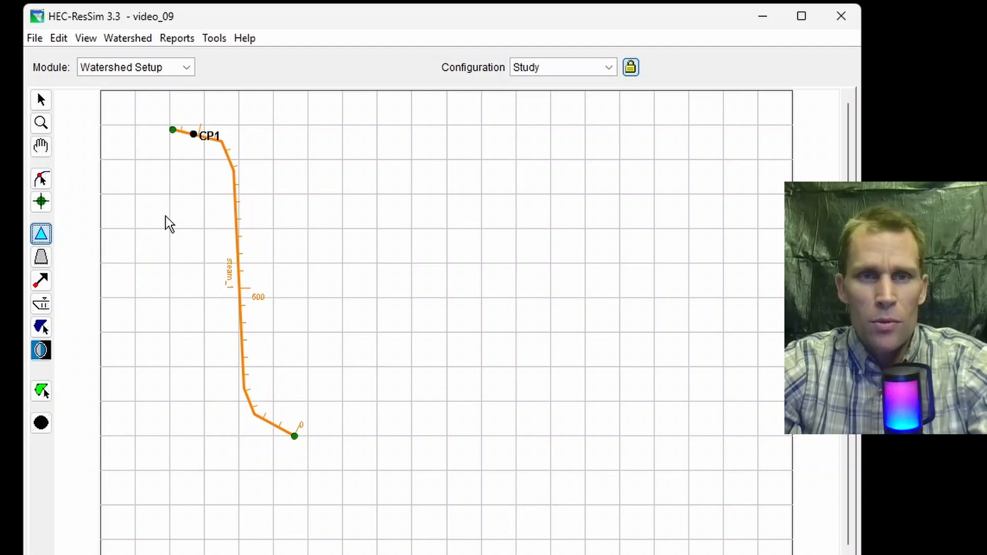
click(235, 192)
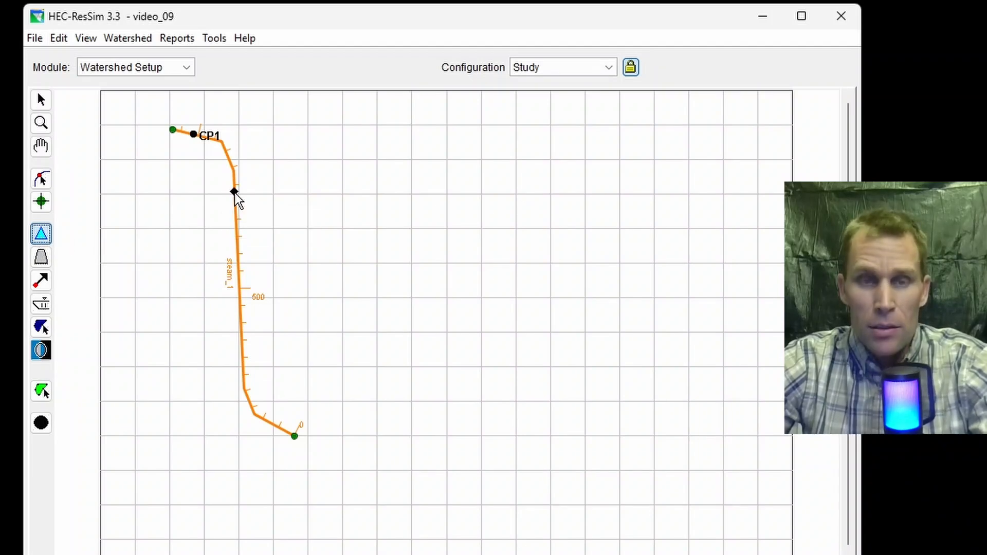
click(235, 242)
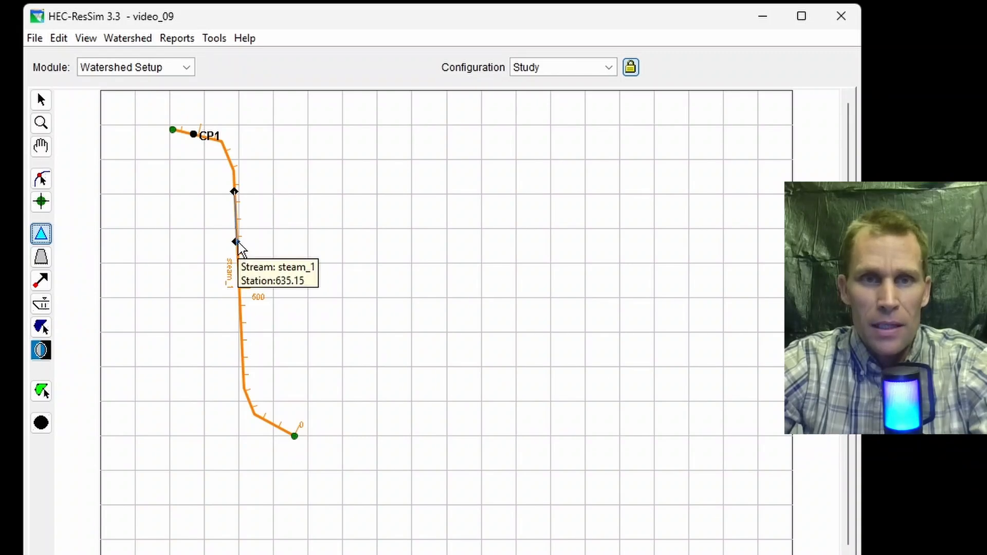
click(238, 243)
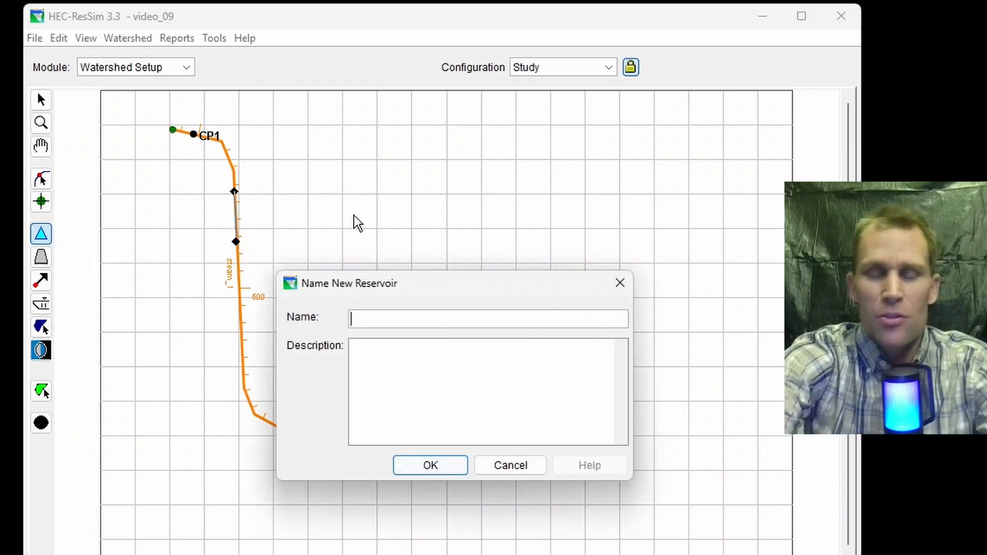
text(reservoir_north)
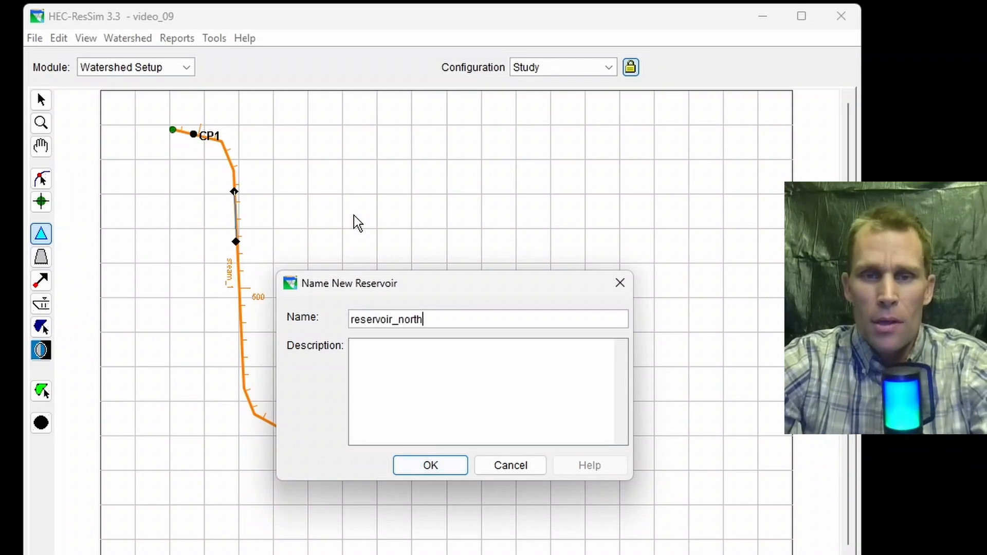
click(440, 465)
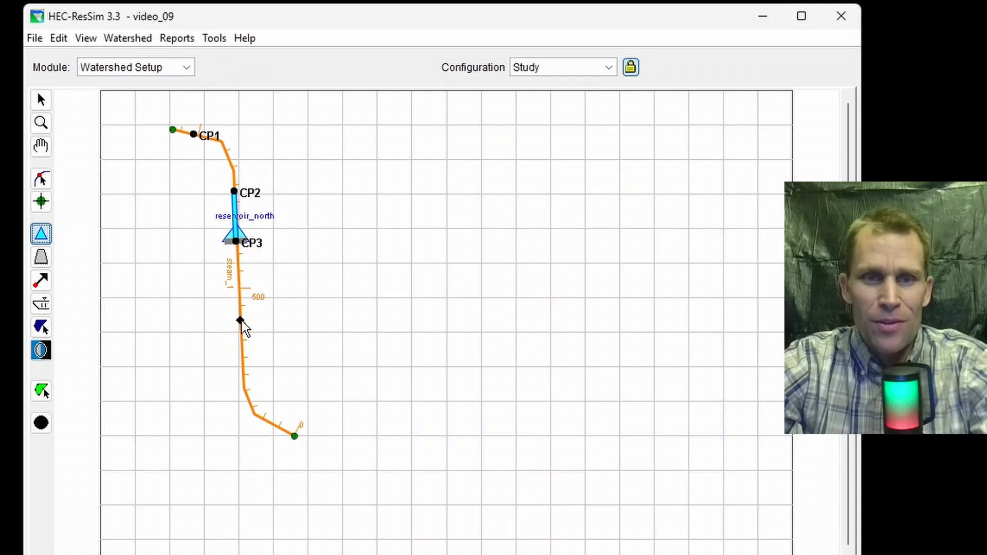
Place a second reservoir downstream, ending just above the lower bend, and name it reservoir_south.
click(242, 371)
text(reservroi)
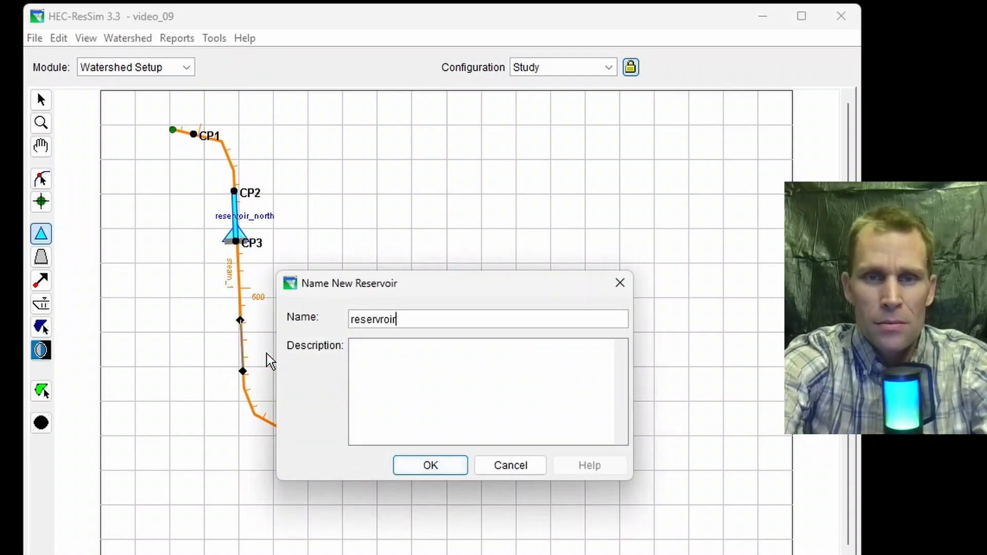
text(rvoir_south)
key(Return)
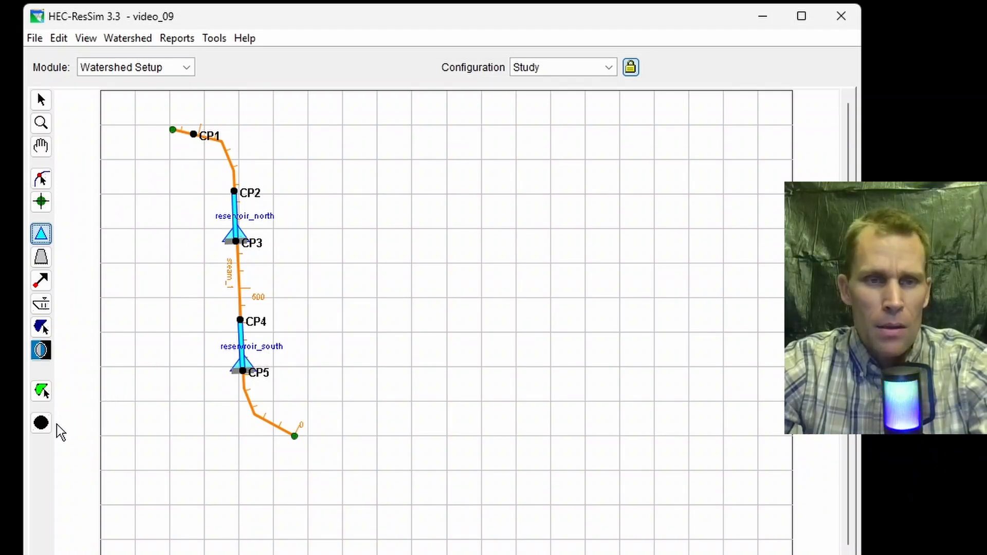
Add a computation point named CP6 on the stream below reservoir_south, near the downstream end.
click(43, 426)
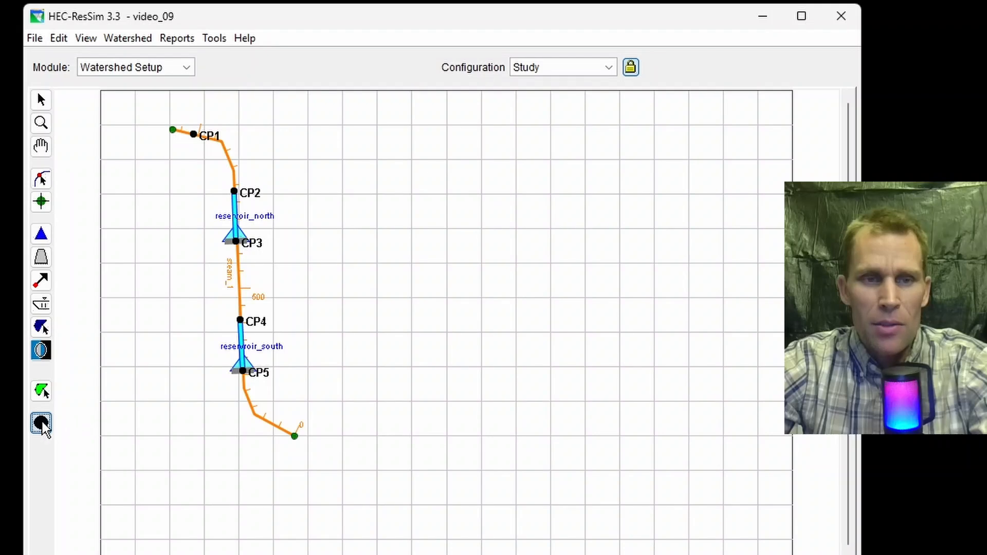
click(269, 426)
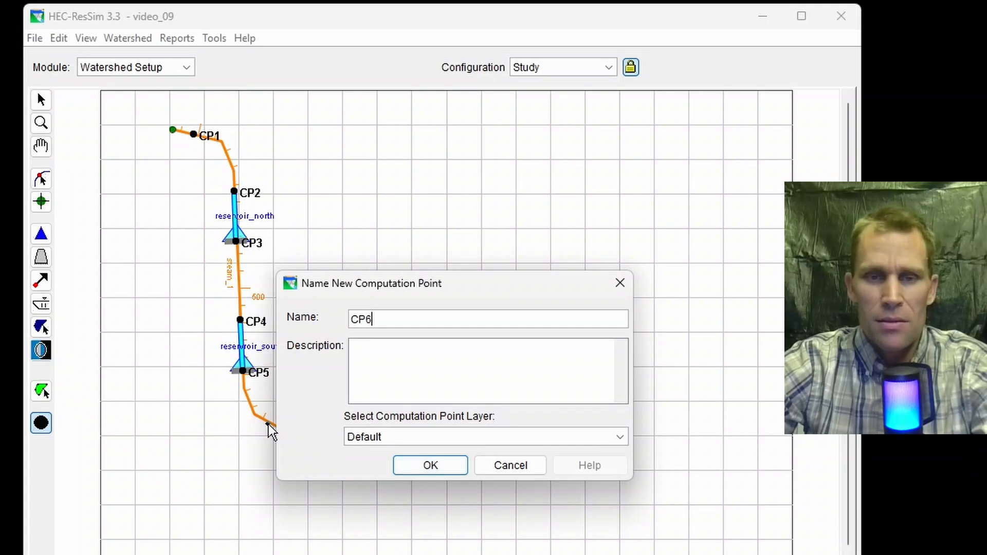
click(411, 468)
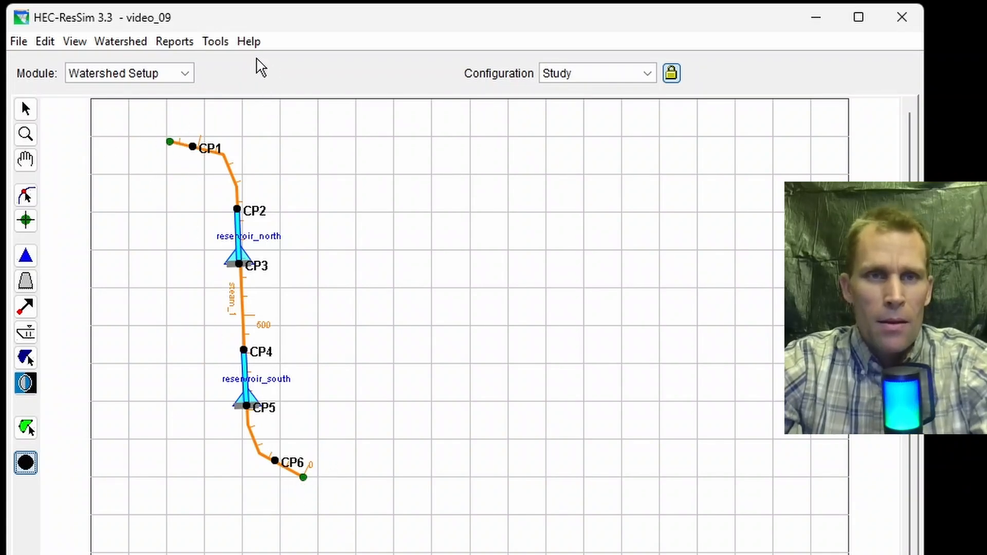
Create a new watershed configuration named config_1 with a 1 Hour time step.
click(129, 43)
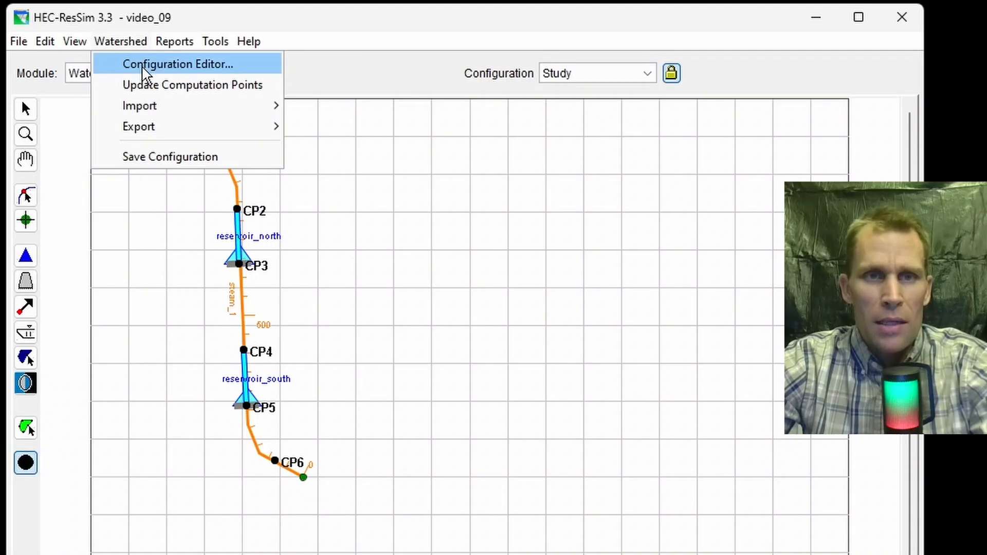
click(142, 65)
drag(427, 225, 482, 154)
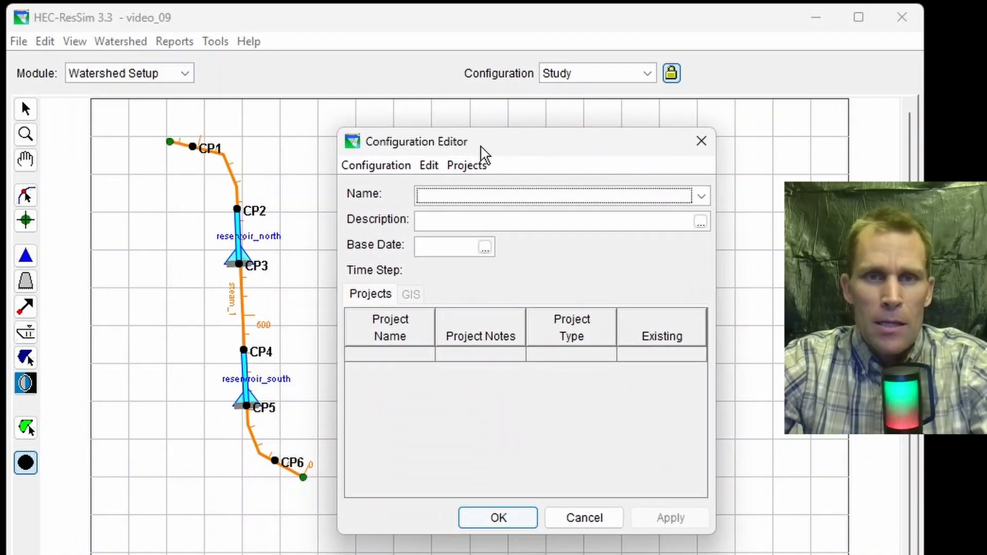
click(388, 168)
click(394, 190)
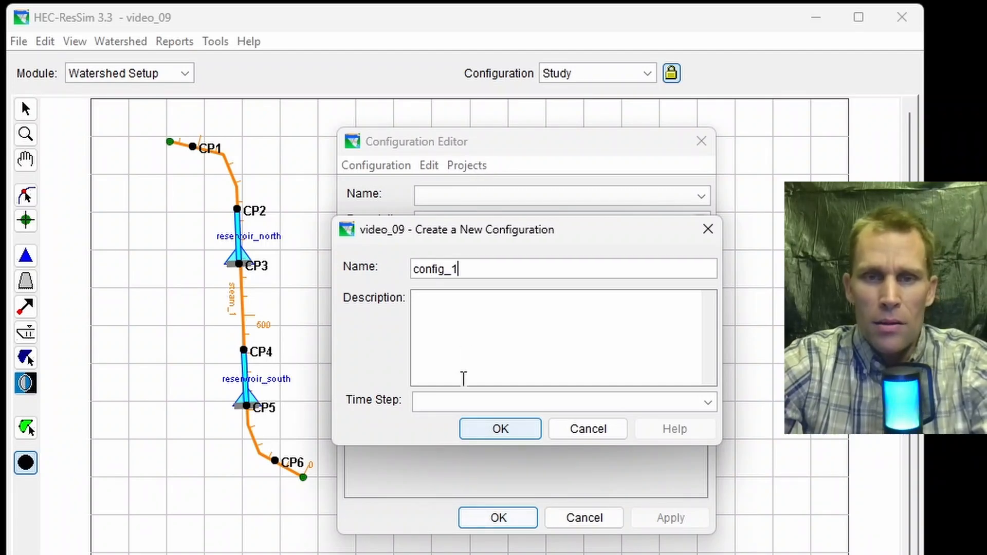
click(451, 404)
click(463, 423)
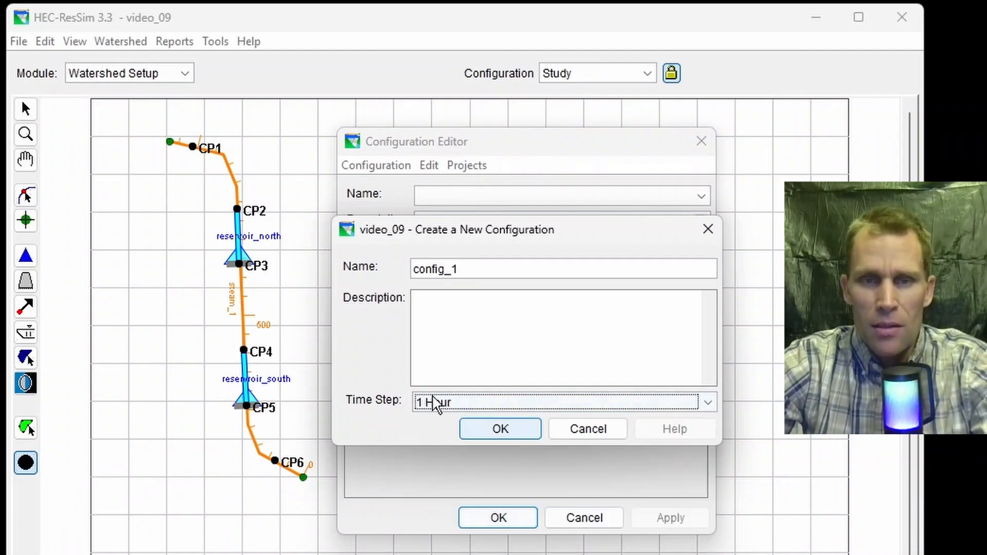
click(494, 430)
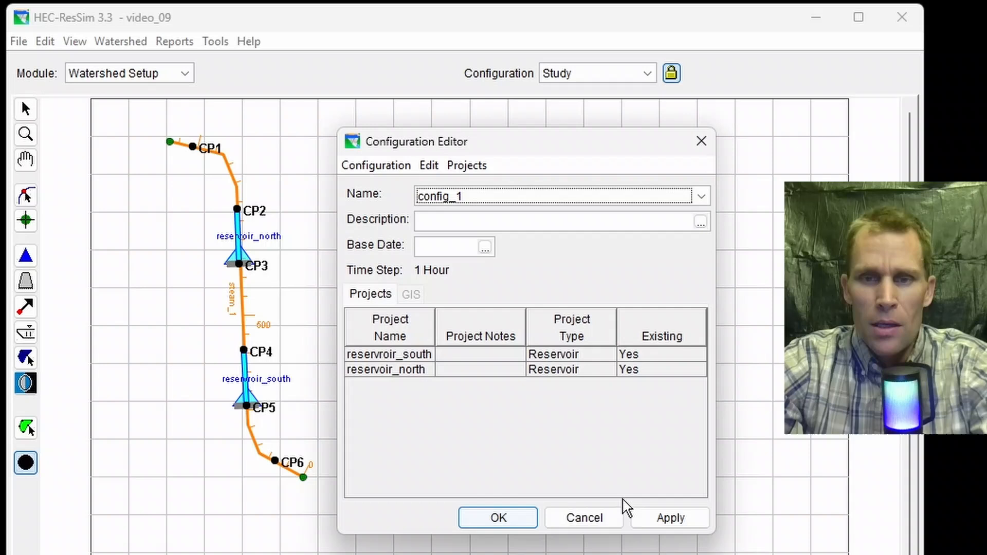
Apply the config_1 configuration, check that its project list includes both reservoirs, and accept it.
click(671, 519)
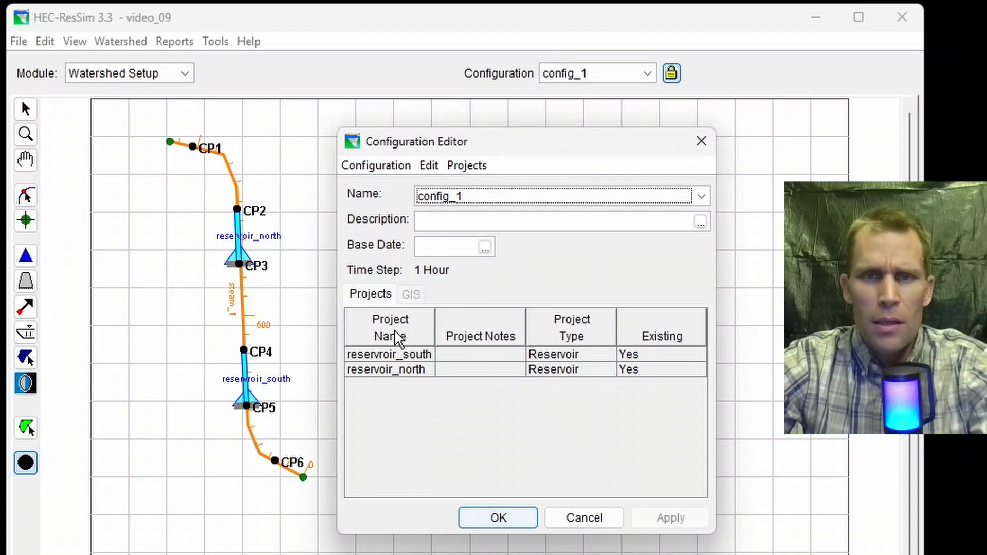
click(457, 170)
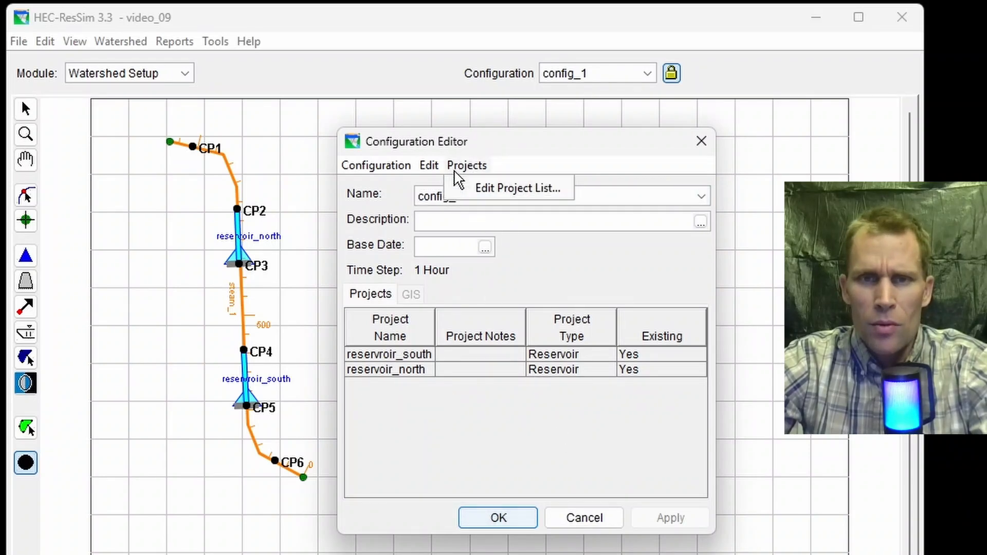
click(473, 194)
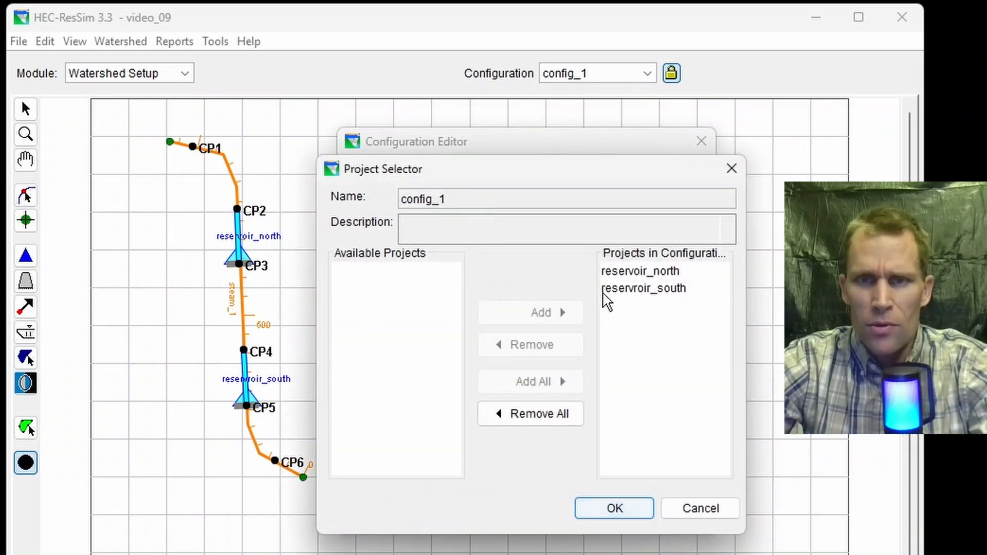
click(637, 513)
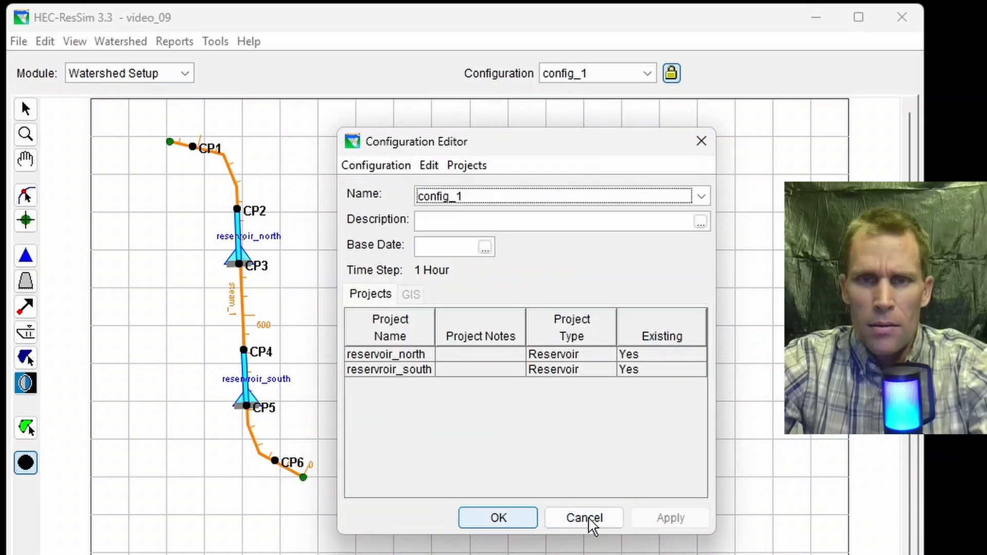
click(512, 519)
Correct the spelling of the downstream reservoir's name to reservoir_south and save the watershed.
right_click(248, 402)
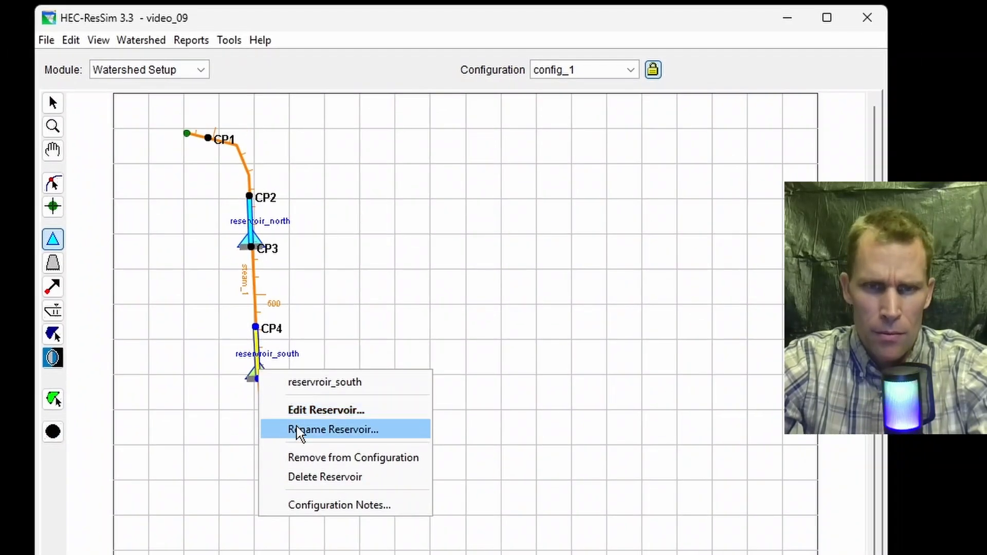
click(300, 435)
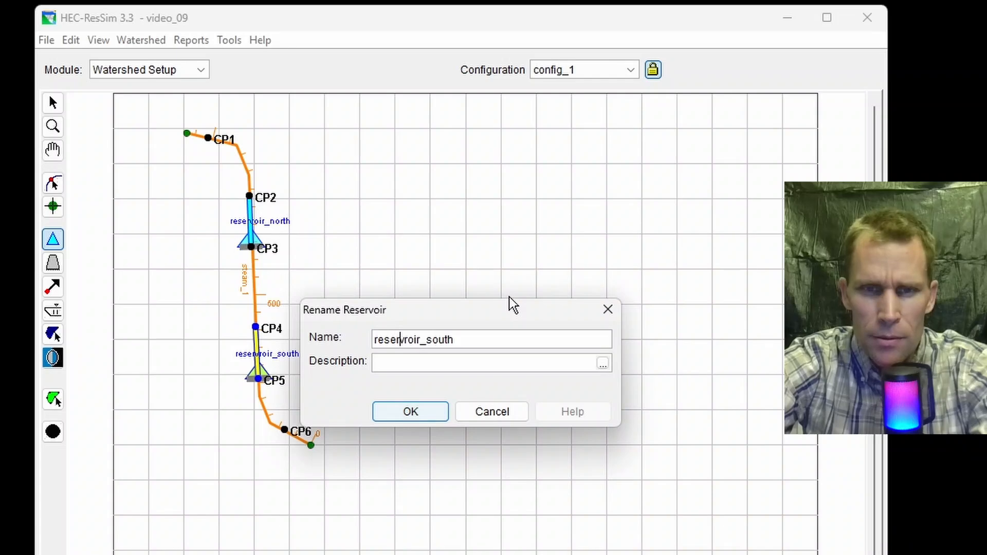
key(Delete)
click(399, 411)
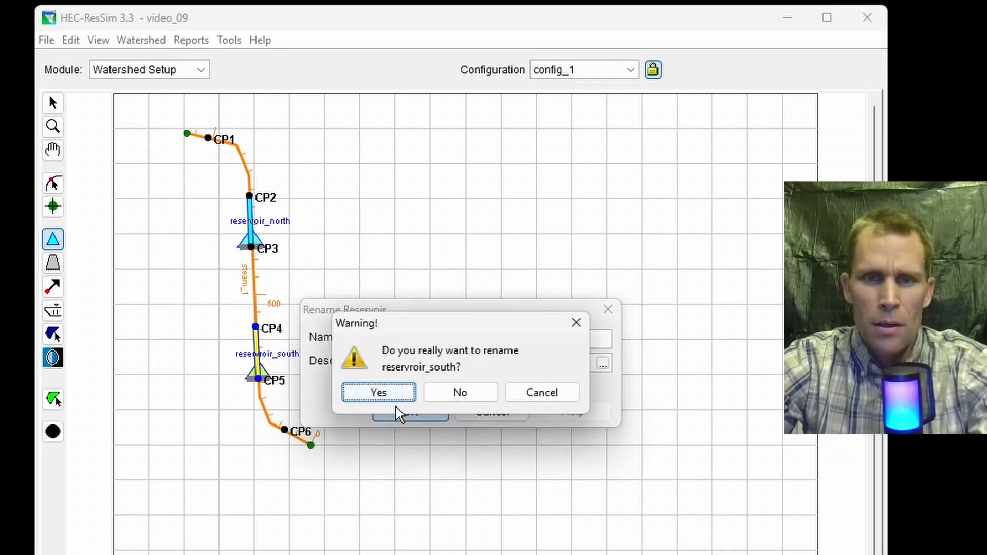
click(391, 395)
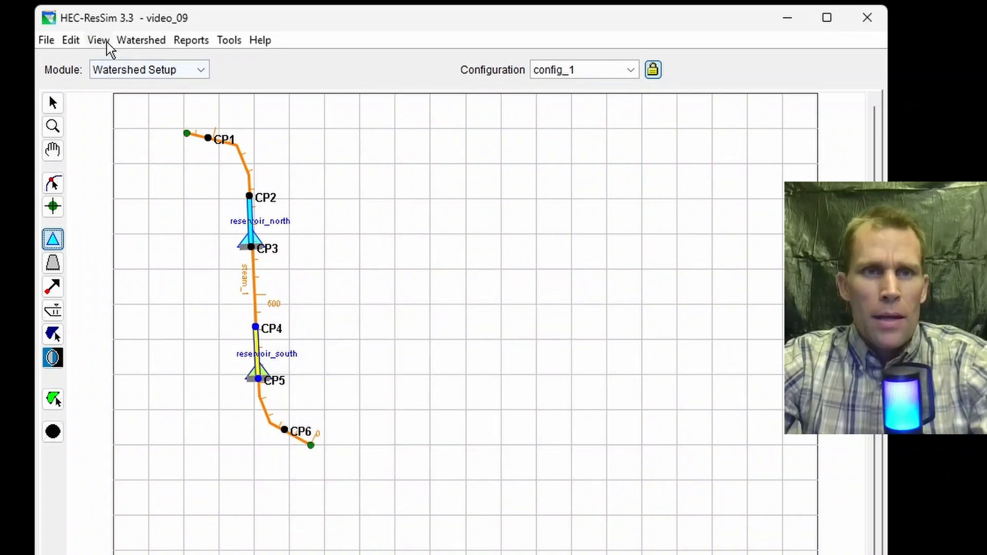
click(47, 40)
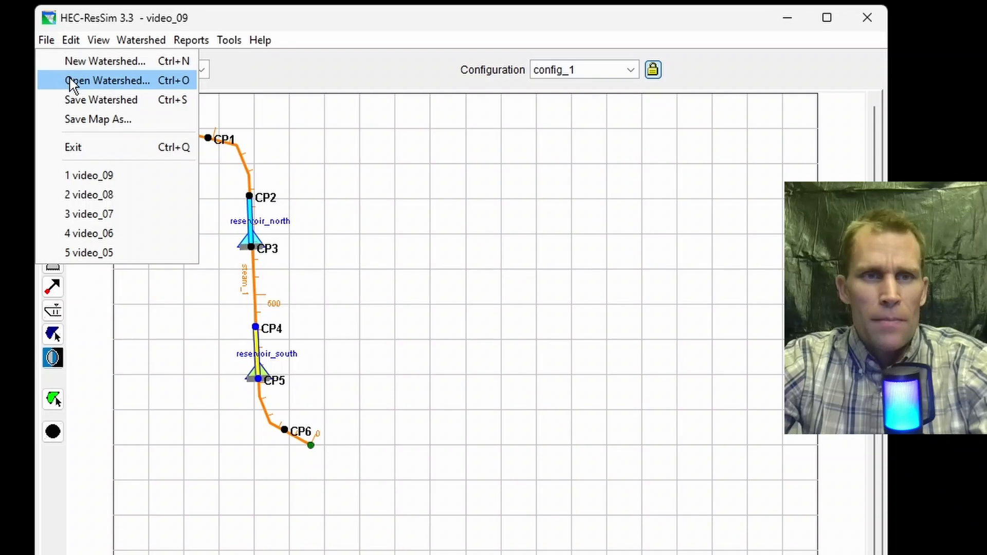
click(90, 100)
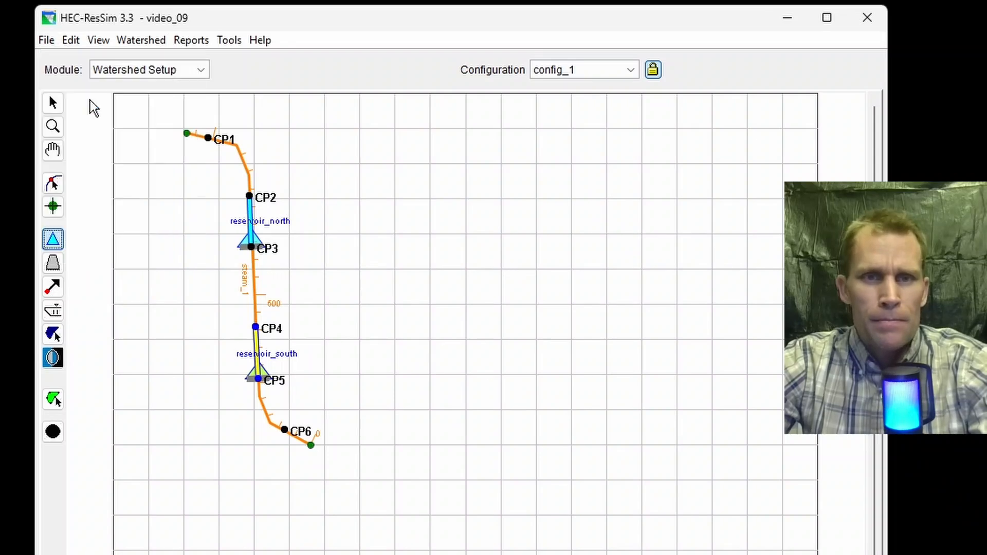
Switch to the Reservoir Network module and create a new reservoir network named network_1 based on config_1.
click(190, 76)
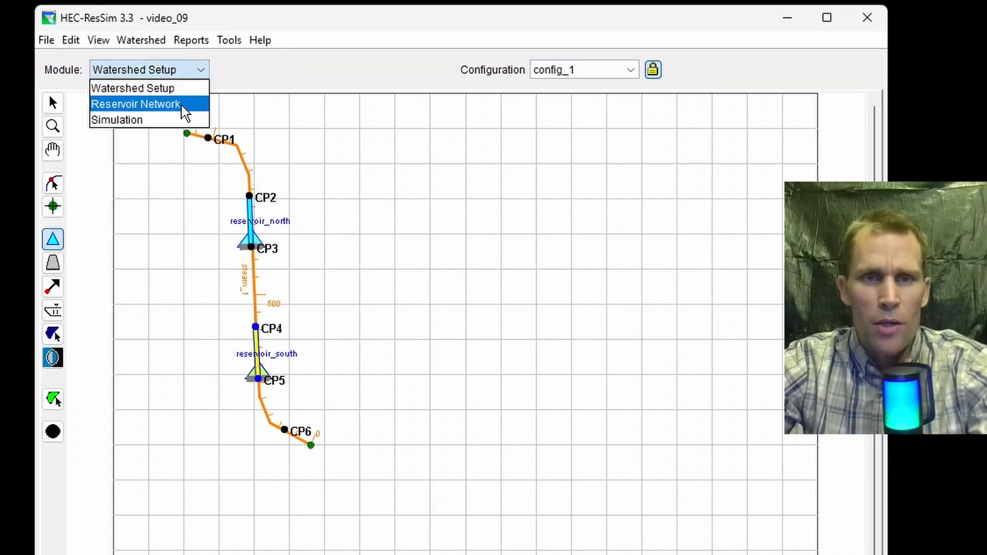
click(182, 106)
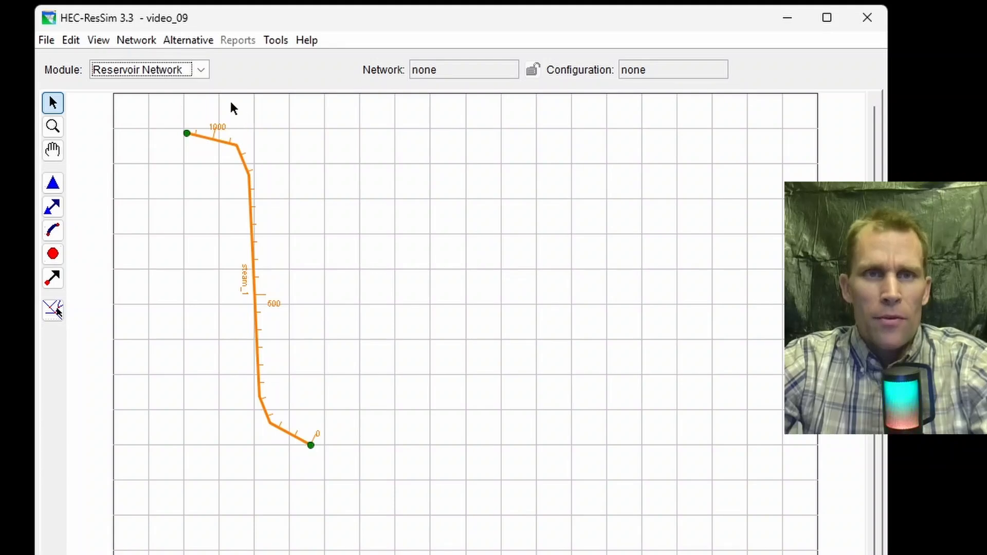
click(146, 42)
click(154, 62)
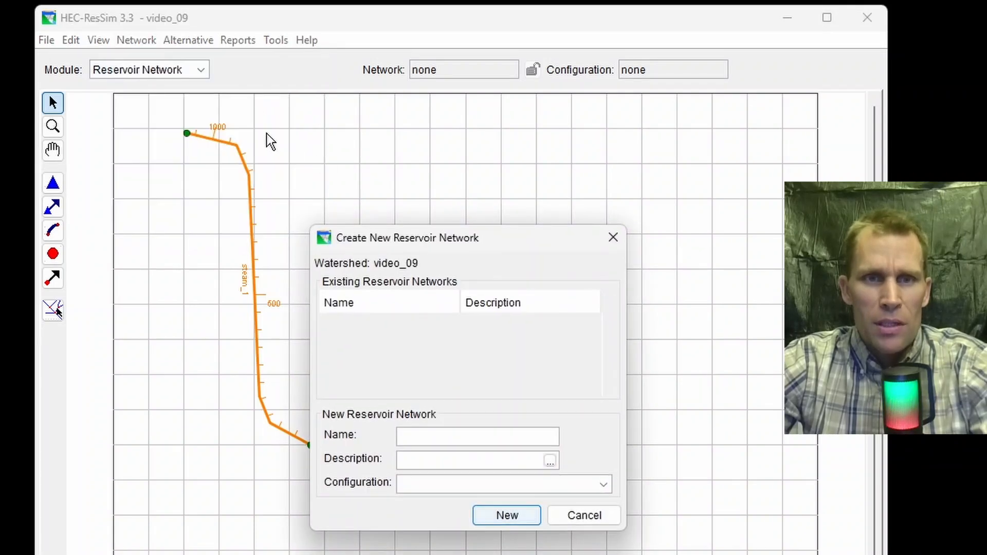
drag(452, 237, 482, 139)
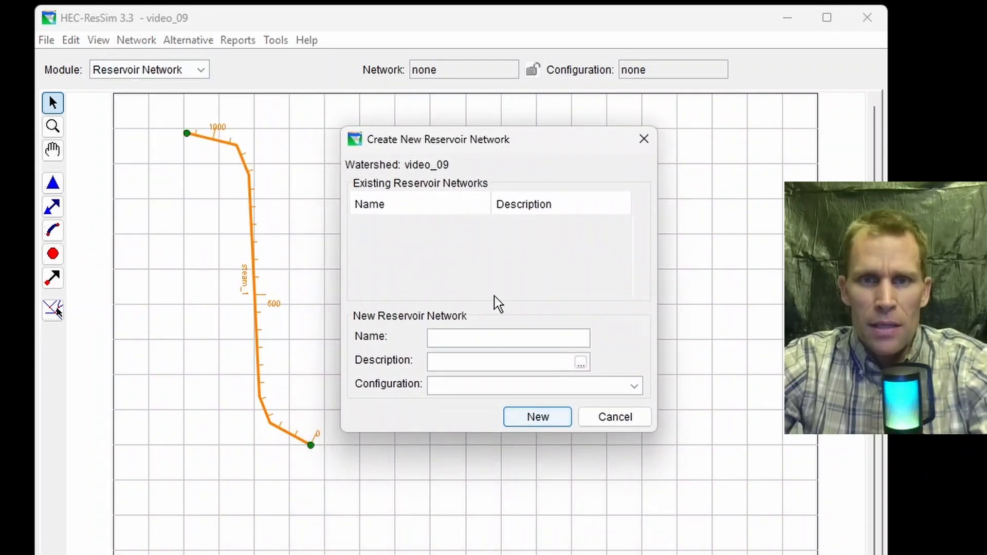
click(502, 393)
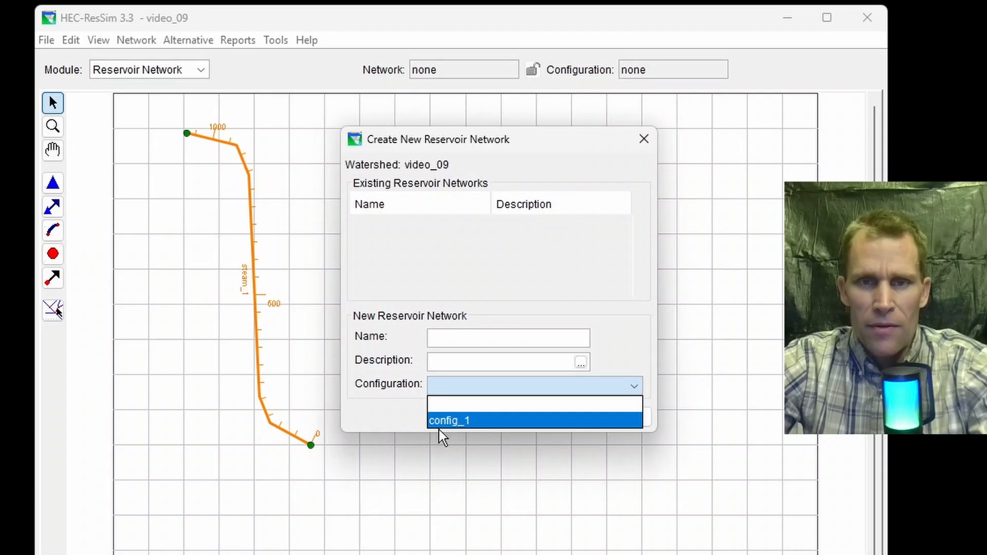
click(456, 422)
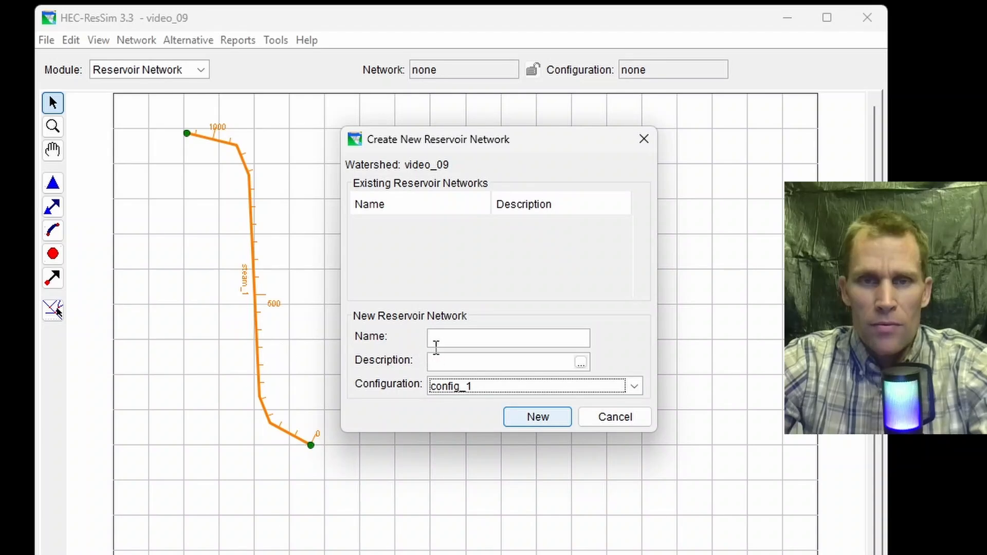
click(435, 341)
text(network_1)
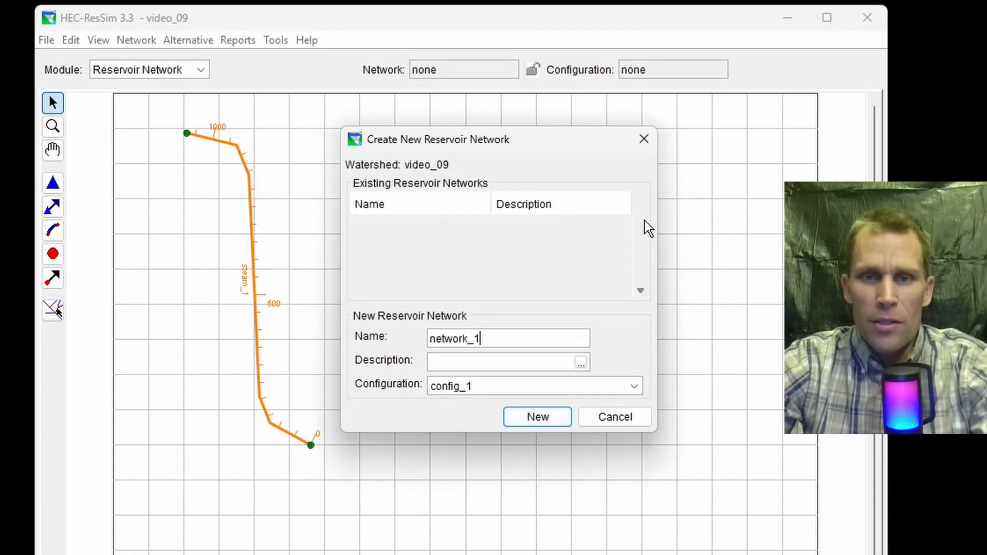
click(538, 416)
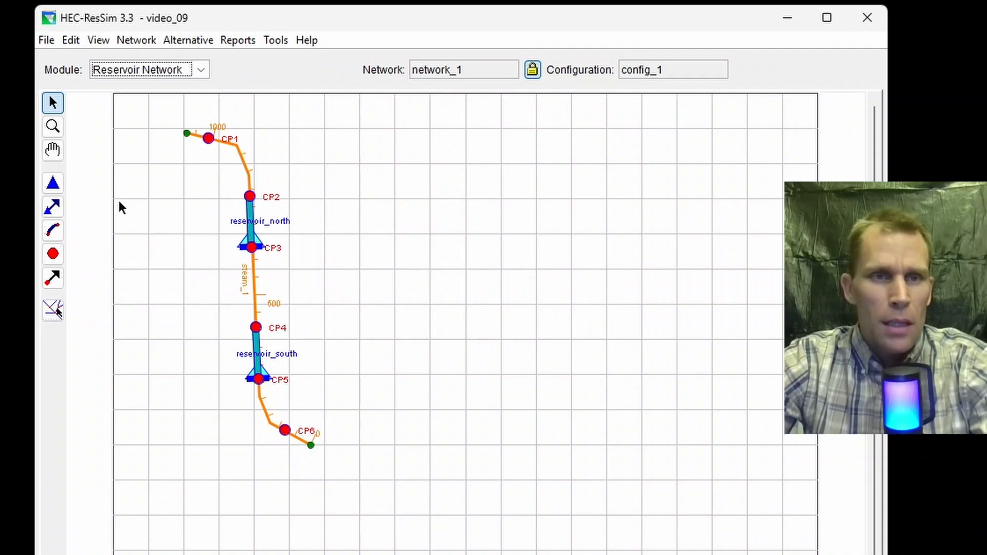
Add routing reaches from CP1 to CP2, CP3 to CP4 and CP5 to CP6 with the suggested names, and save the network.
click(52, 231)
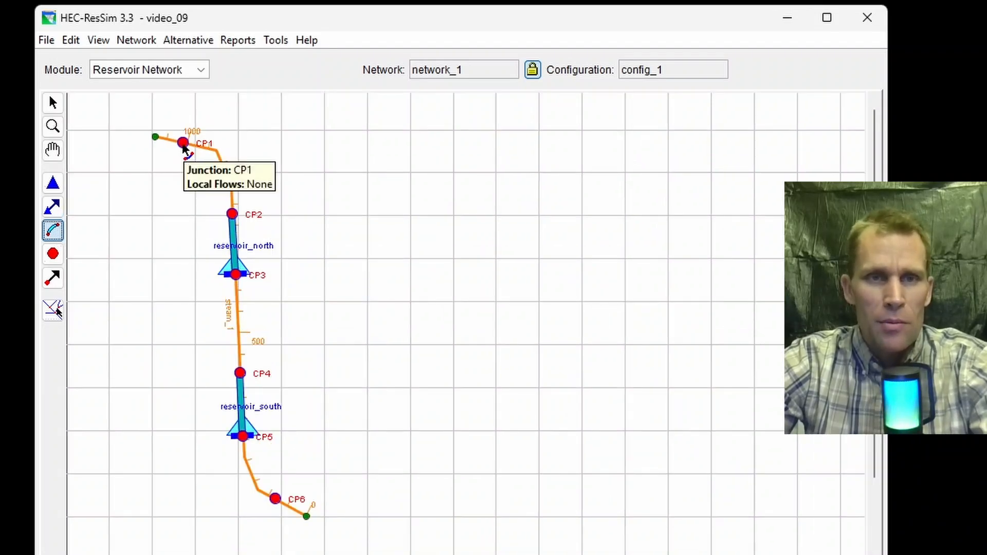
click(183, 144)
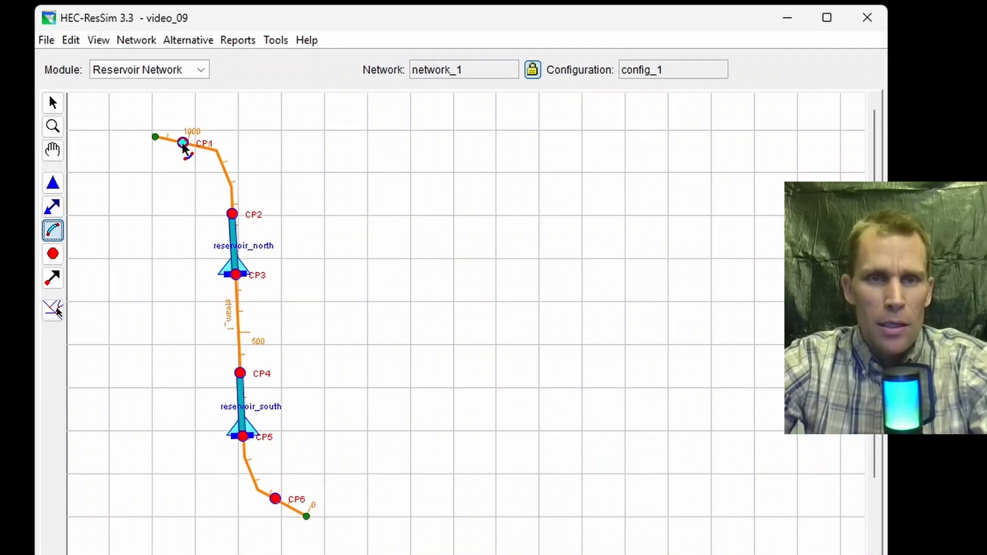
click(233, 218)
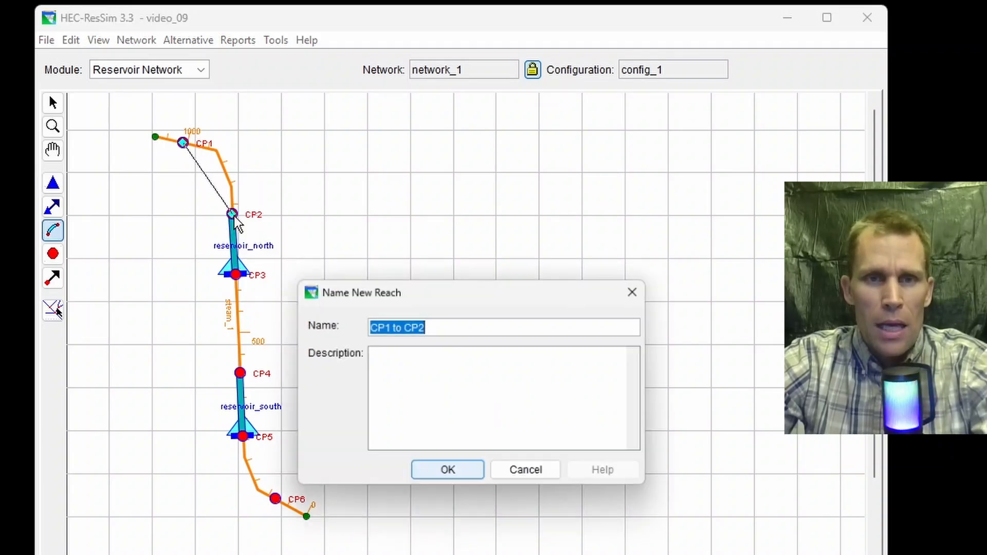
click(451, 476)
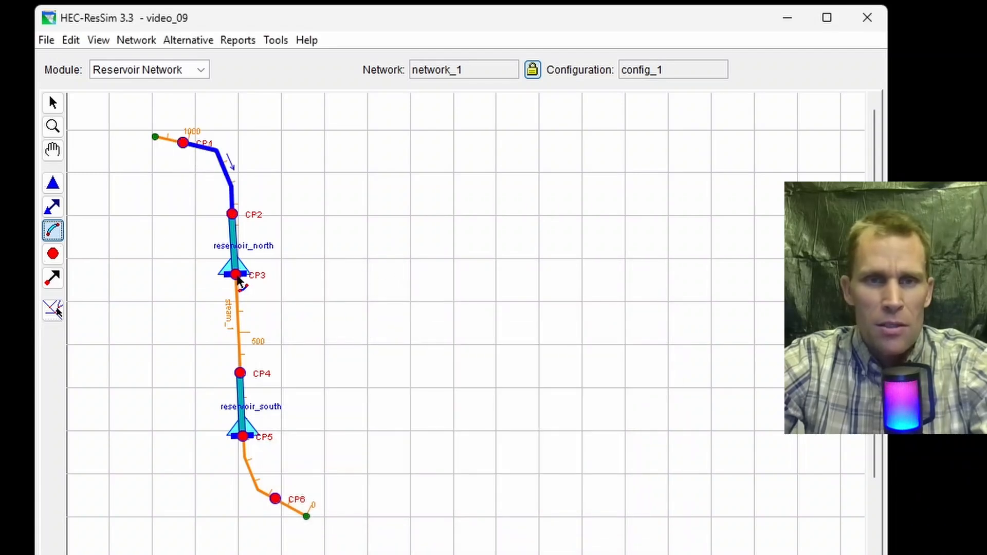
click(237, 276)
click(240, 373)
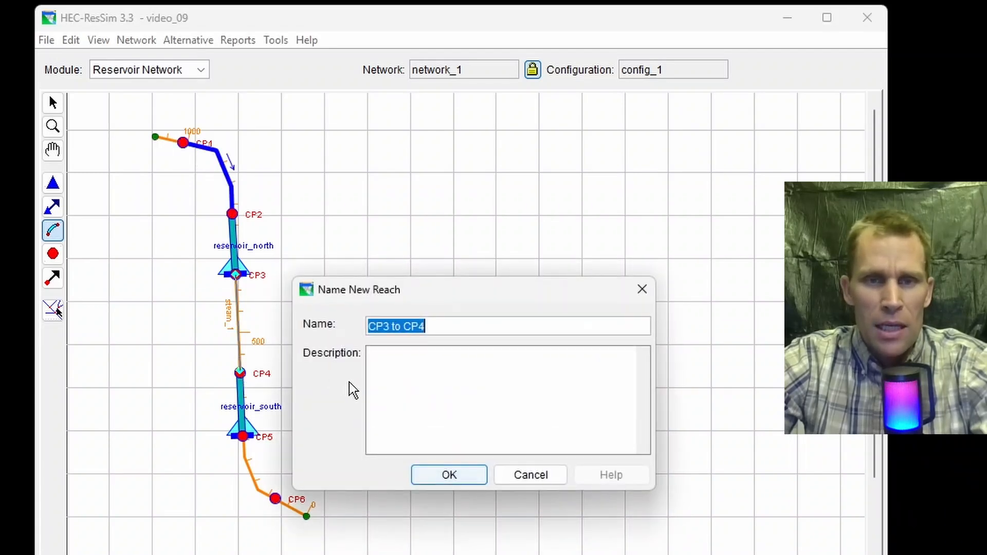
click(447, 476)
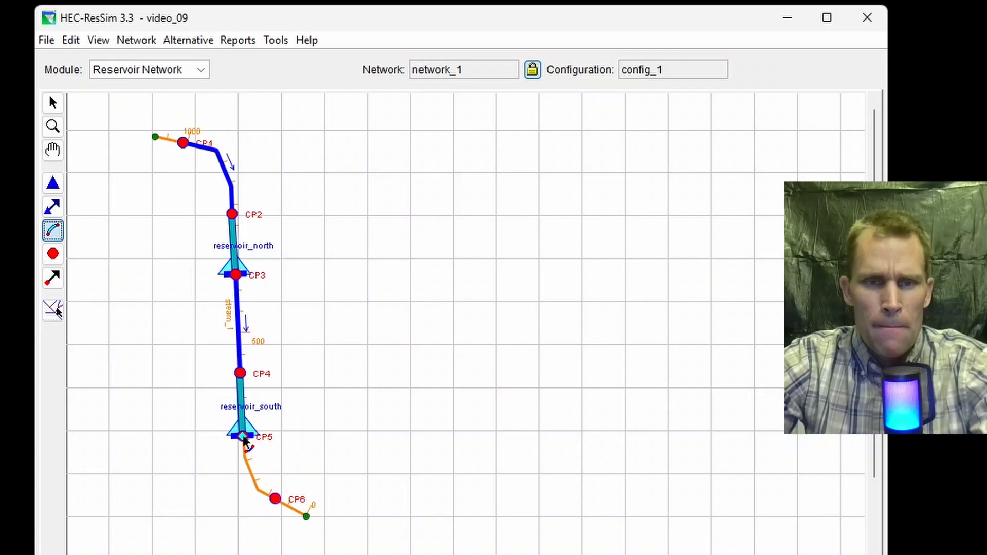
click(280, 502)
click(434, 481)
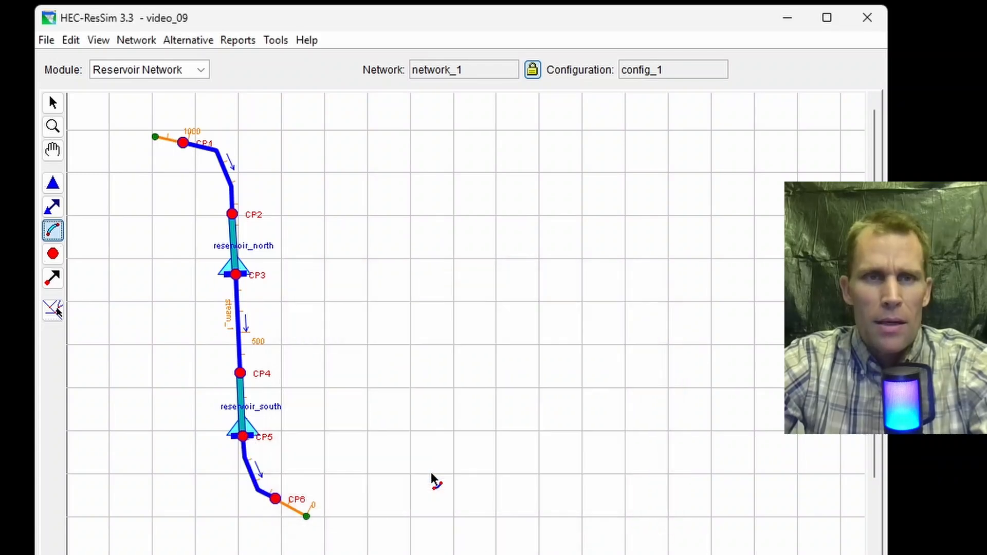
click(133, 41)
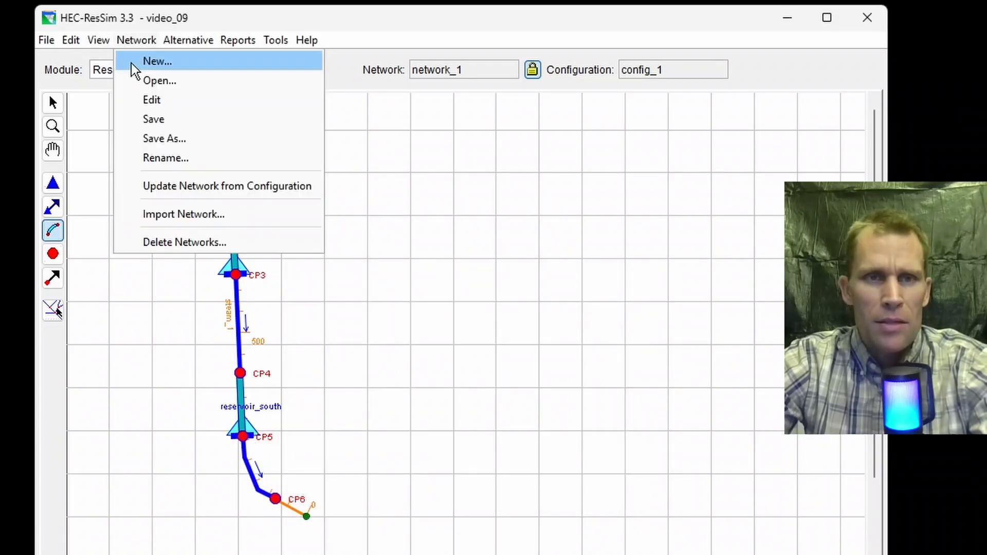
click(146, 119)
Add a local flow named "inflow at CP1" with a factor of 1.0 to junction CP1.
click(53, 255)
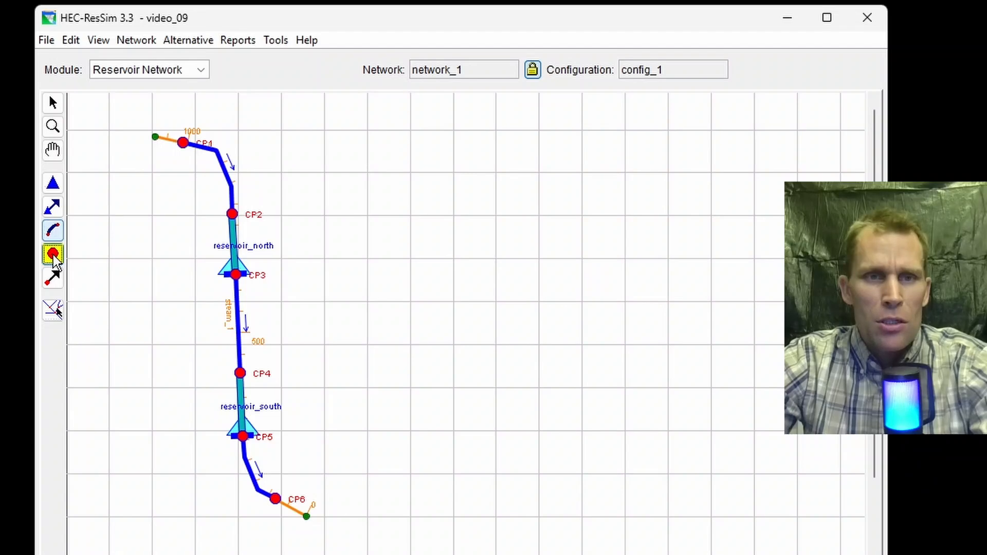
right_click(184, 144)
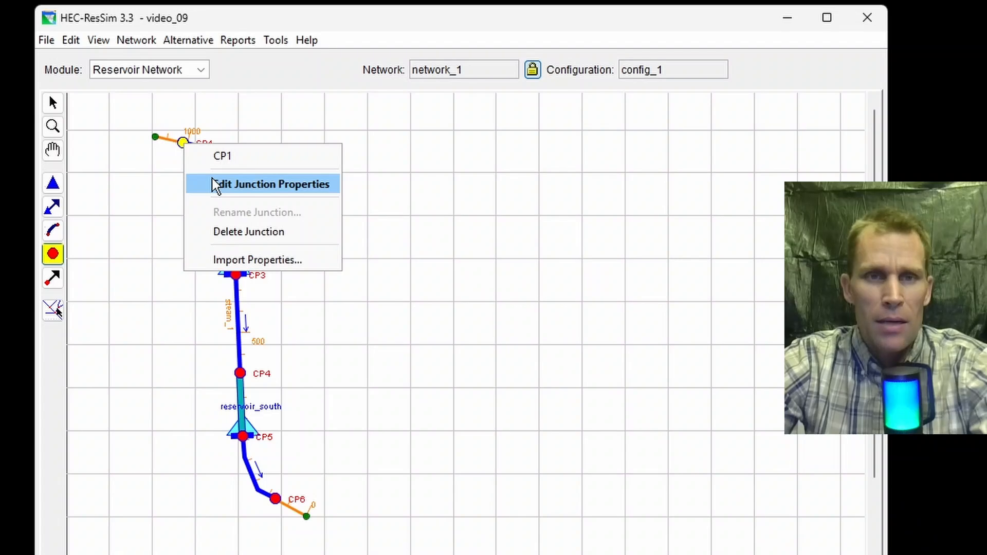
click(249, 194)
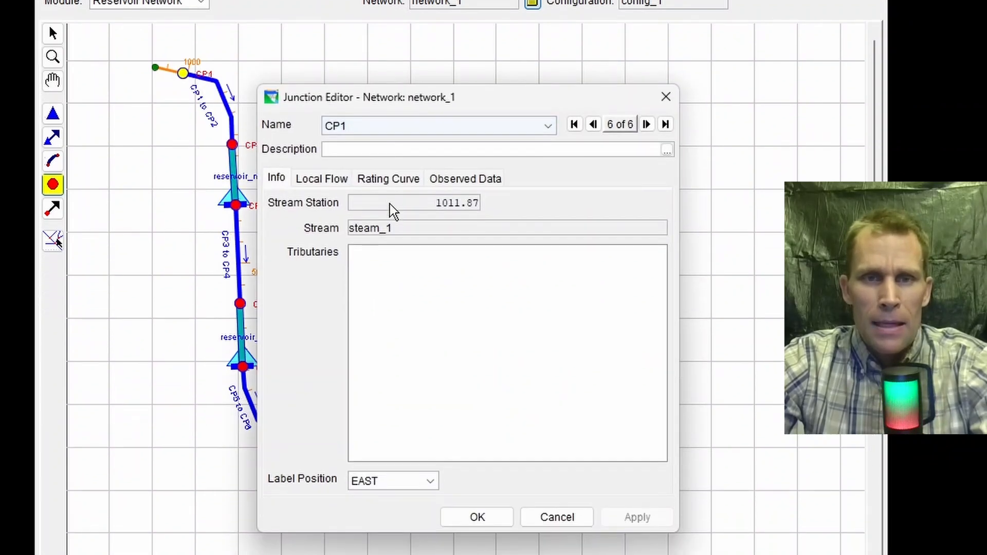
click(322, 174)
click(330, 221)
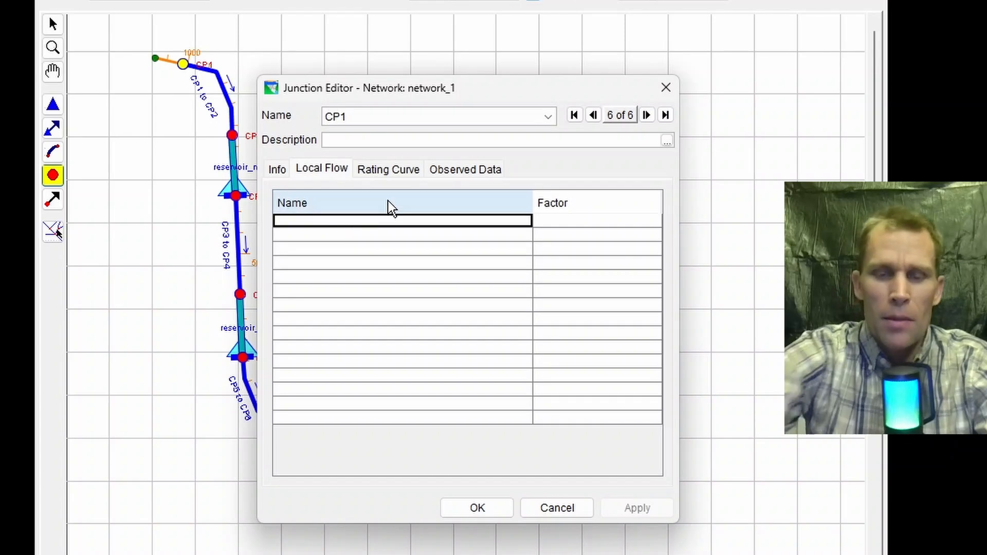
text(infl)
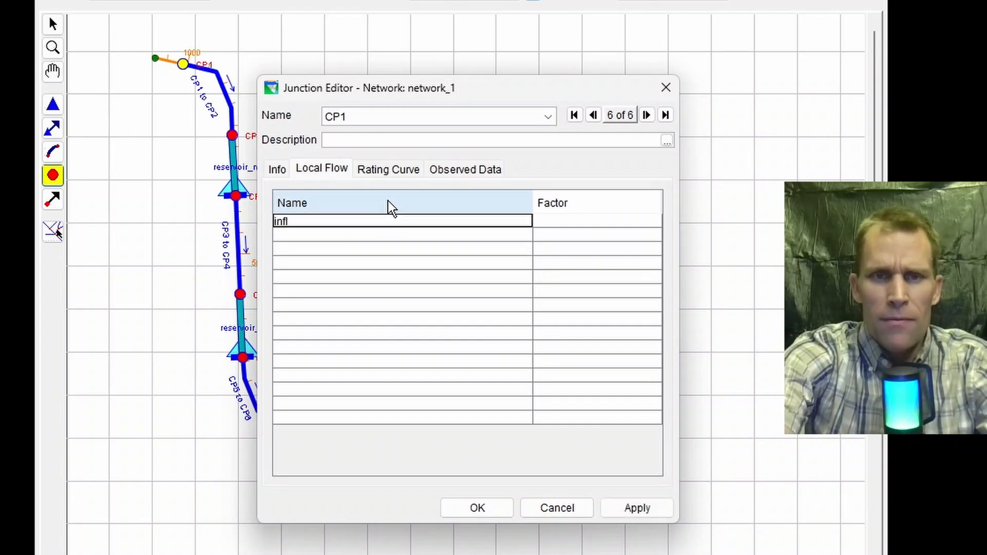
text(ow at CP1)
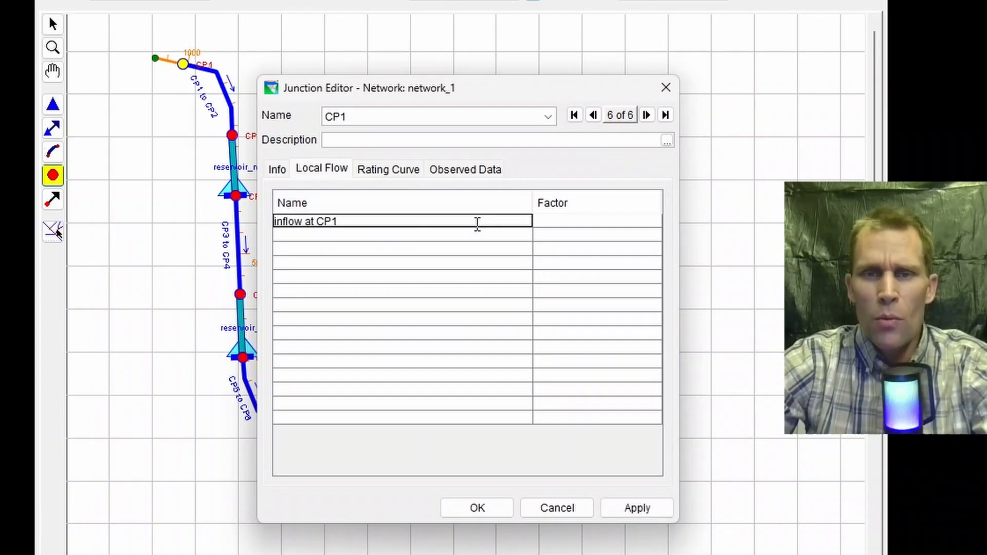
click(549, 222)
text(0)
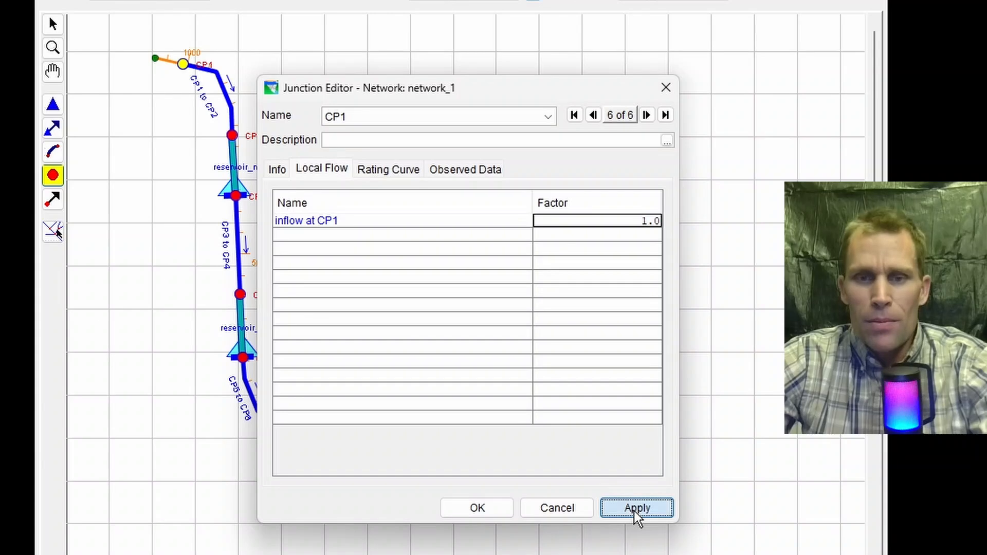
click(616, 512)
click(503, 509)
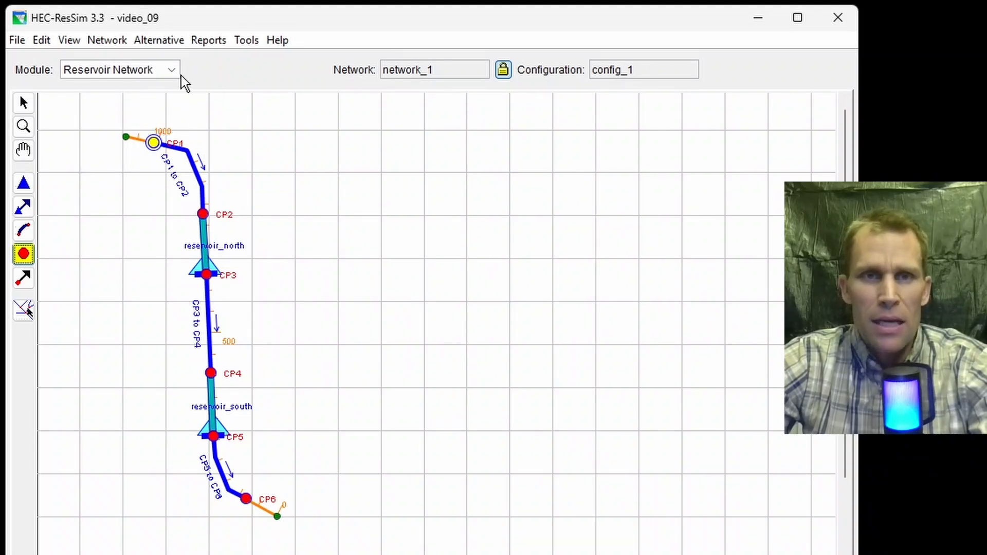
click(23, 103)
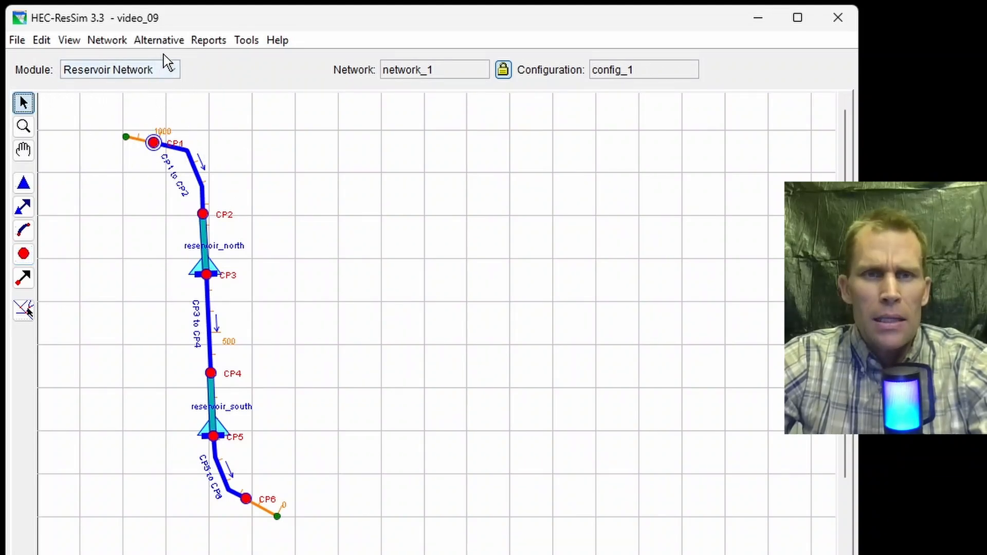
Open HEC-DSSVue and create a new DSS file named timeseries_data in the video_09 folder.
click(246, 42)
click(260, 62)
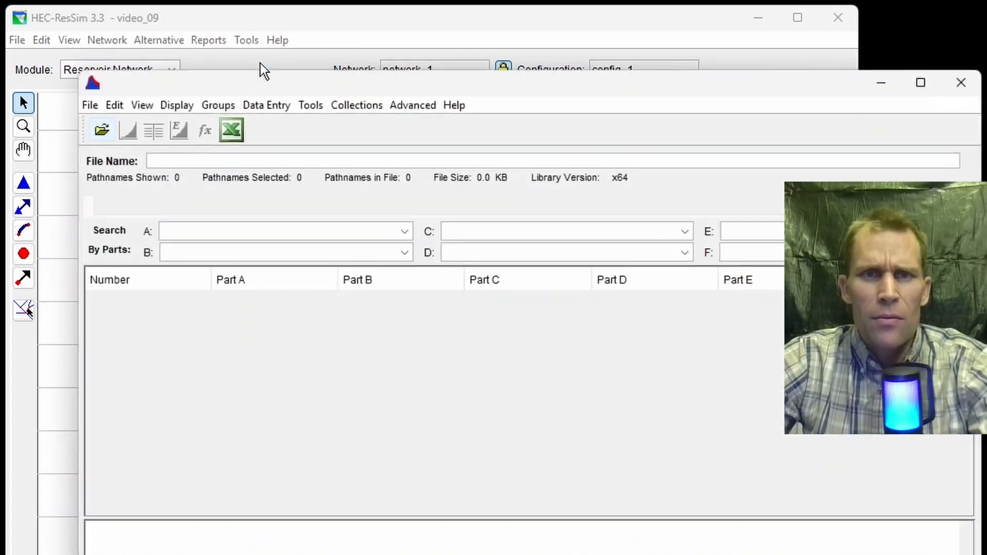
drag(260, 85, 224, 87)
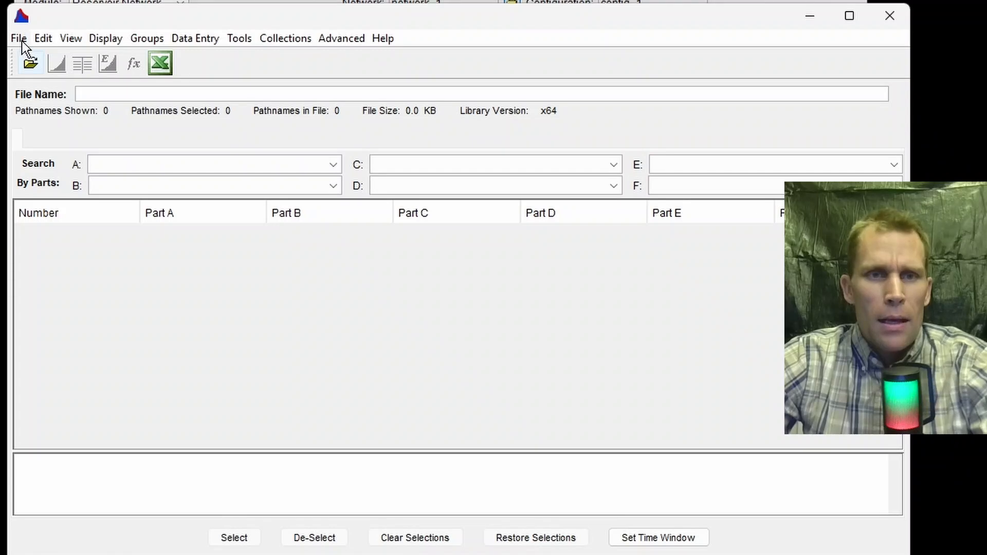
click(22, 42)
click(34, 59)
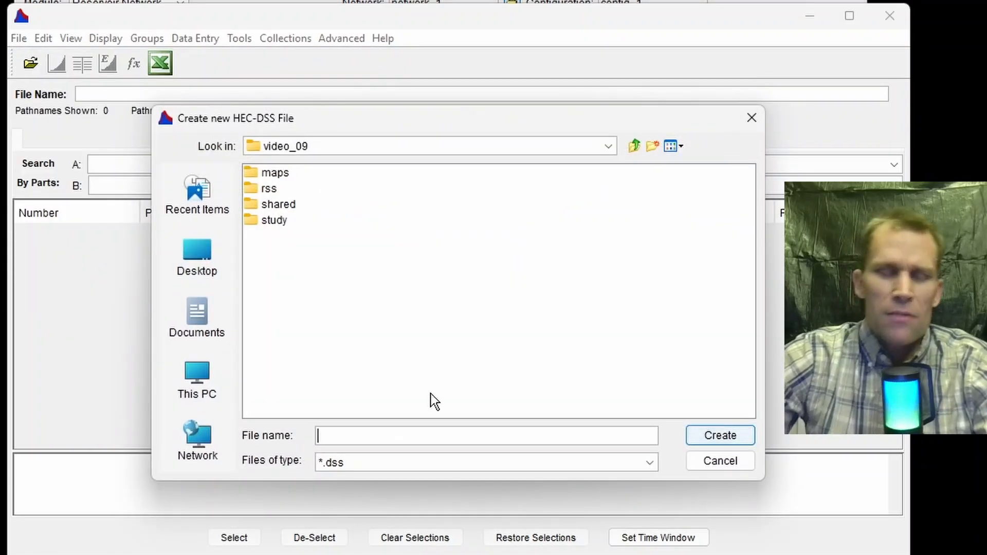
text(timeseries_data)
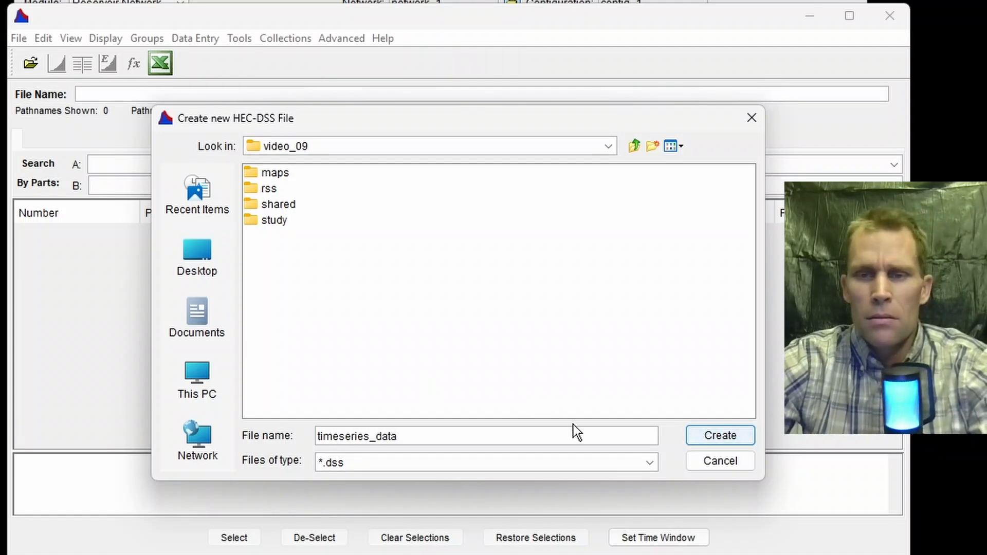
click(718, 438)
click(458, 325)
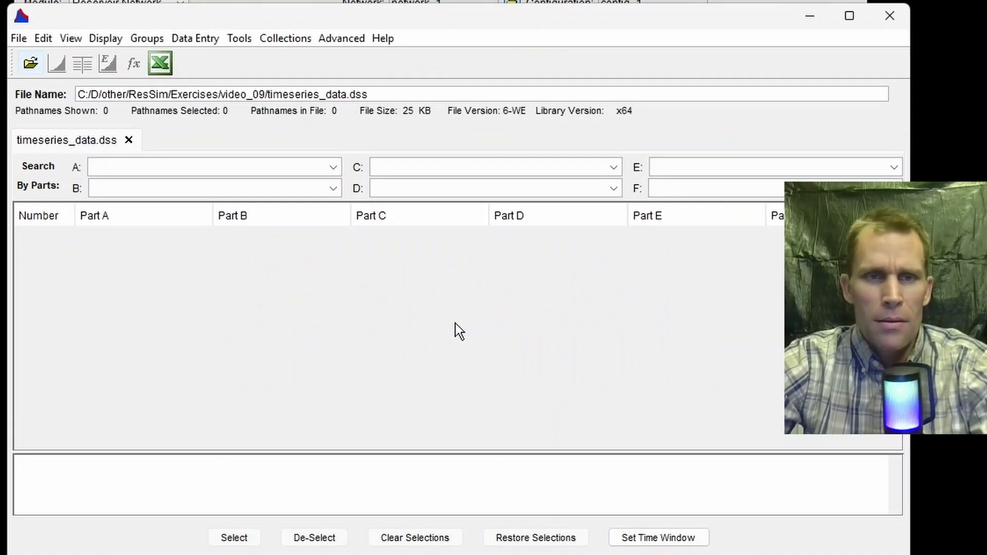
click(97, 141)
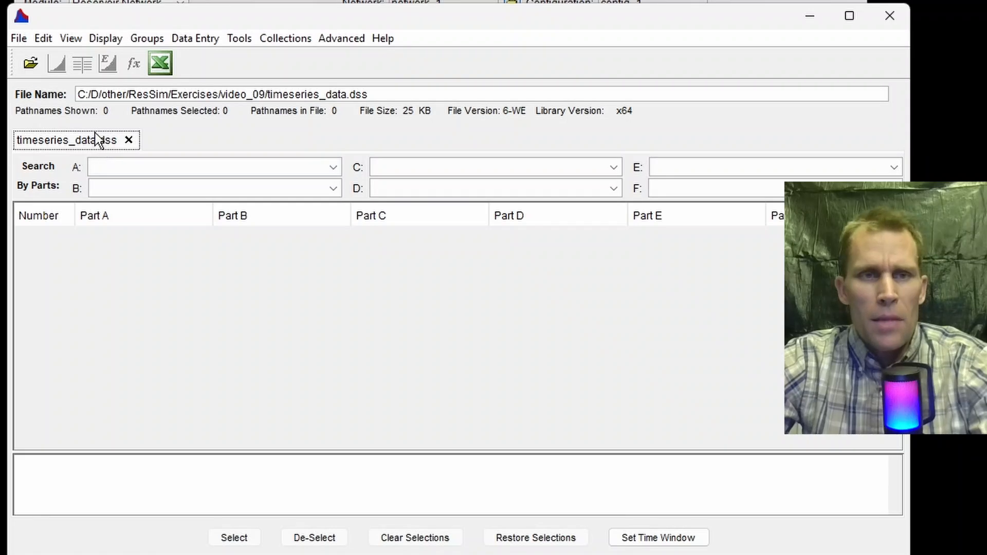
Start a manual time series with pathname parts A PROJECT, B LOCATION, C INFLOW, E 1HOUR and F 10000.
click(196, 39)
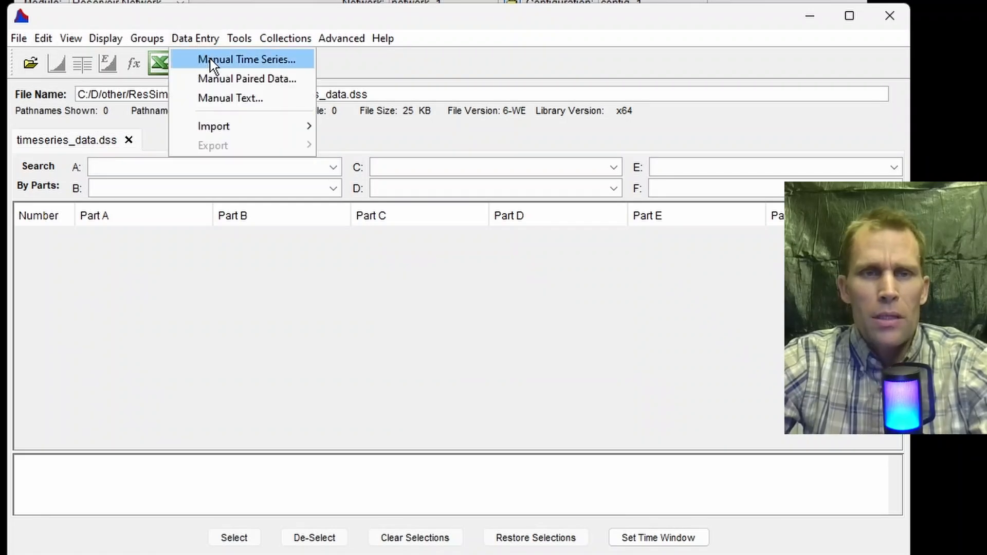
click(215, 64)
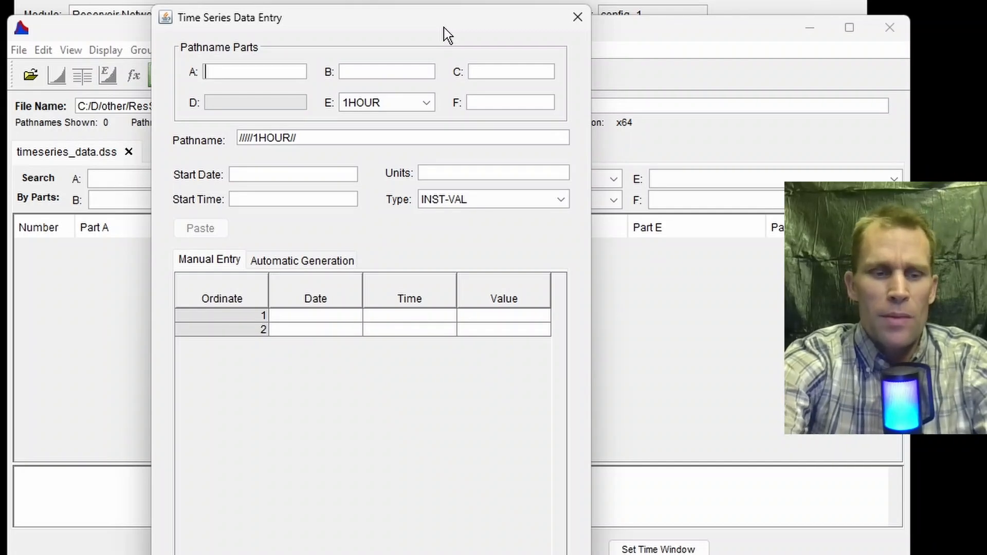
text(PROJECT)
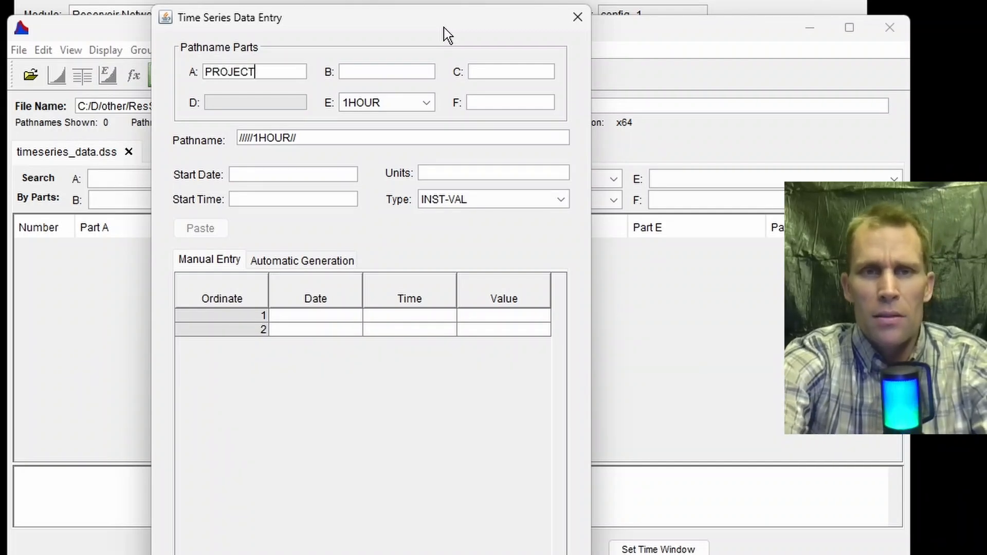
key(Tab)
text(LOCATION)
key(Tab)
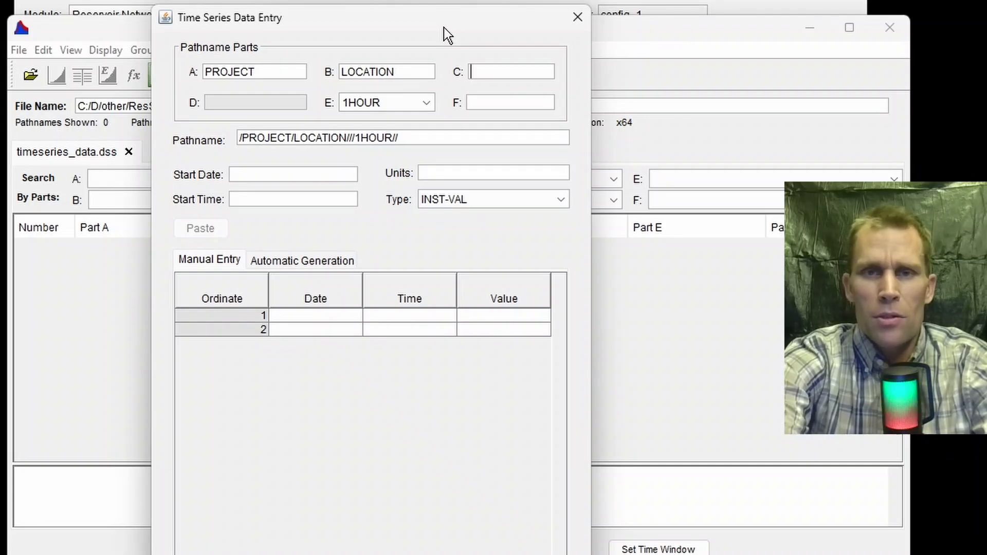
text(INFLOW)
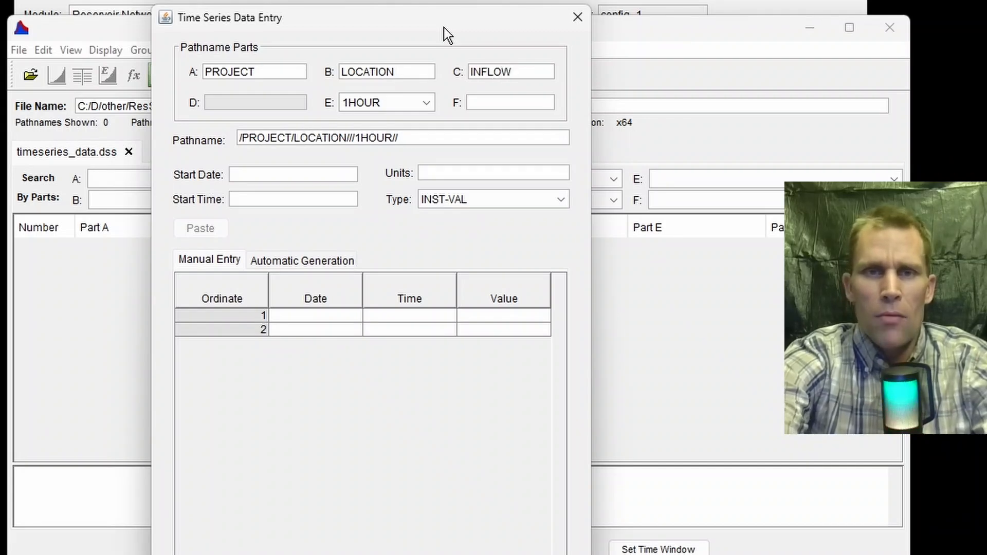
key(Tab)
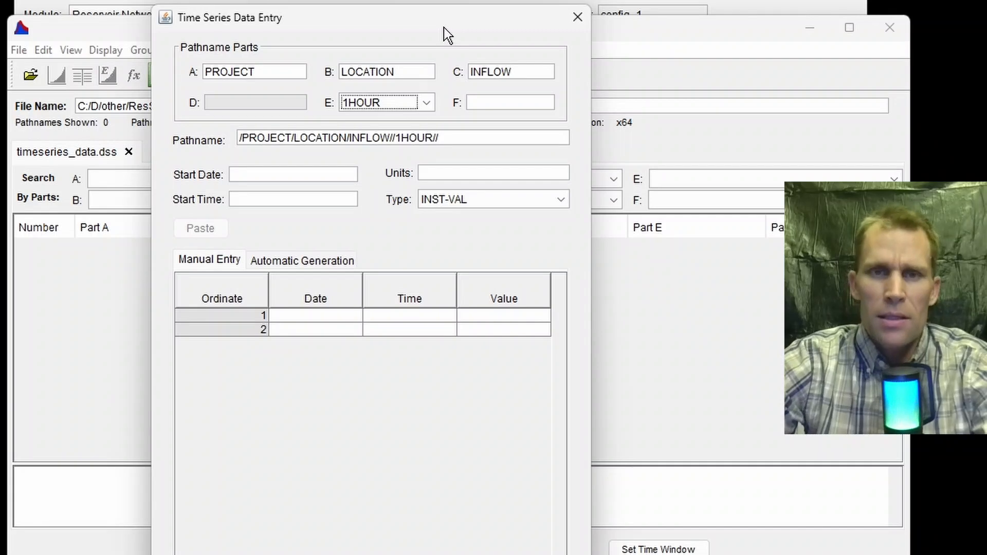
click(399, 104)
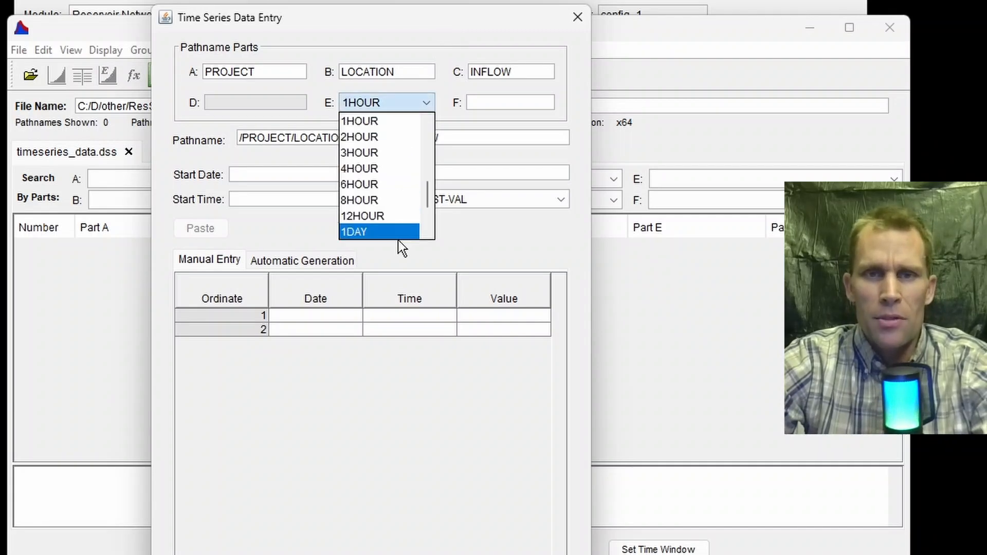
click(554, 97)
click(535, 104)
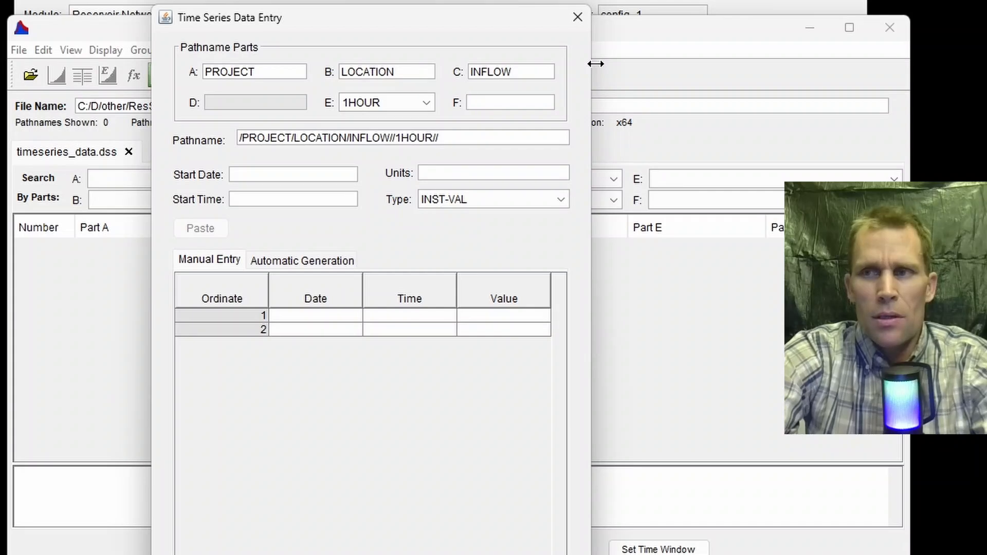
text(10000)
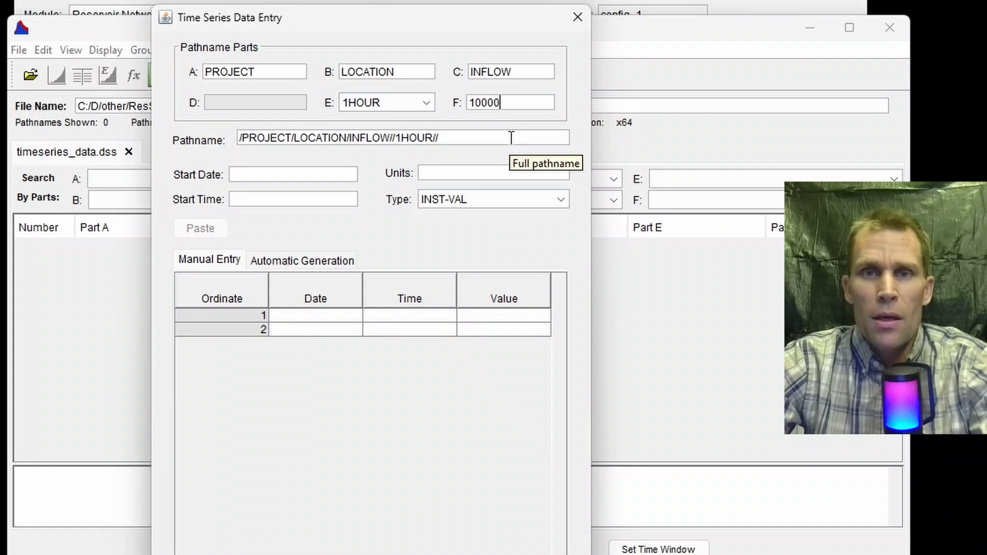
Set the time series start date to 01JUN2024, start time to 0100 and units to CFS.
click(308, 175)
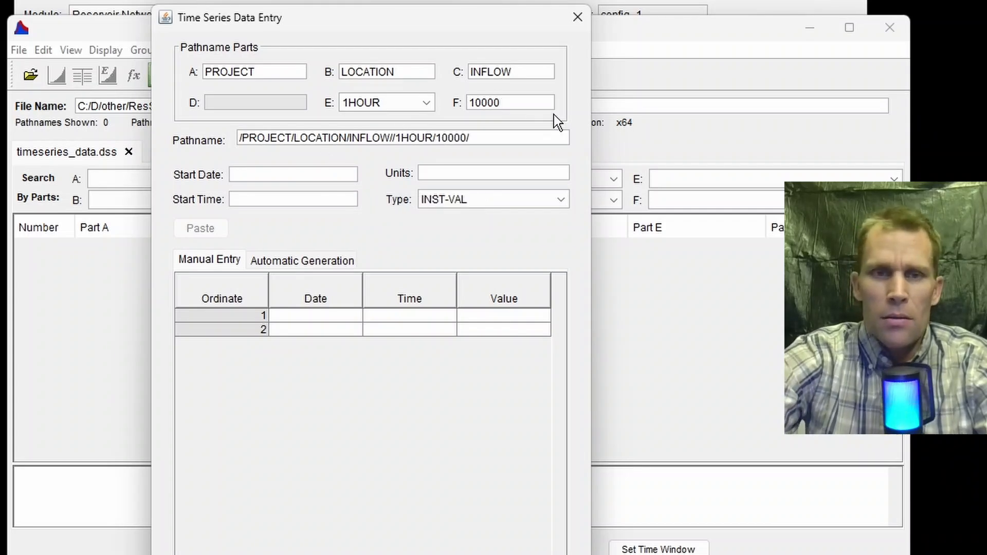
text(01JUN2024)
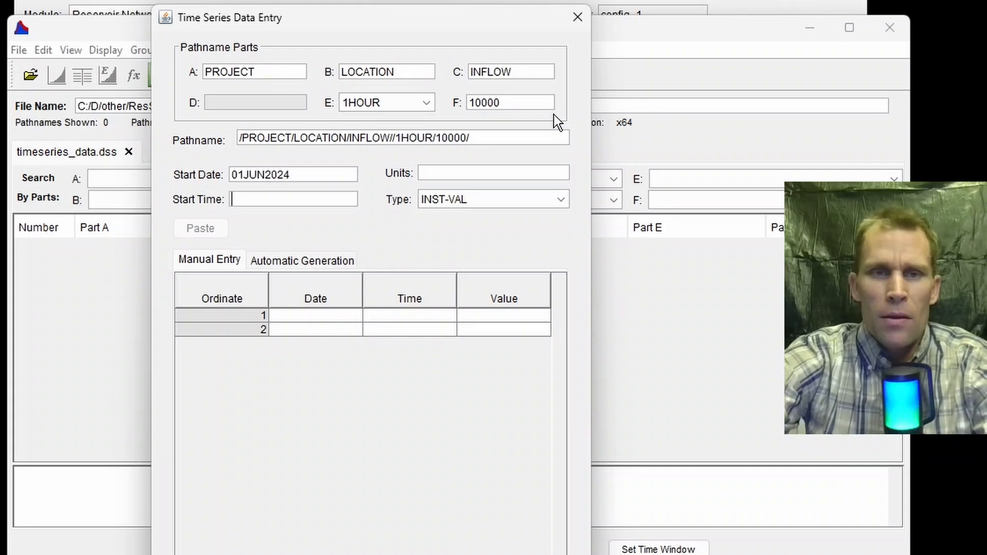
text(0100)
key(Tab)
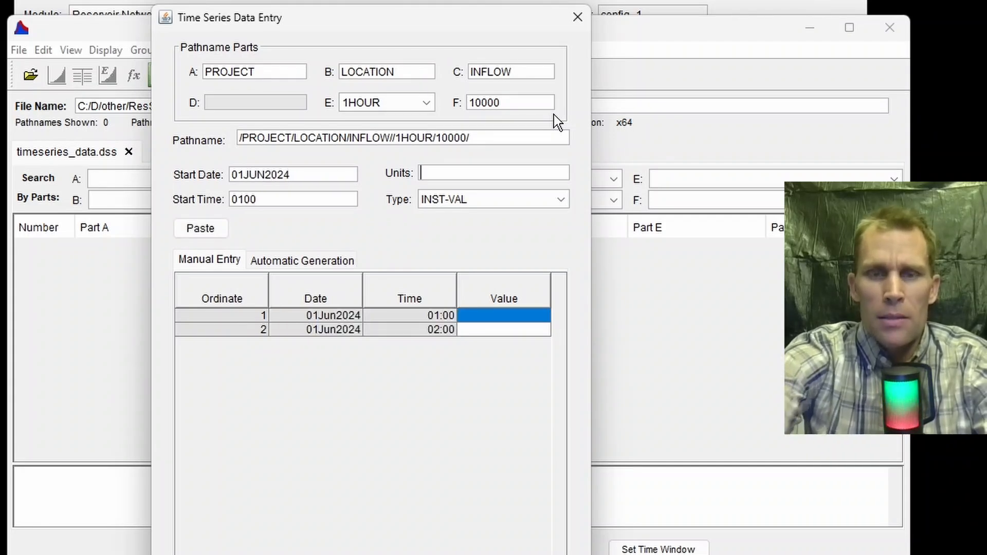
text(CFS)
key(Tab)
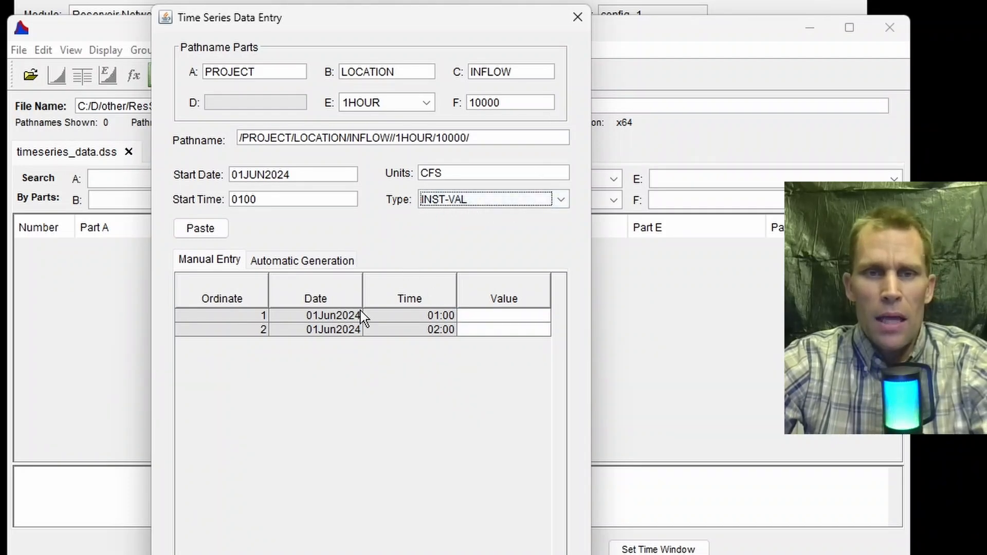
Automatically generate the series values through 30JUN2024 at 2400 with a fill value of 10000, and save the record.
click(286, 264)
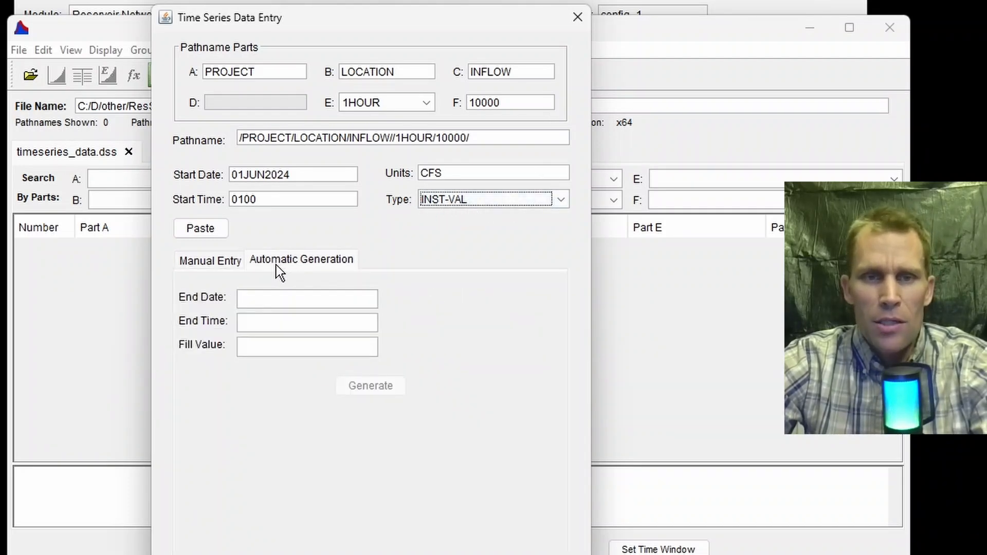
click(292, 352)
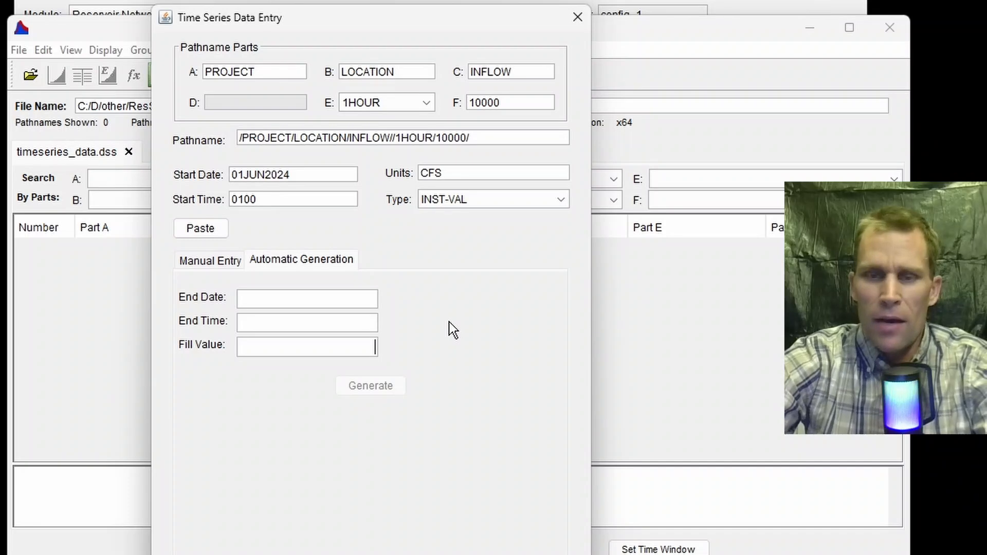
text(10000)
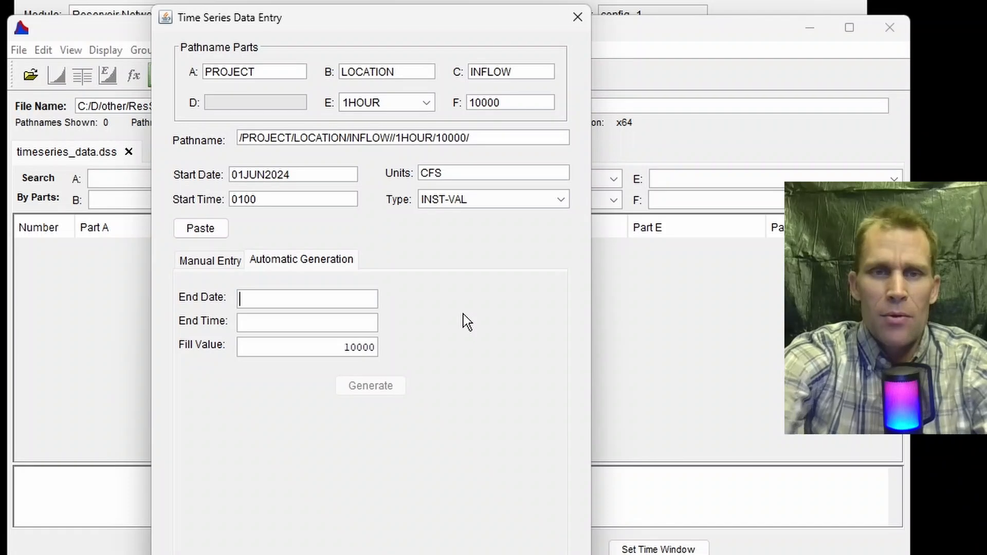
text(30)
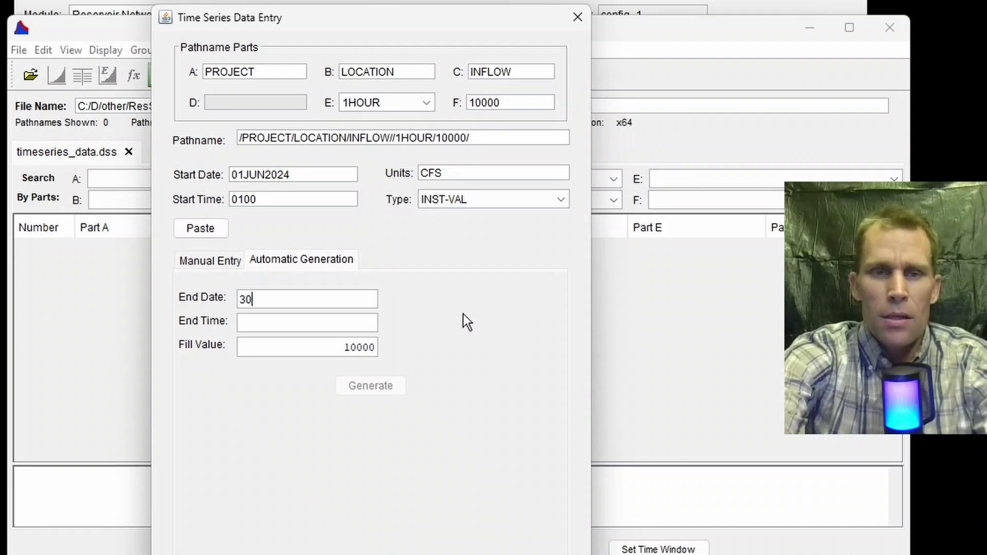
text(JUN202)
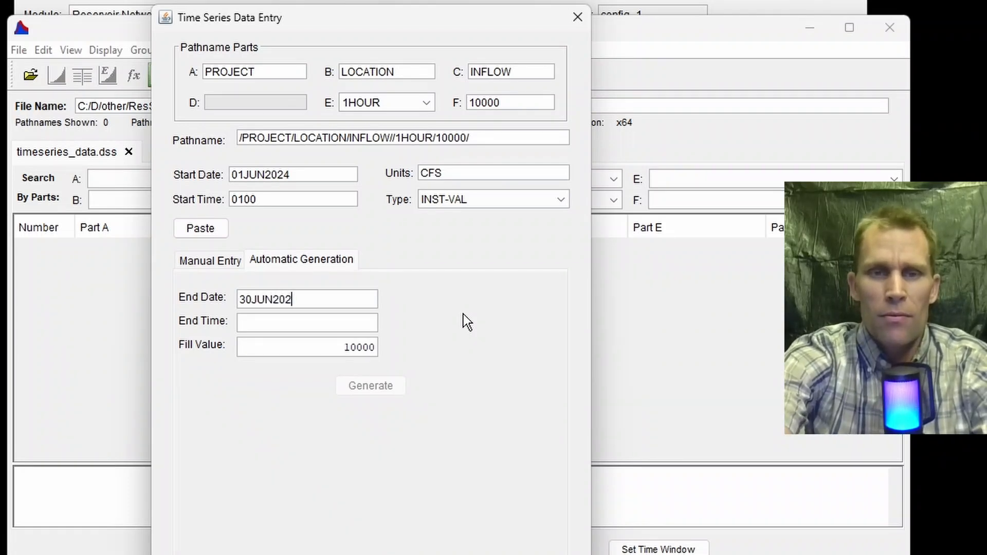
text(42400)
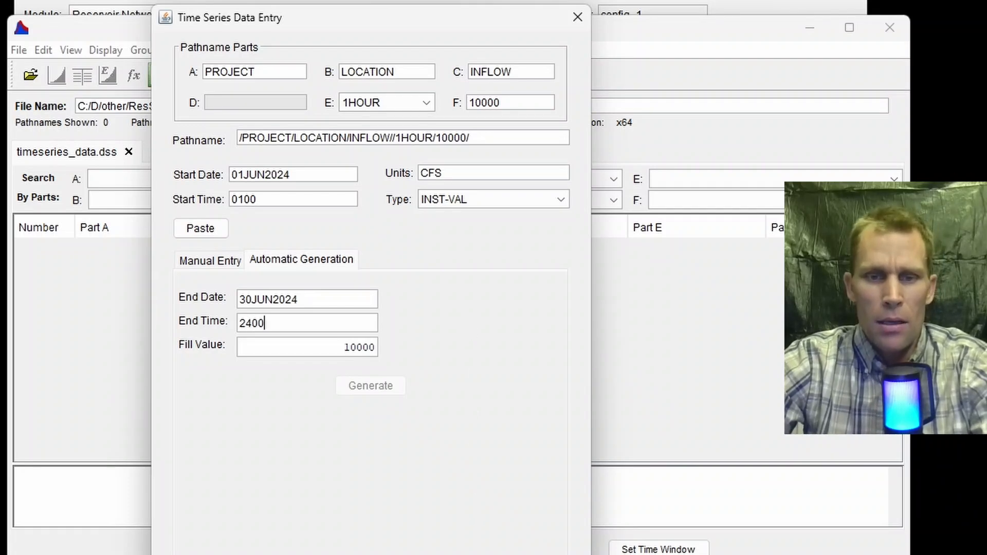
key(Tab)
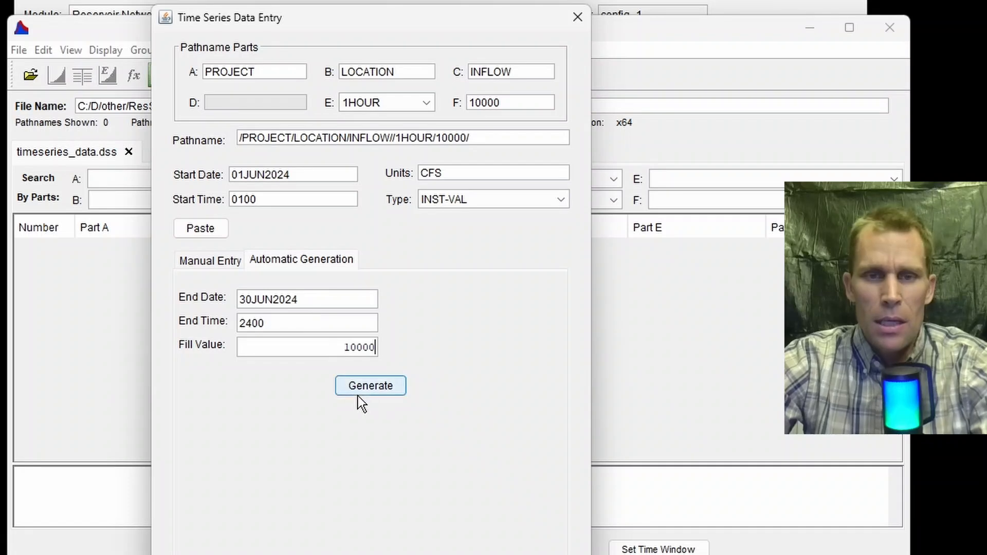
click(370, 385)
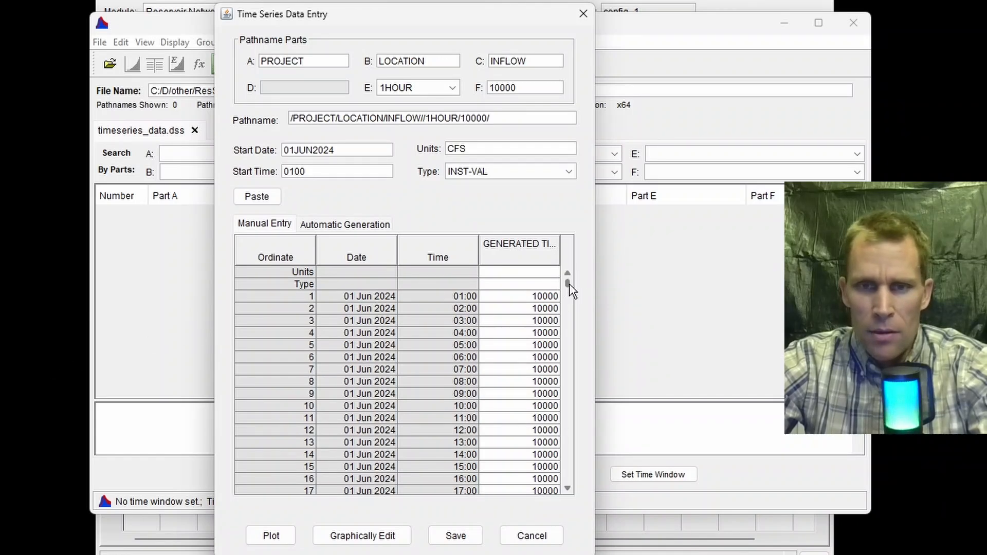
drag(568, 283, 568, 481)
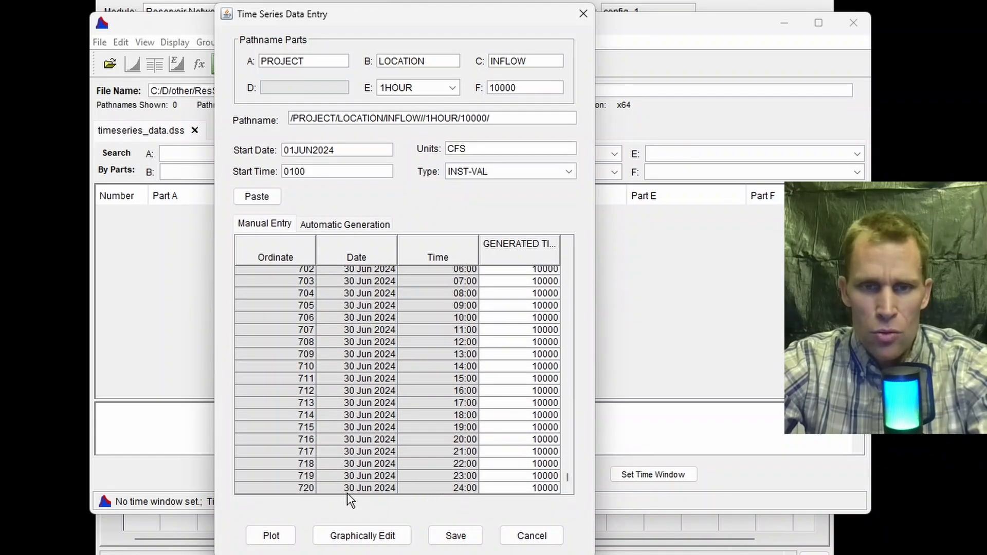
click(455, 535)
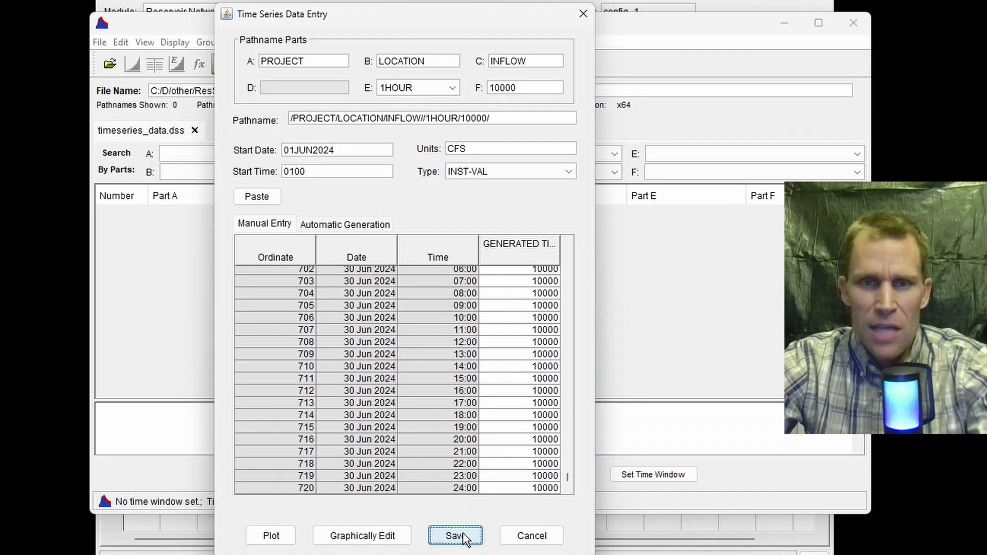
click(434, 288)
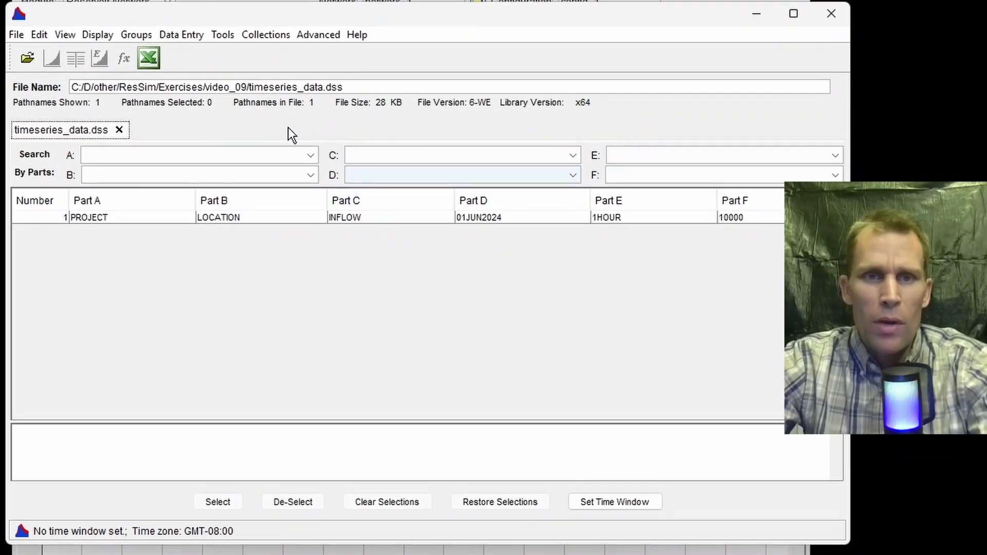
Plot the saved inflow record to check it, and close the plot and the DSS file window.
click(344, 216)
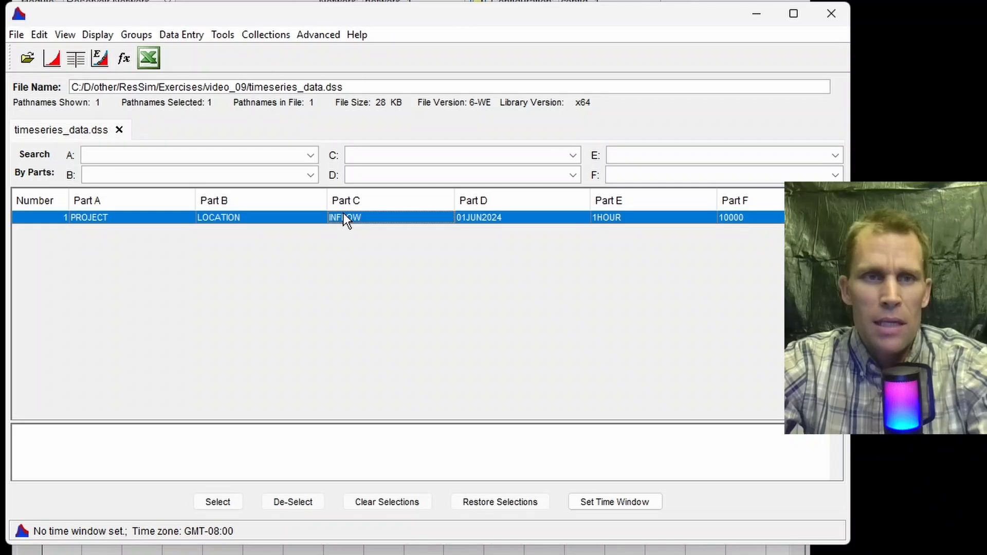
click(54, 58)
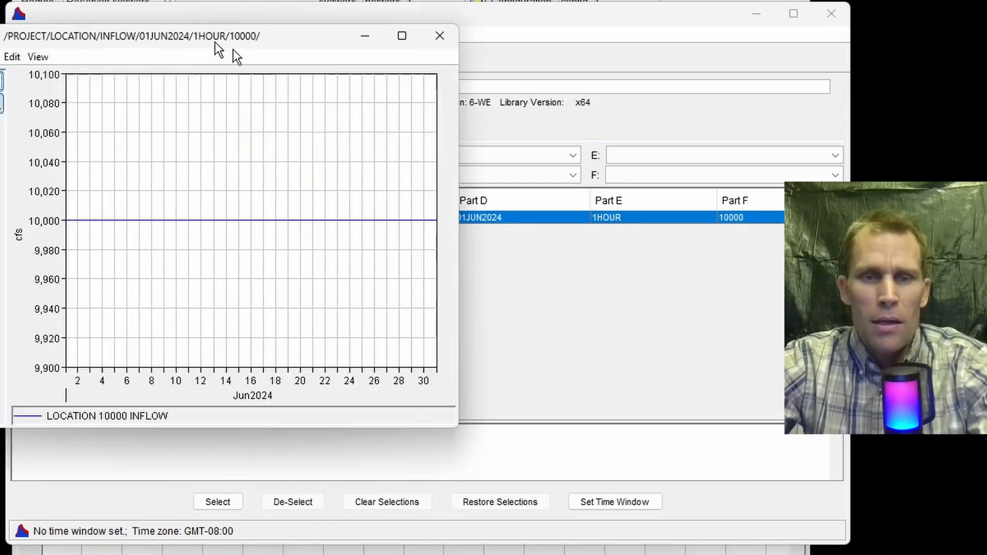
drag(234, 50, 363, 91)
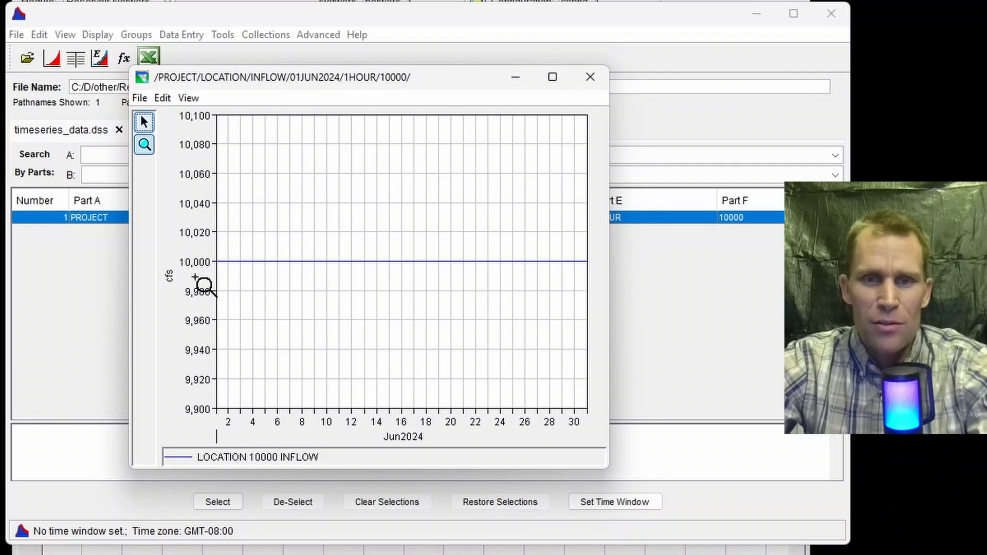
click(590, 77)
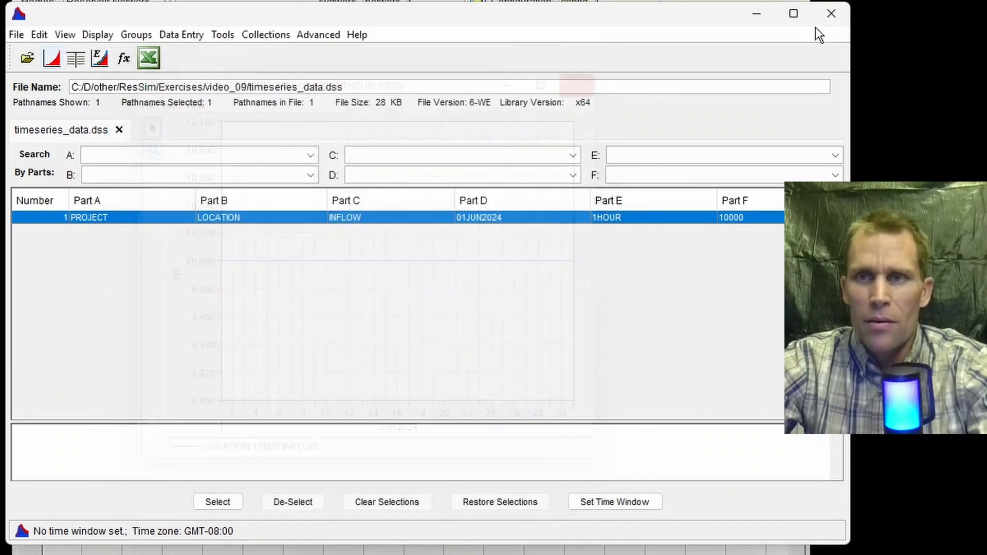
click(832, 14)
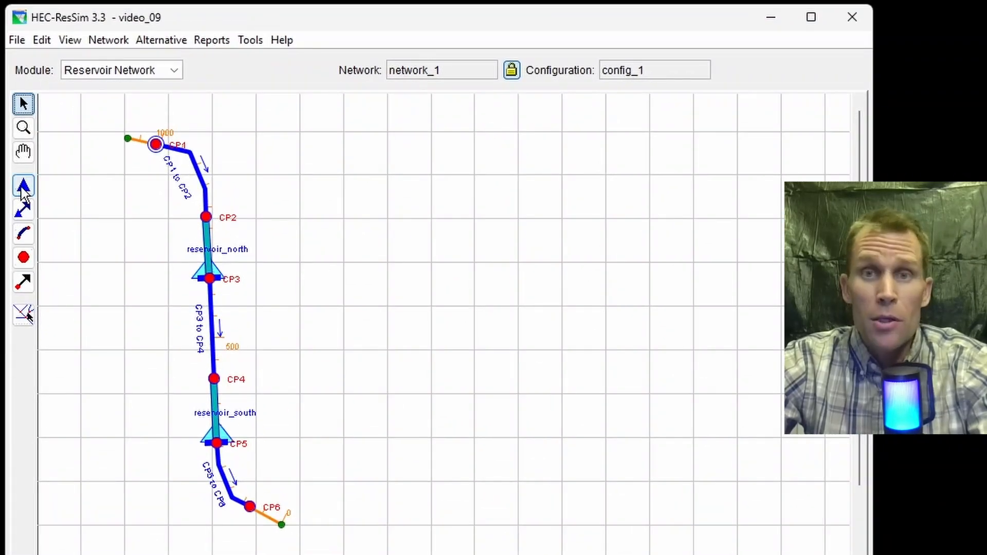
click(23, 186)
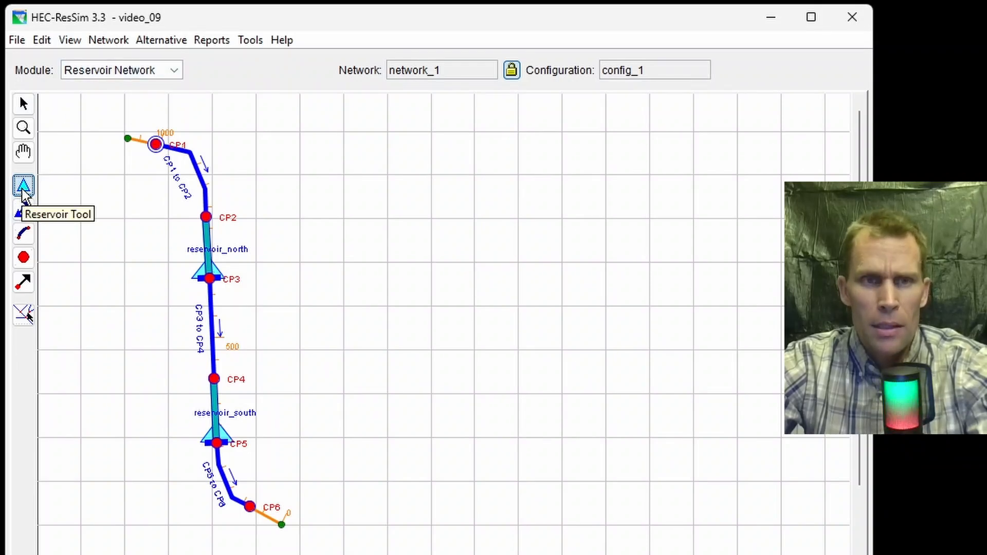
click(23, 103)
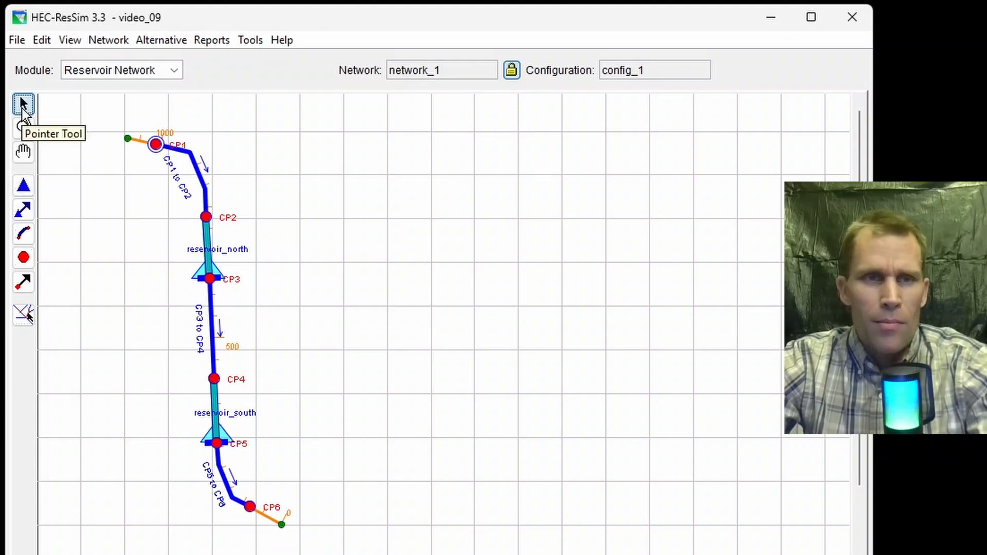
click(23, 186)
right_click(211, 269)
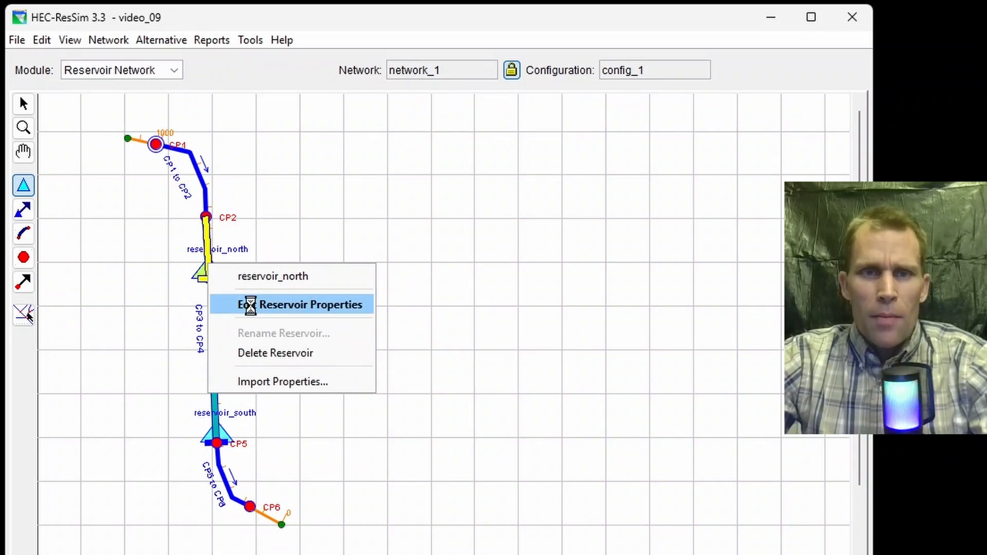
click(254, 311)
click(800, 93)
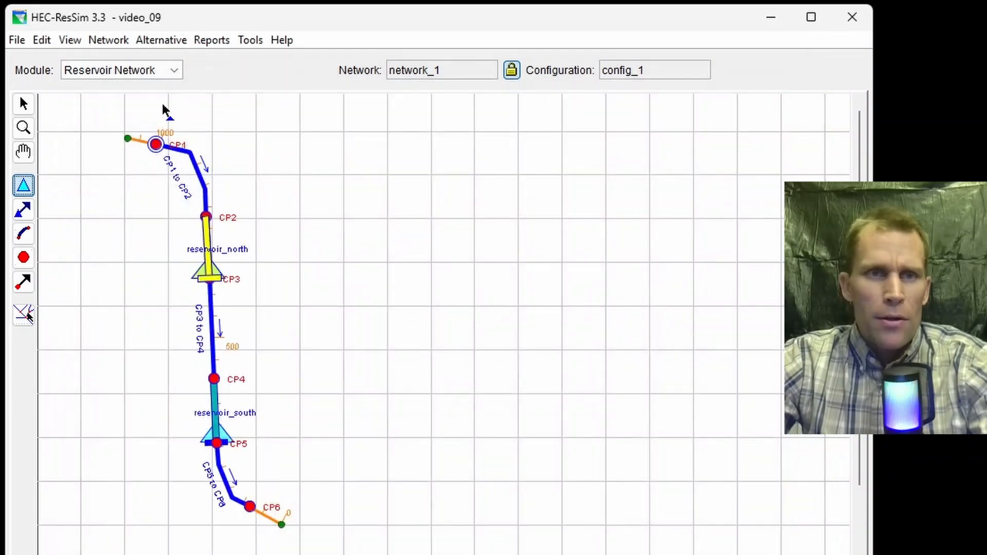
Open the Reservoir Editor for network_1 and select reservoir_north.
click(43, 44)
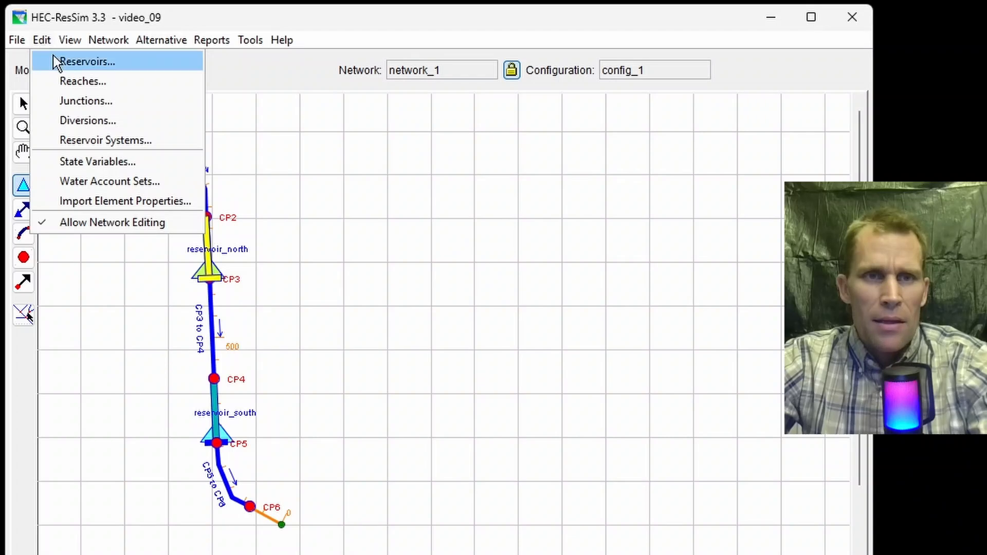
click(66, 65)
drag(241, 112, 429, 87)
click(417, 123)
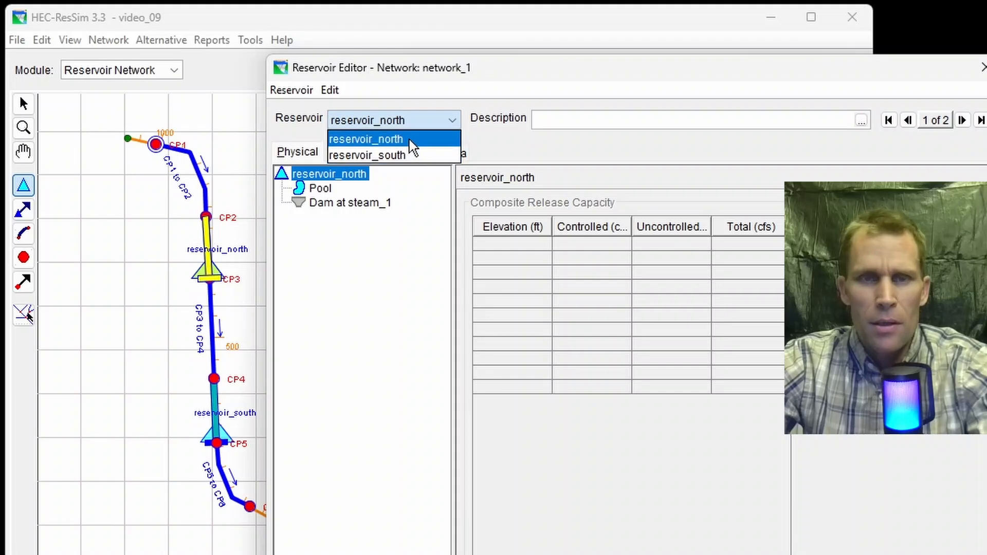
click(407, 140)
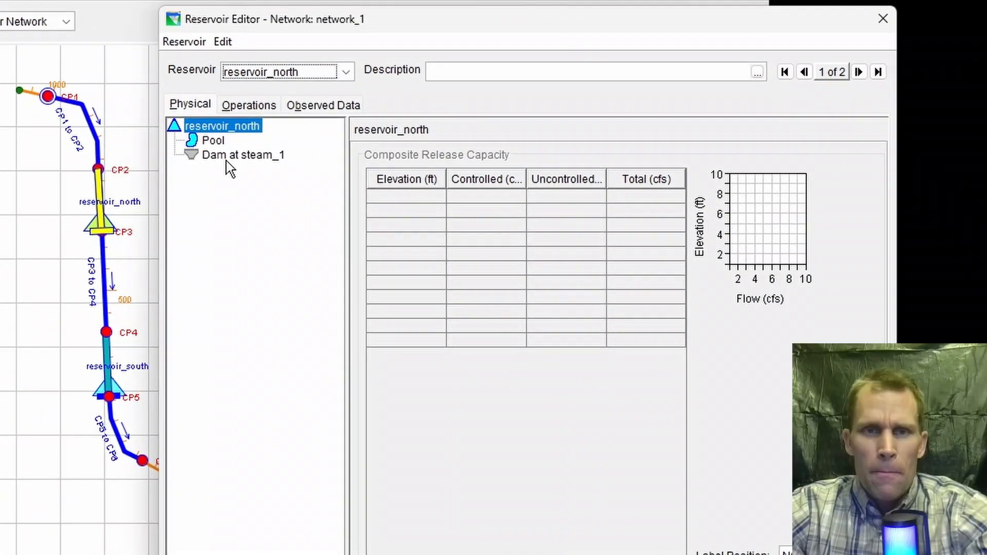
Rename the dam component of reservoir_north as Dam.
right_click(227, 158)
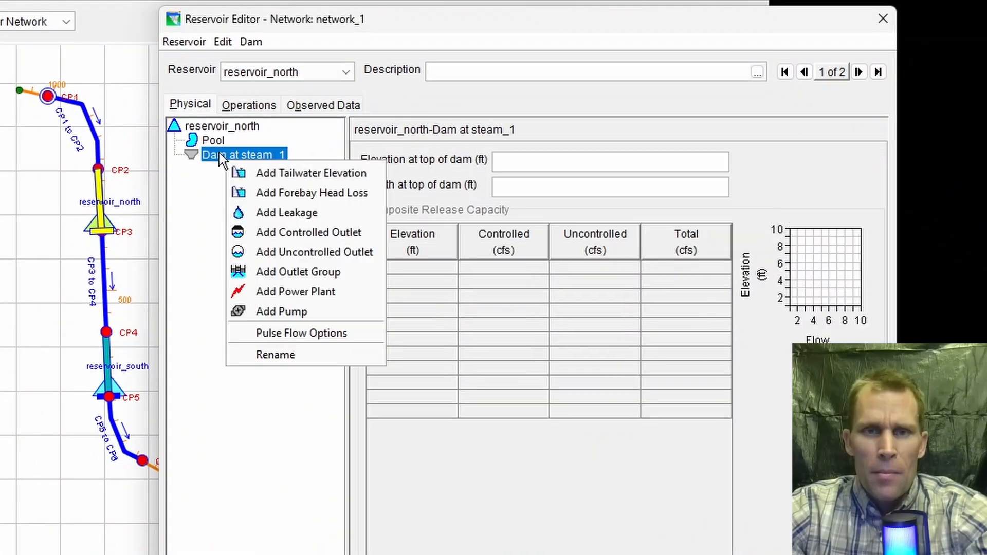
click(277, 352)
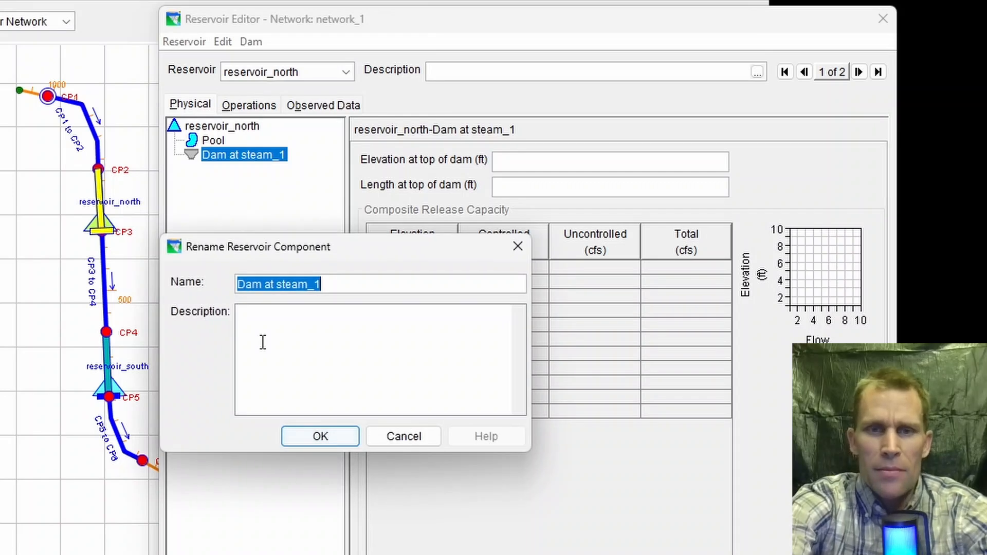
text(dam)
key(BackSpace)
key(BackSpace)
key(BackSpace)
text(Dam)
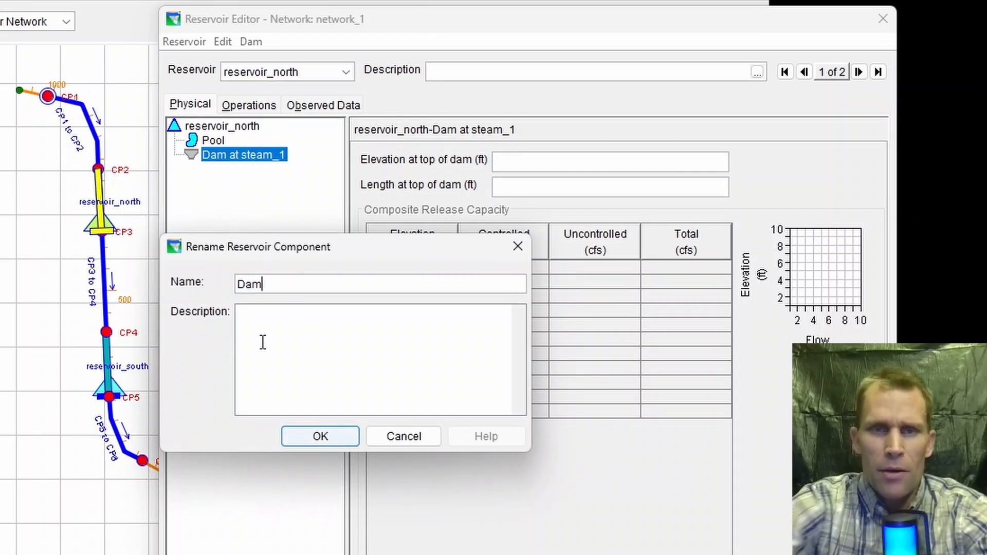
key(Return)
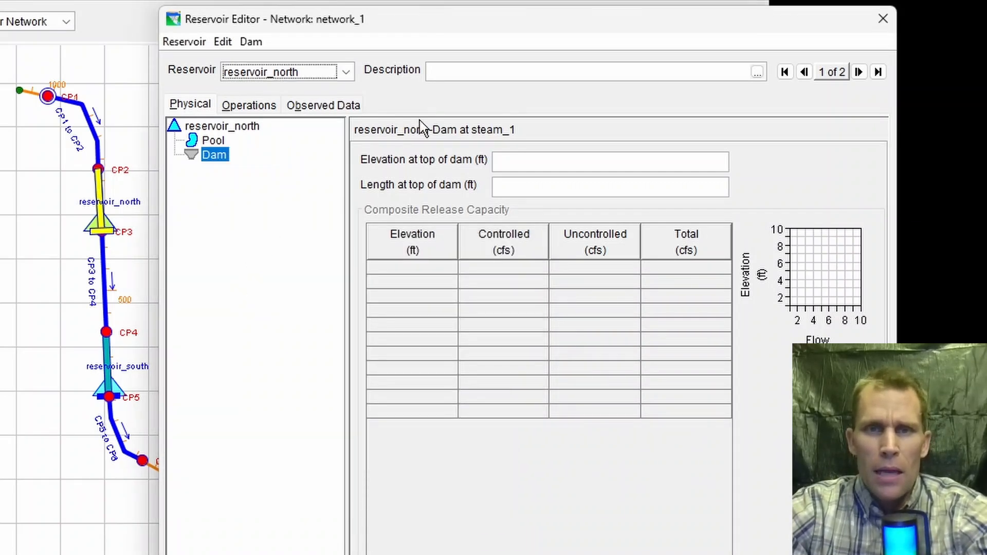
Switch to reservoir_south and rename its dam component as Dam.
click(316, 72)
click(304, 103)
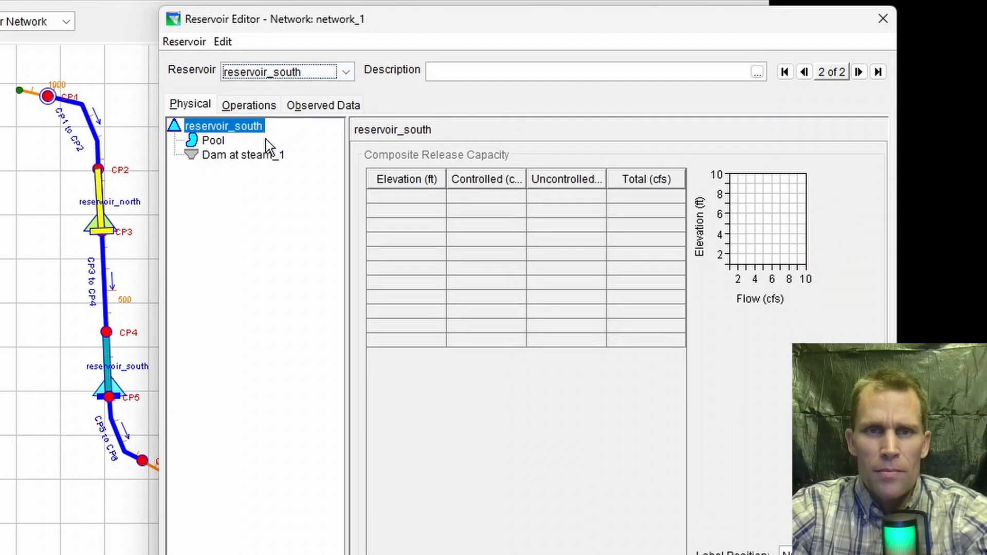
click(242, 155)
right_click(238, 155)
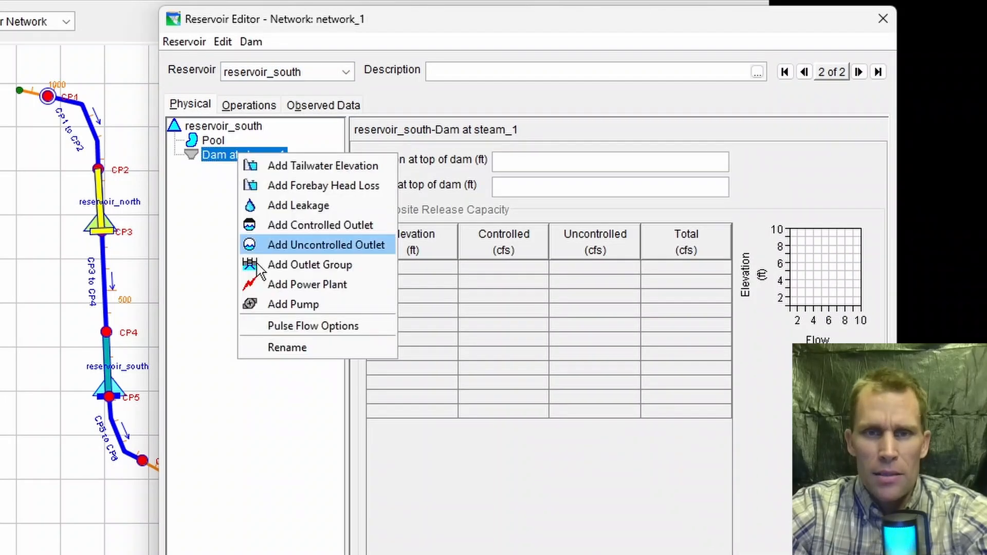
click(288, 348)
text(Dam at steam_1)
key(Return)
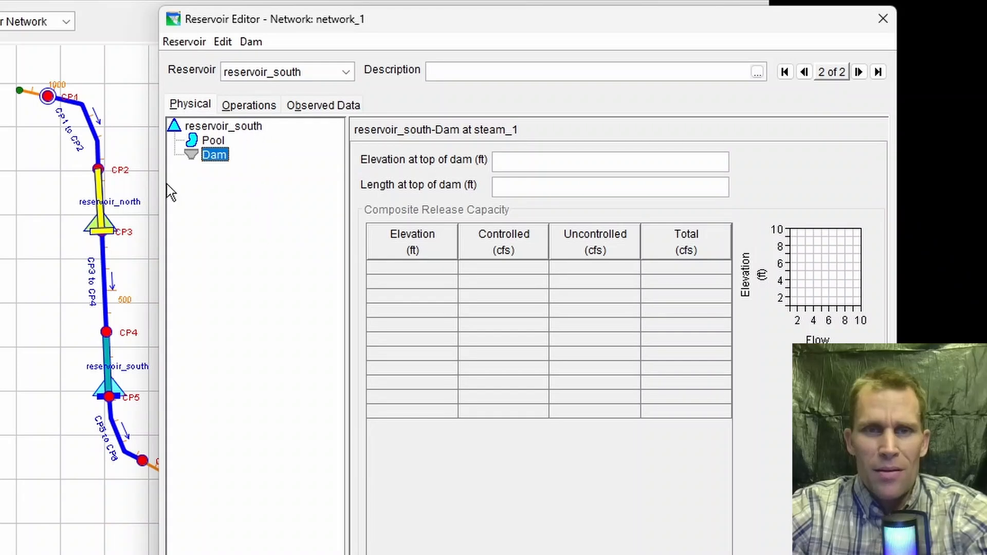
Fill reservoir_north's pool table with elevations 1350 to 1500 ft, storage 0 to 50000 ac-ft and area 0 to 1230 acres.
click(282, 73)
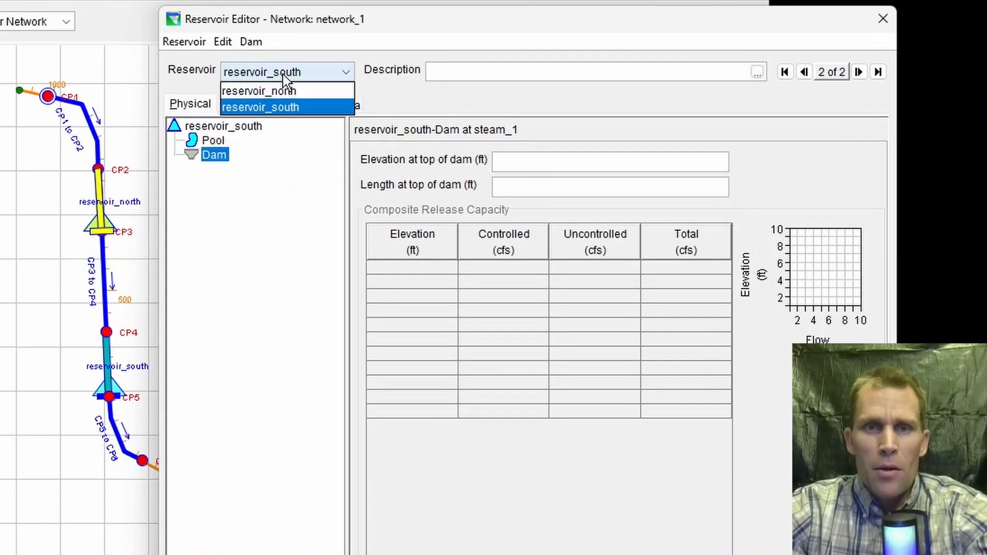
click(278, 90)
click(213, 143)
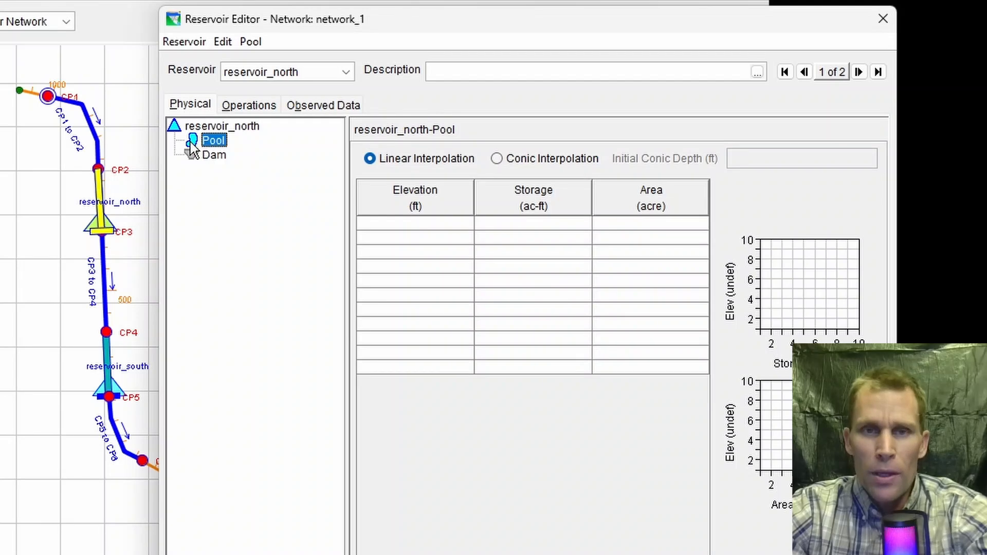
click(416, 222)
text(1350	0	0 1360.0	50.0	10.0 1370.0	200.0	20.0 1380.0	475.0	35.0 1390.0	950.0	60.0 1400.0	1700.0	90.0 1410.0	2750.0	120.0 1420.0	4100.0	150.0 1430.0	5850.0	200.0 1440.0	8350.0	300.0 1450.0	11850.0	400.0 1460.0	16350.0	500.0 1470.0	21850.0	600.0 1480.0	28850.0	800.0 1490.0	38350.0	1100.0 1500.0	50000.0	1230.0)
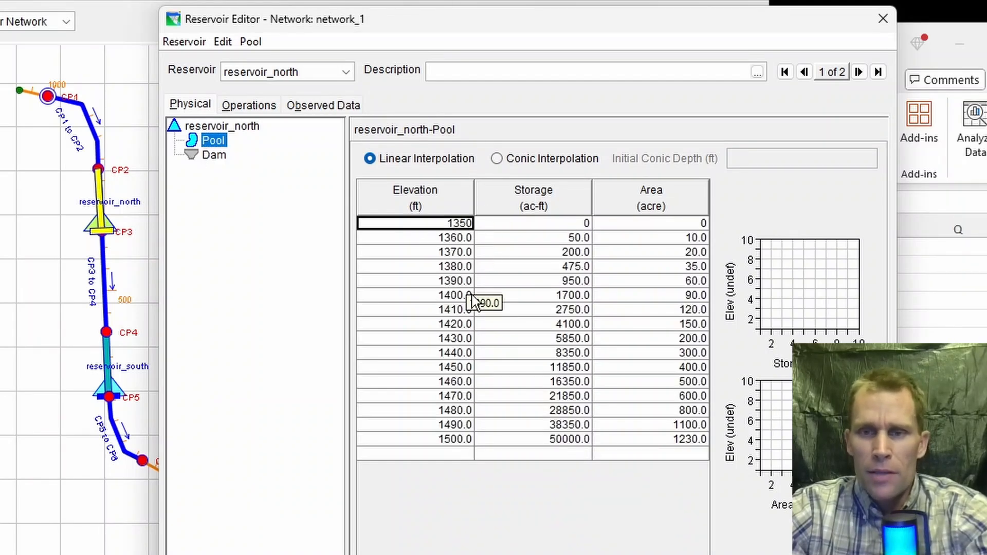
click(535, 440)
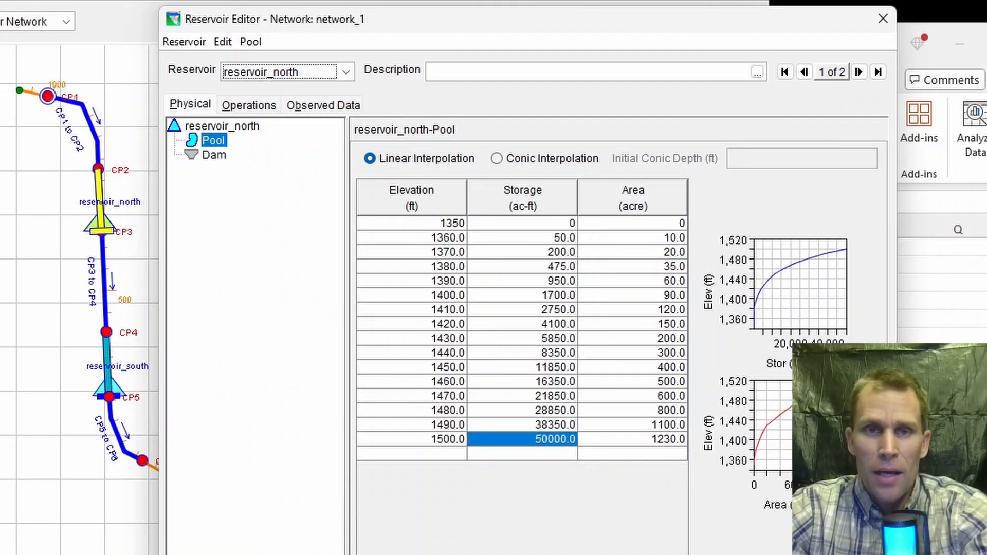
Fill reservoir_south's pool table with elevations 1350 to 1500 ft, storage 0 to 50000 ac-ft and area 0 to 1230 acres.
click(244, 74)
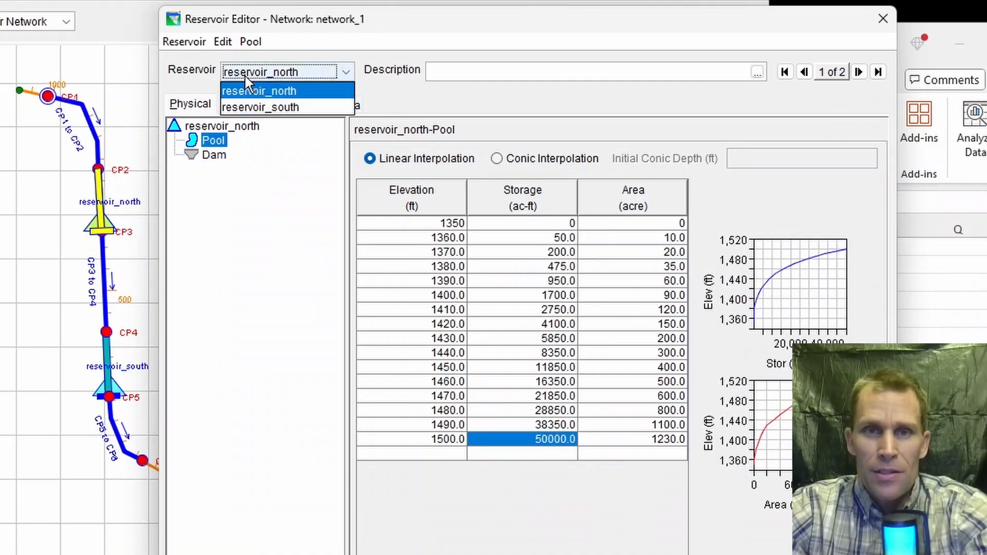
click(259, 105)
click(215, 142)
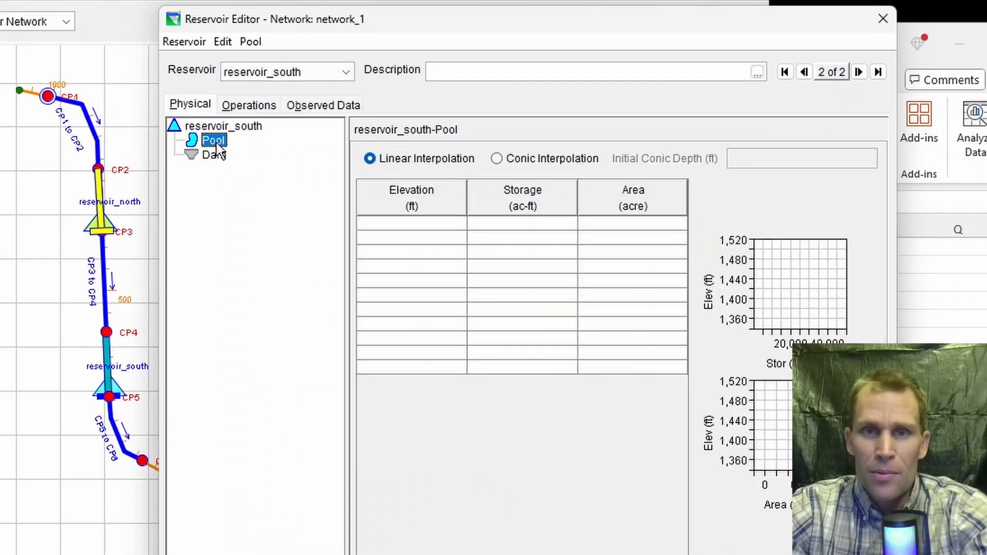
click(423, 222)
text(1350	0	0 1360.0	50.0	10.0 1370.0	200.0	20.0 1380.0	475.0	35.0 1390.0	950.0	60.0 1400.0	1700.0	90.0 1410.0	2750.0	120.0 1420.0	4100.0	150.0 1430.0	5850.0	200.0 1440.0	8350.0	300.0 1450.0	11850.0	400.0 1460.0	16350.0	500.0 1470.0	21850.0	600.0 1480.0	28850.0	800.0 1490.0	38350.0	1100.0 1500.0	50000.0	1230.0)
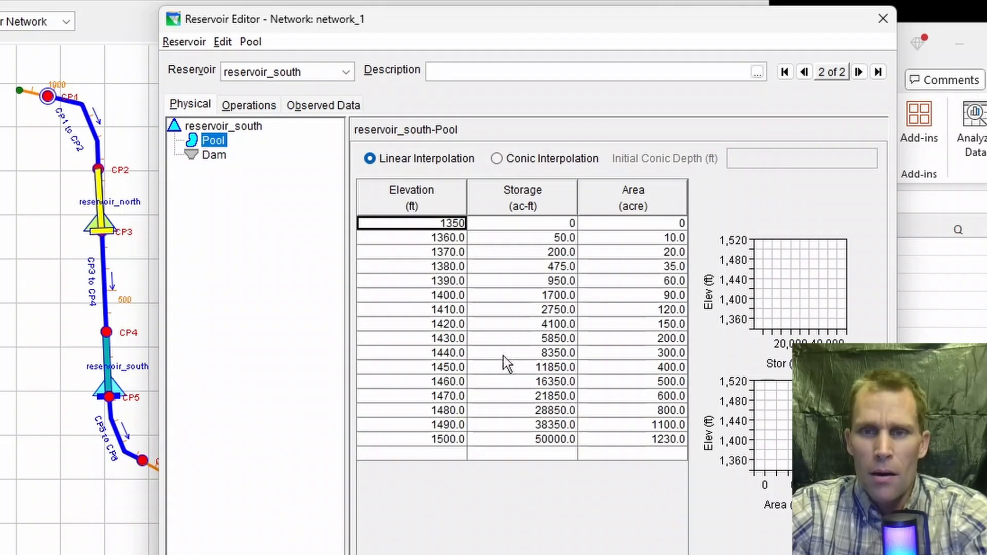
click(554, 439)
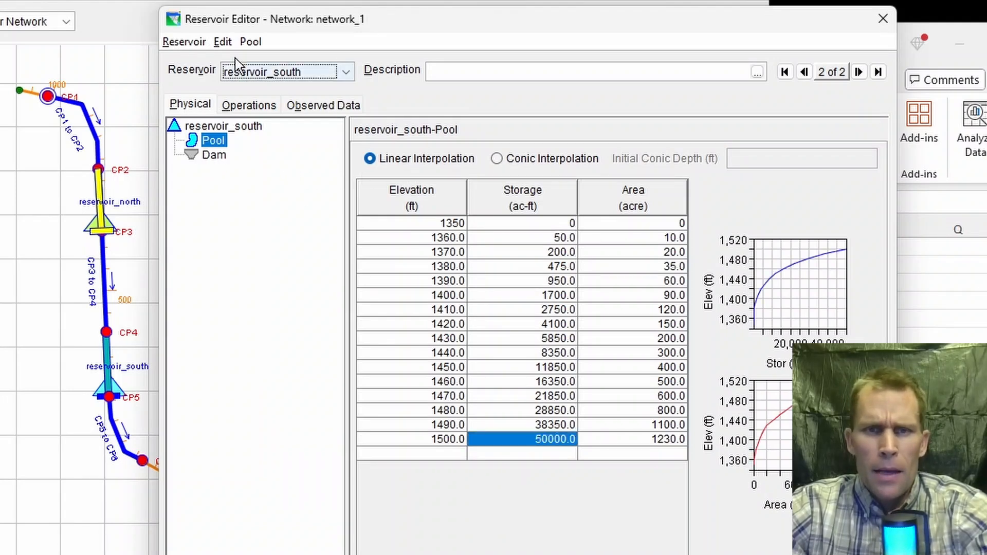
Set reservoir_north's dam to a top elevation of 1500 ft and a top length of 1000 ft.
click(258, 74)
click(271, 91)
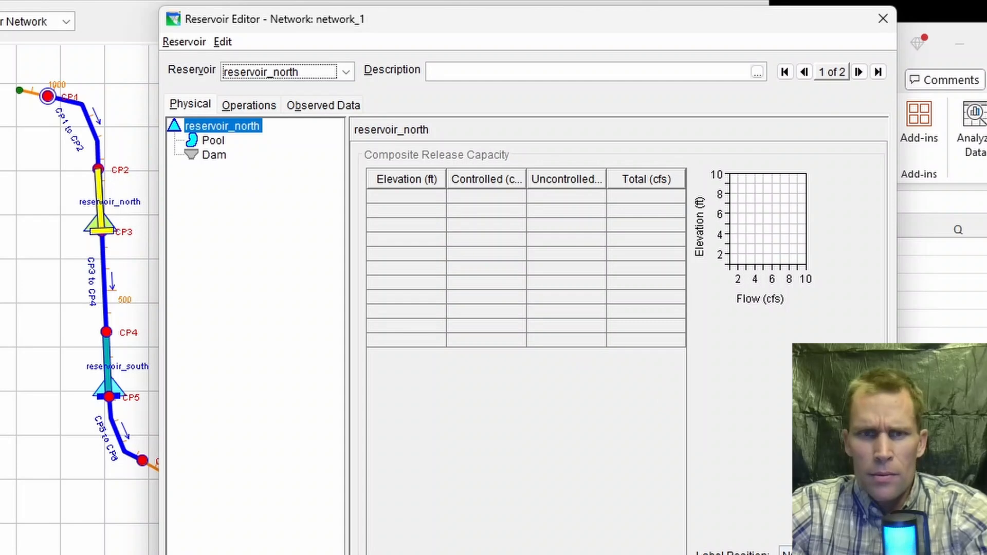
click(216, 139)
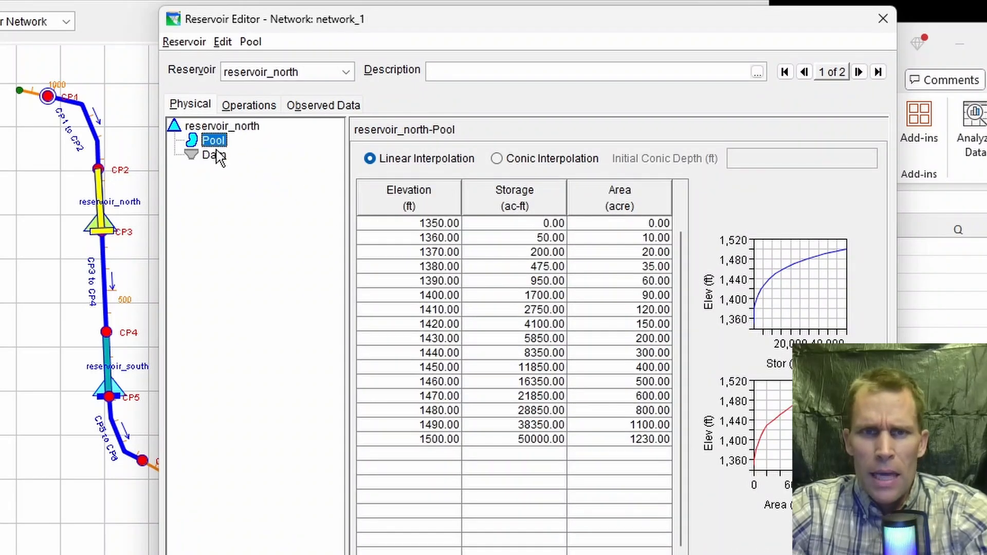
click(217, 156)
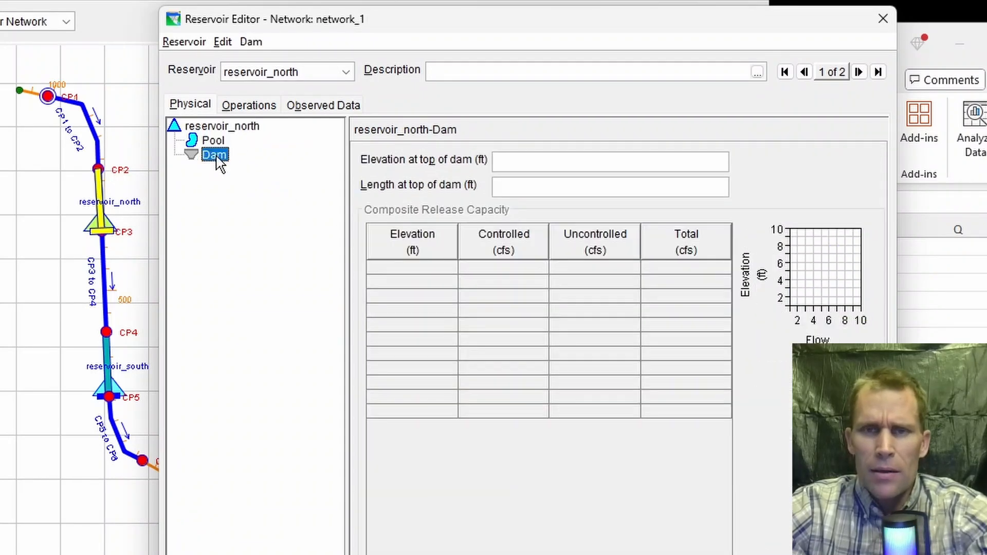
click(550, 155)
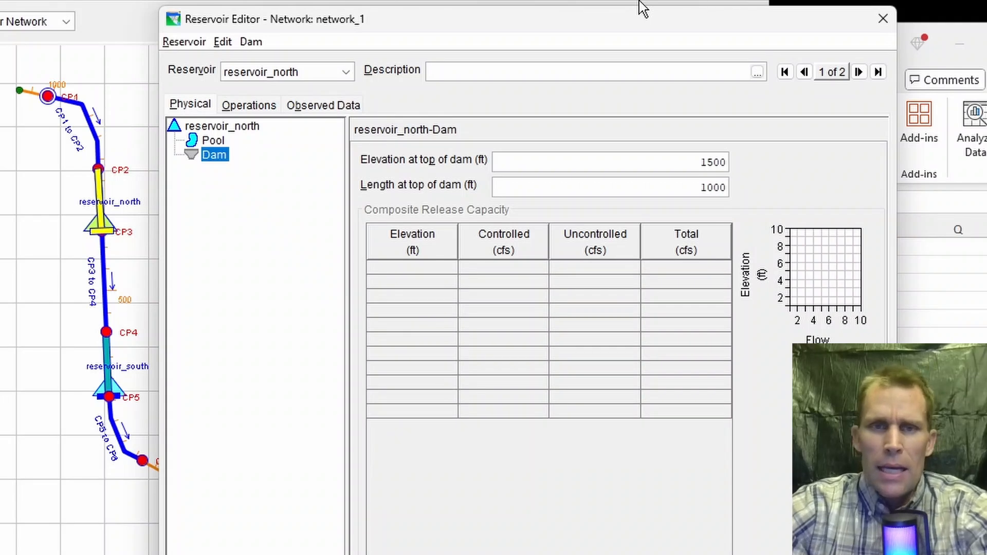
Add a controlled outlet to reservoir_north's dam and paste its capacity table, from 0 cfs at 1350 ft to 50000 cfs at 1500 ft.
right_click(215, 155)
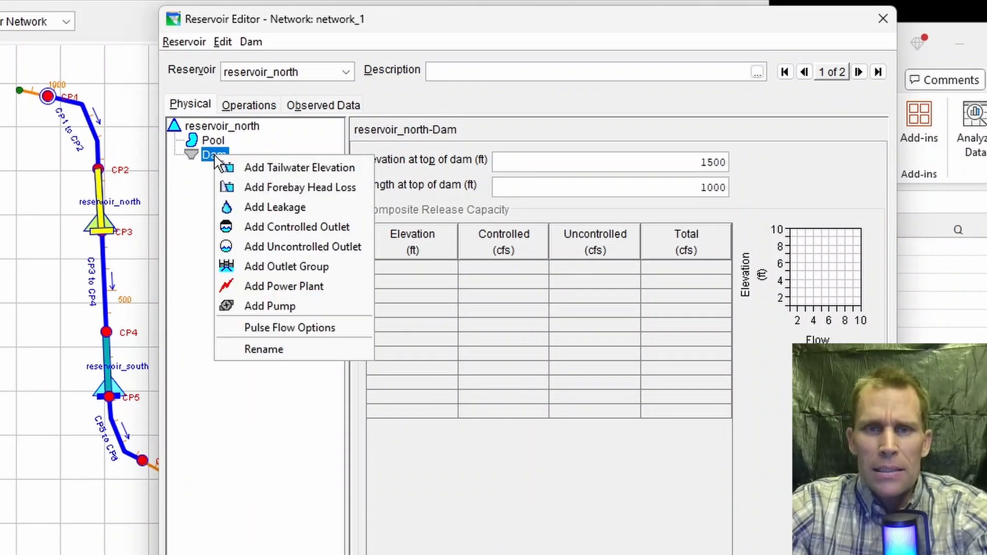
click(286, 227)
key(ctrl+v)
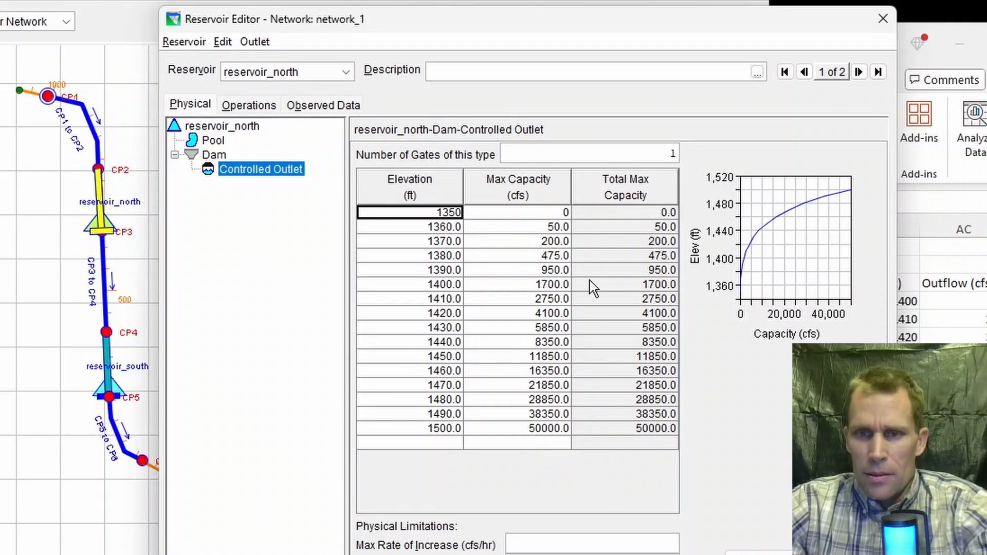
click(536, 434)
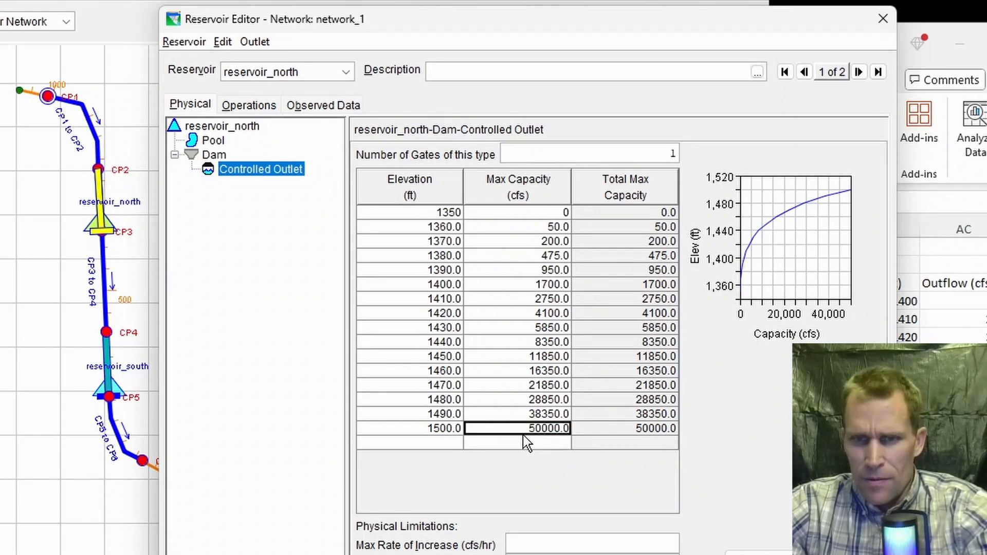
Set the number of gates on reservoir_north's controlled outlet to 3 and apply the changes.
drag(639, 157, 705, 152)
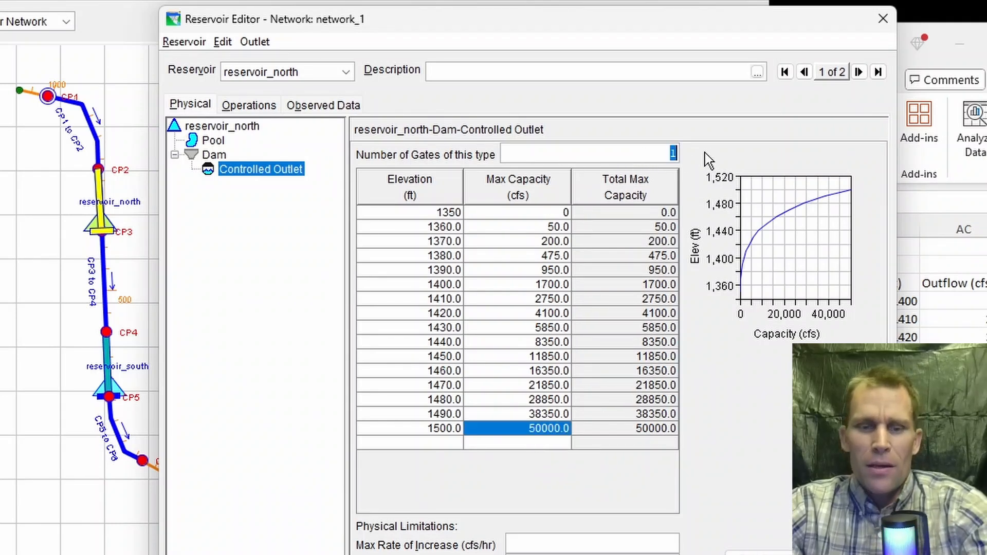
text(3)
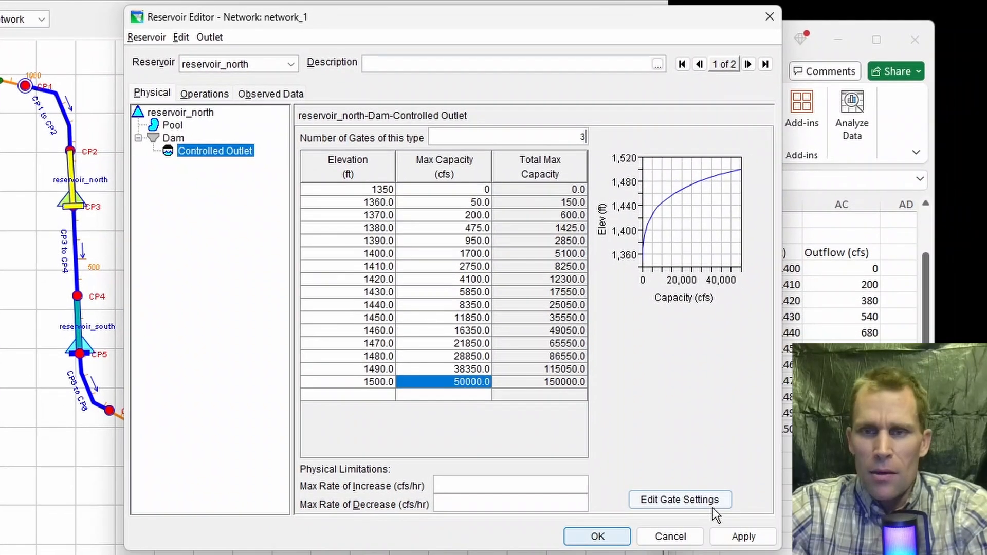
click(744, 537)
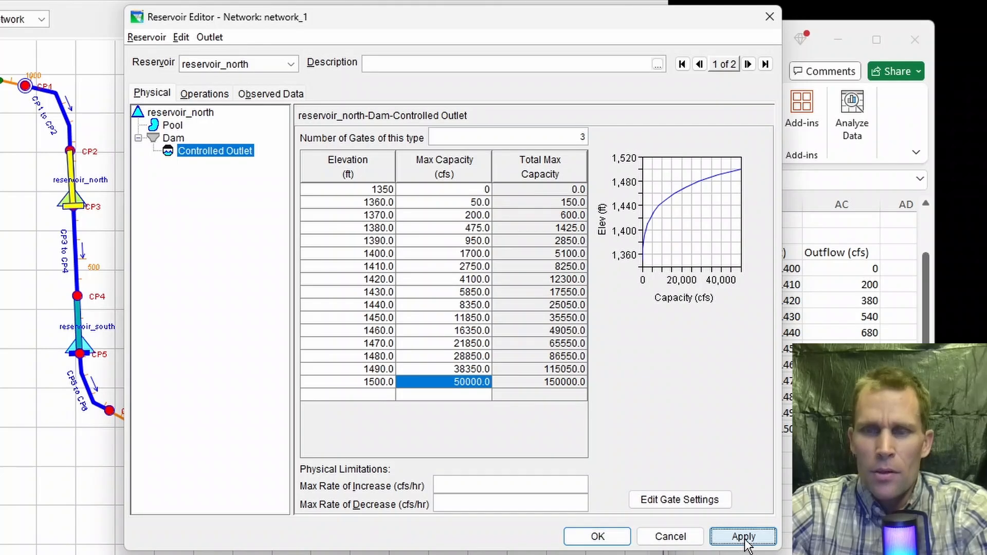
Set reservoir_south's dam to a top elevation of 1500 ft and a top length of 1000 ft.
click(213, 66)
click(224, 96)
click(175, 138)
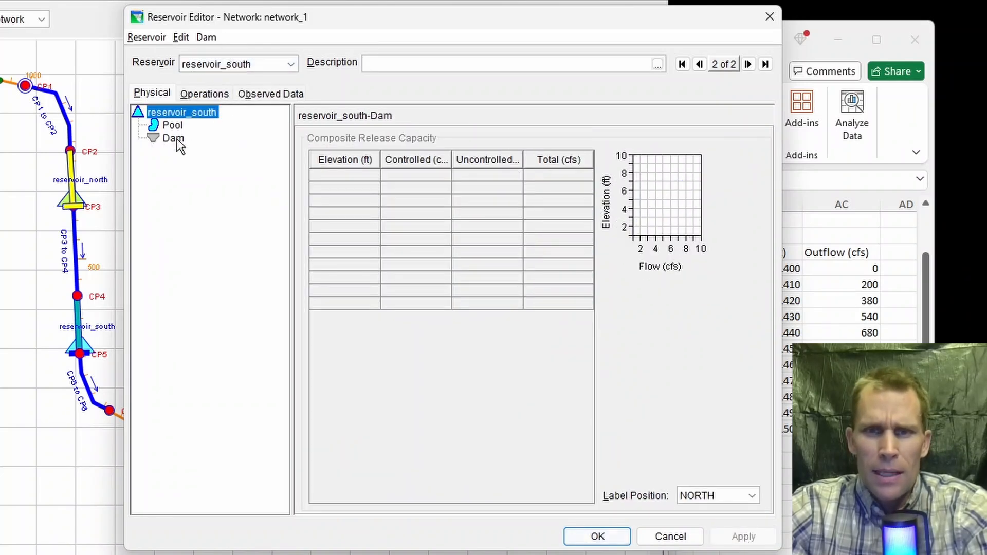
click(450, 143)
text(1500)
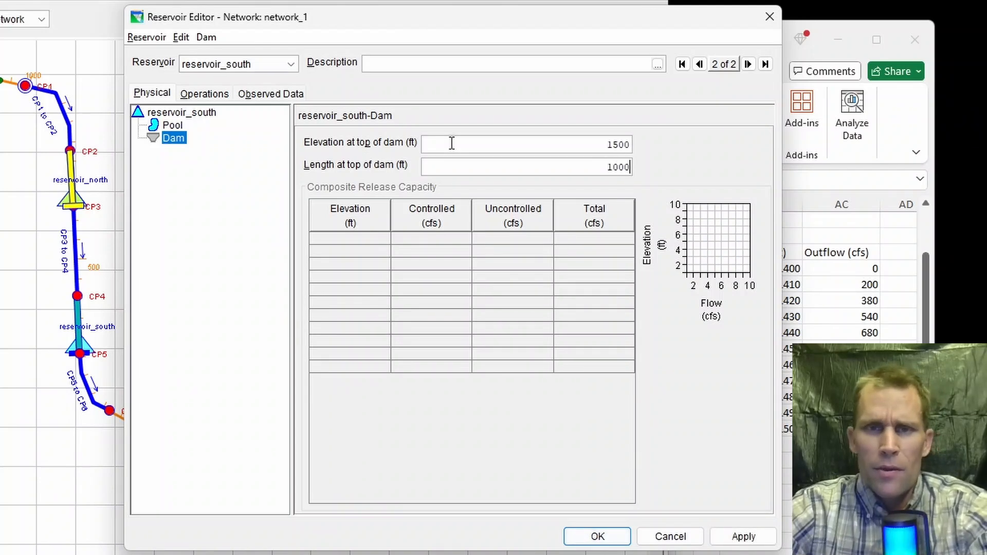
Add a controlled outlet to reservoir_south's dam and paste its capacity table, from 0 cfs at 1350 ft to 50000 cfs at 1500 ft.
right_click(174, 138)
click(212, 202)
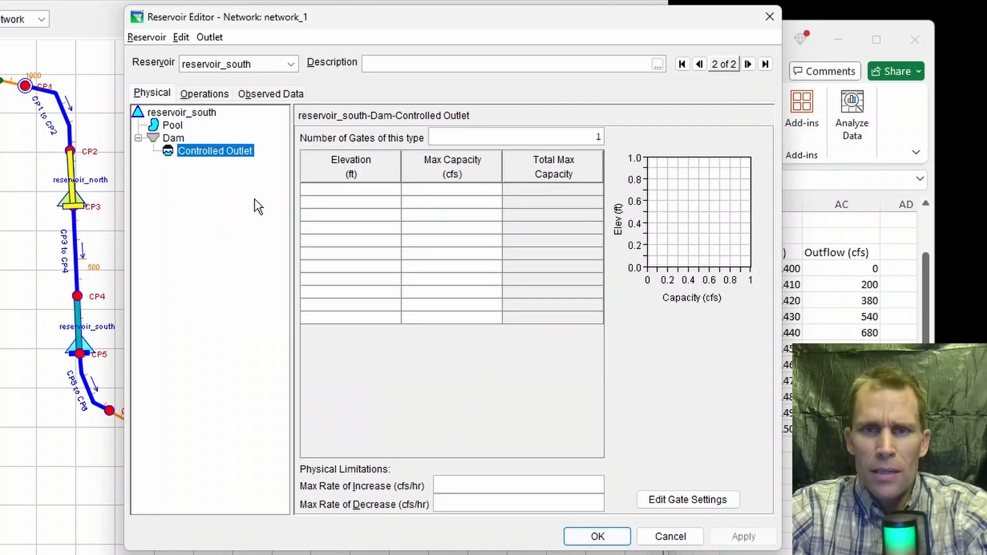
click(317, 192)
key(ctrl+v)
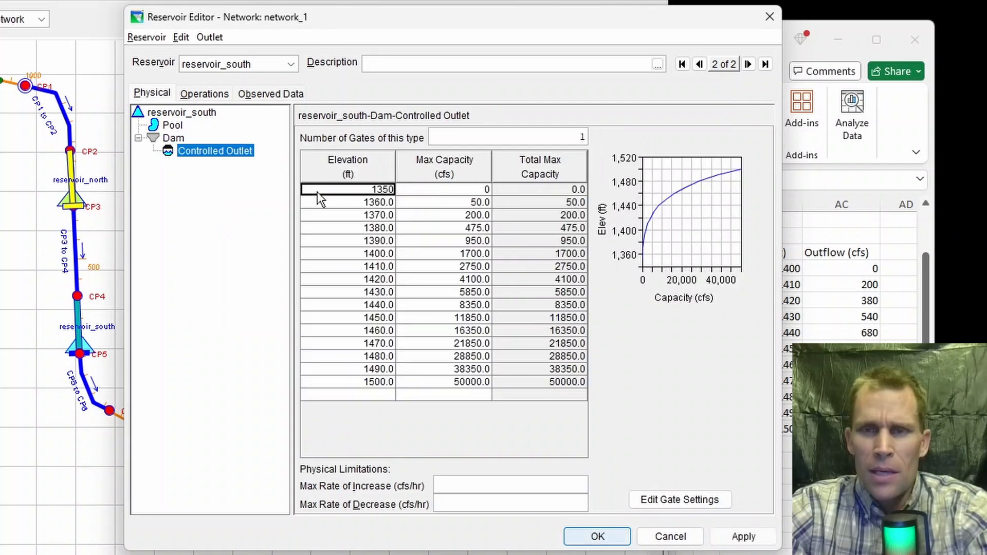
Set the number of gates on reservoir_south's controlled outlet to 3, check its gate settings and apply the changes.
double_click(536, 138)
text(3)
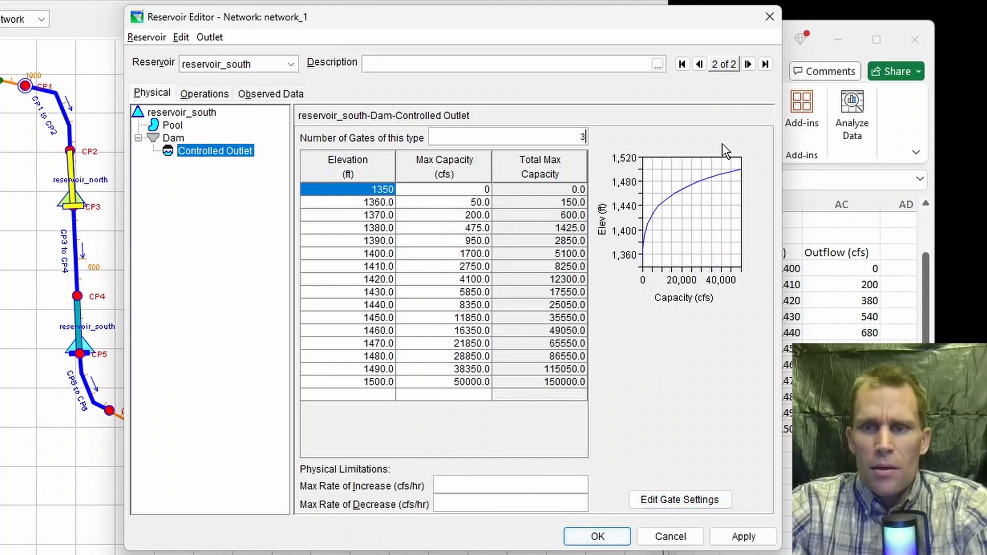
click(681, 494)
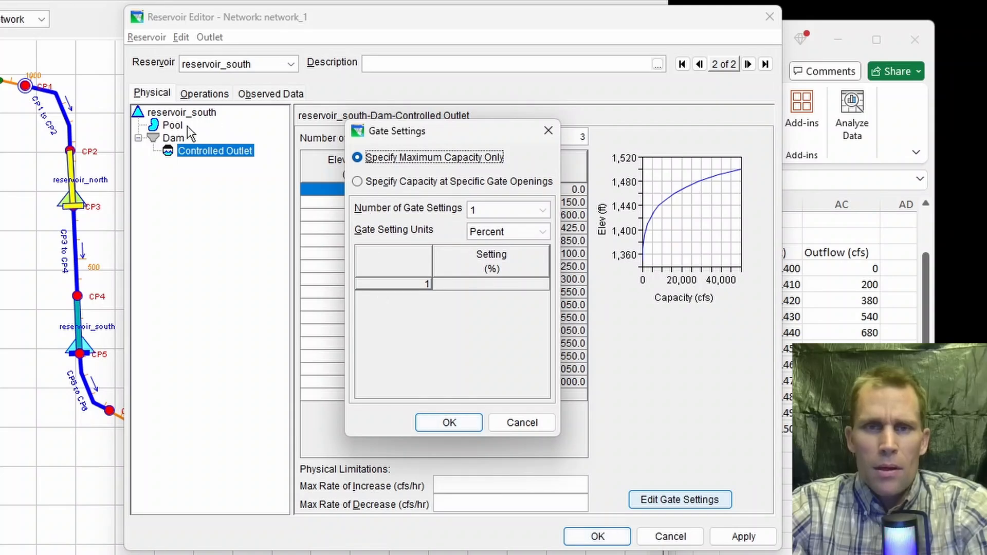
click(548, 130)
click(741, 536)
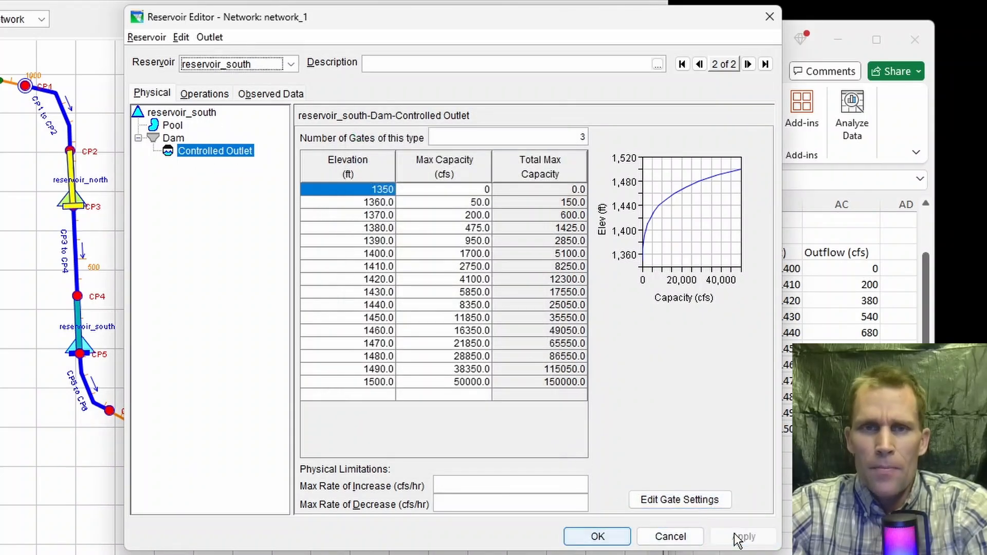
Create a new operation set named operation_set_1 for reservoir_south.
click(208, 94)
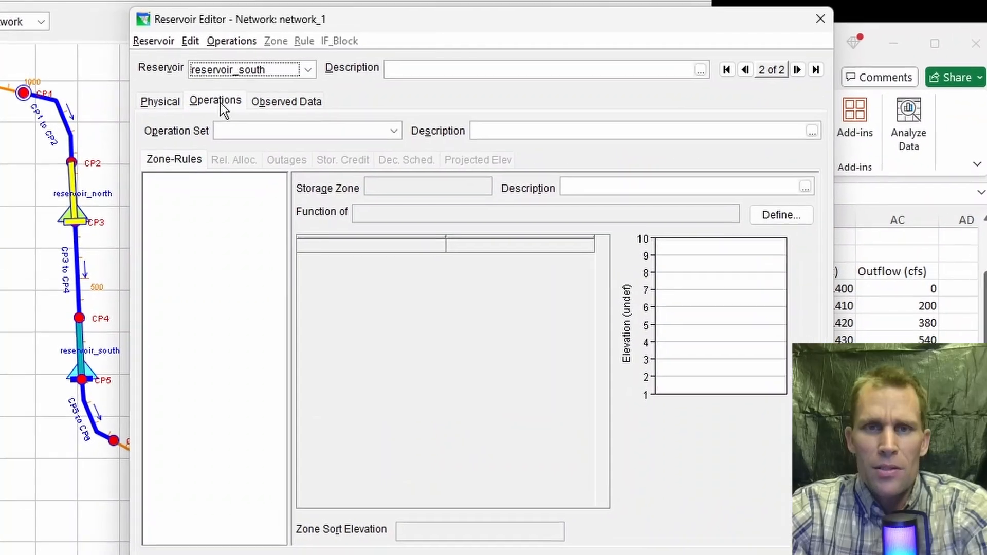
click(221, 103)
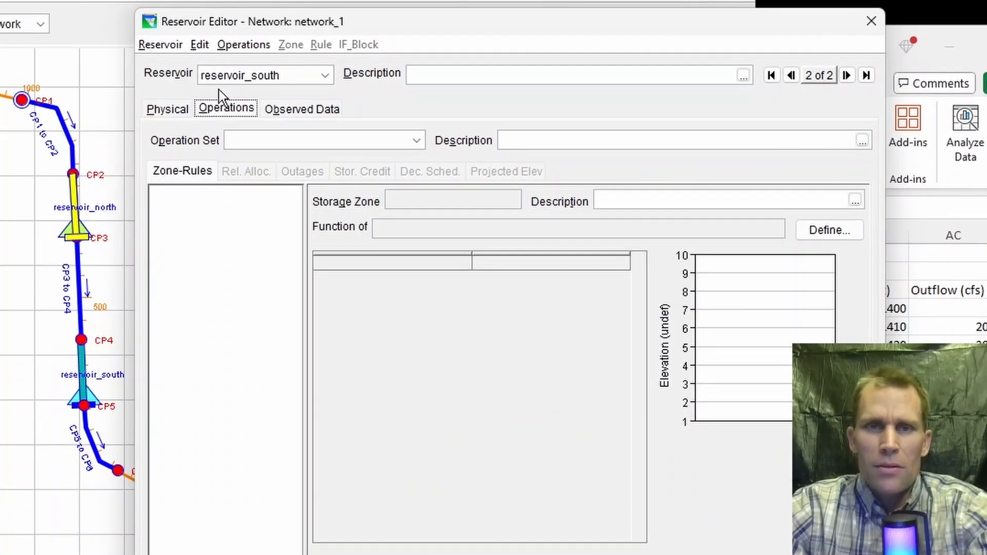
click(238, 45)
click(260, 65)
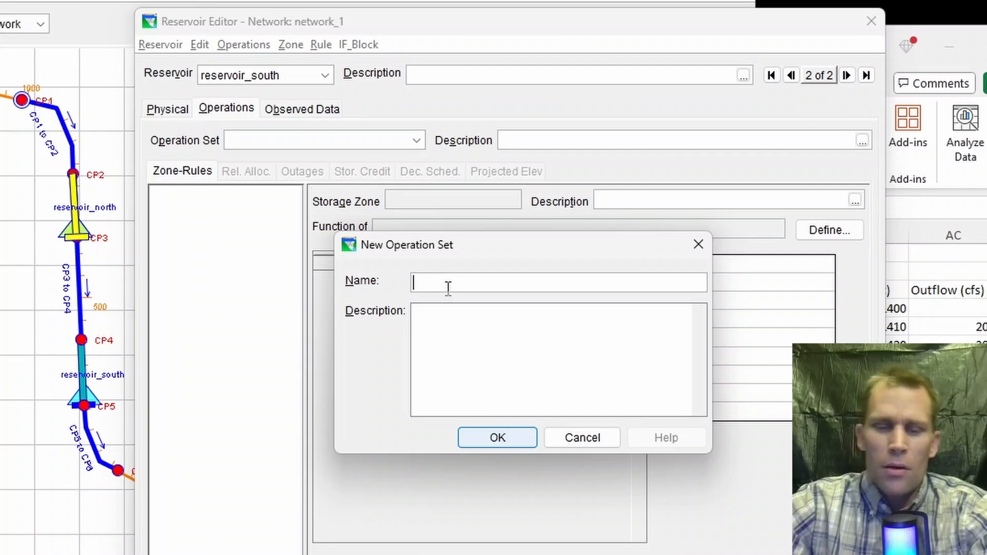
text(operation_set_1)
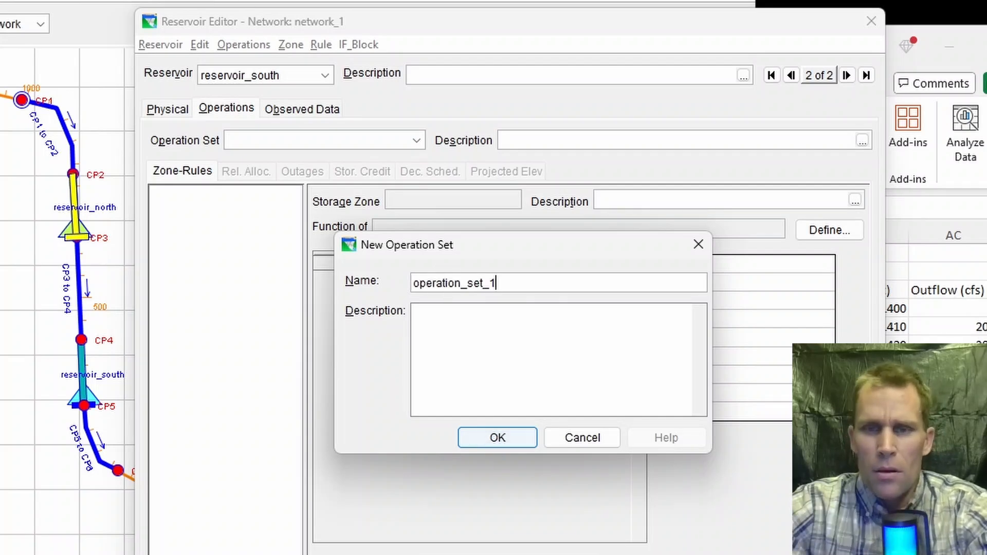
click(476, 440)
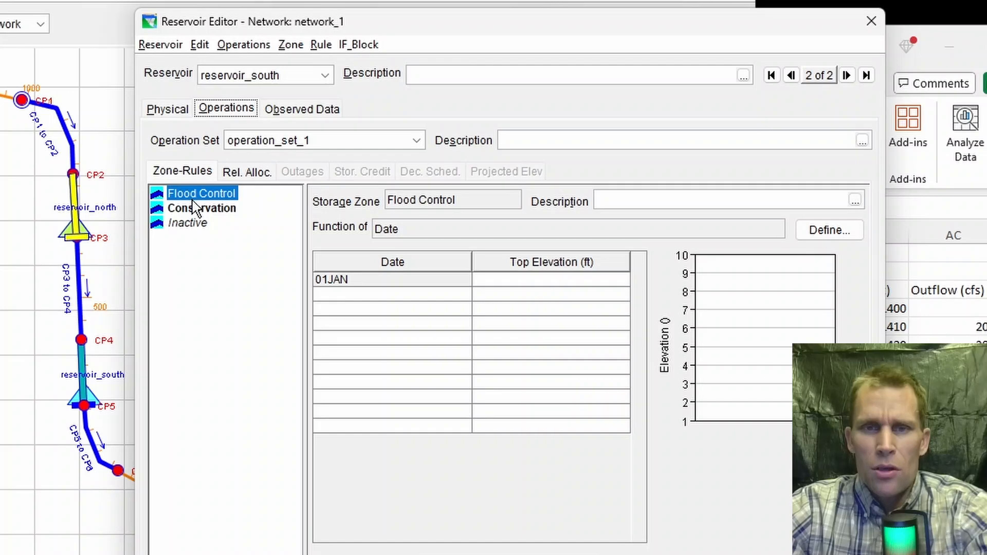
Set reservoir_south's 01Jan top elevations to 1500 ft for the Flood Control zone and 1480 ft for the Conservation zone, applying each.
click(505, 282)
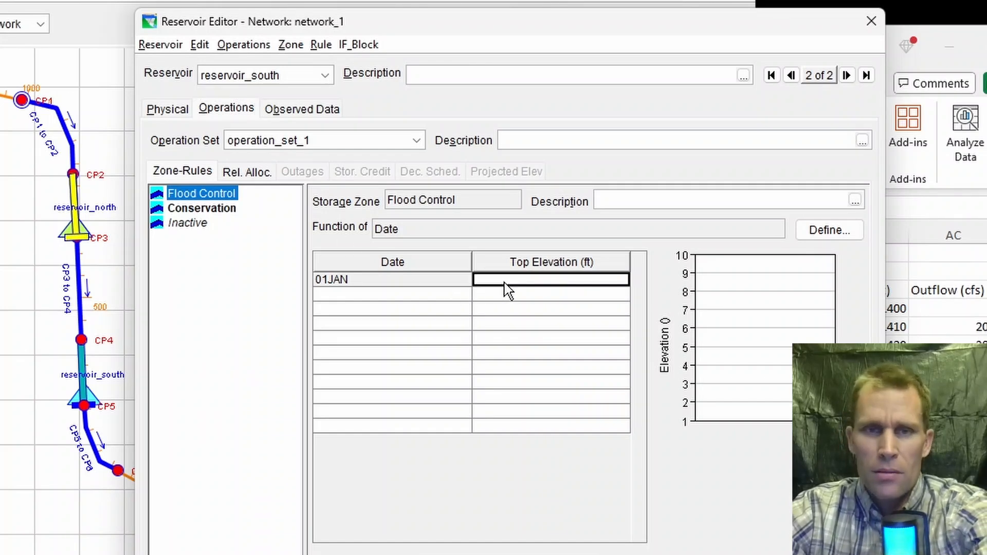
text(1500)
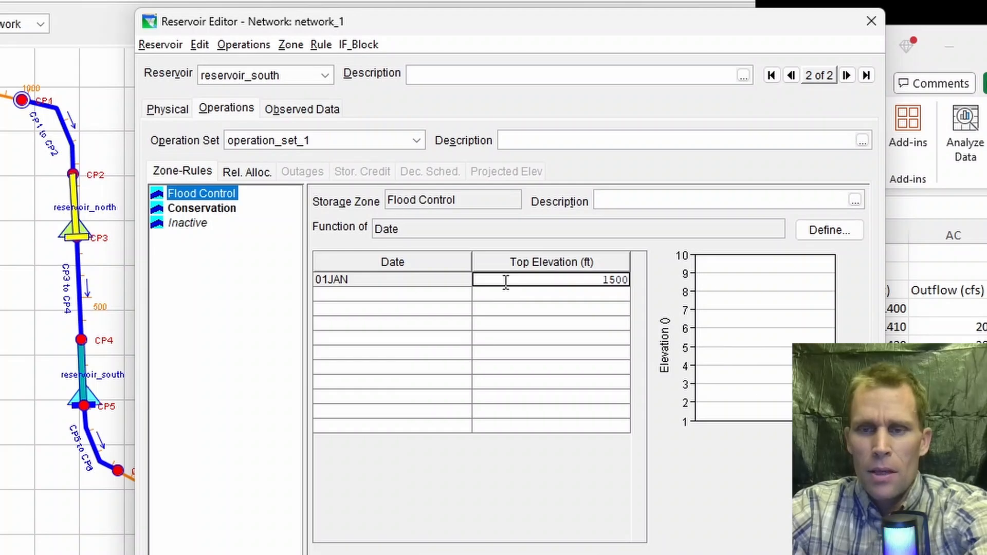
click(842, 554)
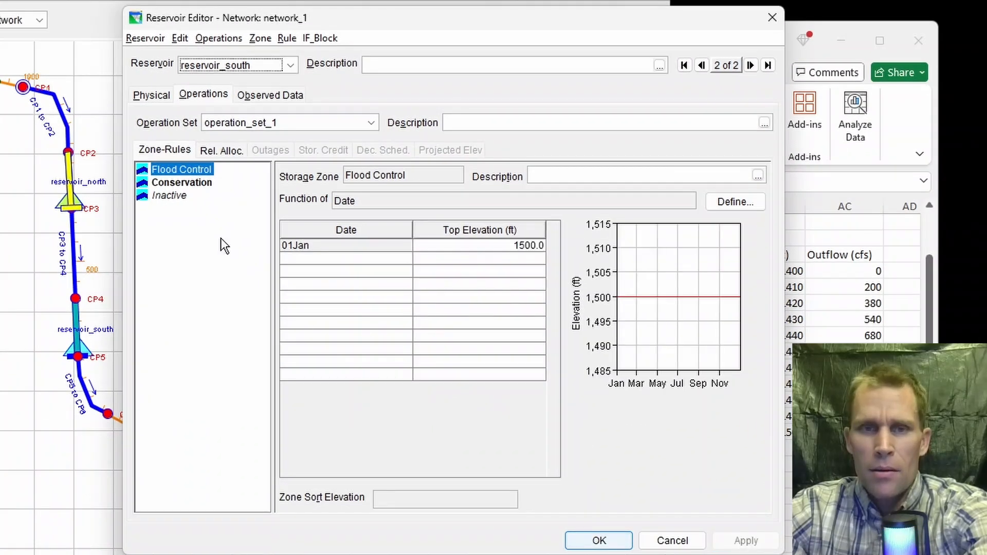
click(185, 184)
click(453, 246)
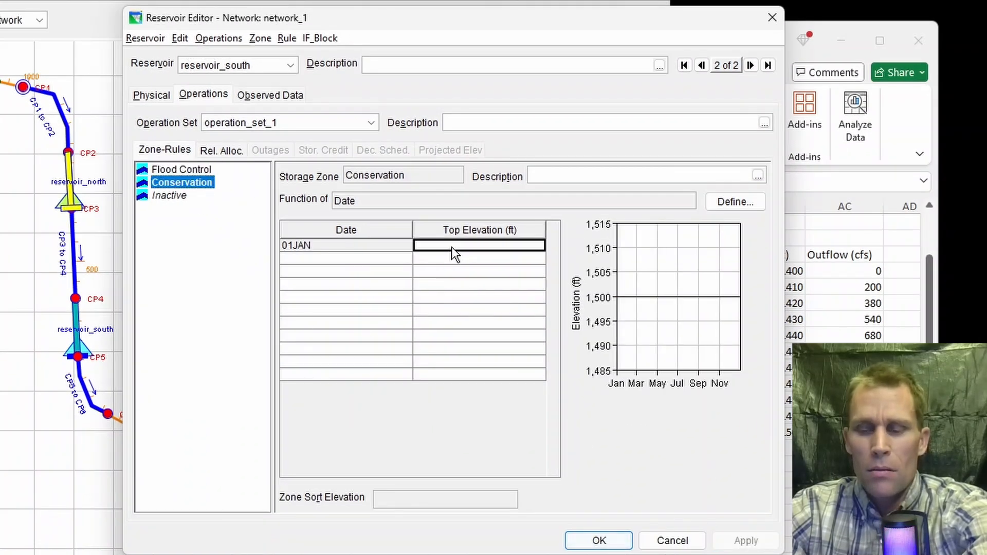
text(1480)
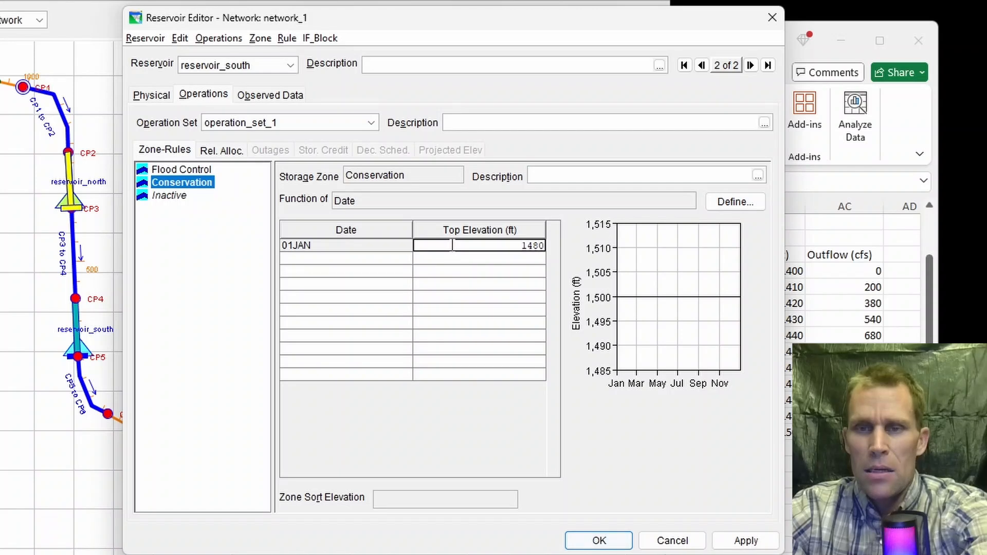
click(745, 540)
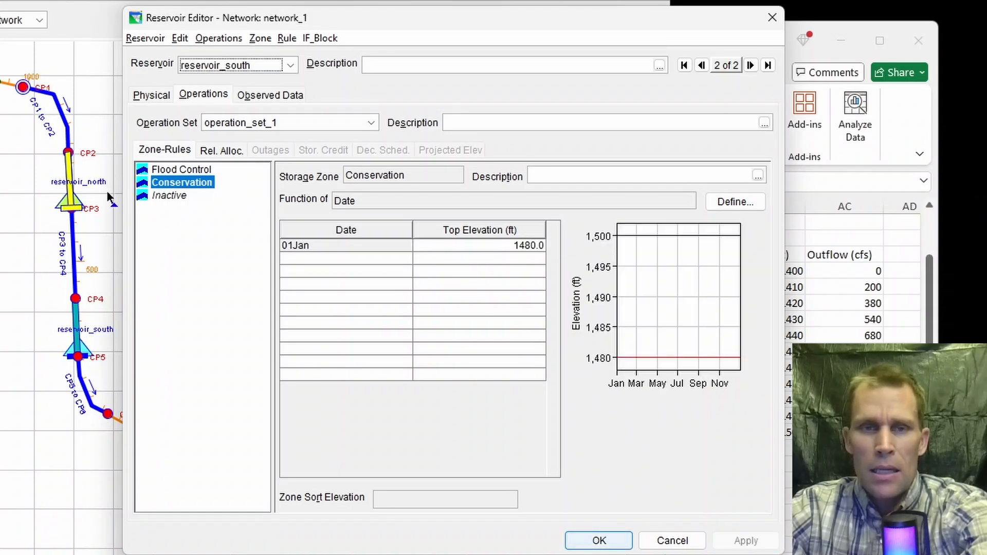
Set reservoir_south's Inactive zone to a top elevation of 1350 ft, apply it and review the enlarged storage zones plot.
click(171, 196)
click(441, 247)
text(1350)
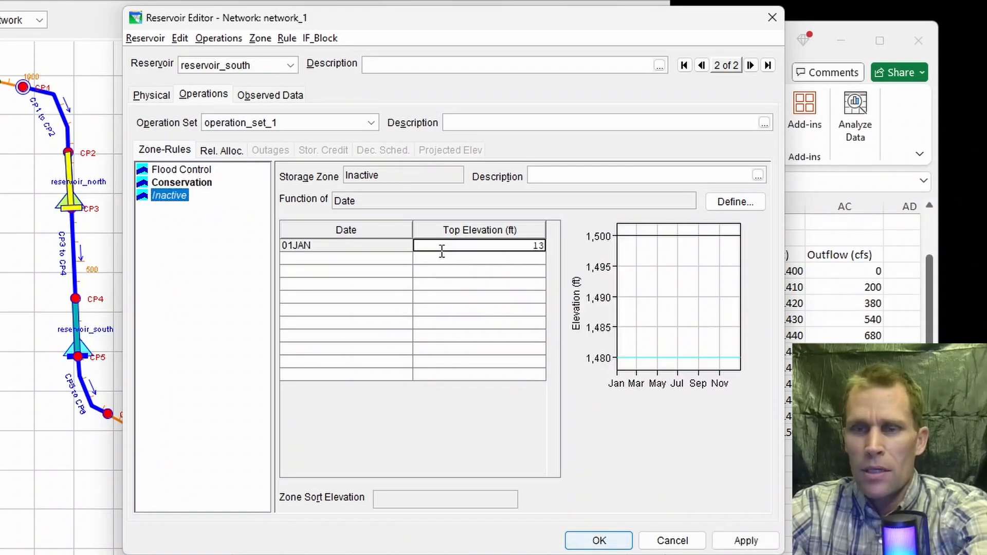
click(744, 541)
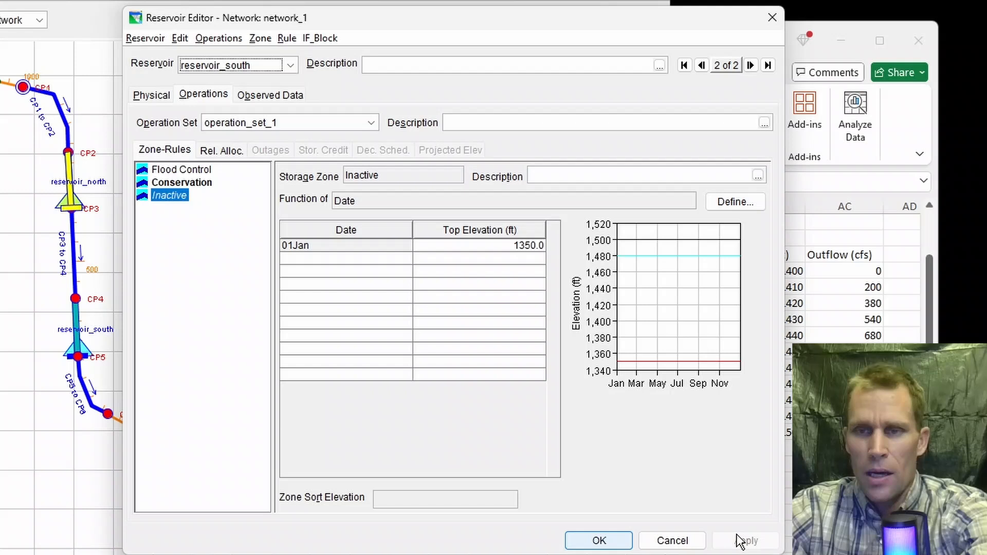
double_click(662, 326)
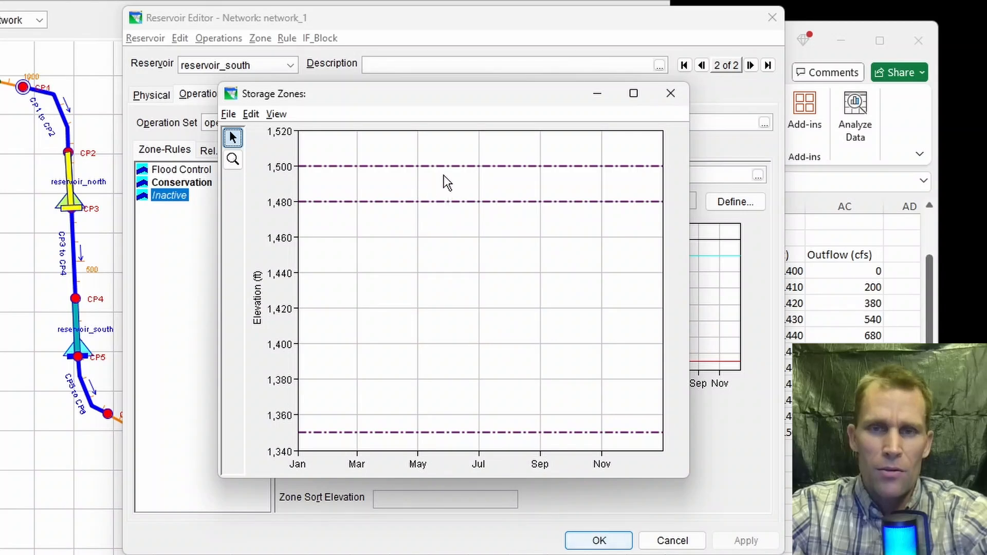
click(671, 93)
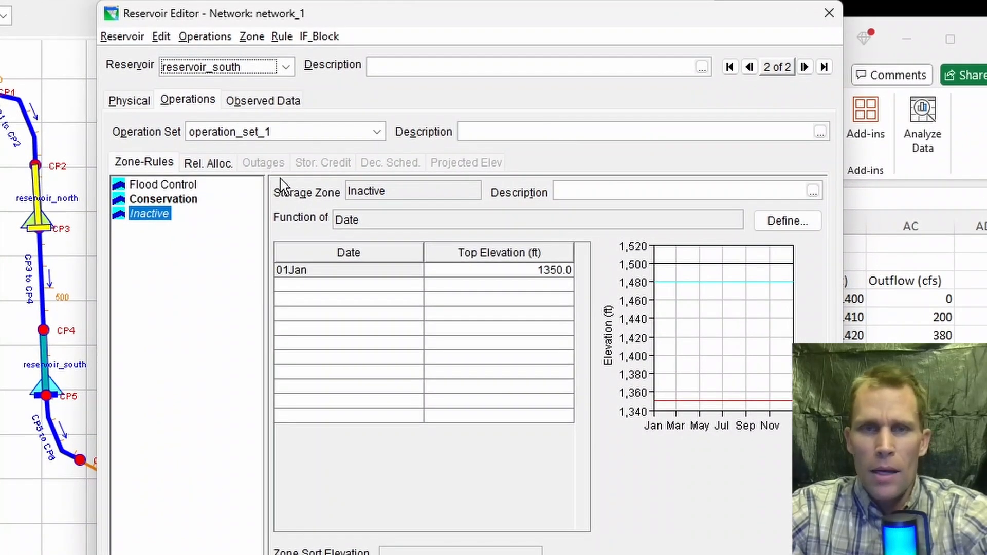
Create operation_set_1 for reservoir_north and set its Flood Control zone to a top elevation of 1500 ft.
click(258, 70)
click(254, 86)
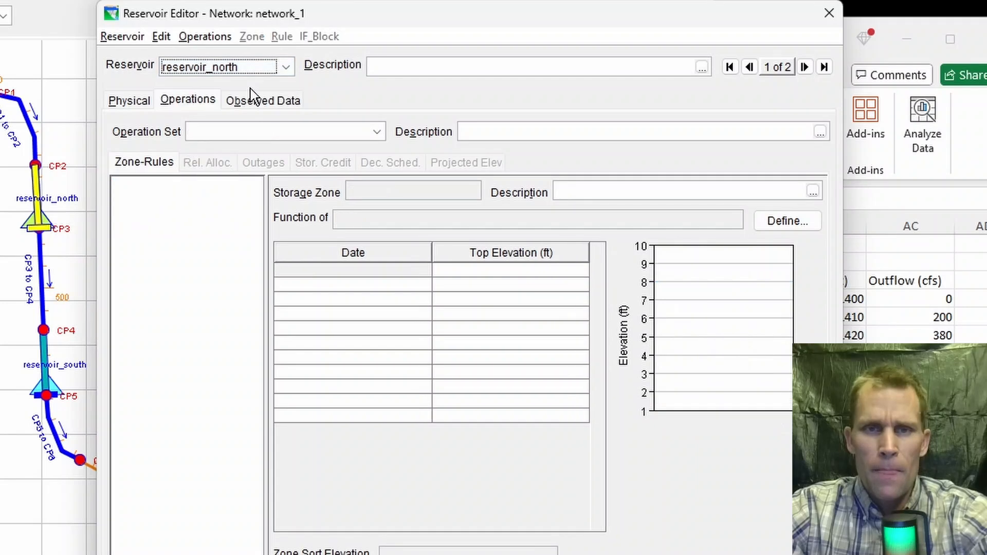
click(185, 102)
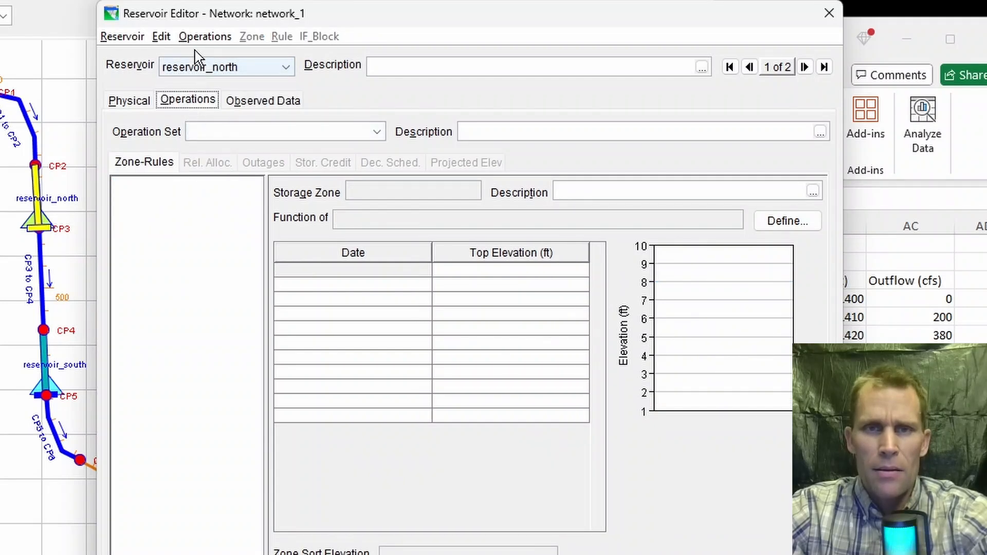
click(204, 36)
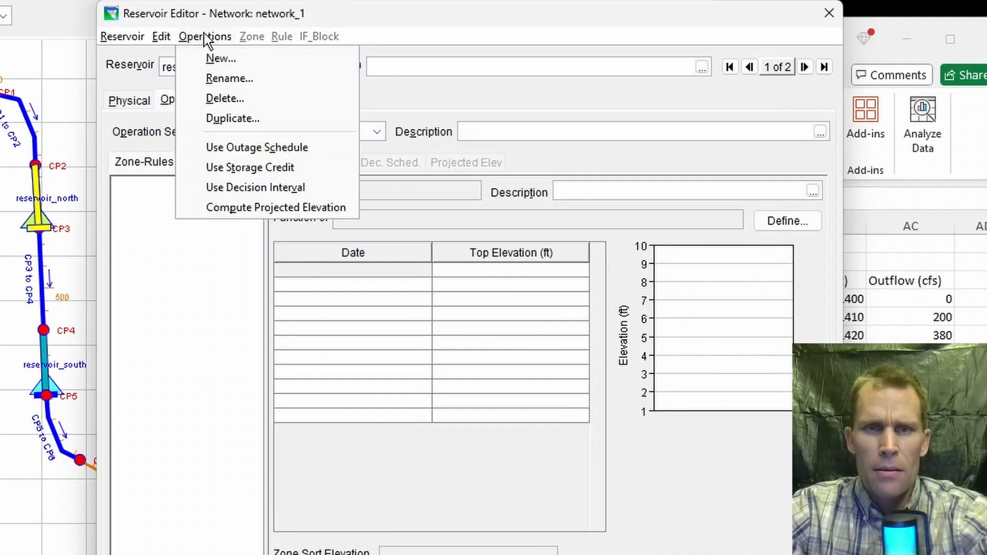
click(221, 58)
text(operation_)
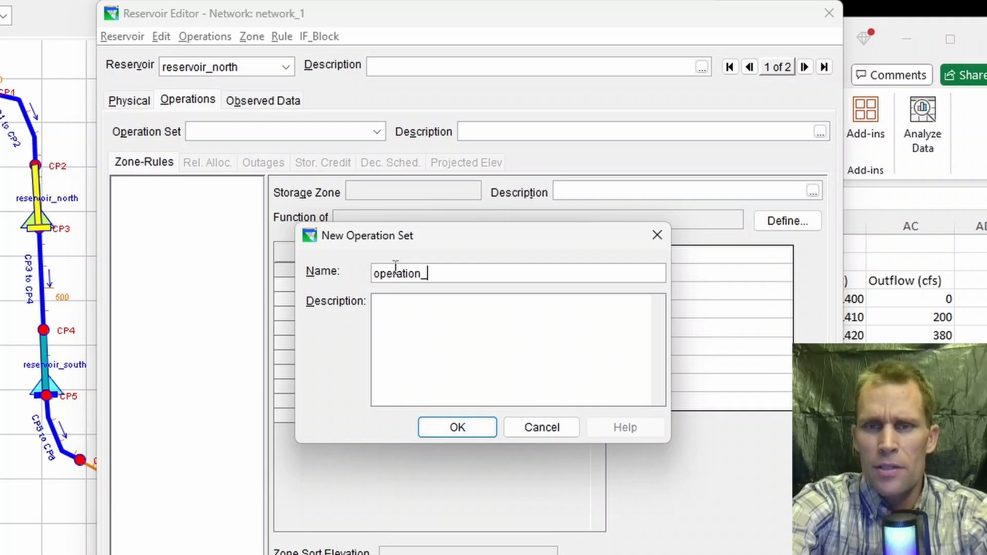
text(set_1)
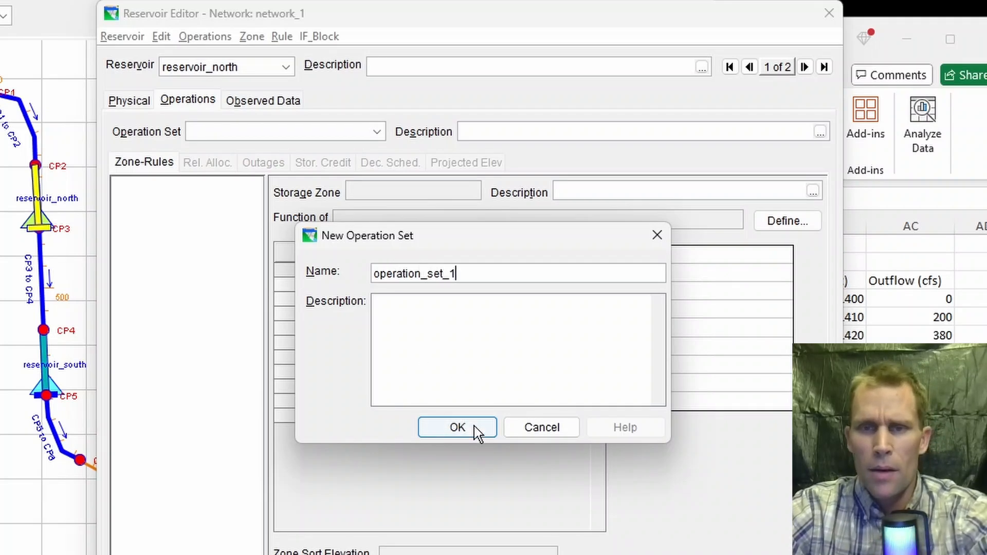
click(475, 430)
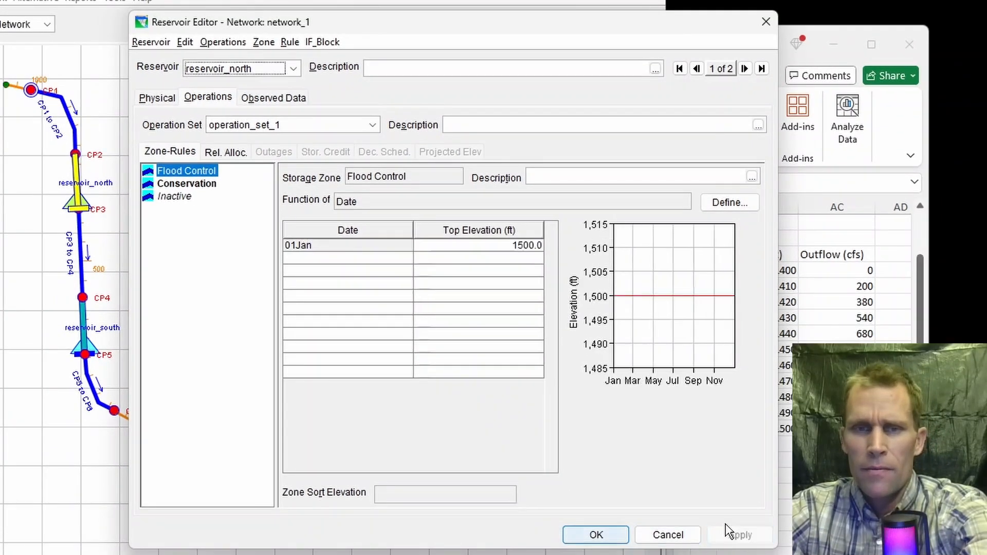
Set reservoir_north's Conservation zone to a top elevation of 1480 ft and apply the change.
click(180, 185)
click(479, 246)
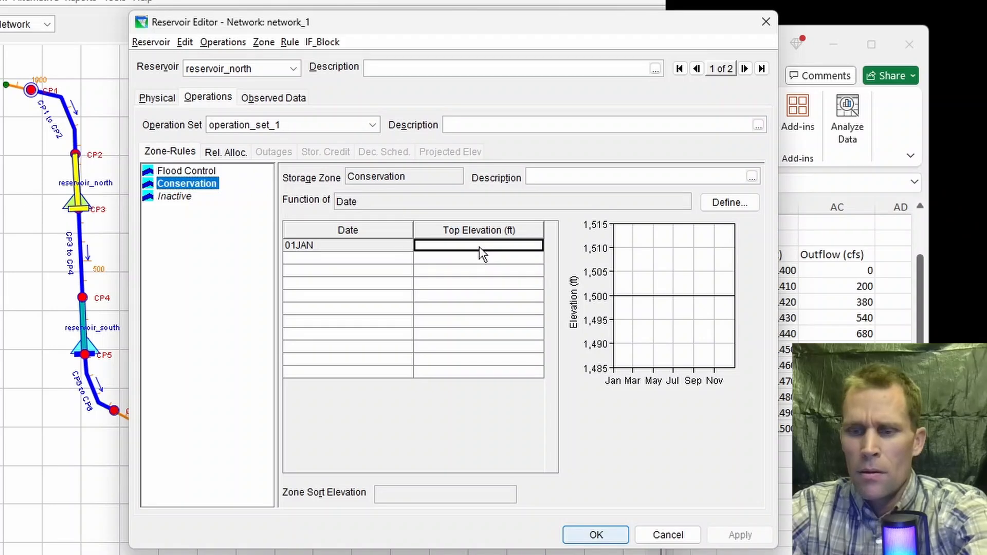
text(1480)
click(730, 534)
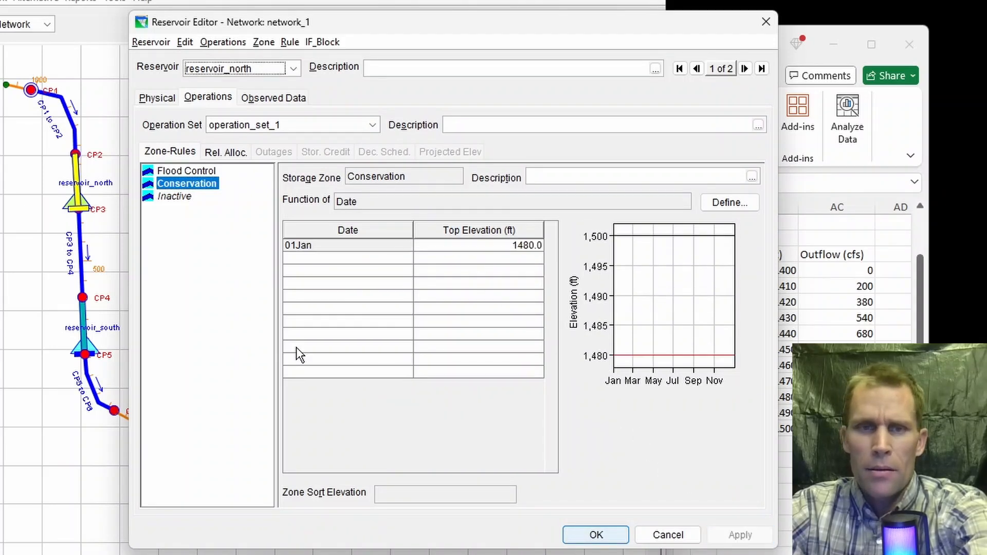
Set reservoir_north's Inactive zone to a top elevation of 1350 ft, apply it and review the enlarged storage zones plot.
click(171, 198)
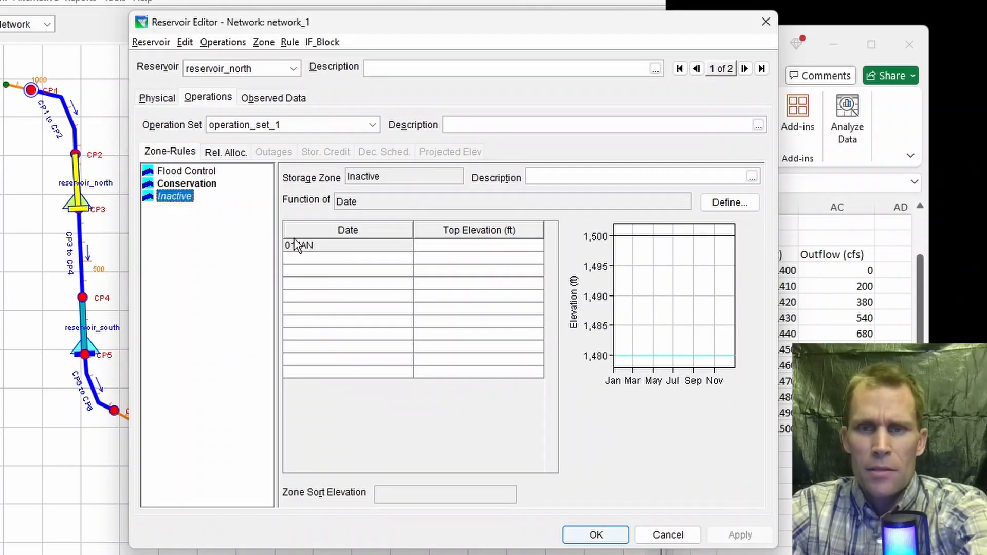
click(464, 246)
text(1350)
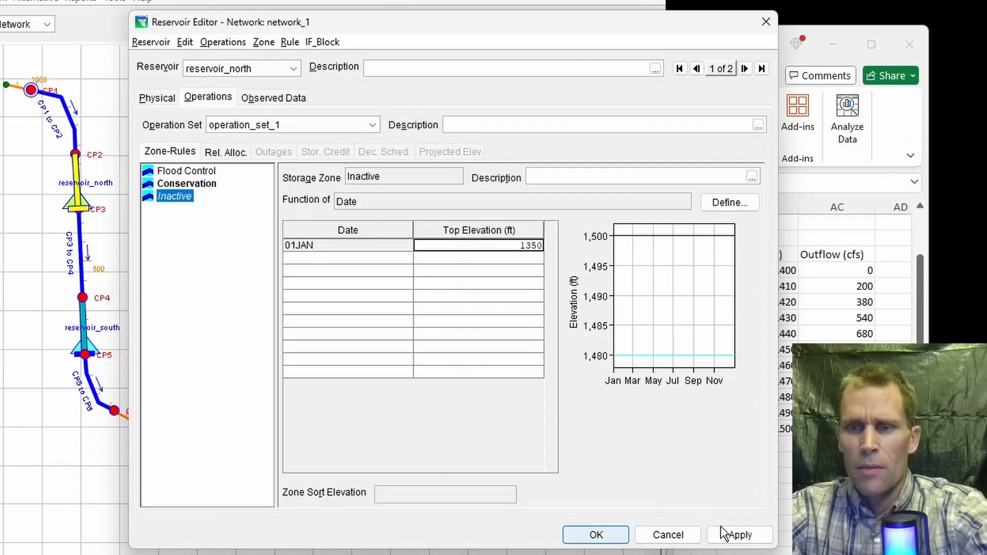
click(721, 530)
double_click(642, 319)
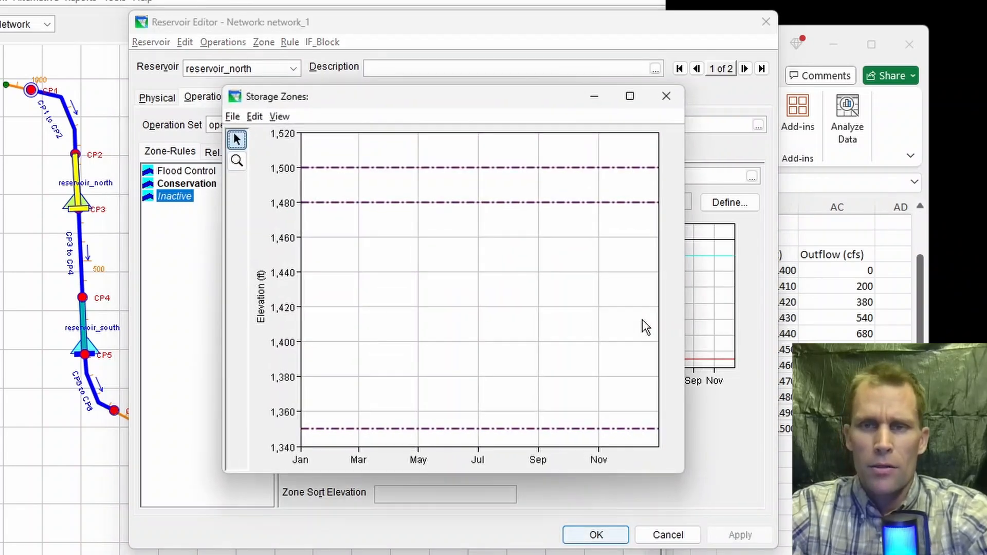
click(665, 97)
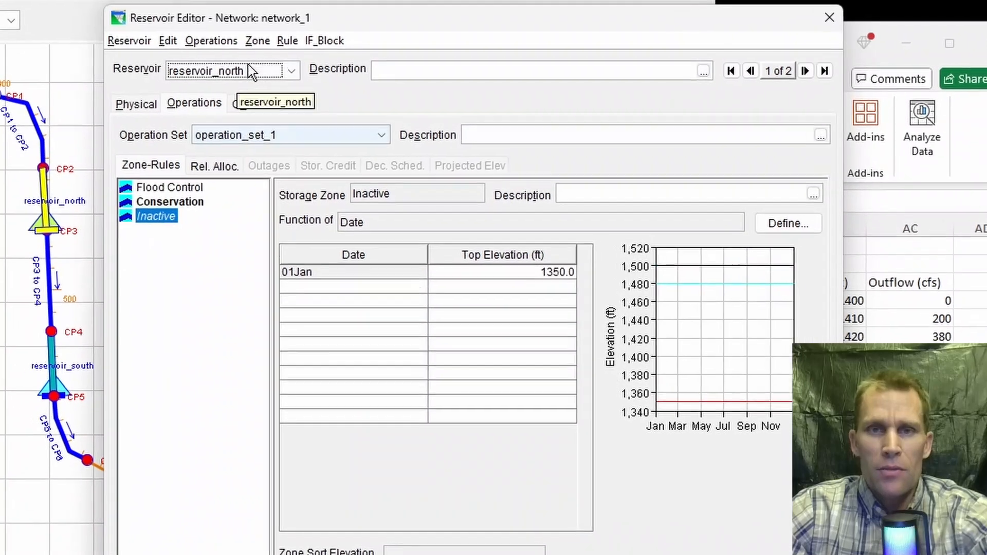
Add a release function rule named "min - 13000 cfs" to reservoir_south's Flood Control zone, operating releases from its Controlled Outlet.
click(256, 69)
click(243, 107)
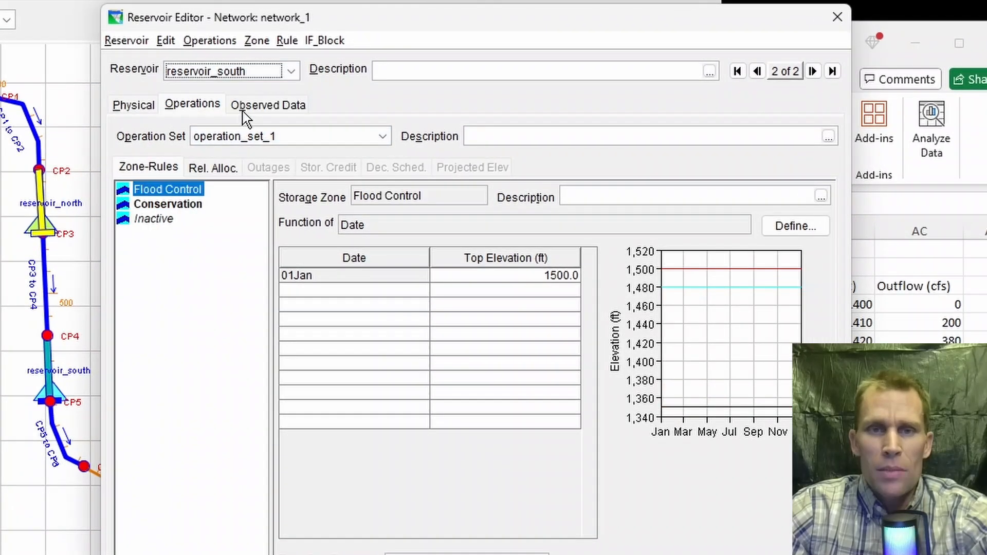
click(165, 219)
right_click(170, 191)
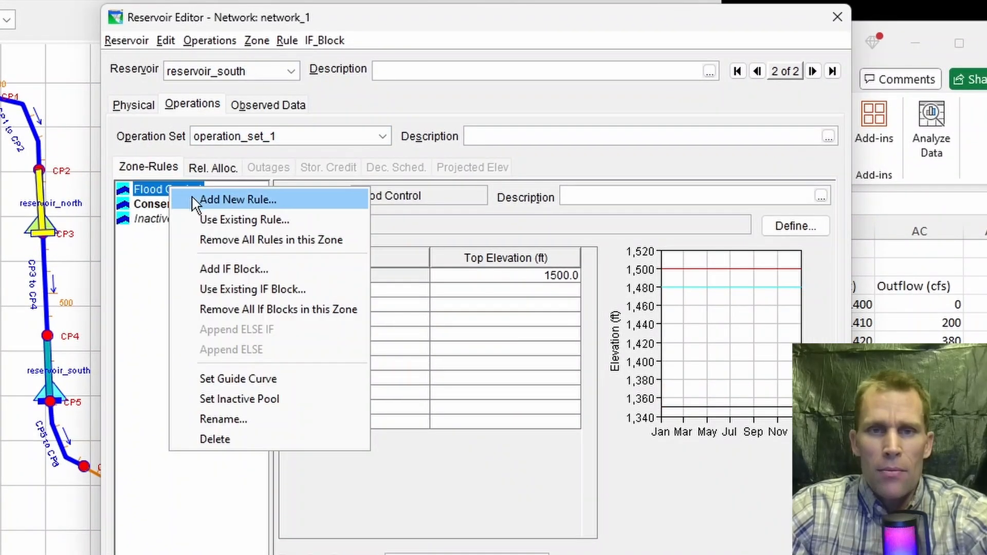
click(206, 199)
text(min)
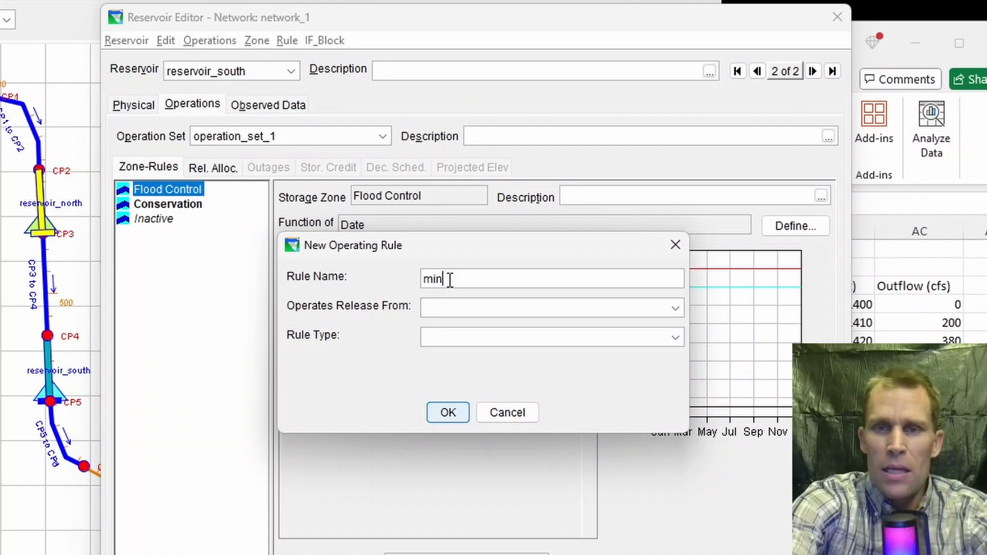
text( - 13000)
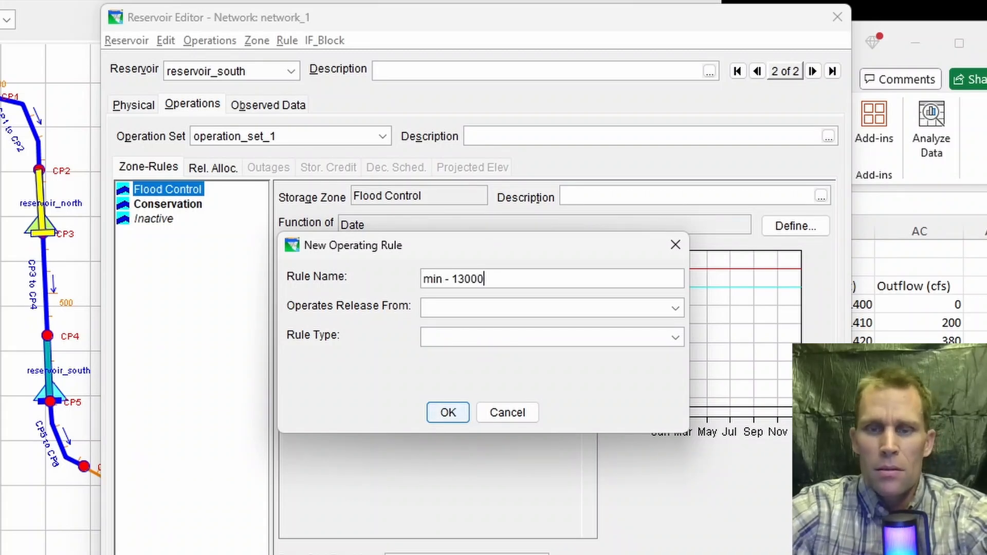
text( cfs)
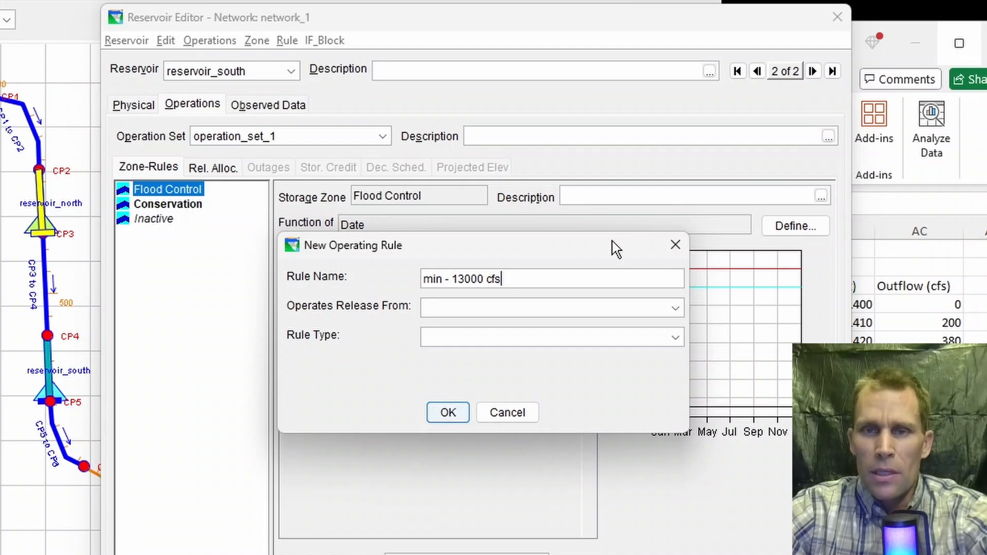
click(530, 308)
click(513, 359)
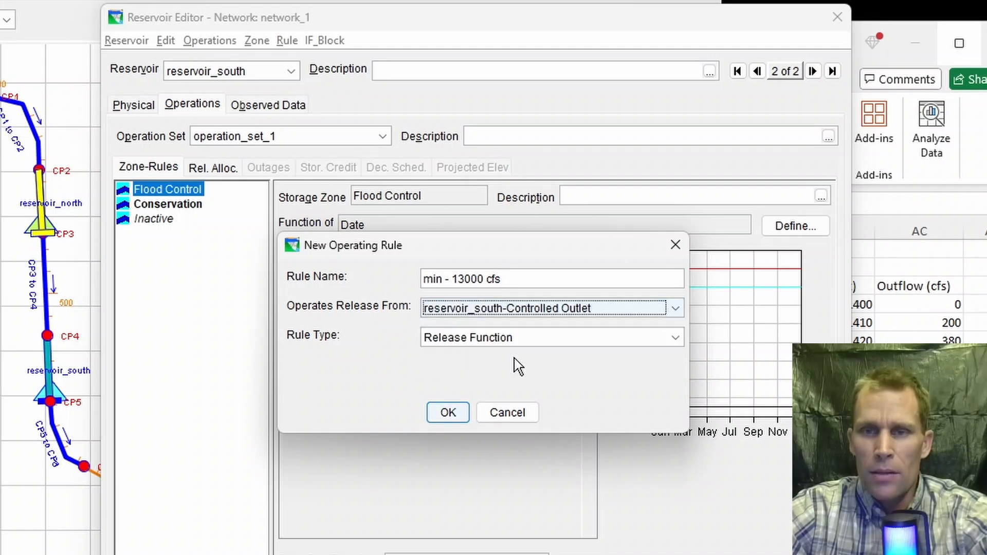
click(448, 412)
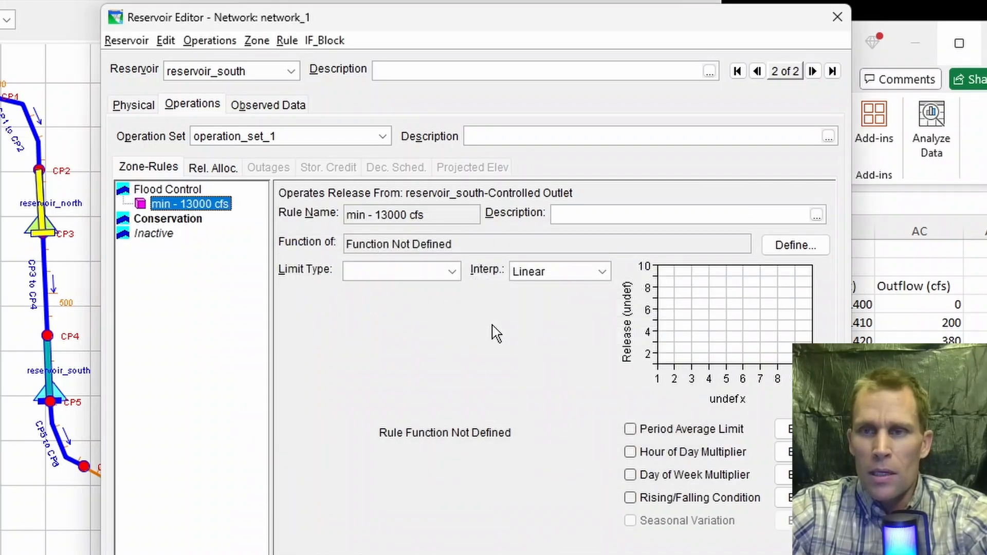
Define the "min - 13000 cfs" rule as a function of Date with a 13000 cfs release for 01Jan and apply it.
click(789, 244)
click(674, 517)
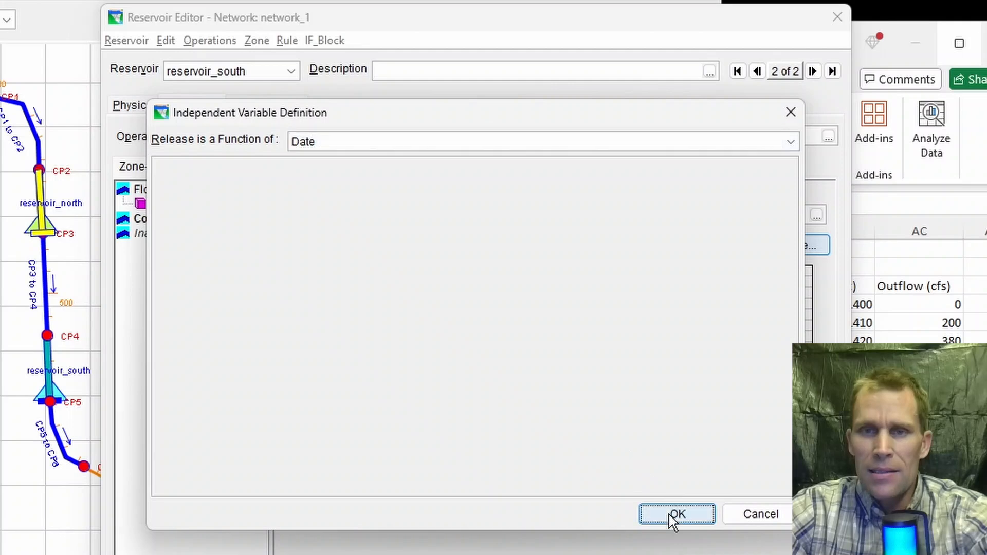
click(459, 323)
text(13000)
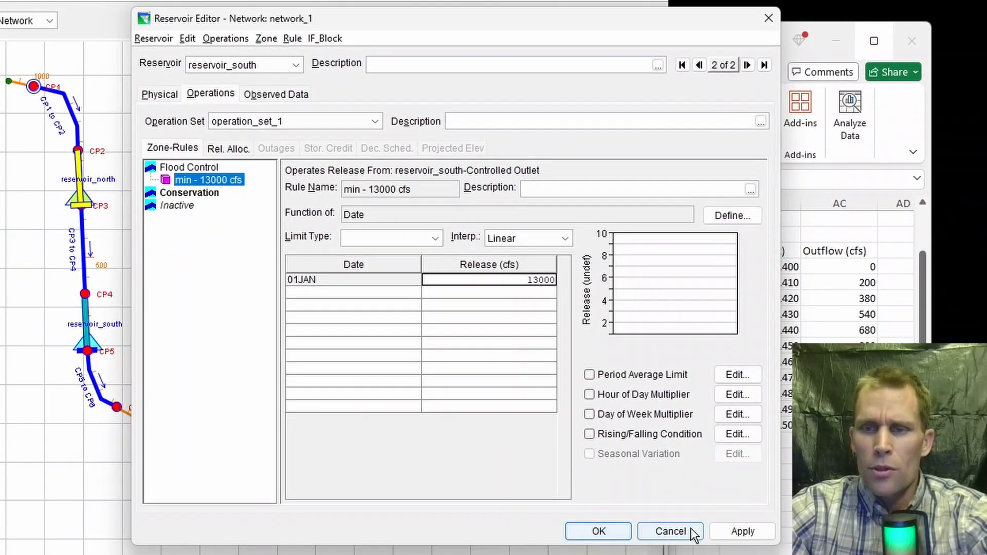
click(742, 532)
click(524, 364)
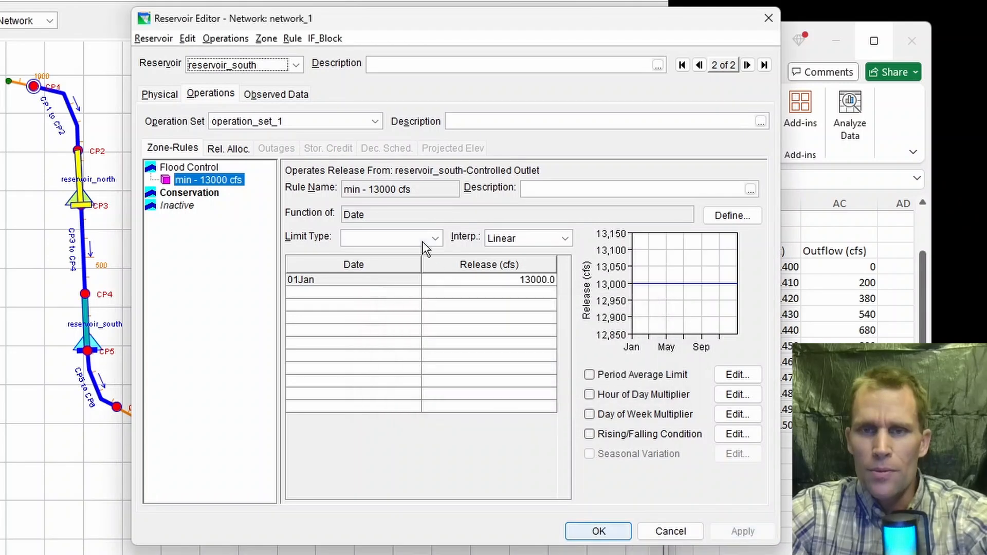
Set the "min - 13000 cfs" rule's limit type to Minimum, apply it and add the rule to all of reservoir_south's zones.
click(421, 241)
click(409, 245)
click(400, 246)
click(396, 255)
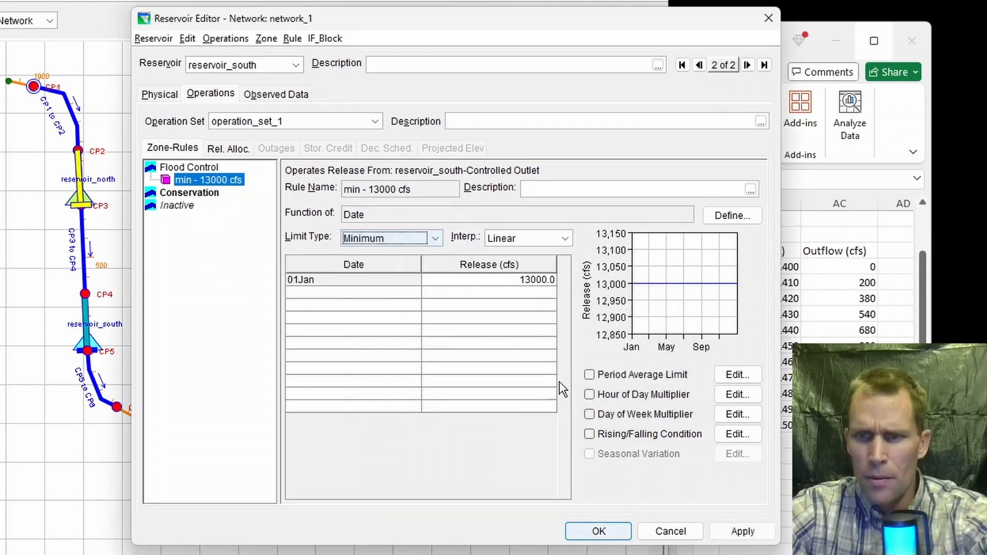
click(725, 531)
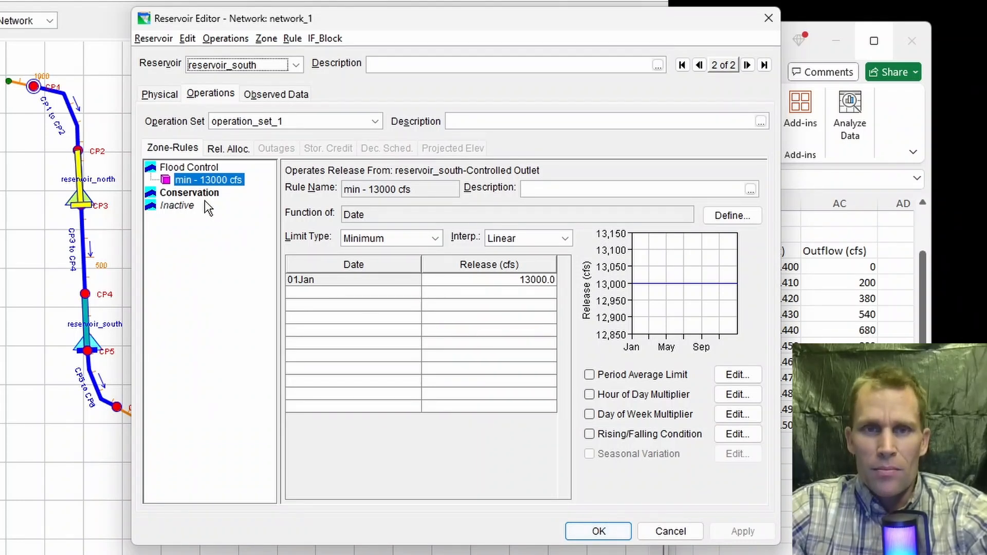
right_click(203, 182)
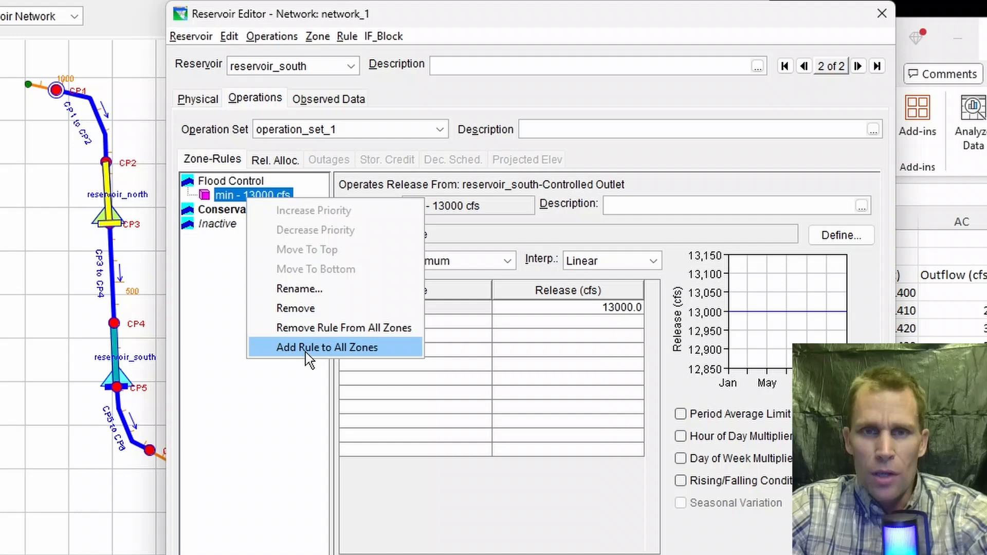
click(277, 332)
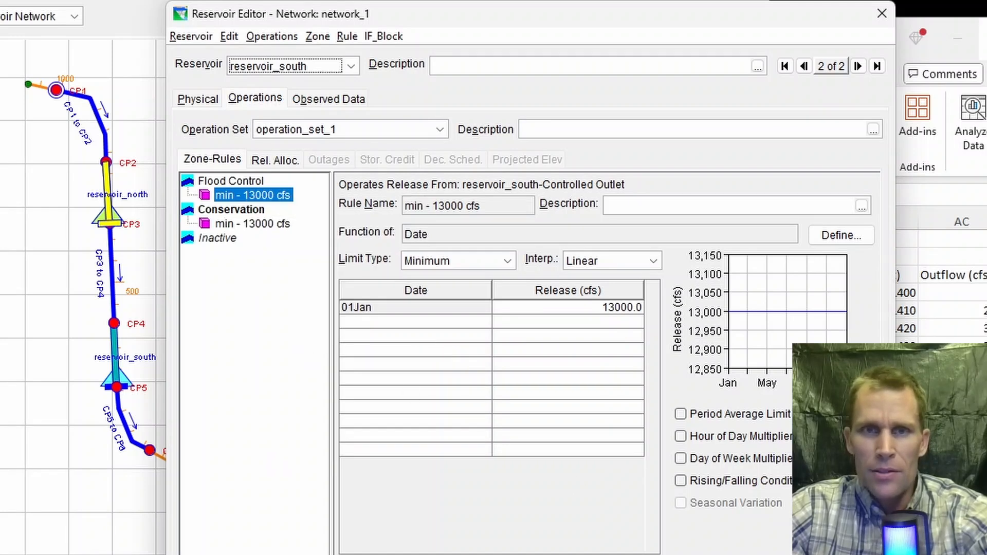
Add a Tandem Operation rule named "tandem" to reservoir_north's Flood Control zone, operating releases from reservoir_north.
click(308, 67)
click(310, 86)
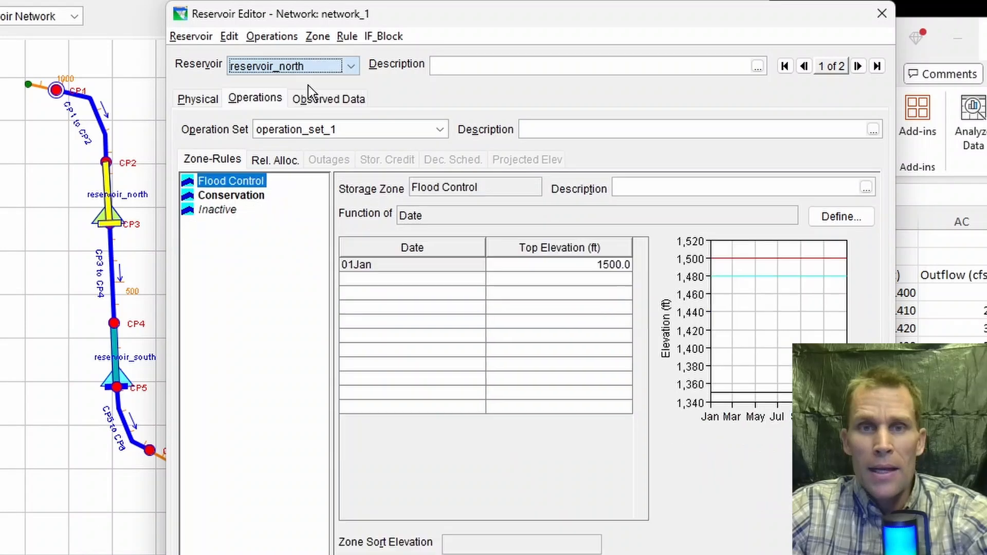
click(255, 183)
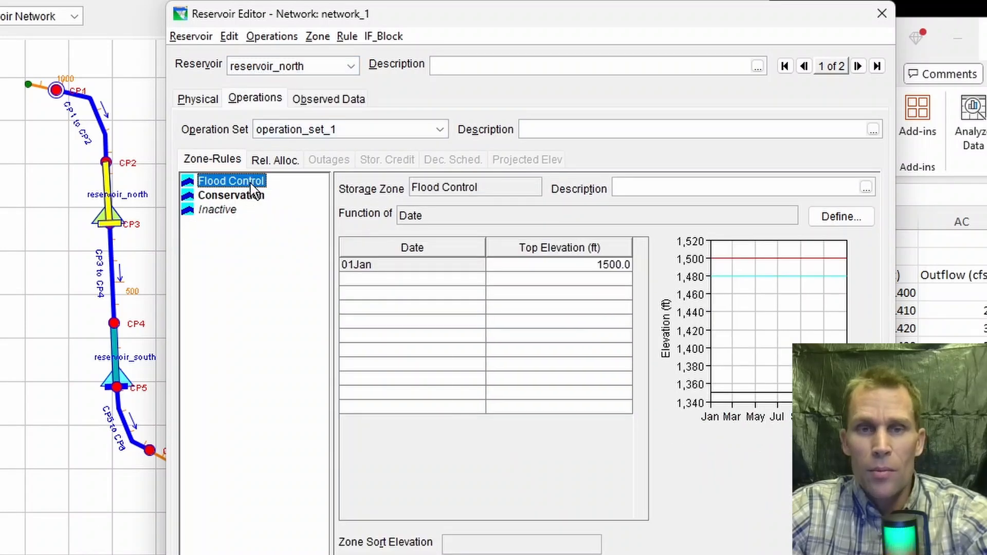
right_click(253, 188)
click(293, 194)
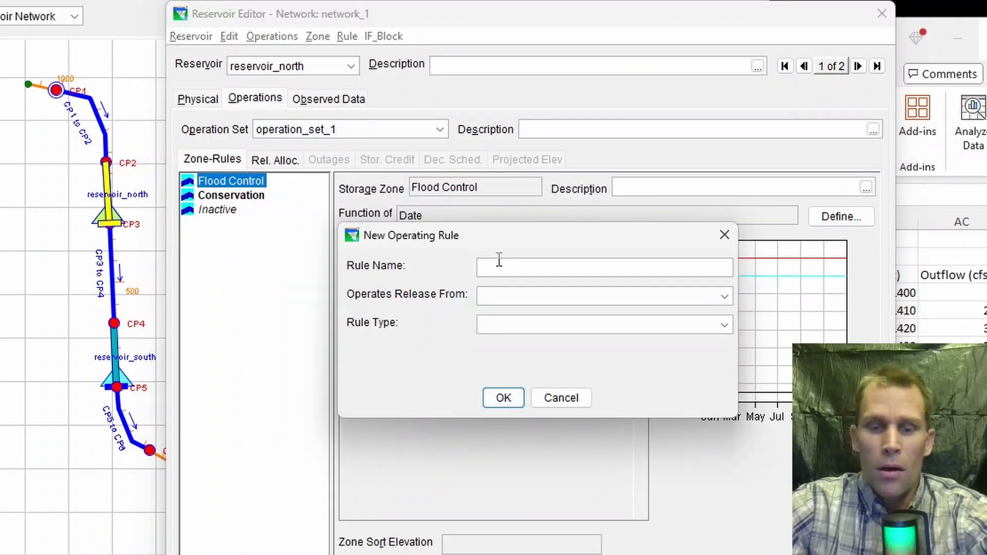
text(tandem)
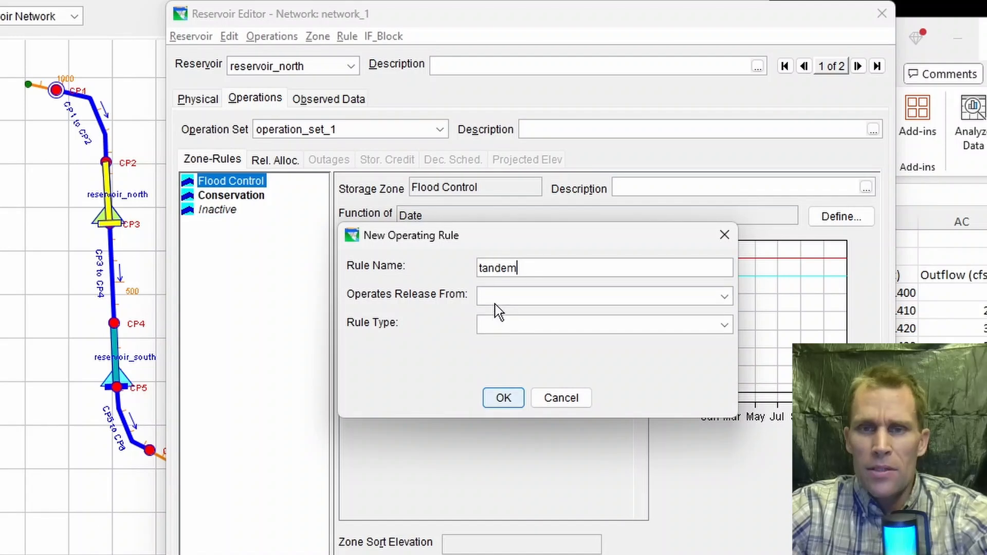
click(496, 301)
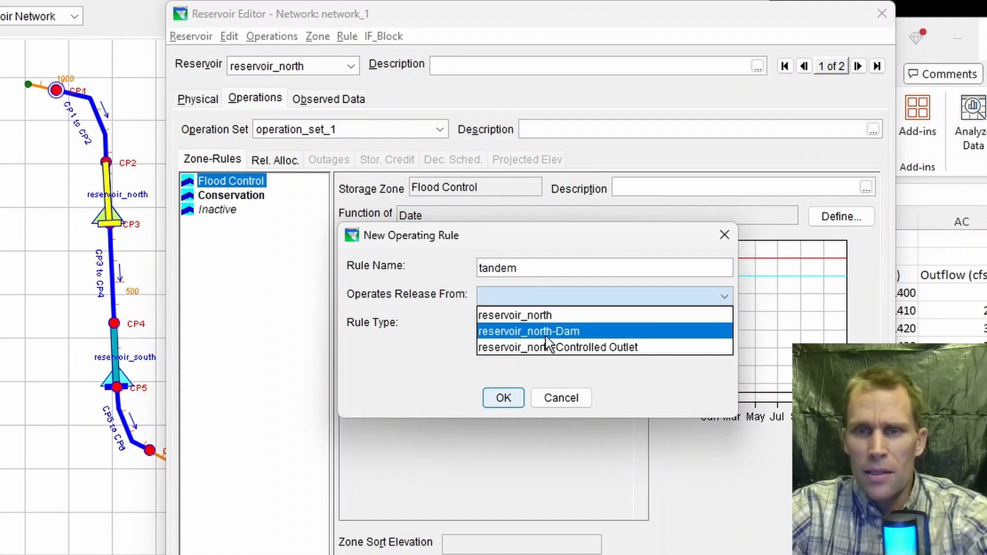
click(537, 317)
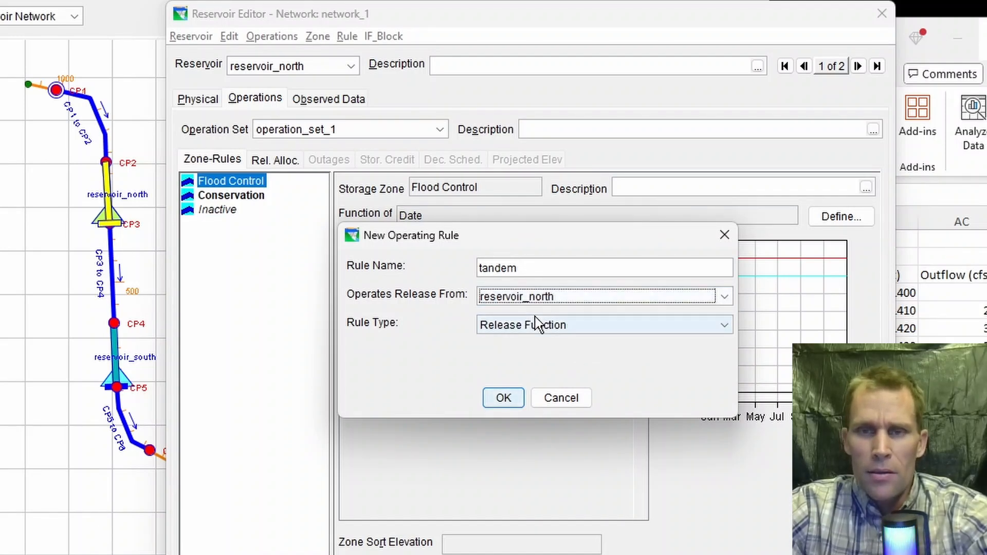
click(536, 324)
click(548, 393)
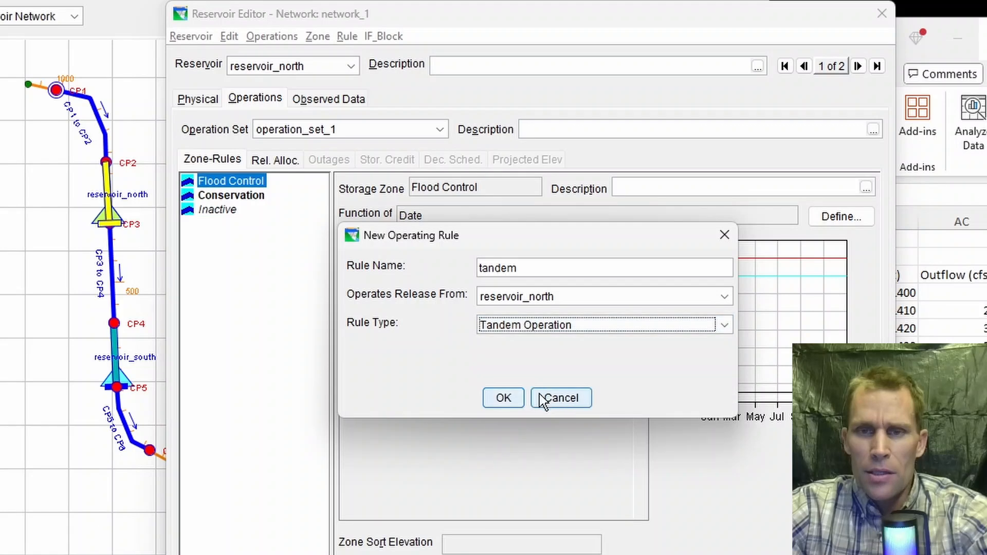
click(509, 398)
Set the tandem rule's downstream reservoir to reservoir_south and apply the change.
click(501, 239)
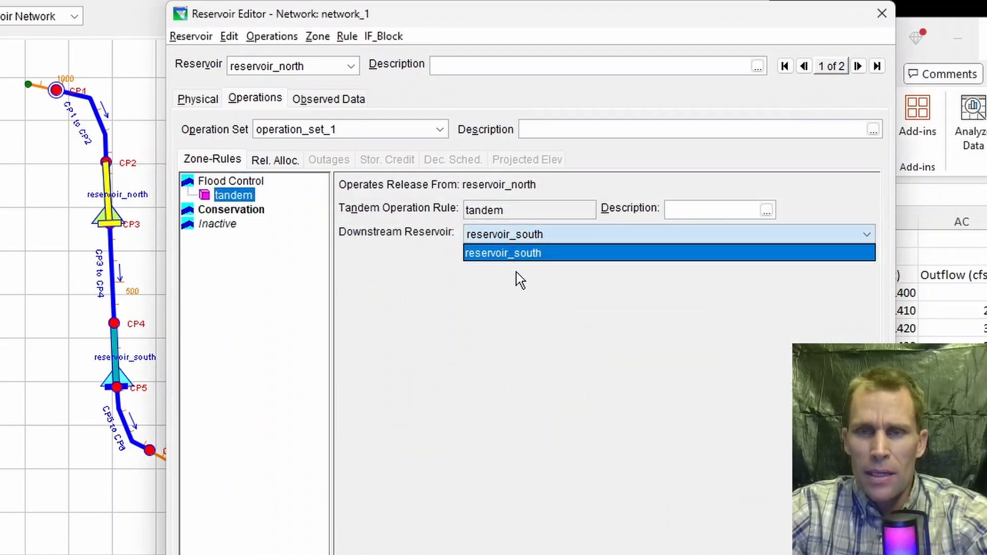
click(514, 255)
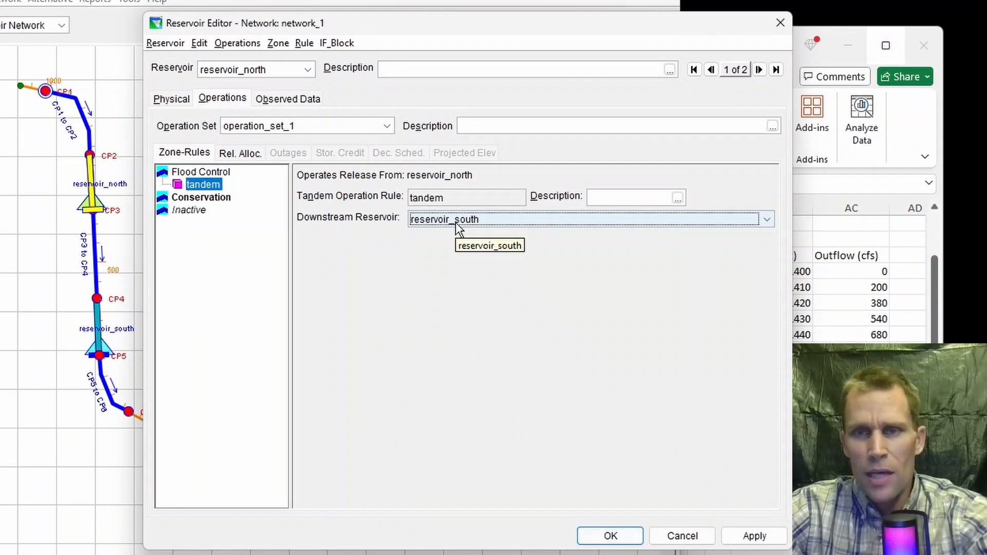
click(754, 537)
right_click(214, 184)
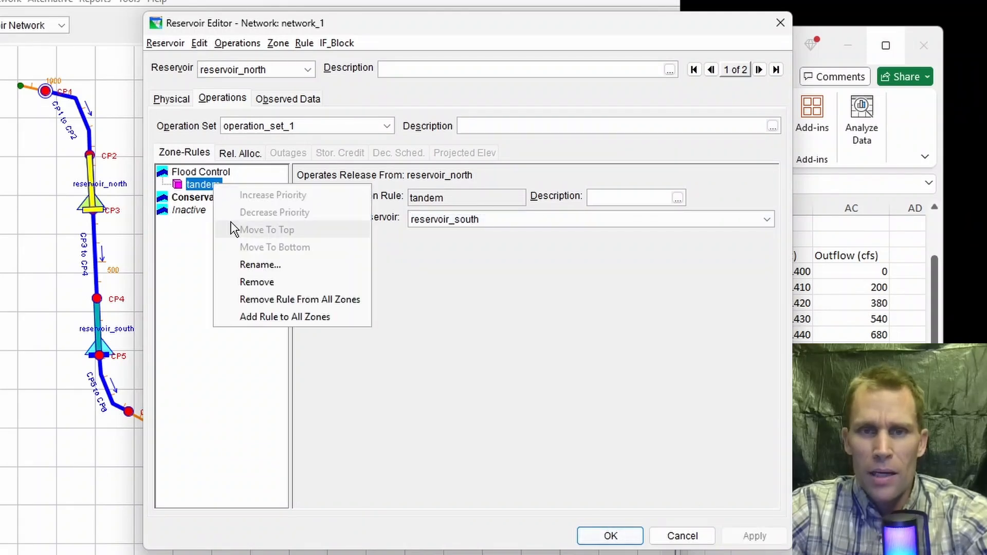
click(269, 299)
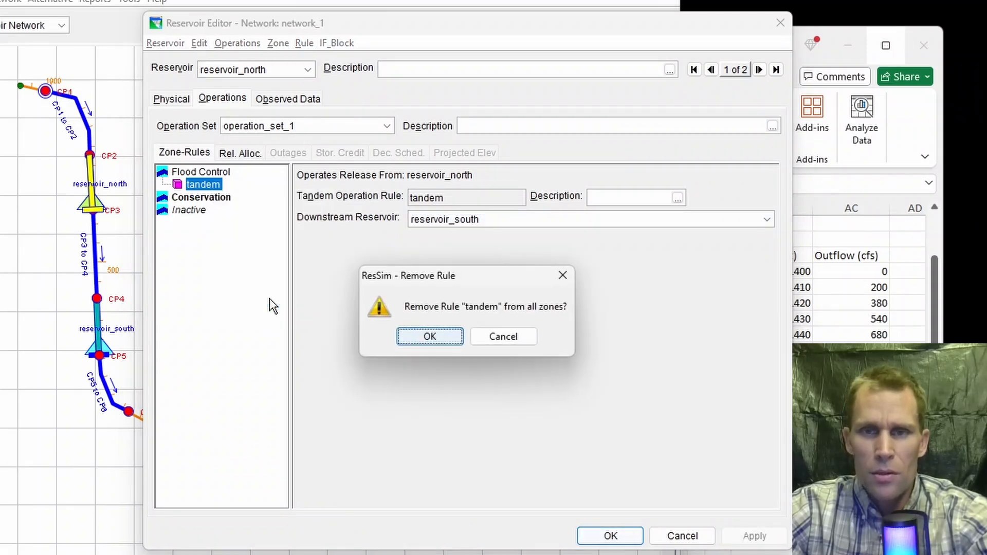
click(515, 340)
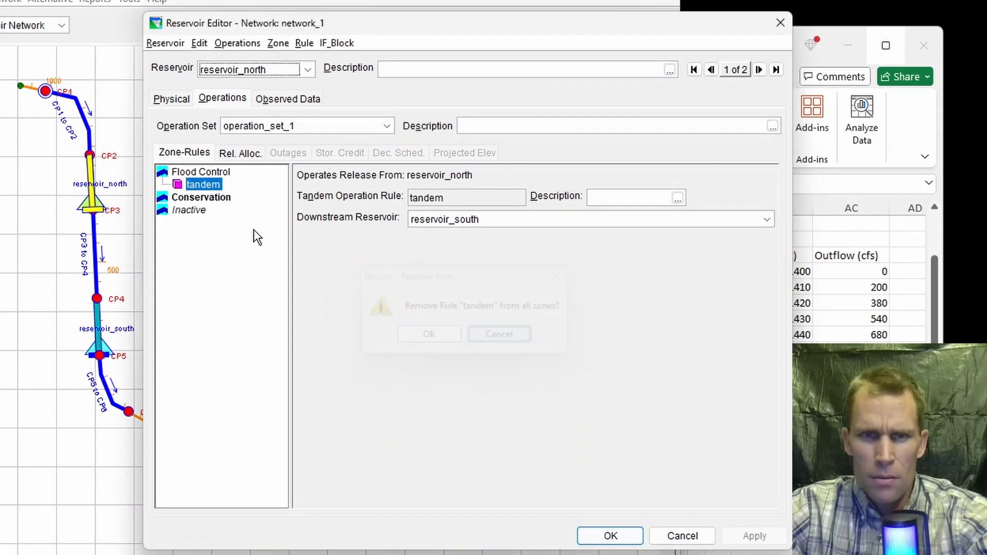
Add the tandem rule to all of reservoir_north's zones and accept the reservoir edits.
right_click(214, 183)
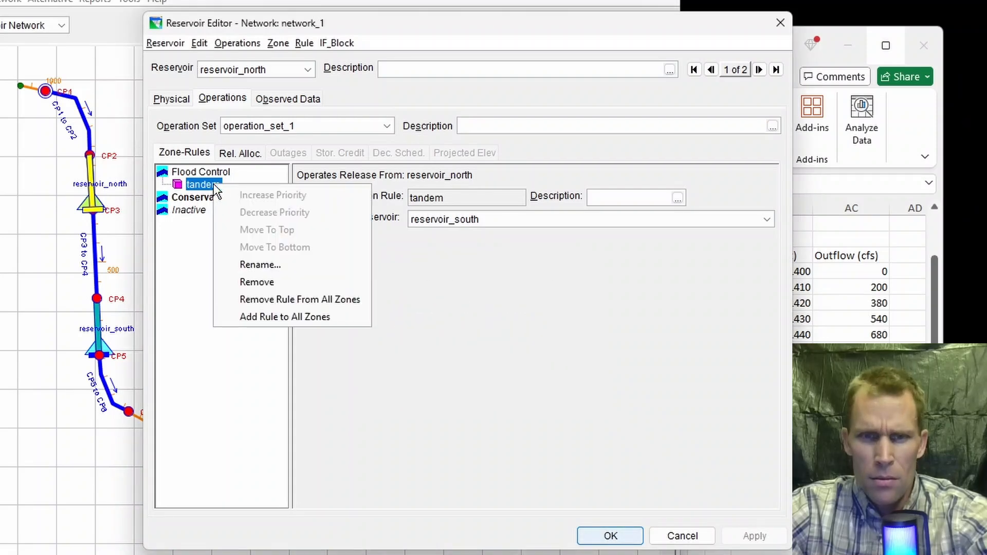
click(269, 318)
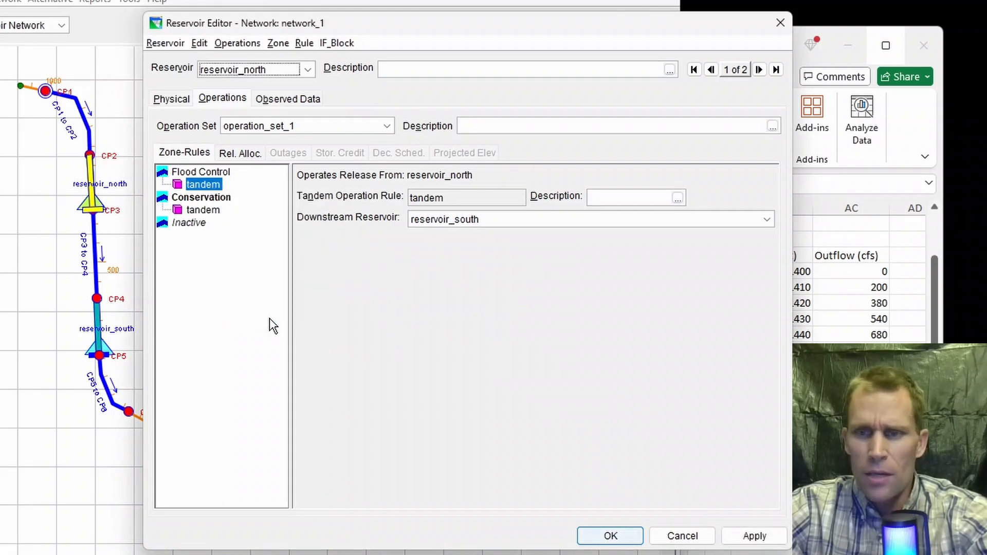
click(625, 534)
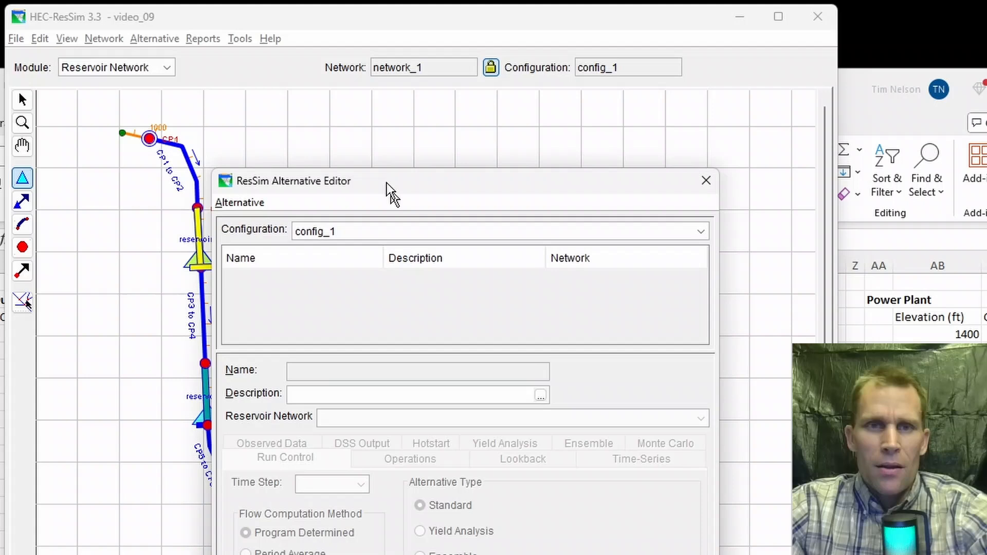
Create a new alternative named "implicit" on network_1 under config_1.
drag(387, 183, 449, 61)
click(311, 72)
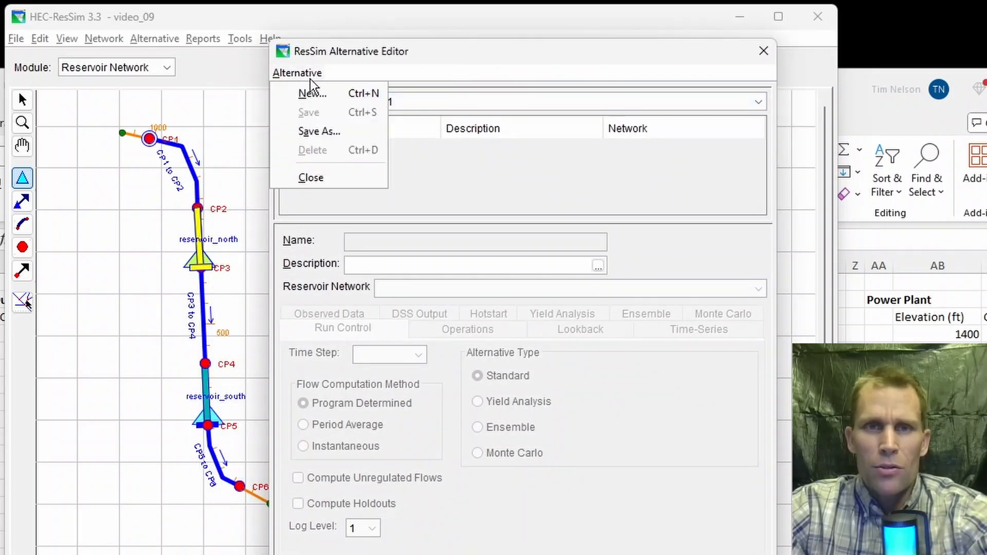
click(310, 91)
text(al)
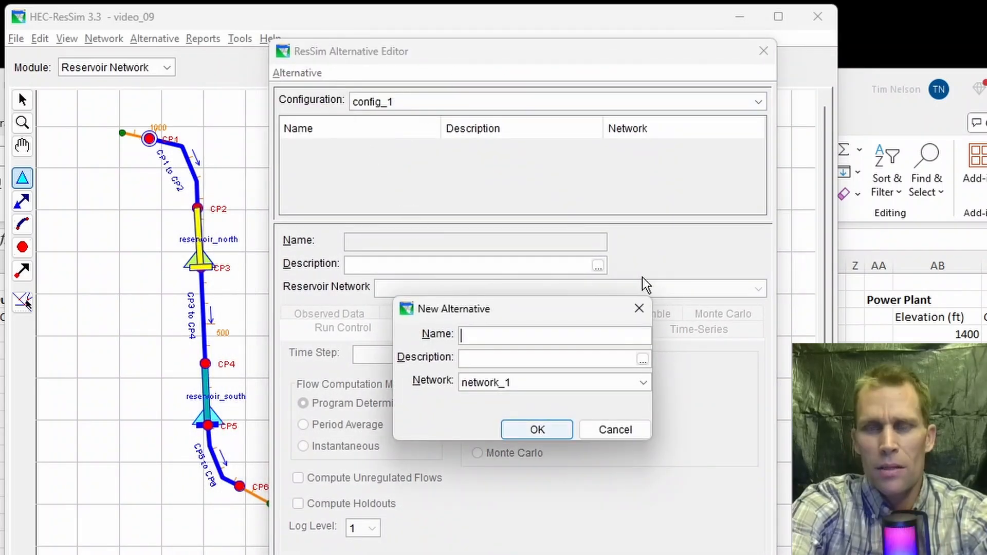
text(implicit)
click(534, 430)
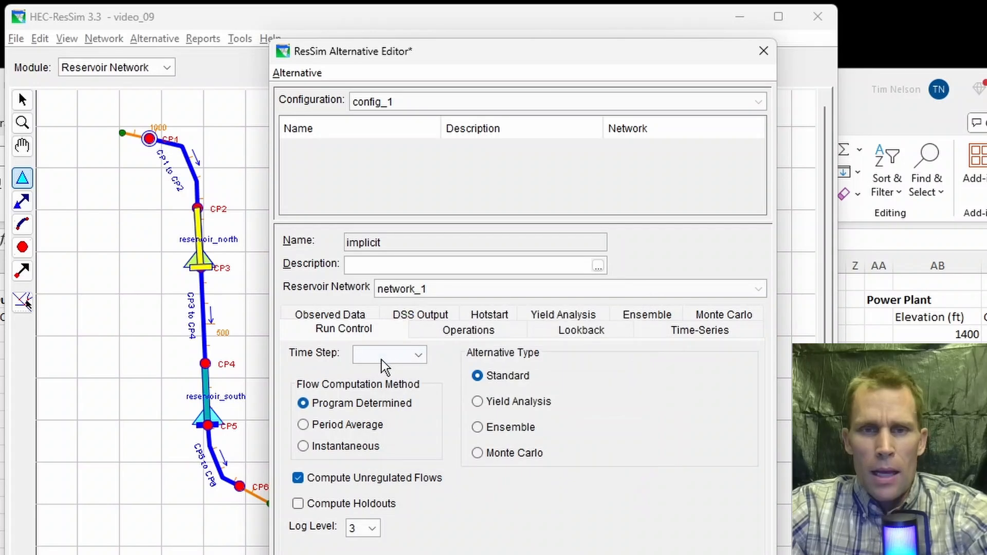
Set the implicit alternative's time step to 1 Hour and open its reservoir operation set assignments.
click(382, 360)
click(385, 436)
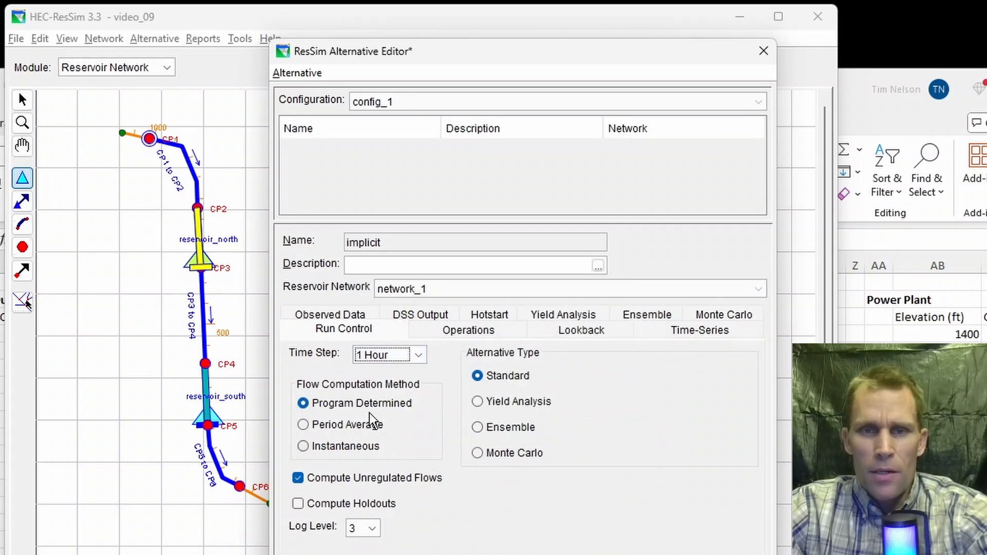
click(356, 331)
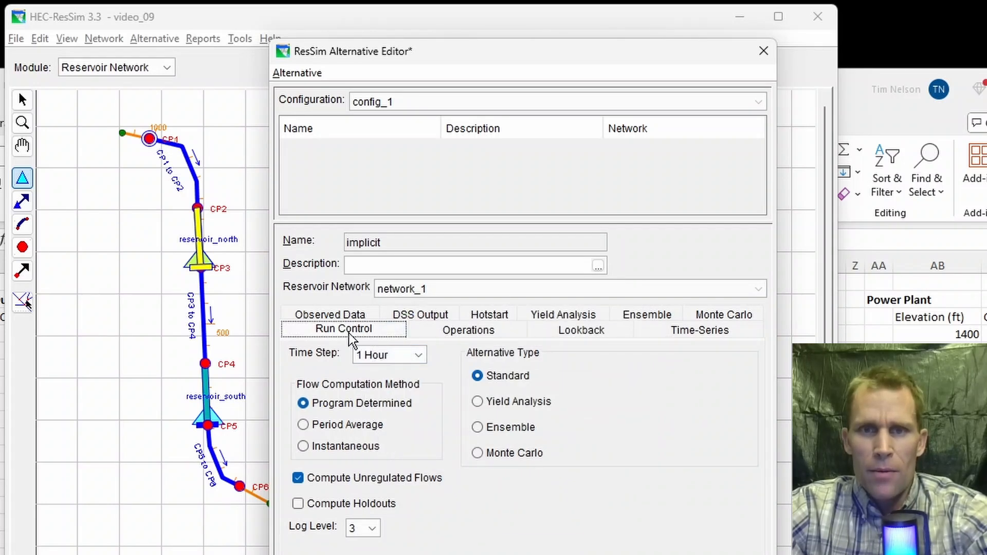
click(457, 335)
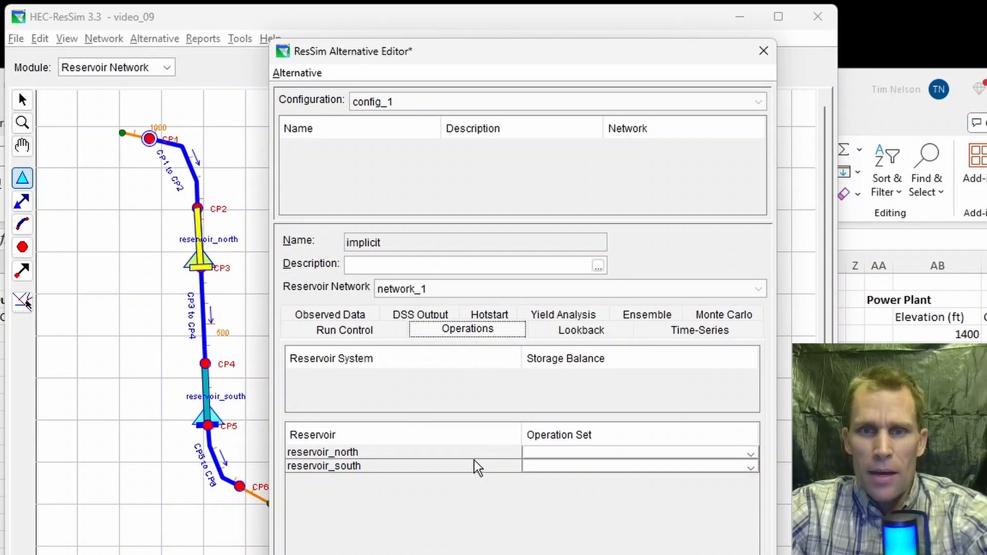
Assign operation_set_1 to both reservoir_north and reservoir_south in the implicit alternative.
click(526, 455)
click(564, 484)
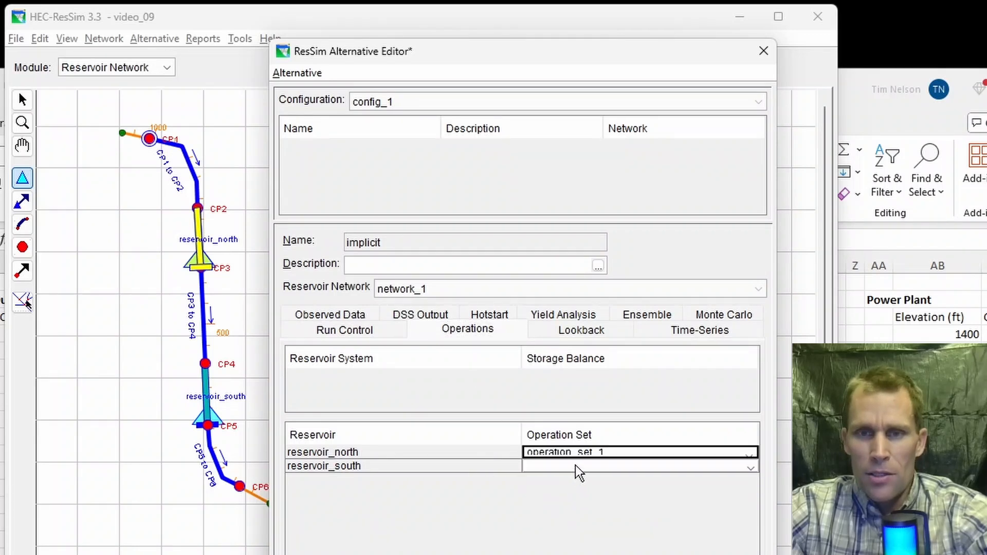
click(575, 466)
click(576, 497)
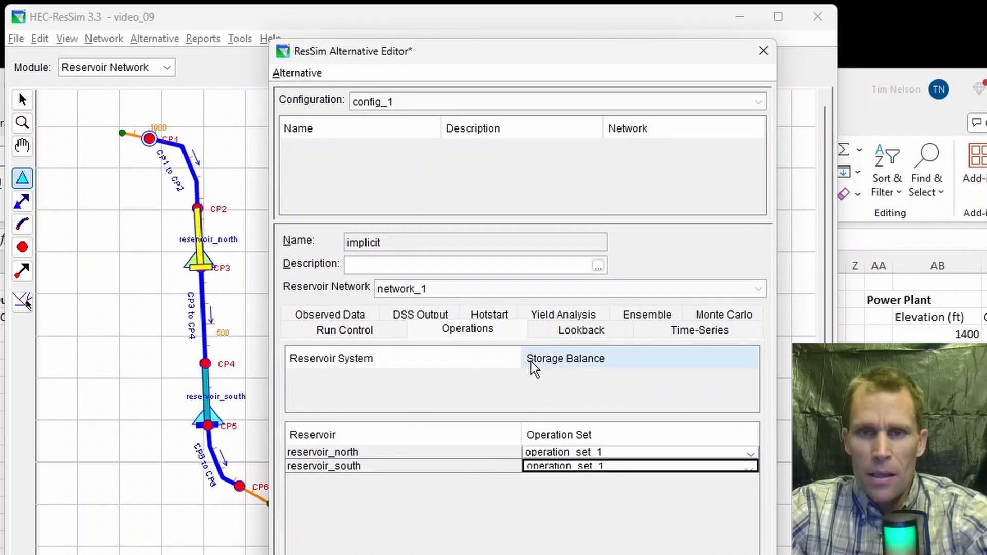
Set the constant lookback elevation to 1480 for both the reservoir_north and reservoir_south pools.
click(567, 337)
click(662, 374)
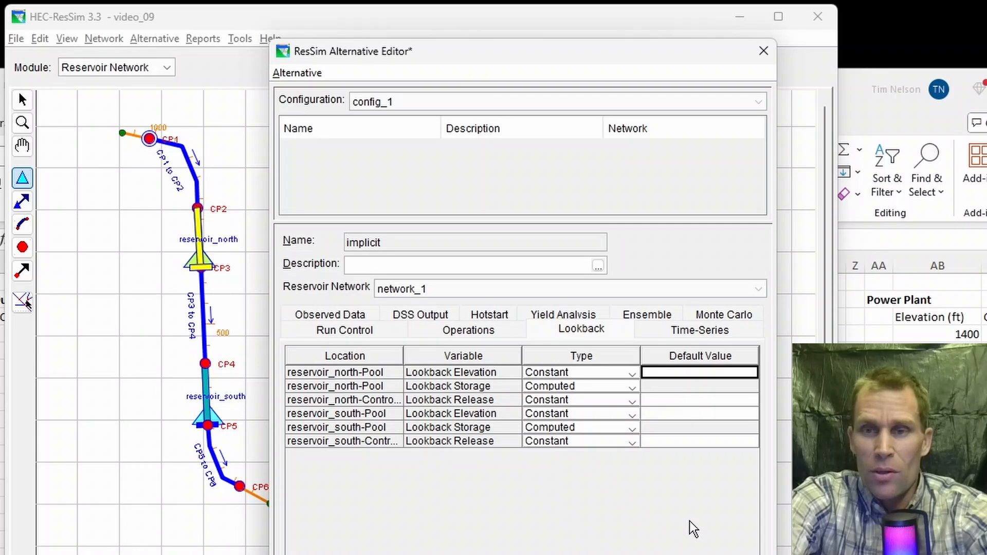
text(1480)
key(Tab)
key(Tab)
key(Tab)
key(Tab)
key(Tab)
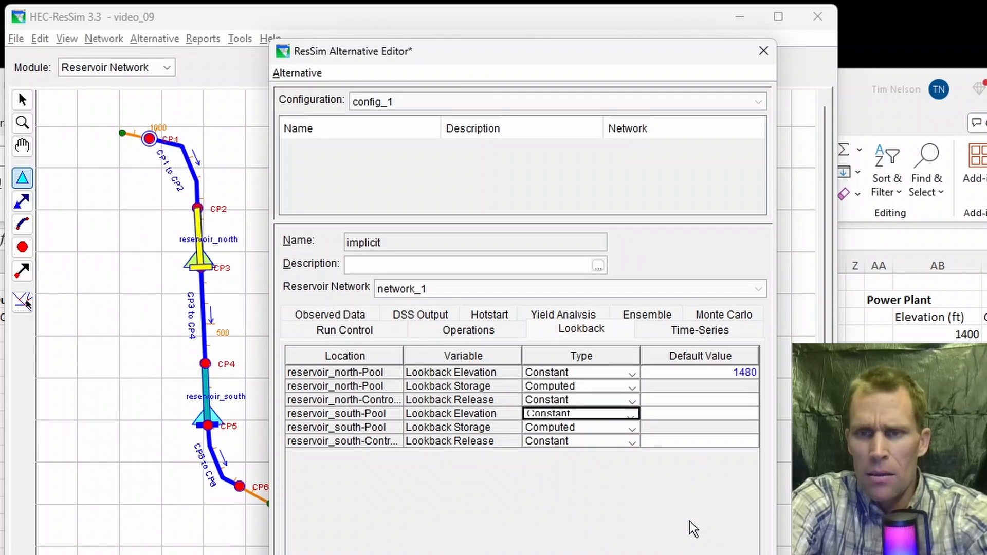
text(1480)
Set the constant lookback release of reservoir_north's controlled outlet to 11500.
key(Up)
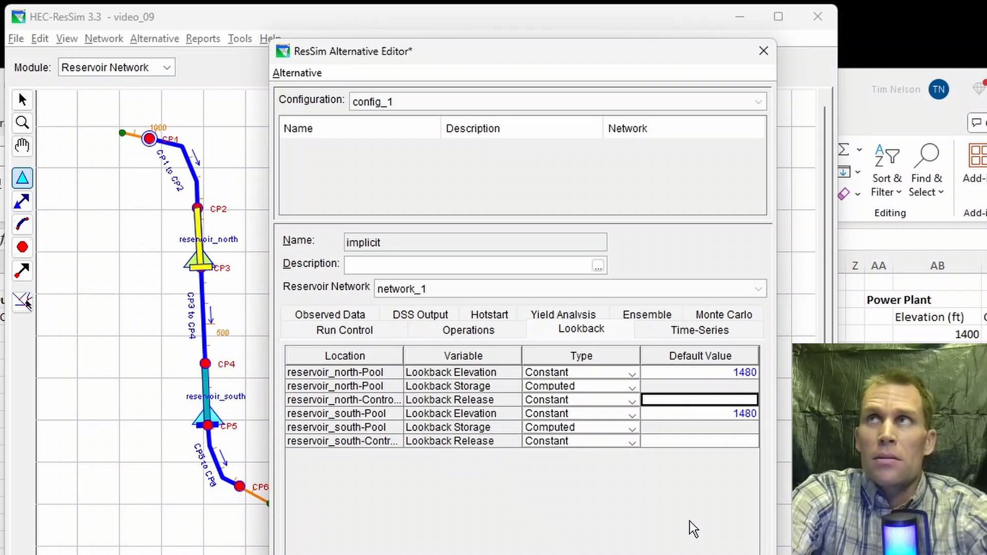
text(1)
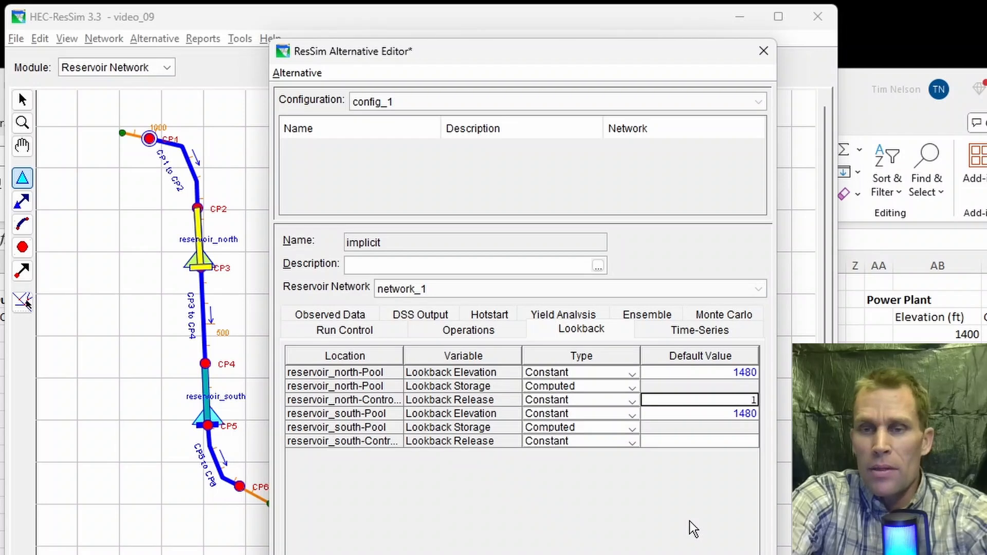
text(1500)
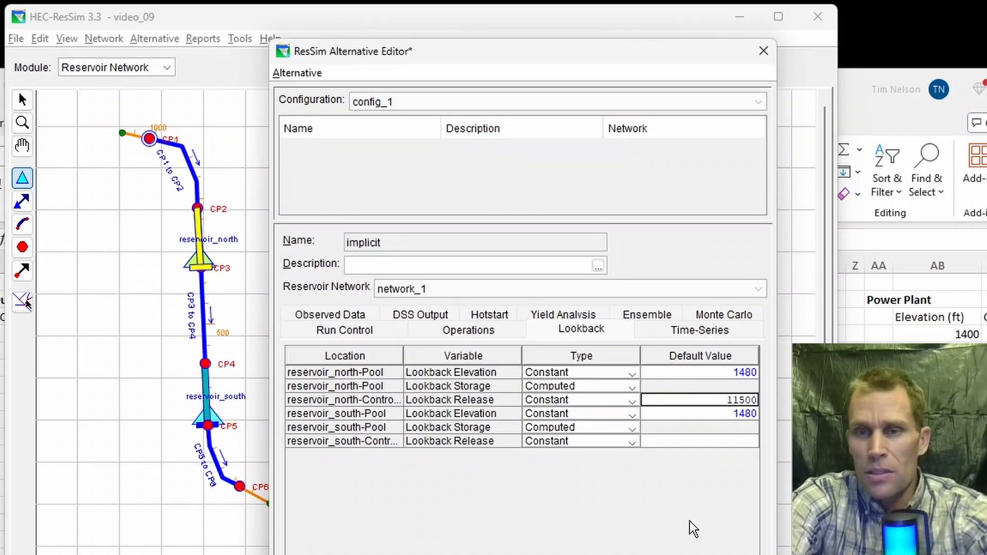
key(Return)
Set the constant lookback release of reservoir_south's controlled outlet to 13000 and save the alternative.
key(Tab)
key(Tab)
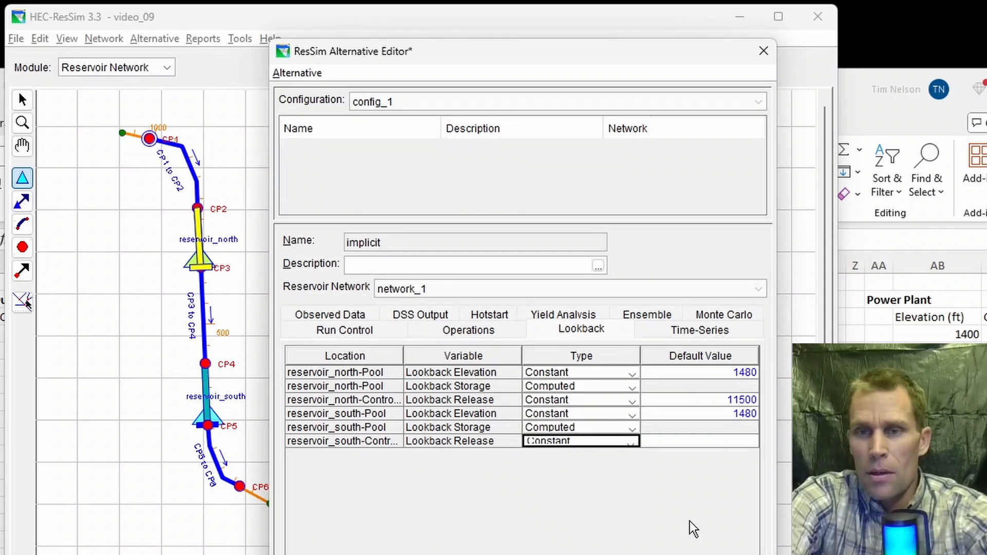
key(Tab)
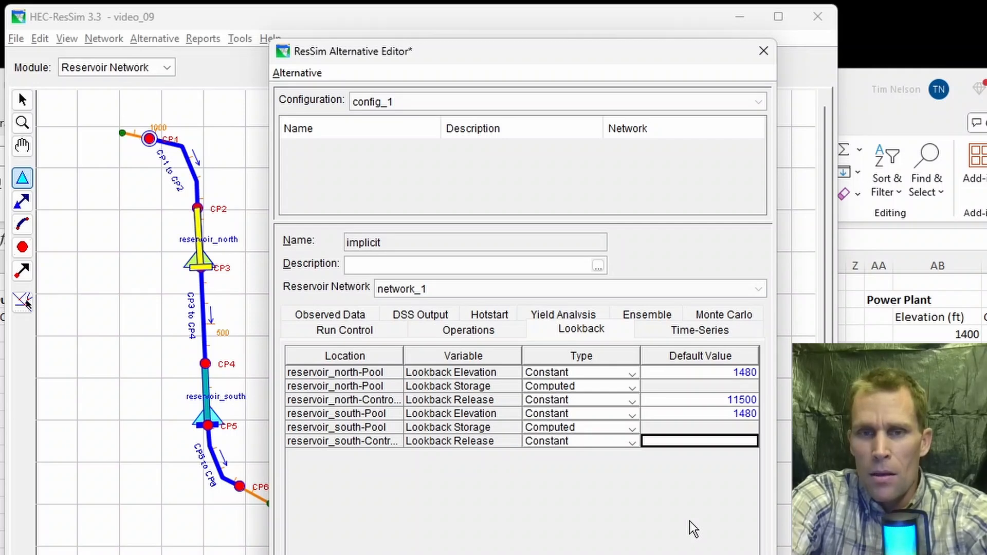
text(1)
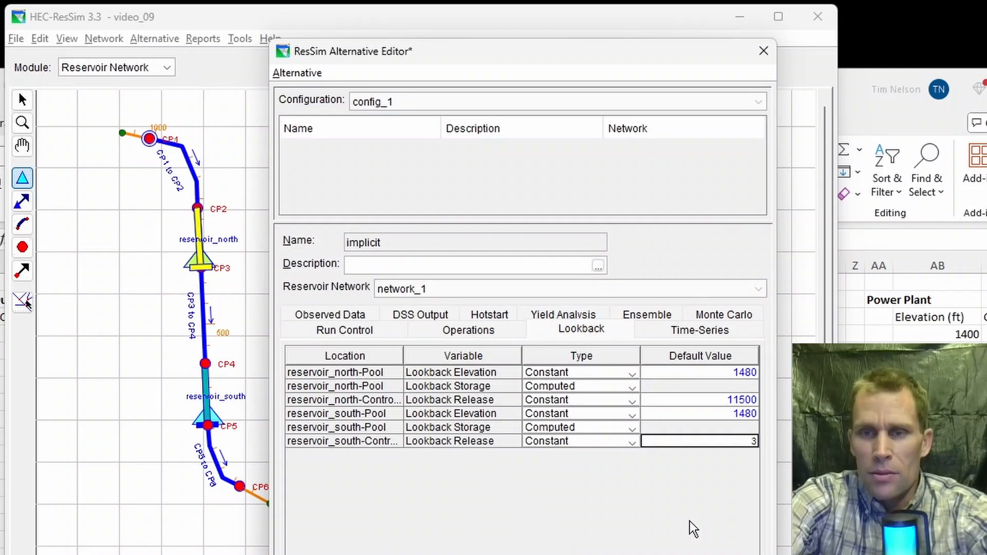
text(3000)
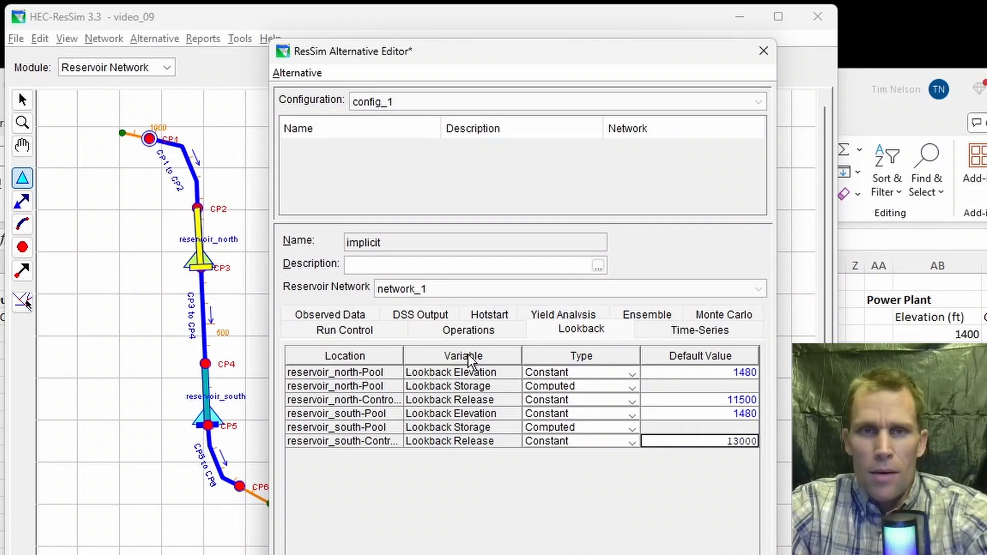
click(286, 73)
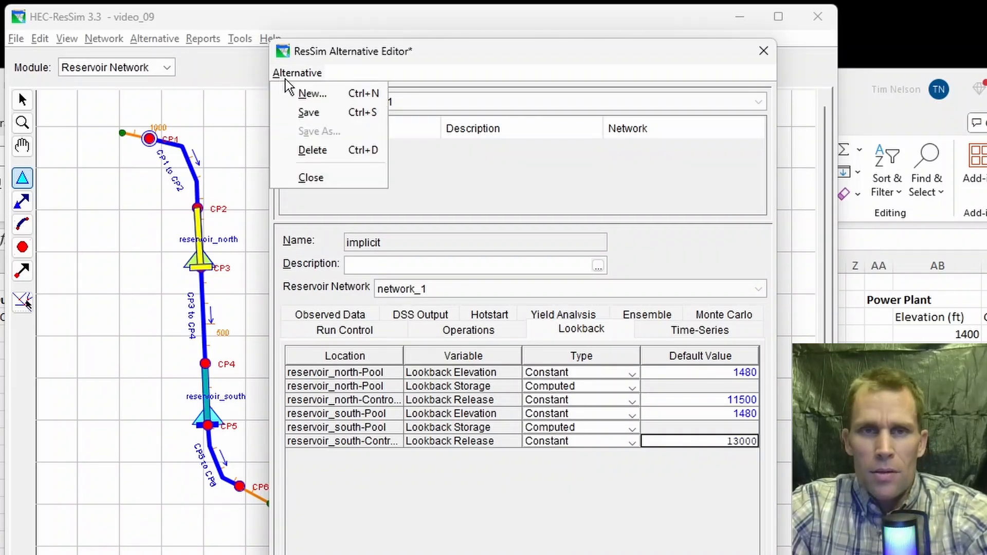
click(311, 113)
Start choosing a DSS path for the inflow at CP1 time series and open timeseries_data.dss from the video_09 folder.
click(702, 334)
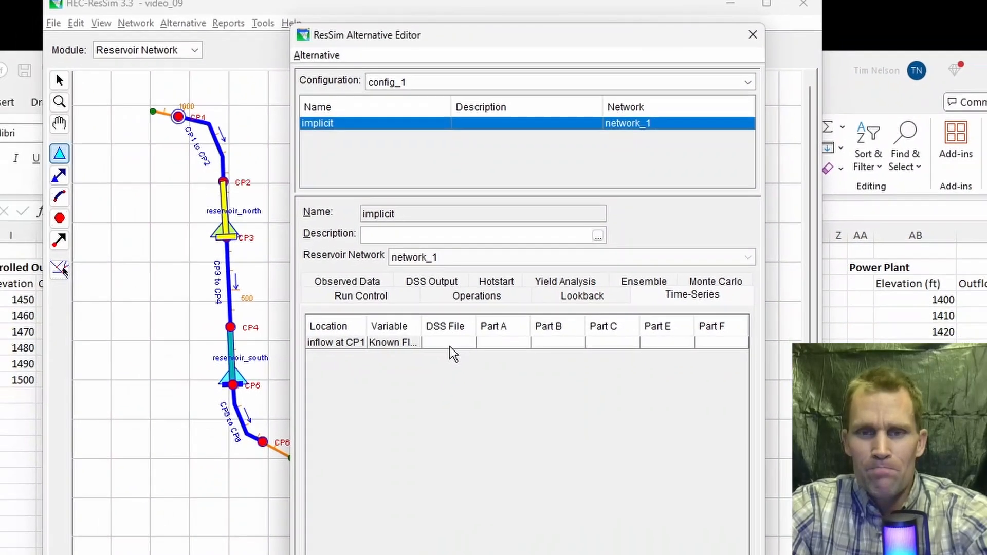
click(447, 380)
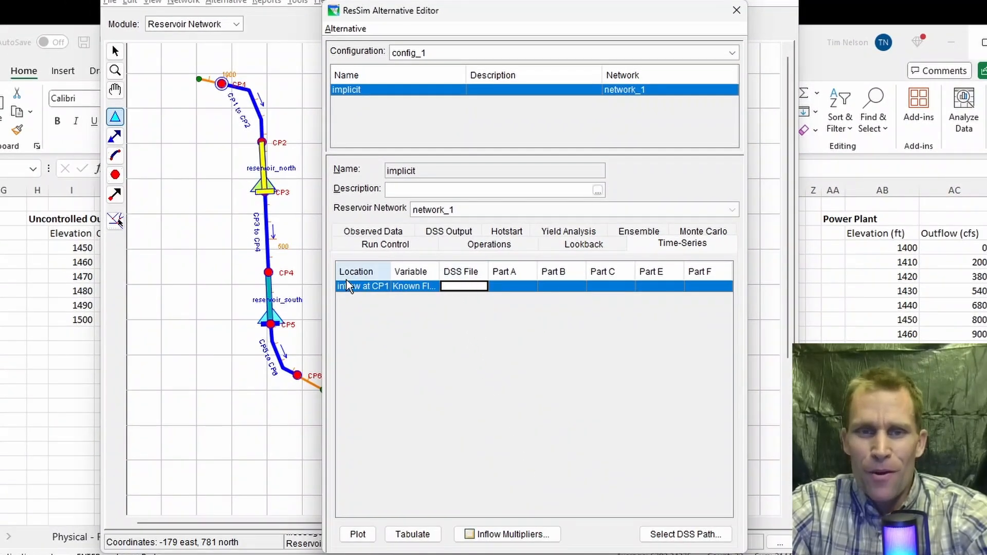
mouse_move(389, 272)
mouse_down()
mouse_move(411, 273)
mouse_move(396, 272)
mouse_up()
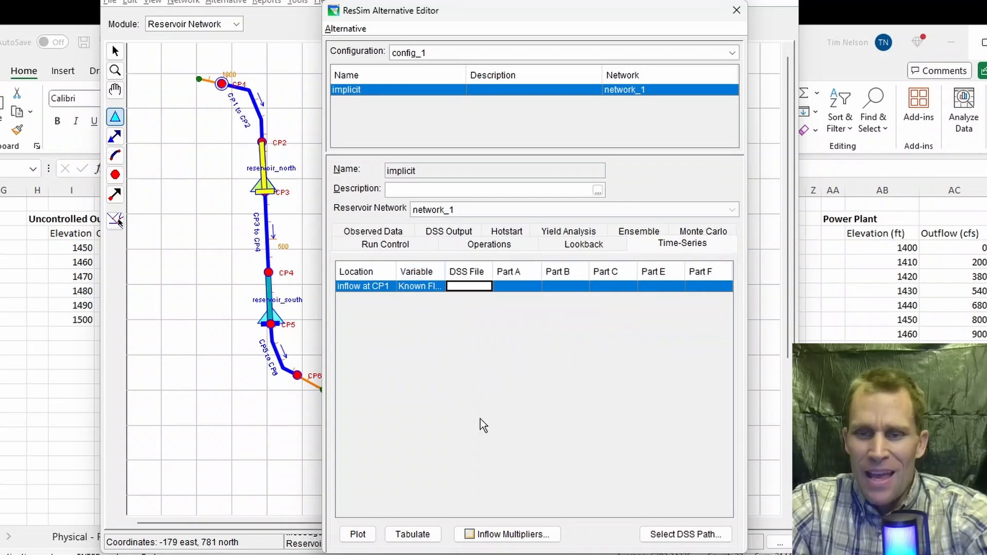
click(657, 537)
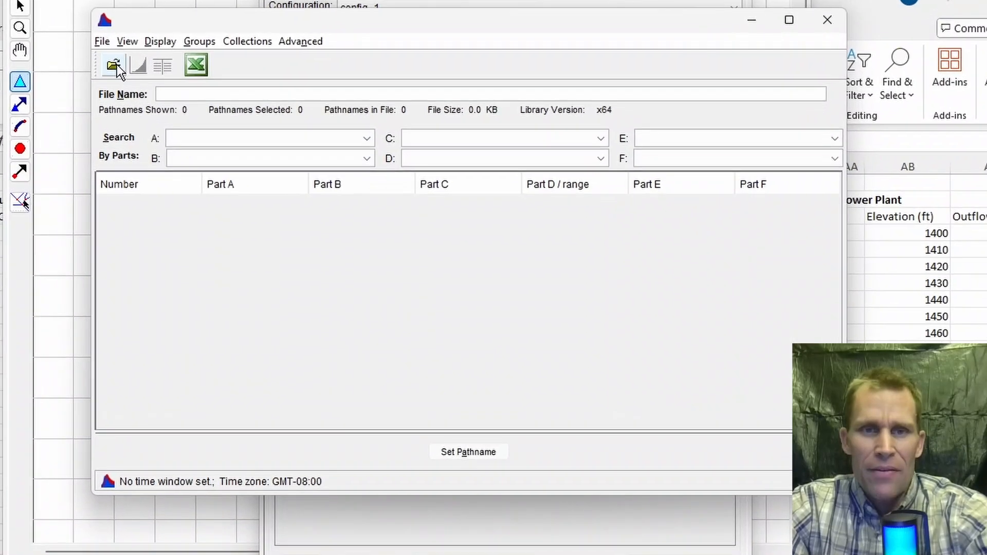
click(152, 82)
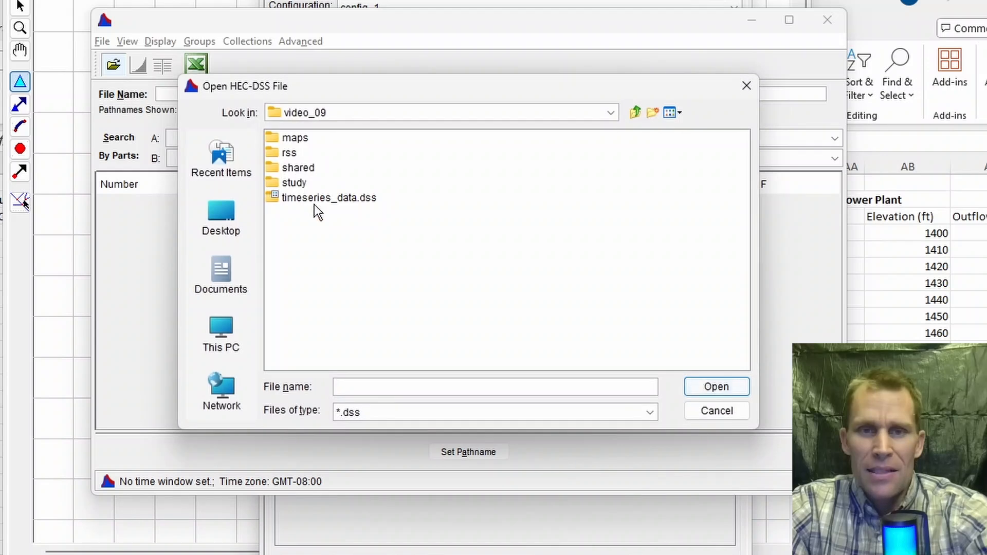
click(338, 209)
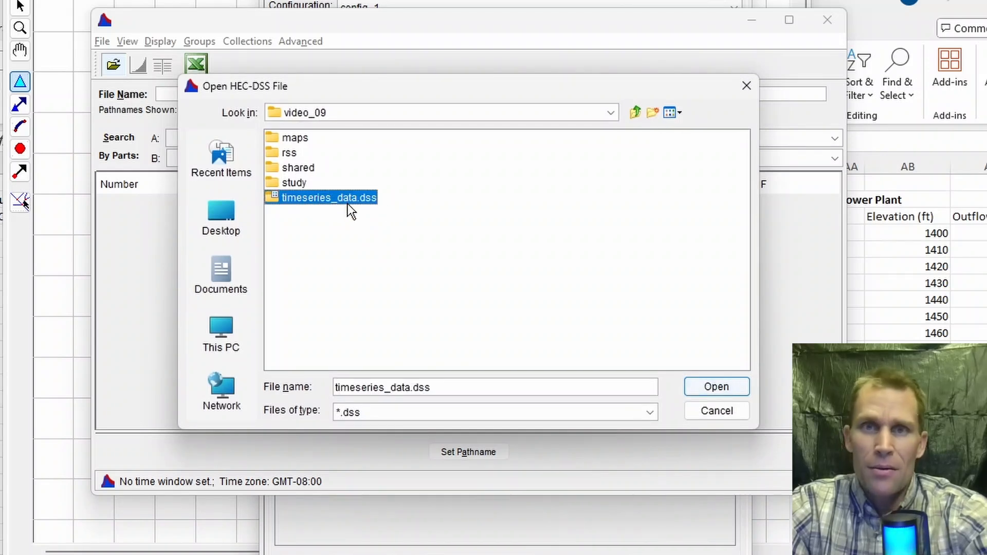
click(708, 390)
Assign the PROJECT/LOCATION/INFLOW 1HOUR 10000 record to the inflow at CP1 and close the DSS selector.
click(396, 205)
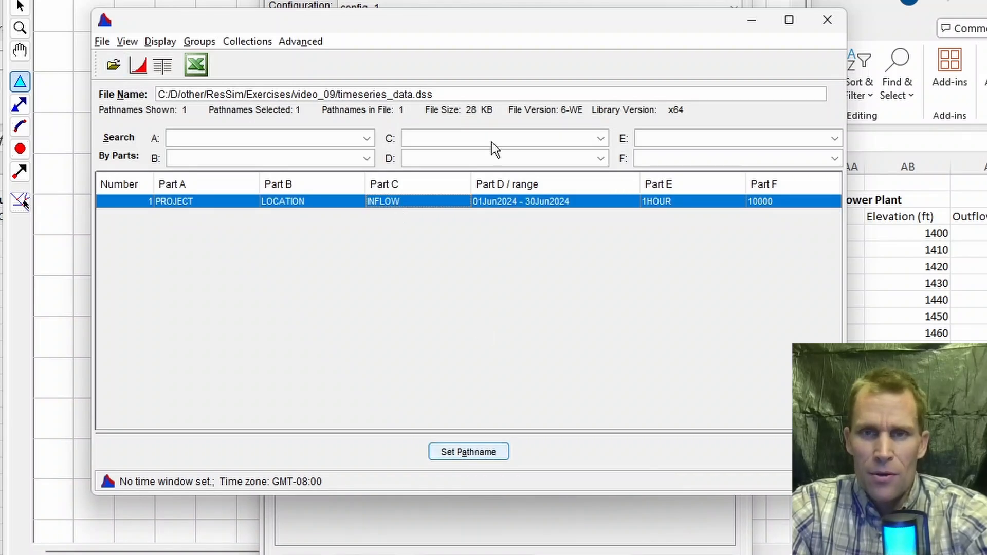
drag(511, 22, 517, 391)
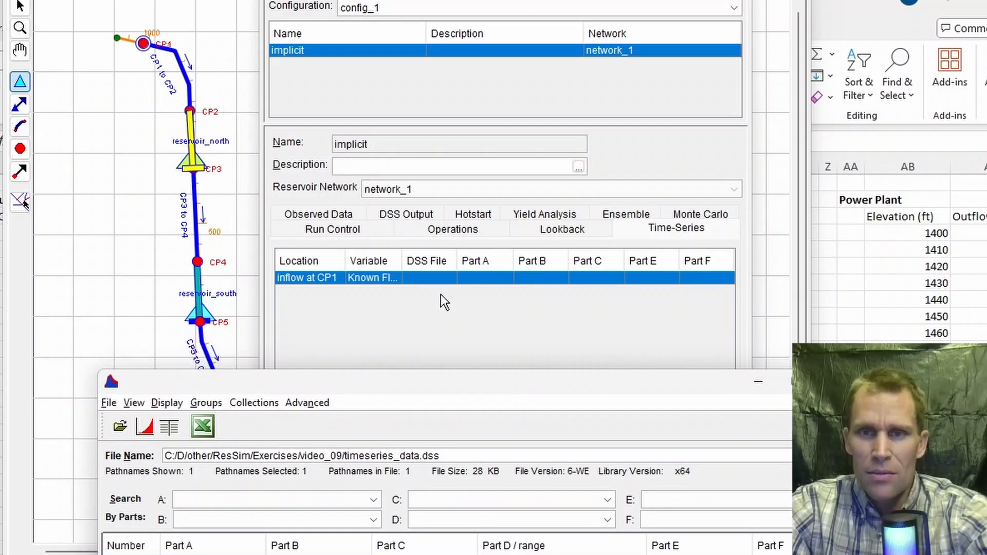
drag(669, 395, 237, 40)
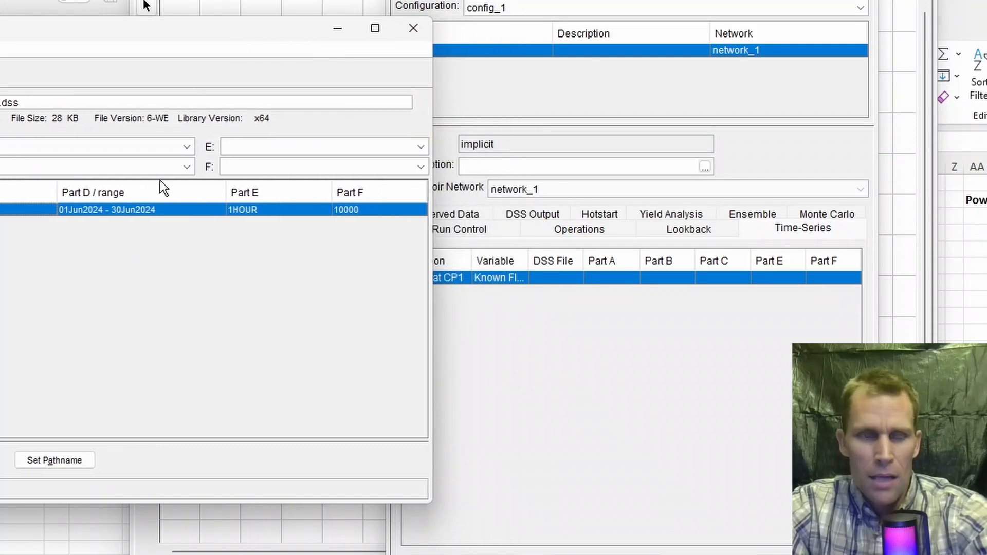
click(63, 461)
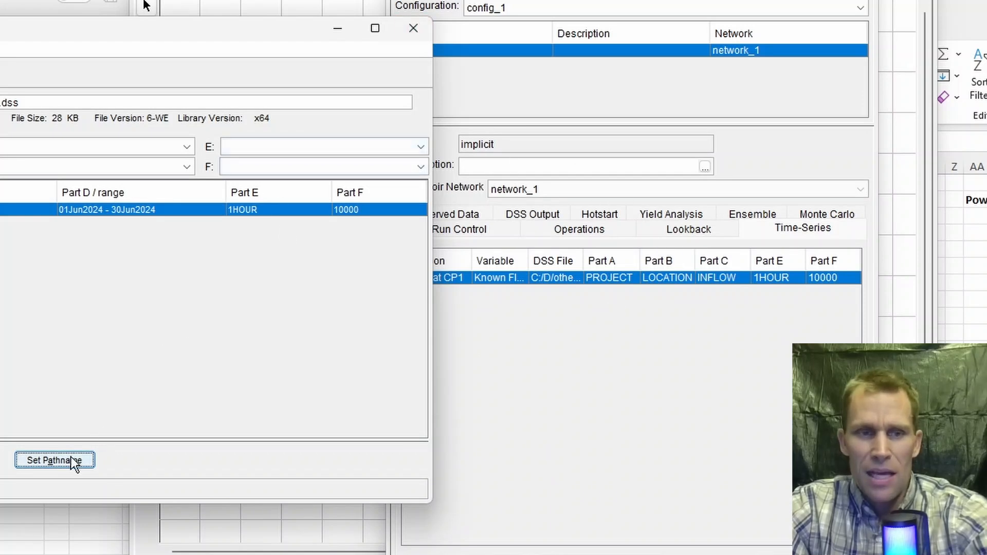
click(413, 28)
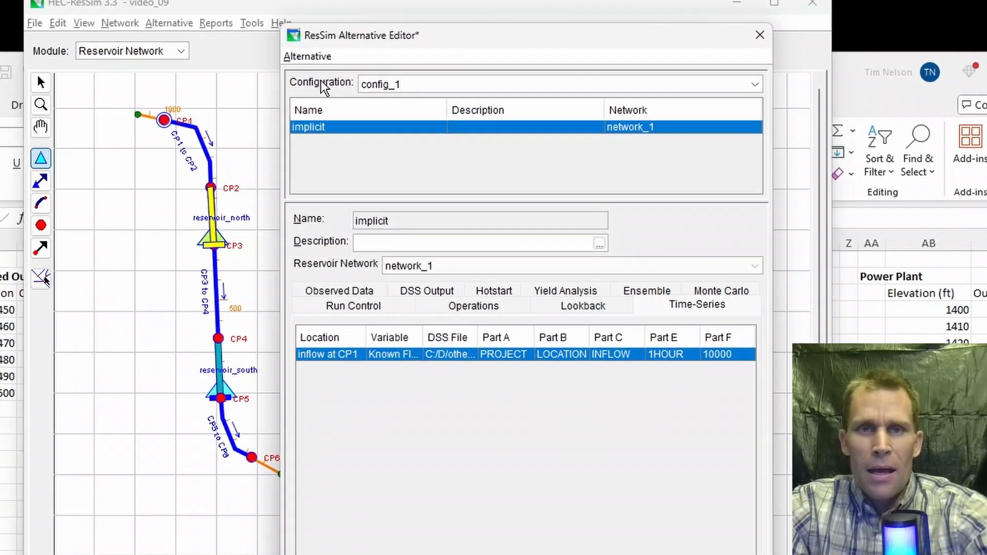
Save the implicit alternative, close its editor and save the reservoir network.
click(307, 56)
click(319, 99)
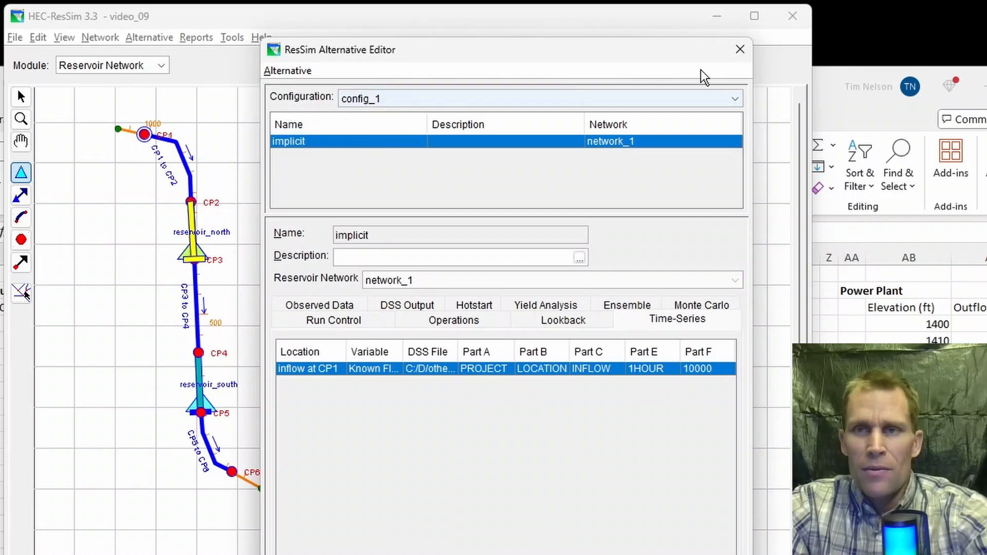
click(736, 57)
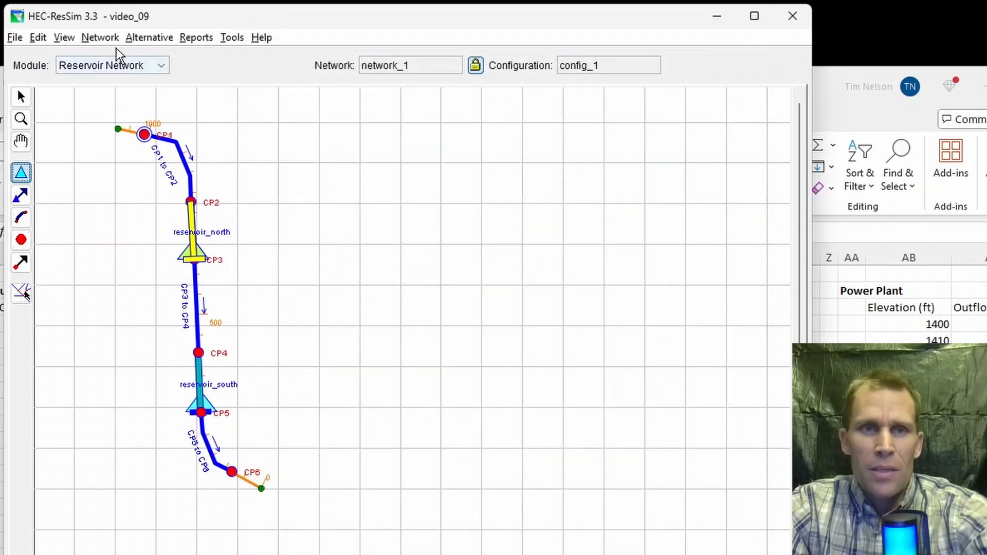
click(101, 39)
click(112, 109)
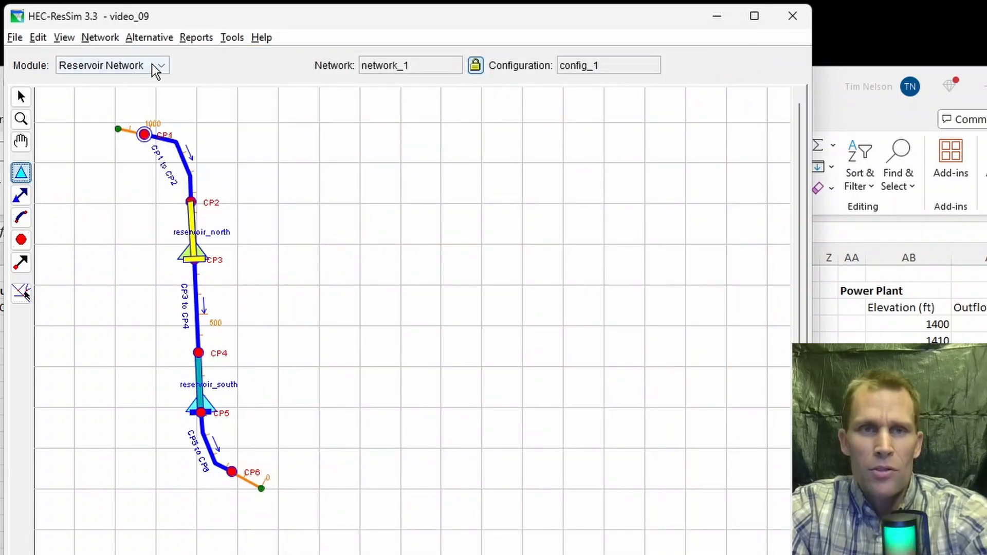
Switch to the Simulation module and start a new simulation named simulation_1.
click(161, 66)
click(129, 111)
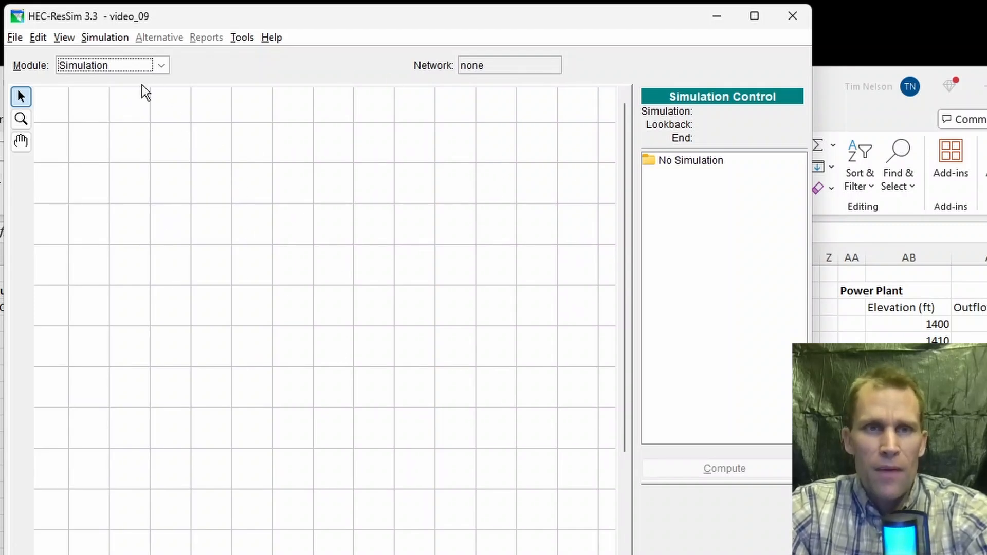
click(105, 38)
click(122, 56)
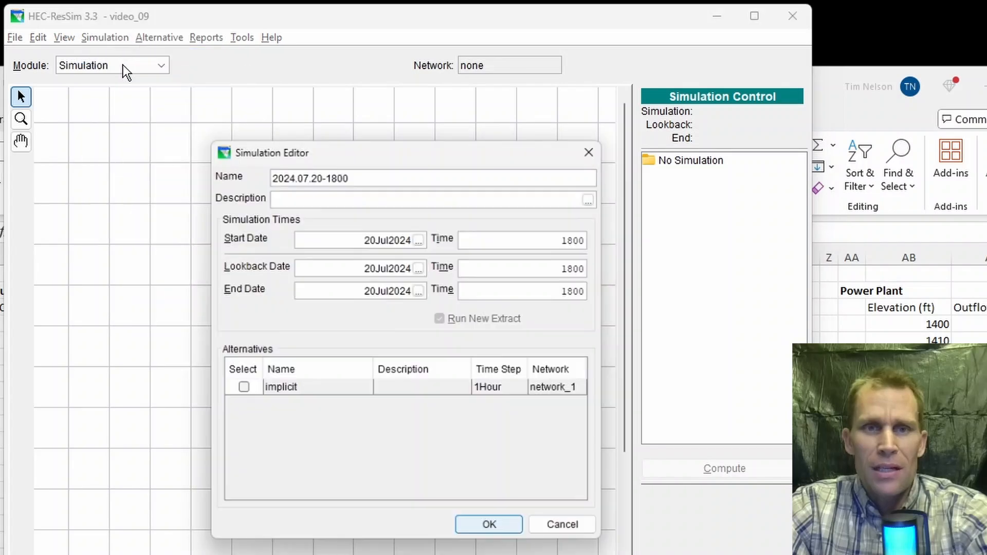
drag(353, 175, 194, 168)
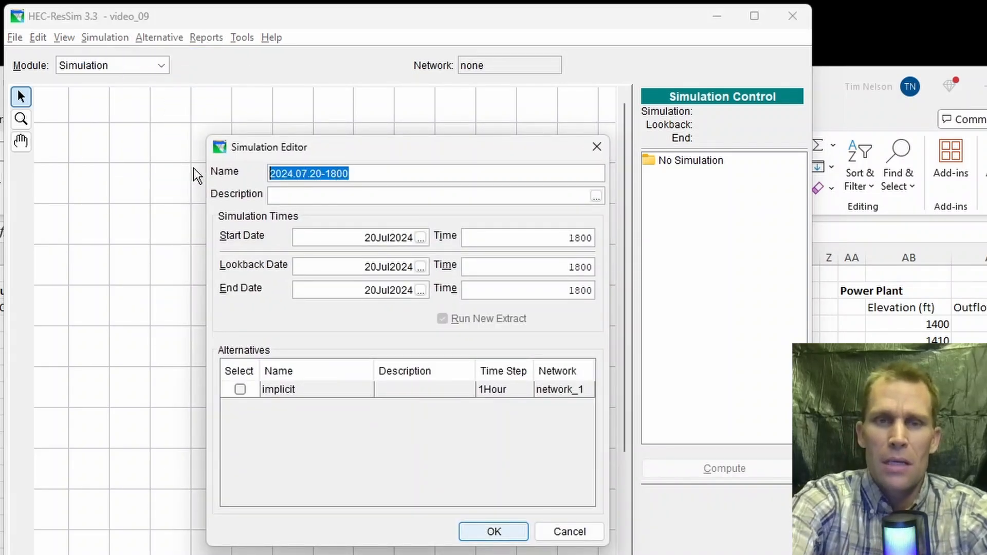
text(simulation_1)
drag(361, 146, 375, 151)
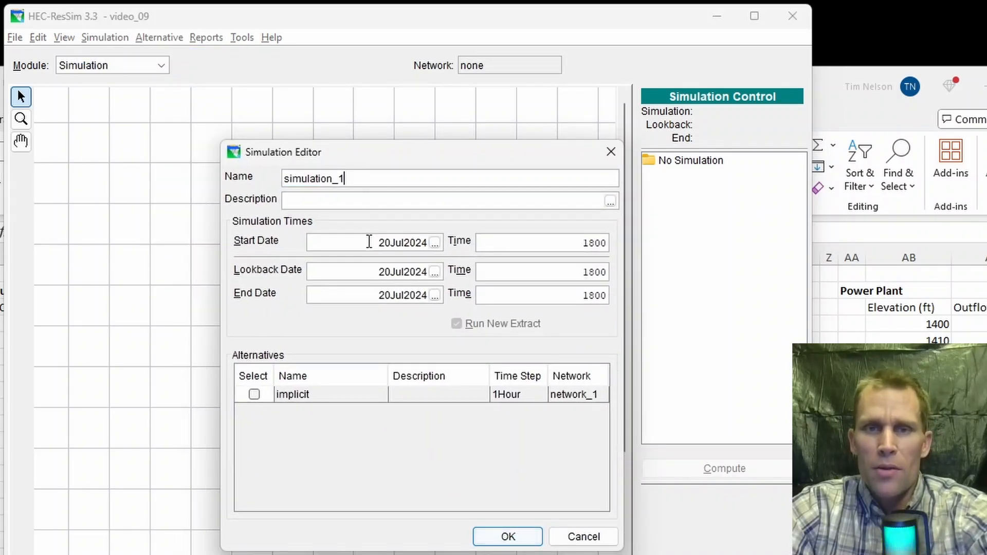
Set the simulation's start date to 01JUN2024 and its start time to 0200.
drag(369, 241, 417, 240)
text(01)
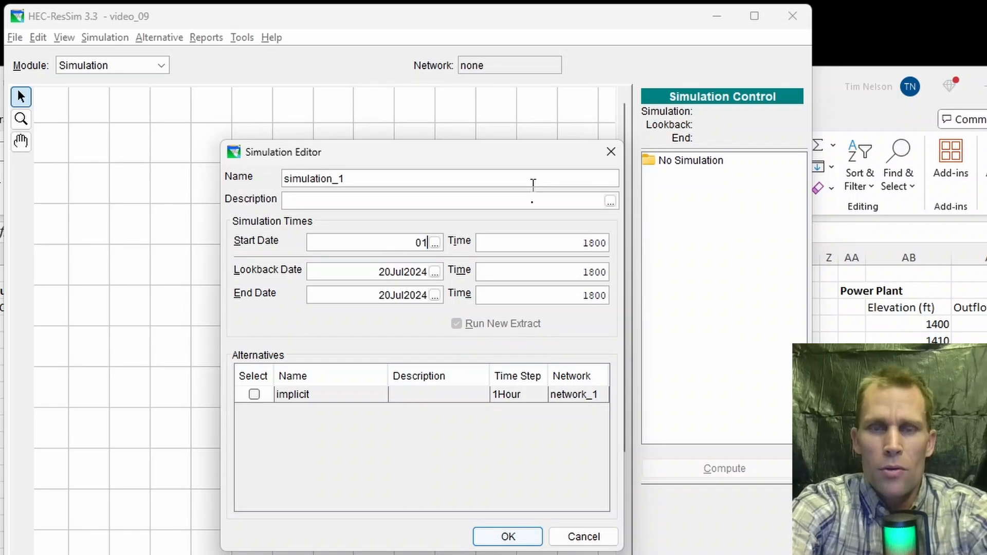
text(J)
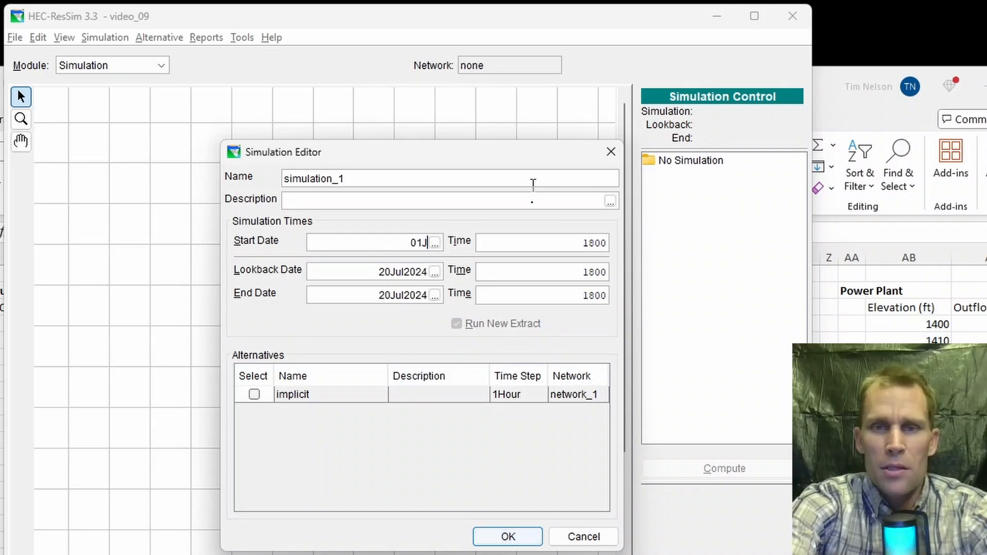
text(UN2024)
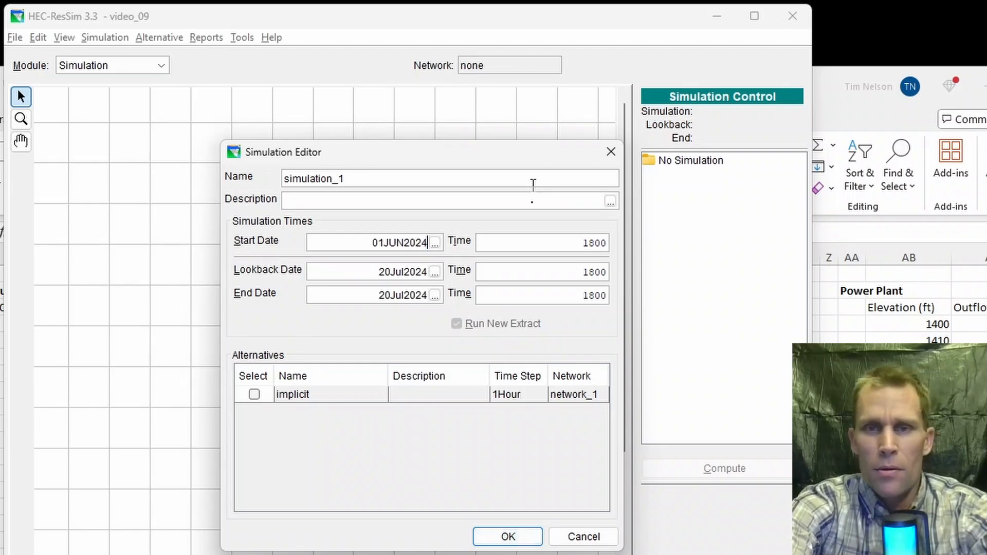
key(Tab)
text(0200)
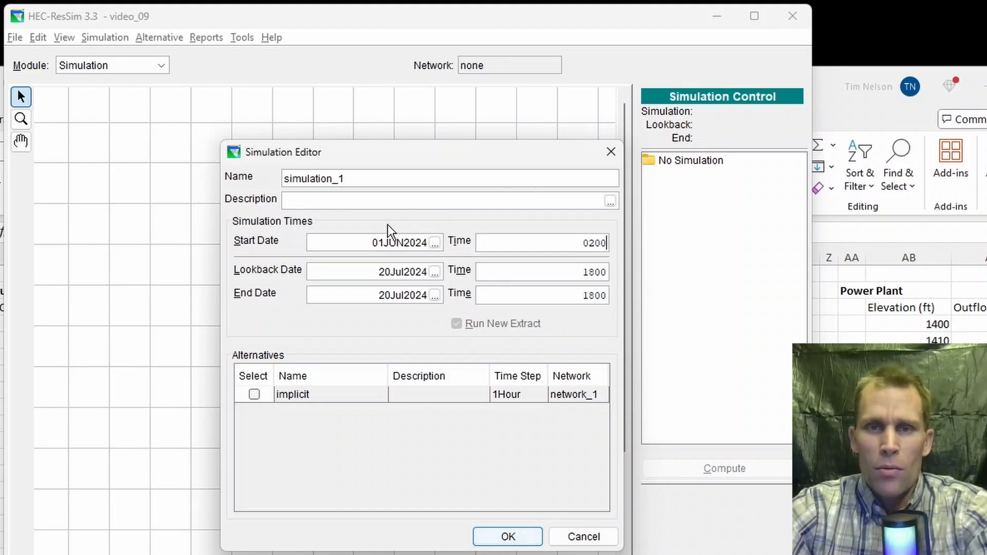
Set the simulation's lookback date to 01JUN2024 and its lookback time to 0100.
drag(372, 244, 438, 257)
key(ctrl+c)
drag(377, 273, 519, 266)
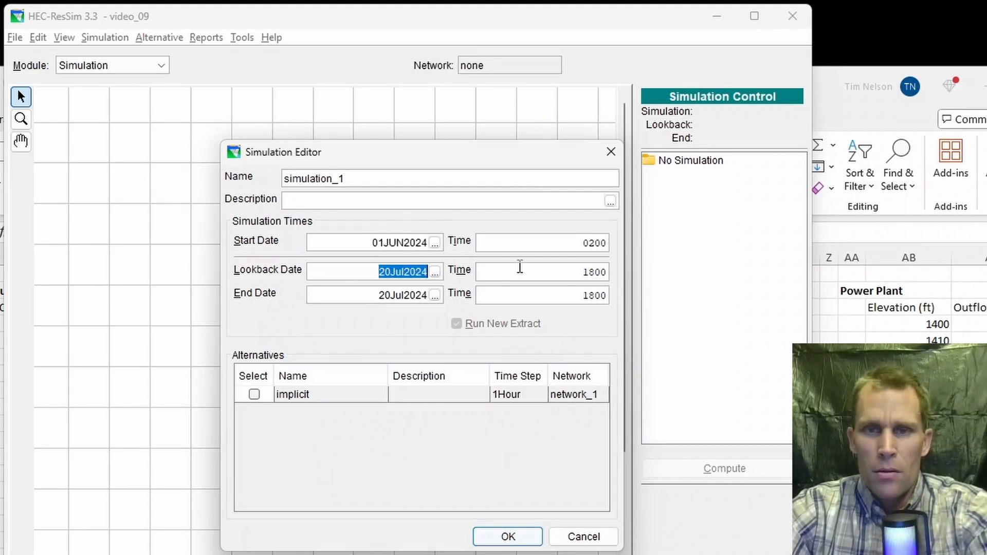
key(ctrl+v)
double_click(555, 278)
text(0100)
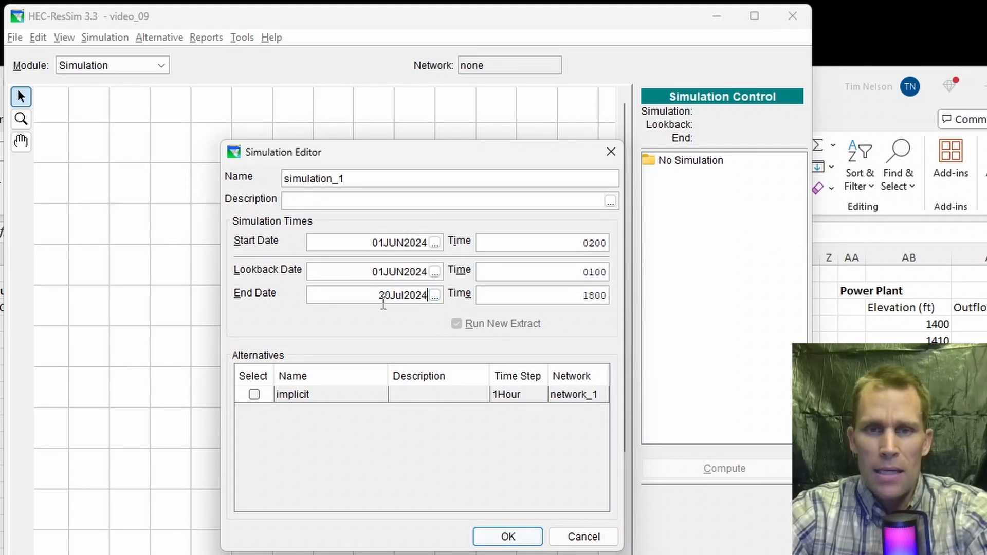
Set the simulation's end date to 20JUN2024 and its end time to 2400.
drag(386, 292, 442, 290)
key(ctrl+v)
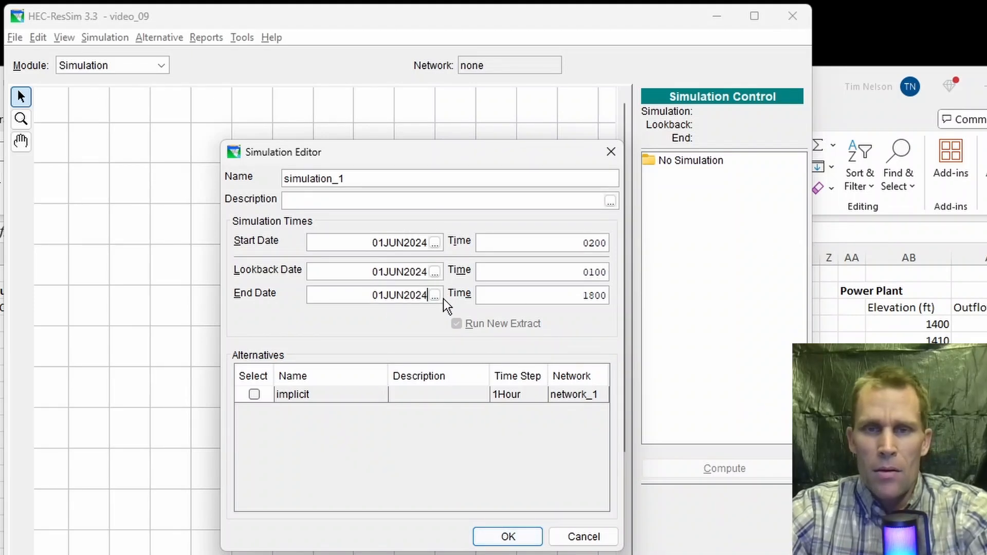
double_click(373, 296)
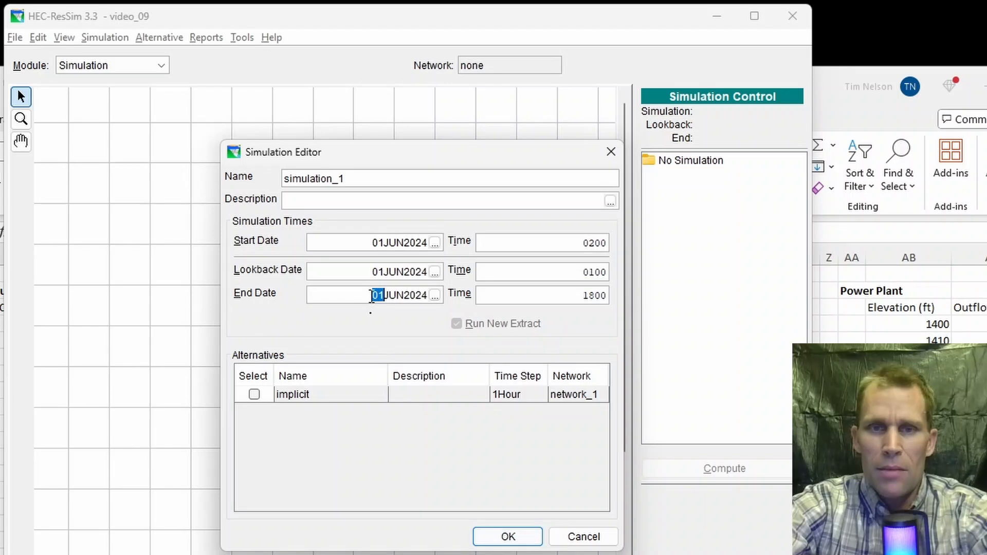
text(20)
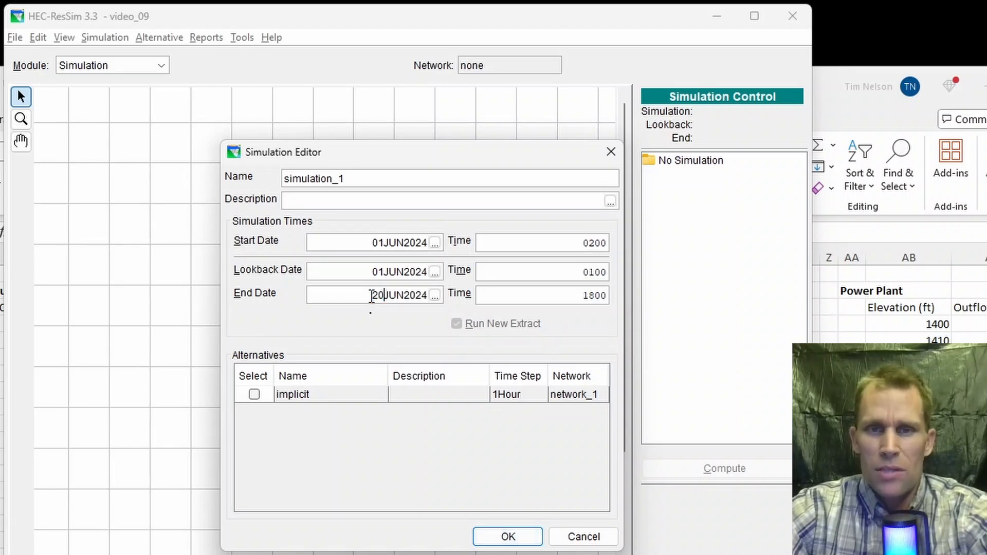
drag(576, 289, 622, 298)
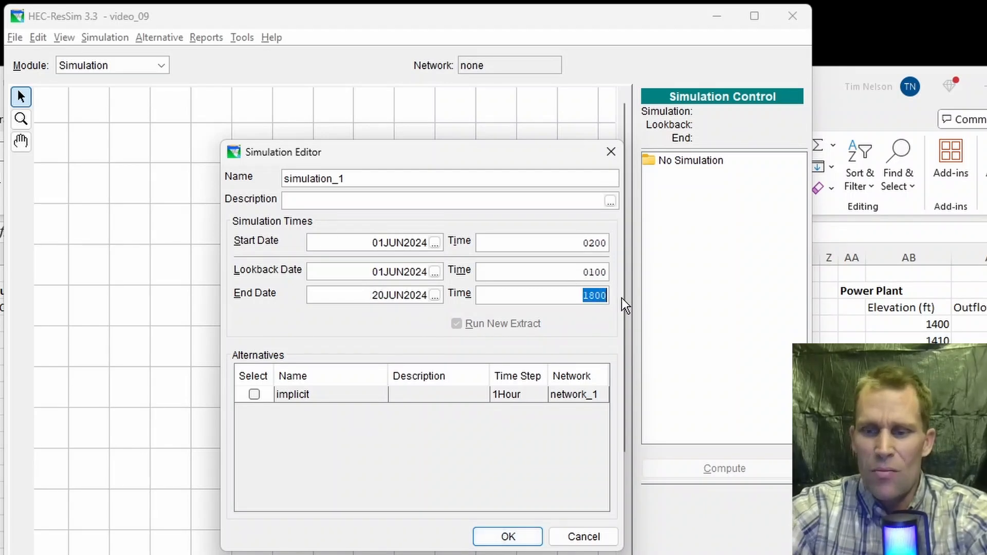
text(2400)
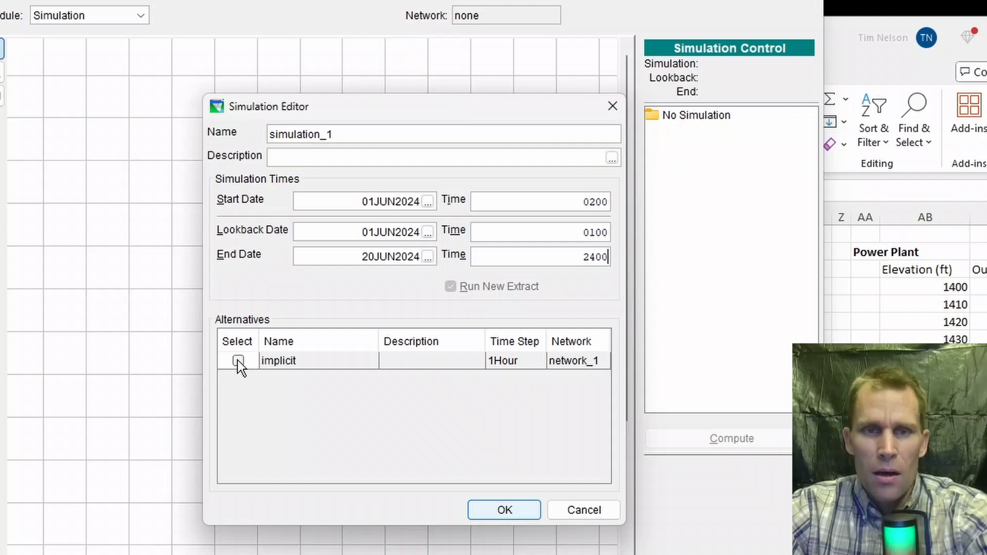
Include the implicit alternative in simulation_1 and create the simulation.
click(246, 378)
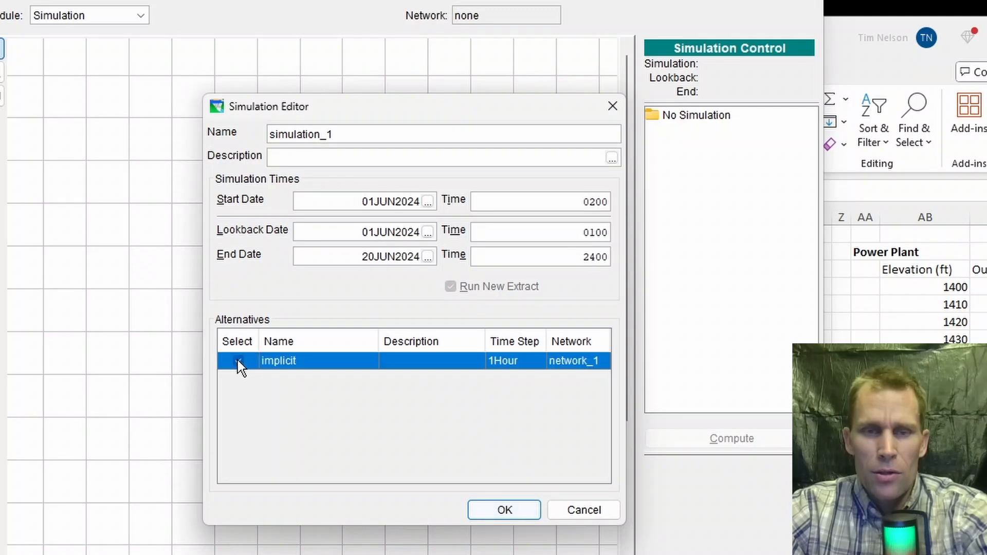
click(495, 511)
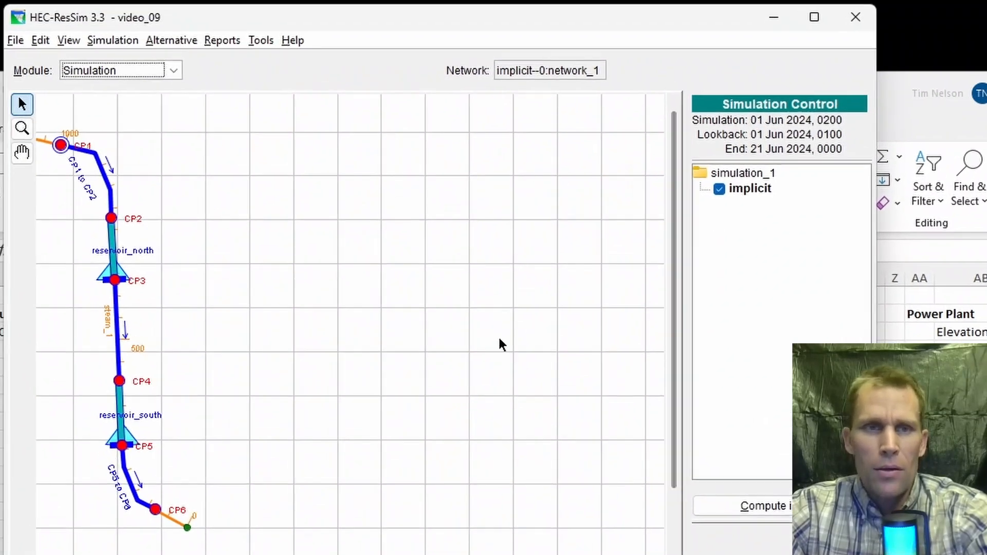
click(22, 153)
drag(142, 210, 237, 216)
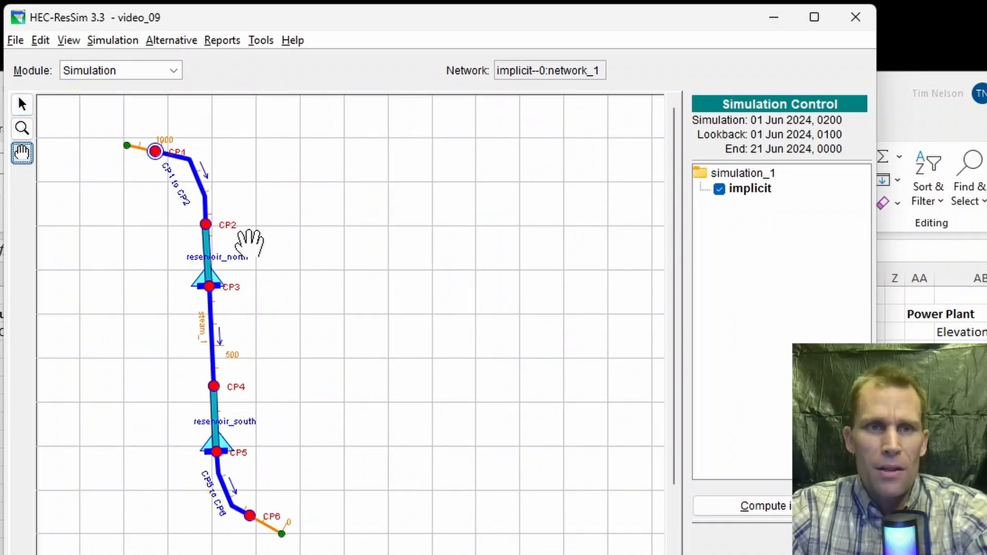
Compute the implicit alternative and close the compute message window.
click(21, 43)
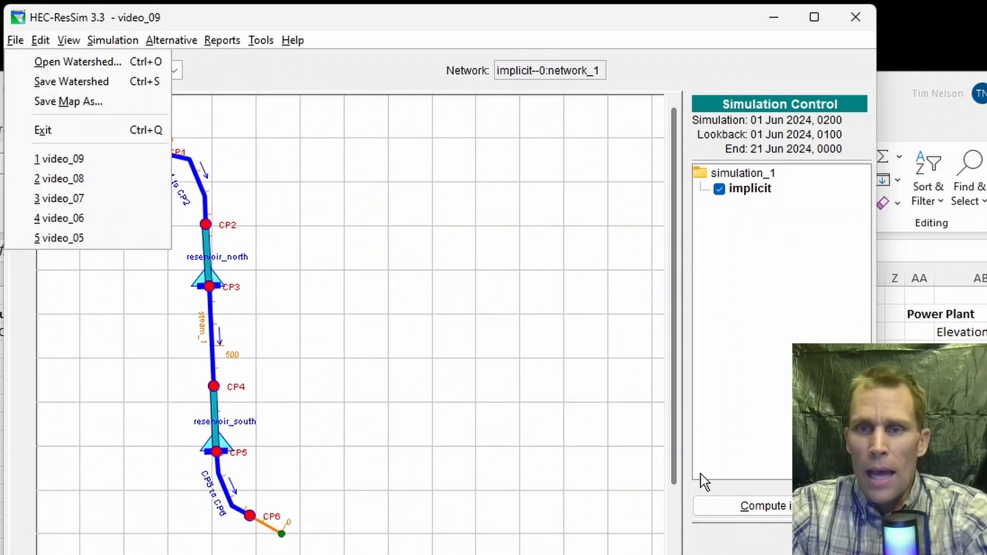
click(745, 511)
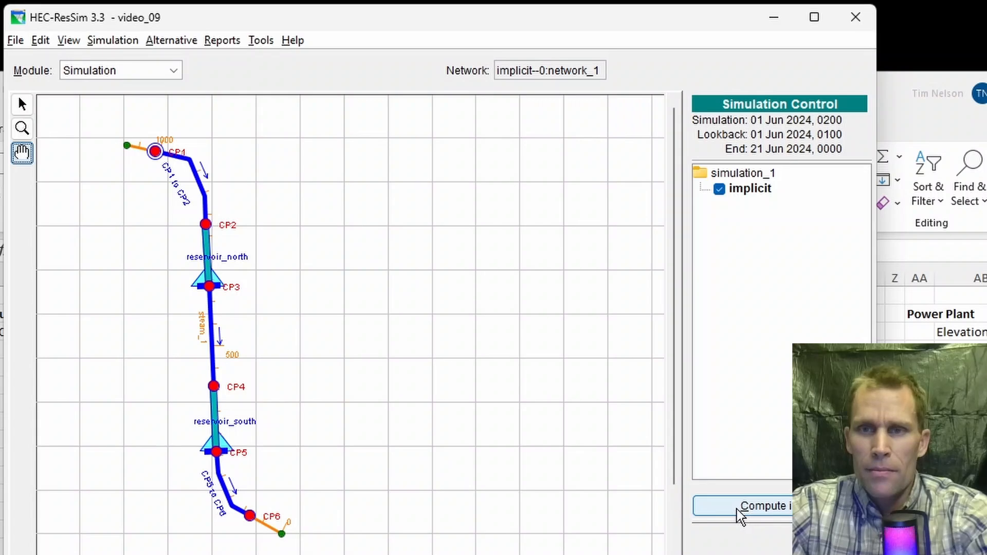
click(736, 509)
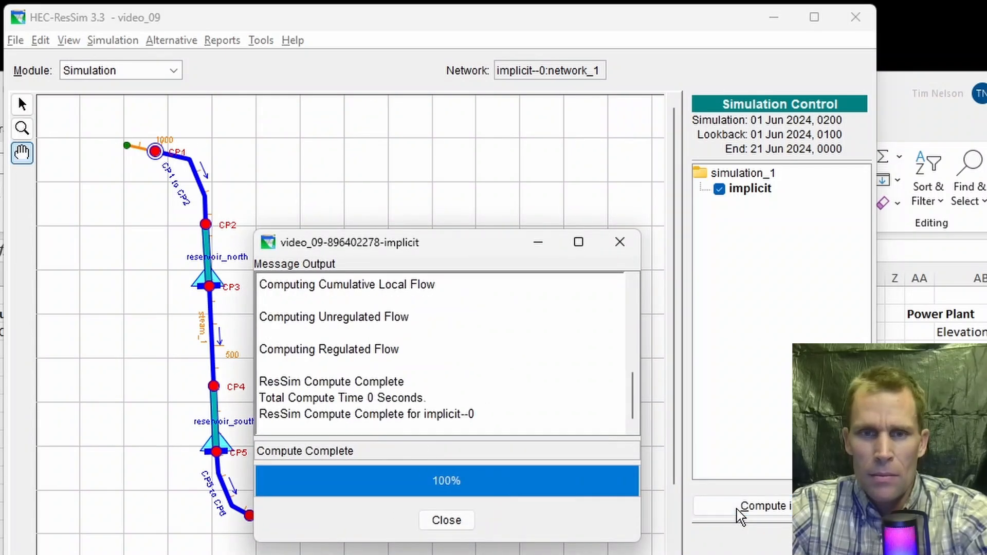
click(447, 520)
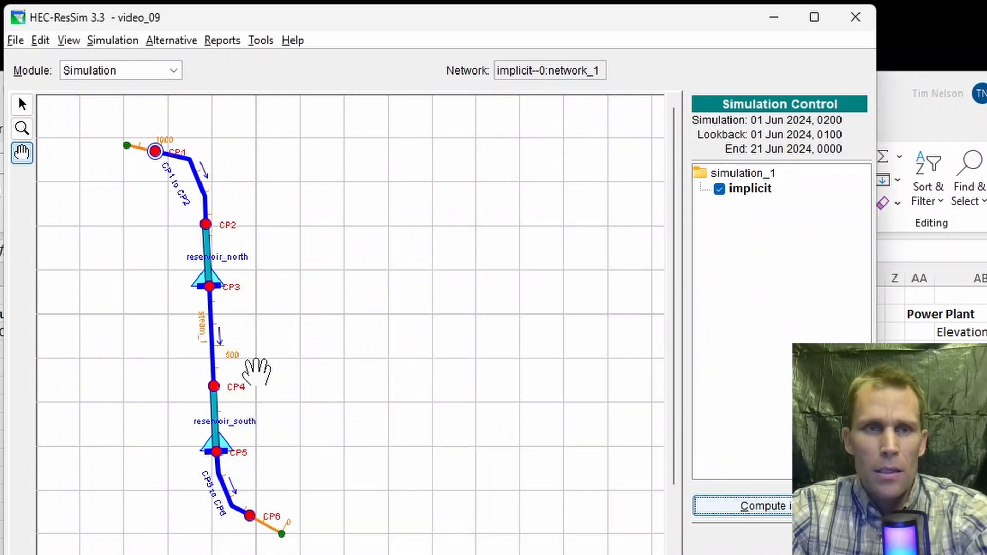
Plot the results for reservoir_north and examine its inflow and outflow curves at close range, past the initial spike.
right_click(210, 280)
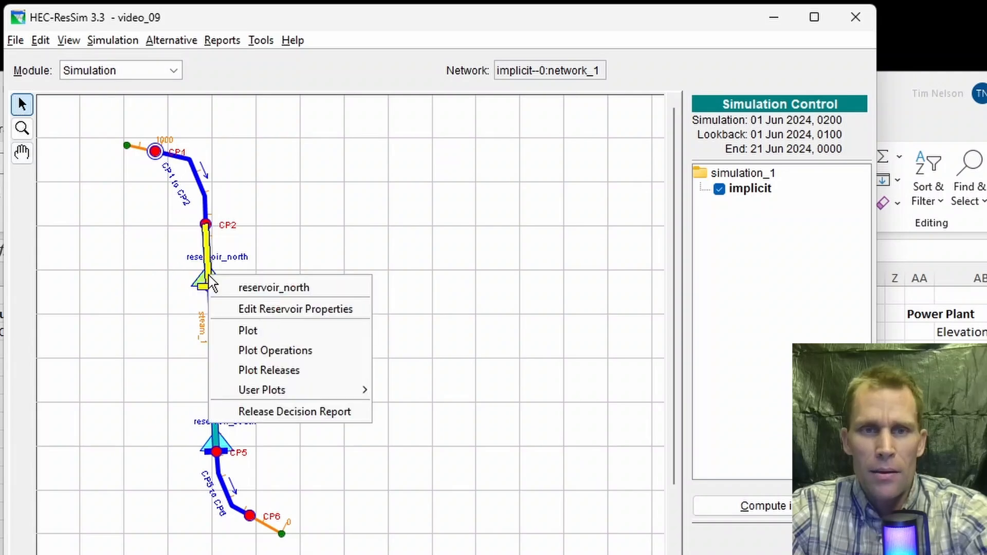
click(257, 332)
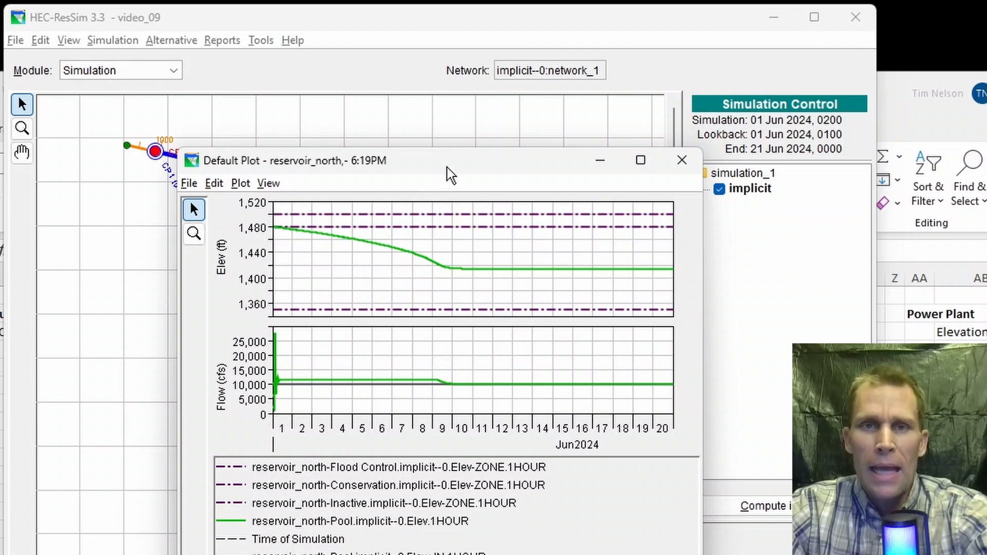
drag(447, 168, 458, 0)
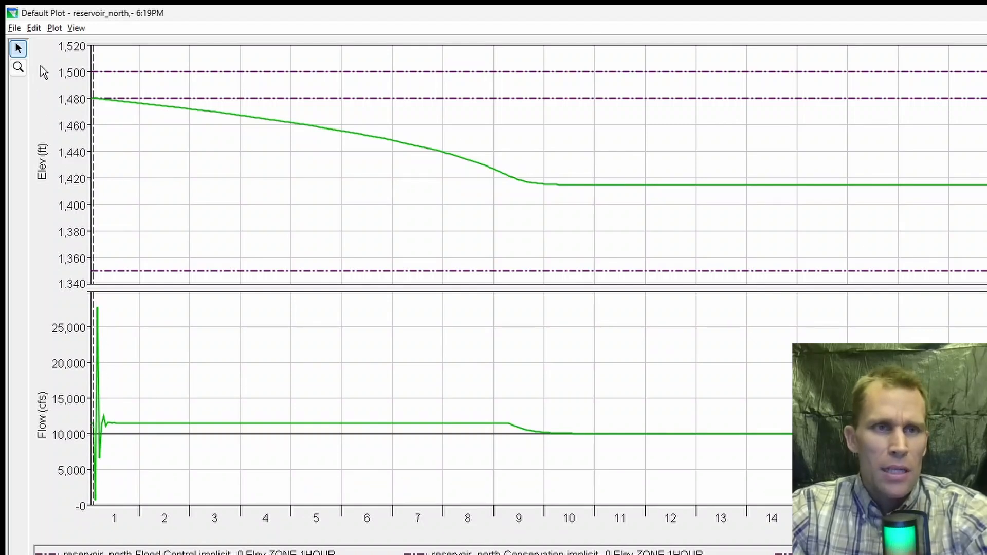
click(18, 68)
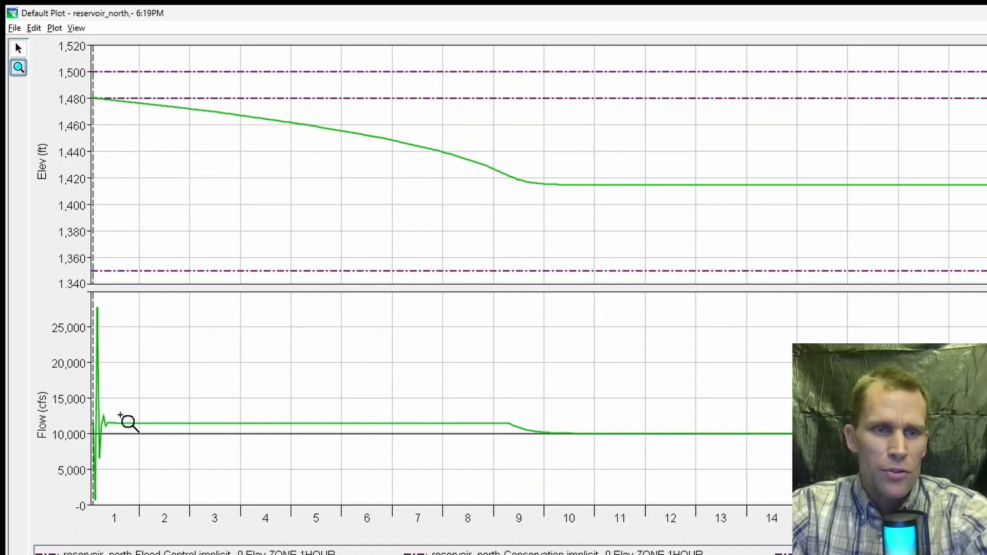
drag(114, 415, 578, 437)
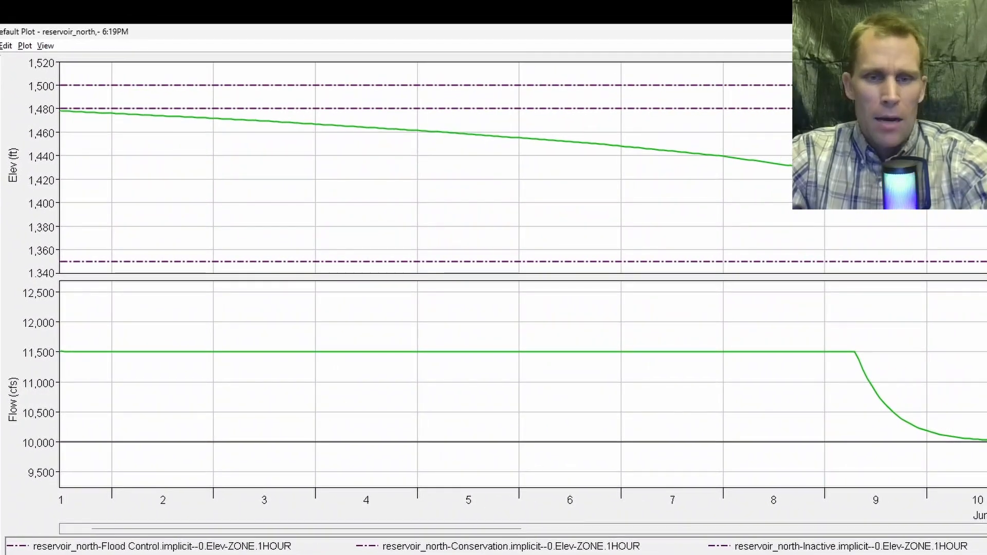
click(173, 442)
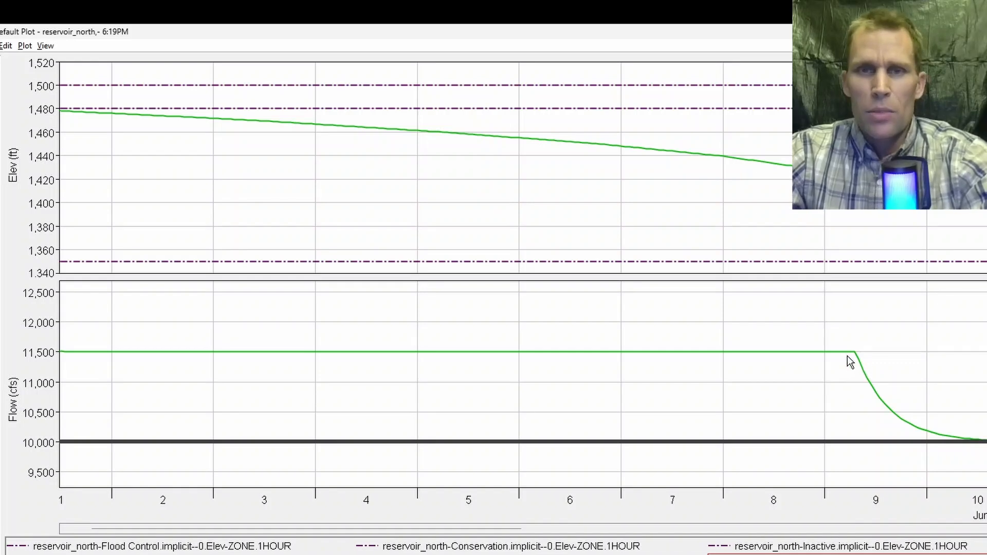
mouse_move(848, 357)
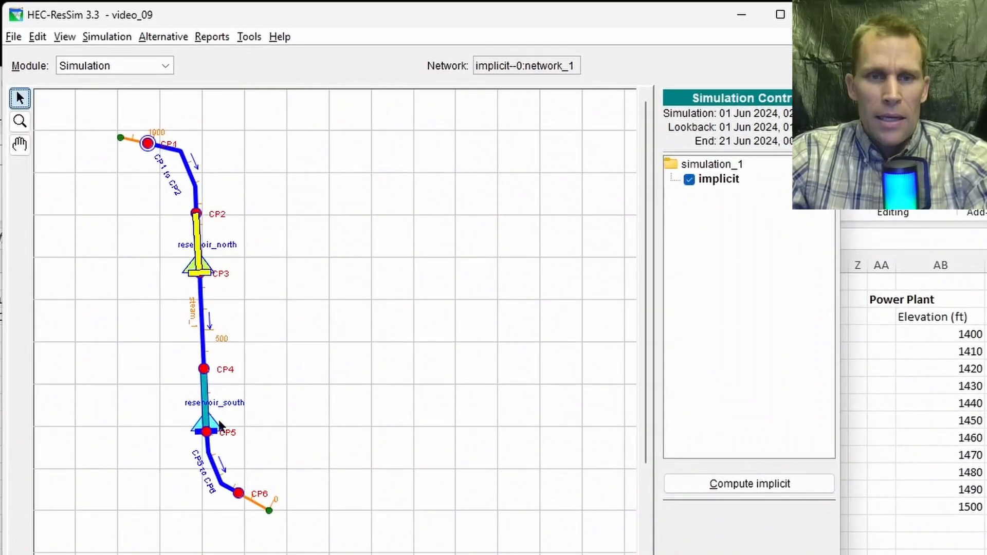
Plot the results for reservoir_south and compare its highlighted inflow and outflow curves.
right_click(208, 417)
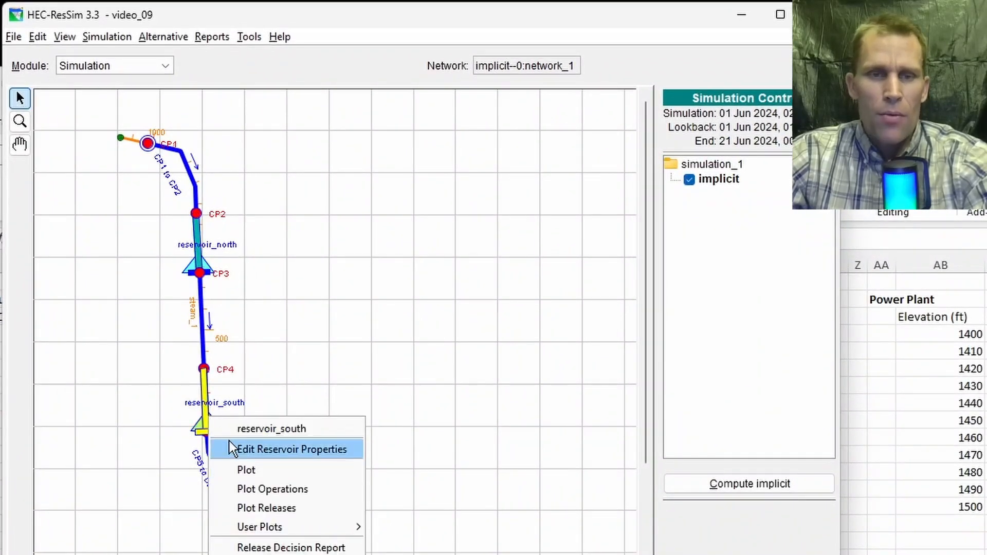
click(249, 470)
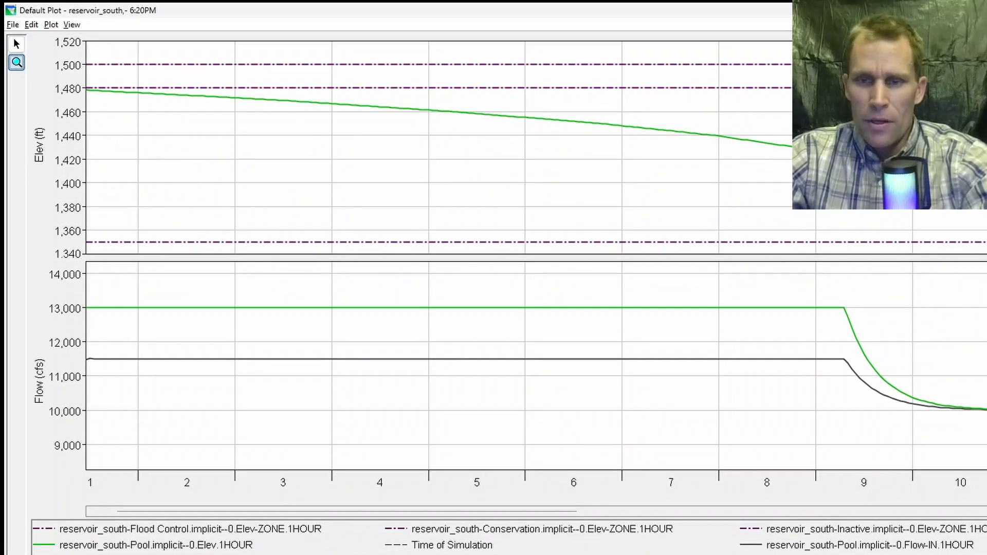
click(790, 548)
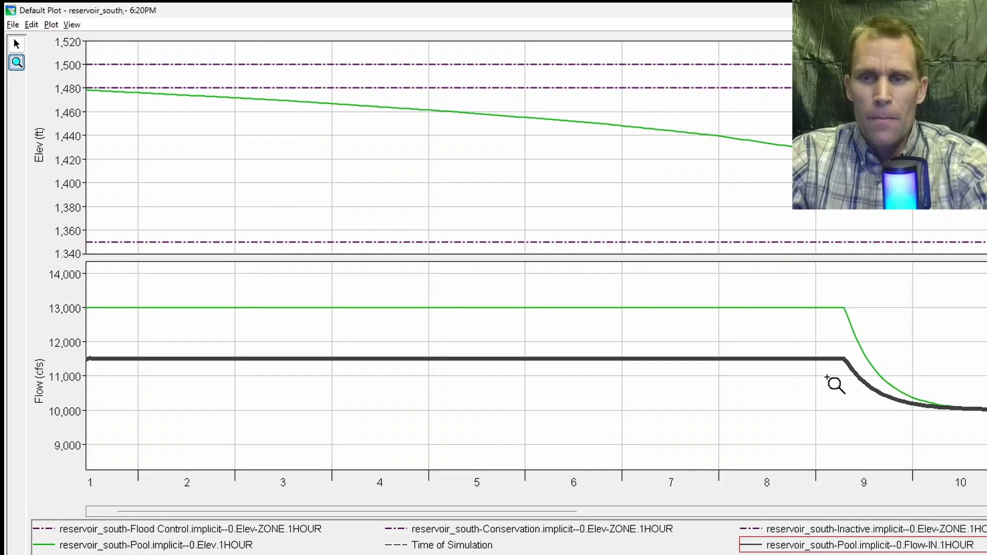
click(216, 554)
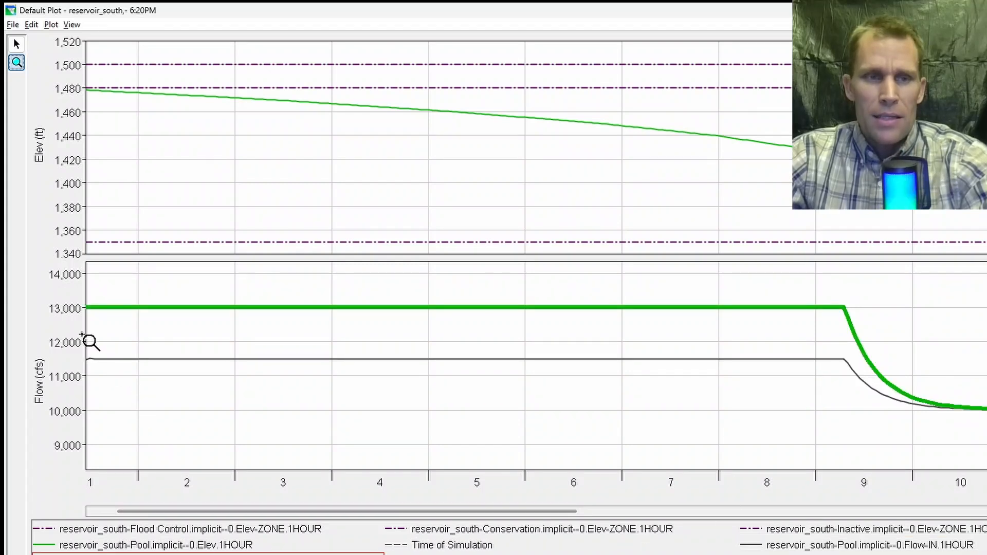
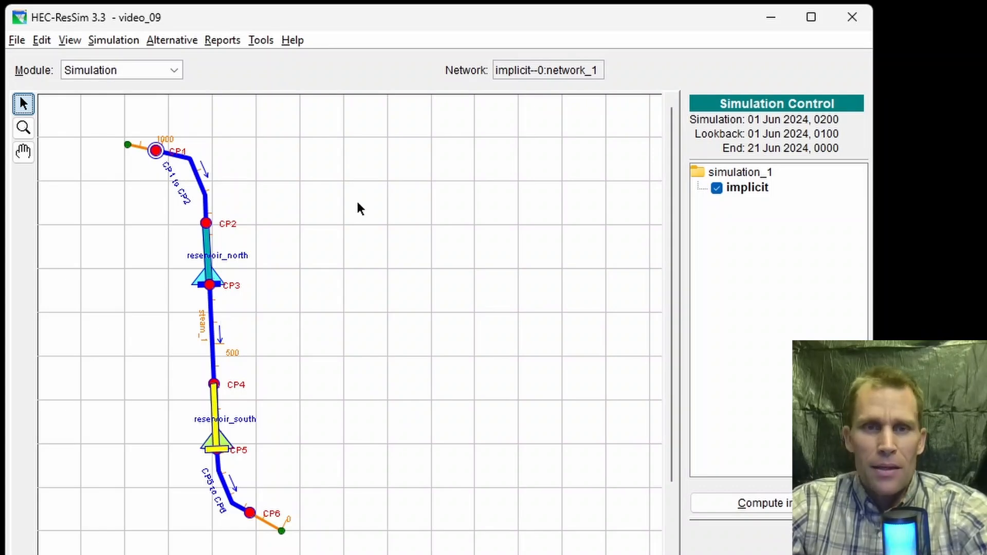
Create a new trial based on the implicit run, named "explicit - north reservoir priority".
click(746, 190)
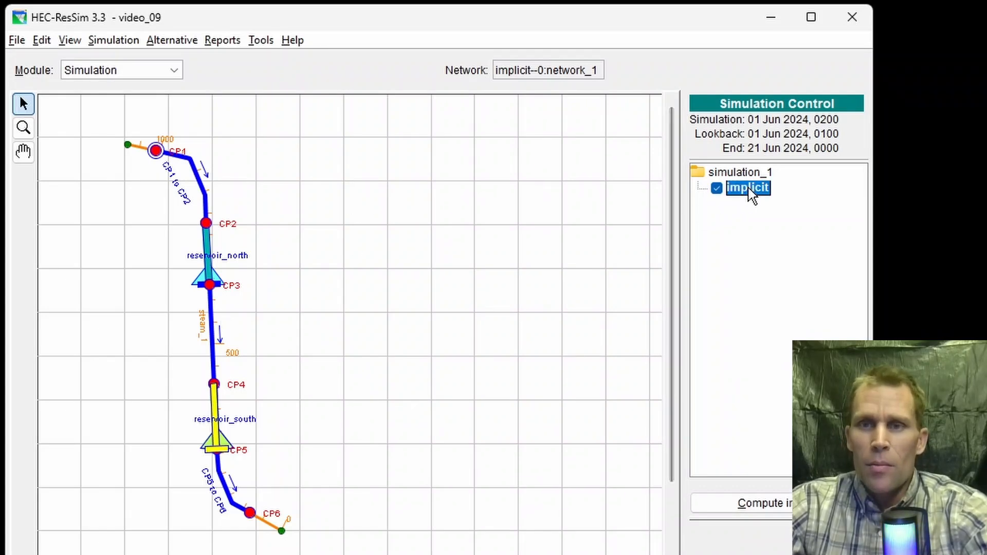
right_click(748, 195)
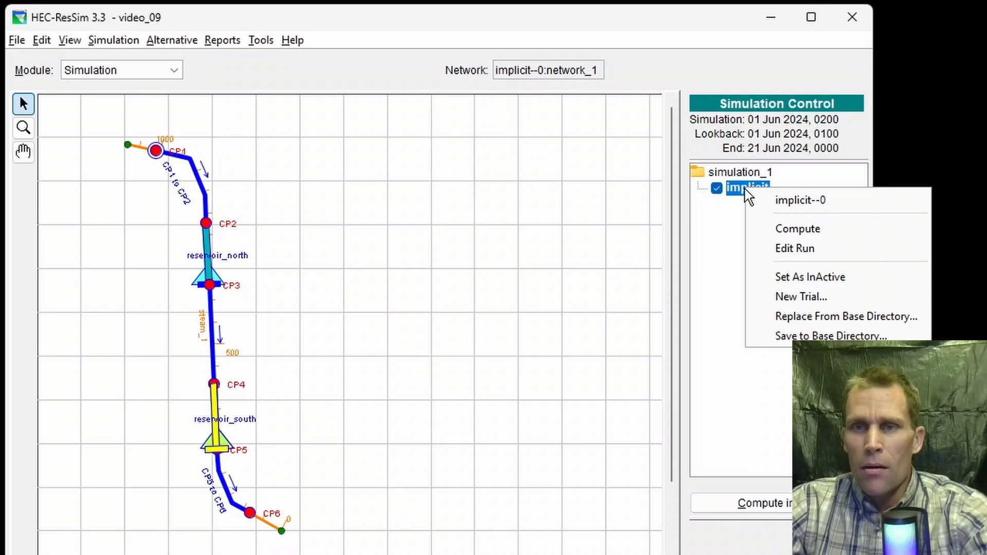
click(791, 301)
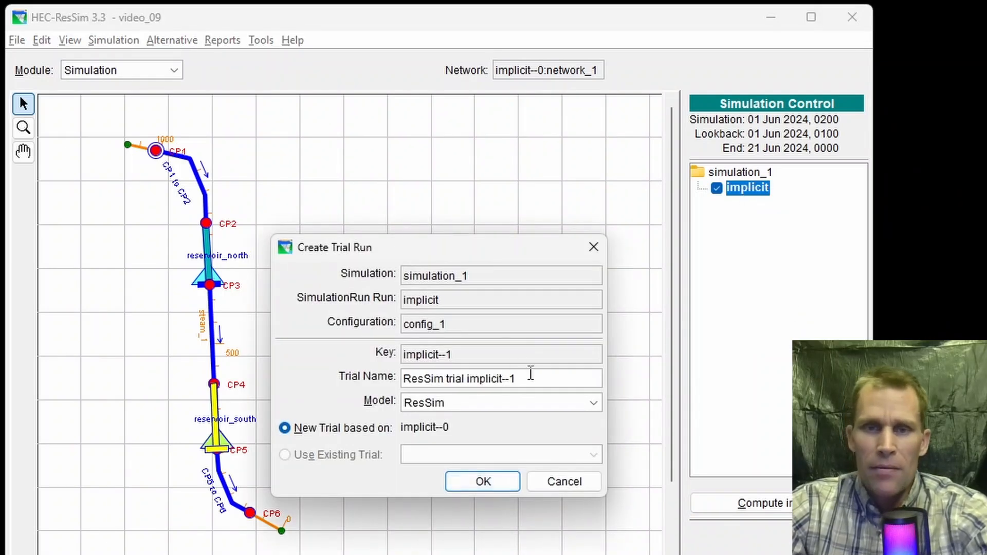
triple_click(531, 374)
text(explicit - nort)
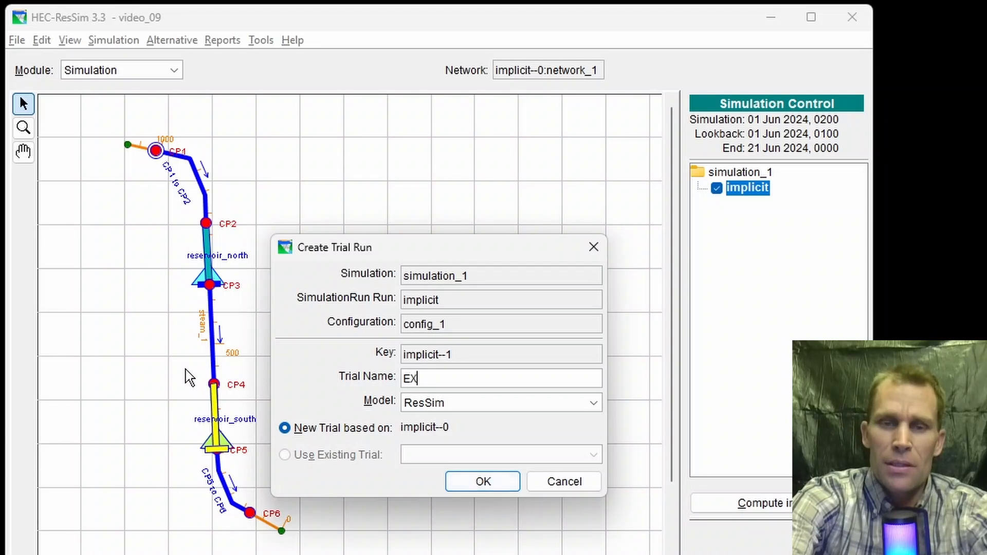
text(h r)
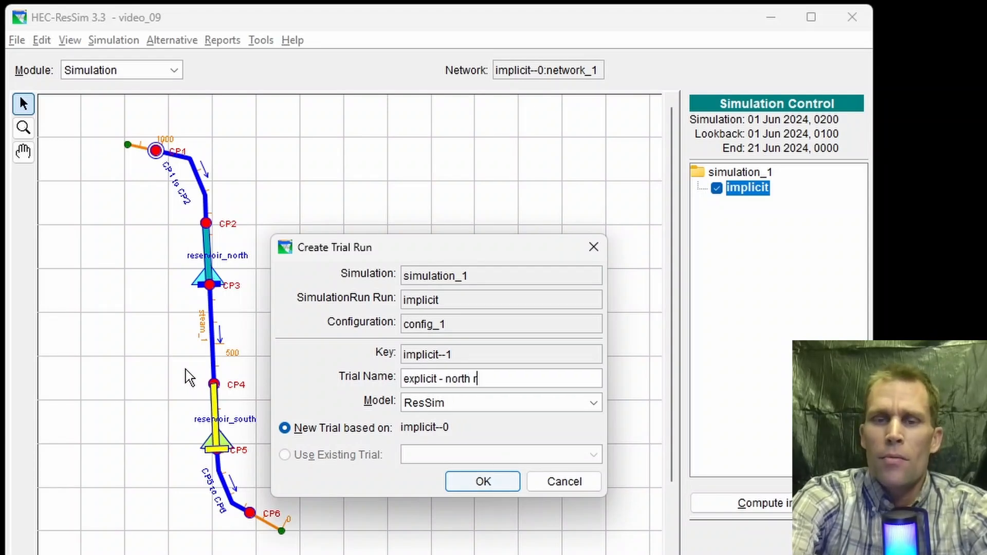
text(eservoir )
text(priority)
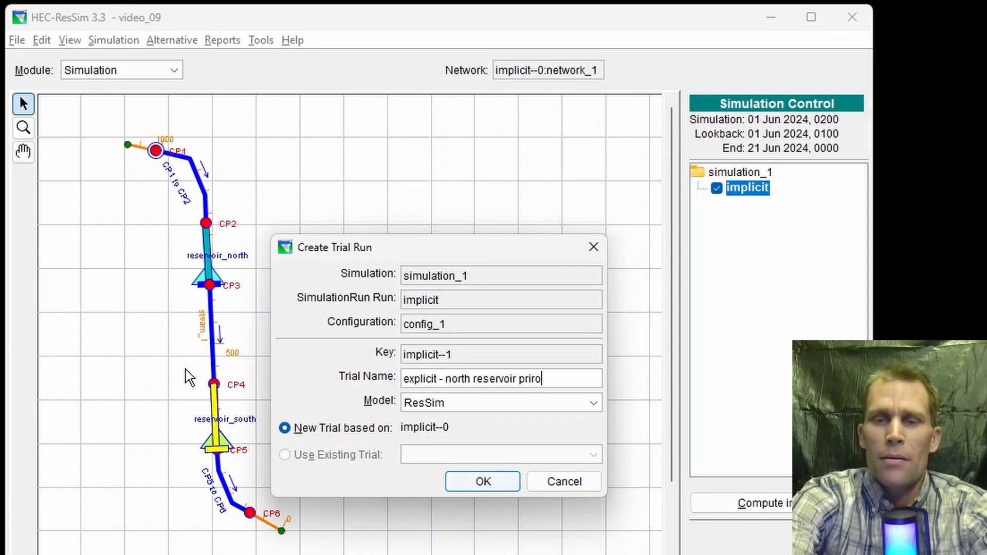
click(479, 480)
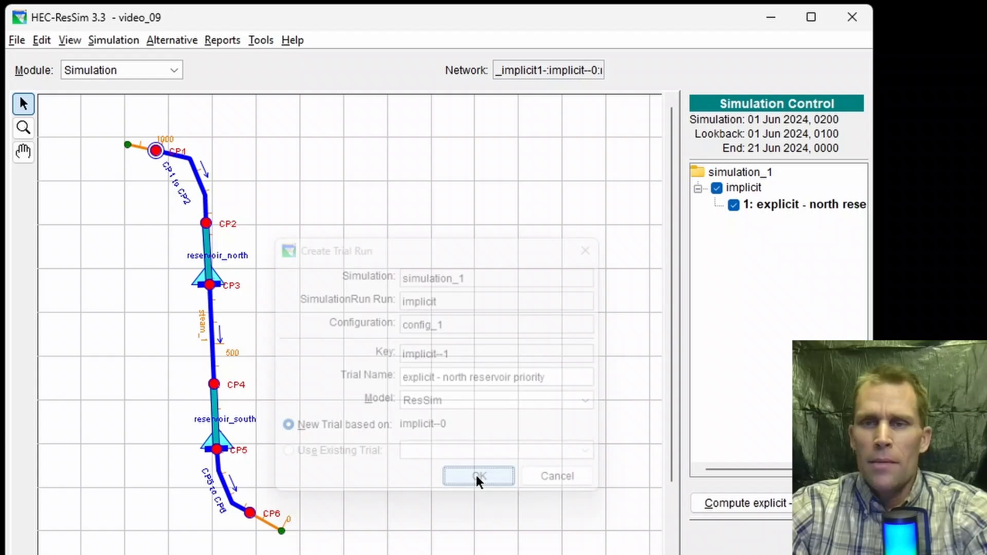
Open the "explicit - north reservoir priority" trial for editing.
right_click(781, 205)
click(821, 265)
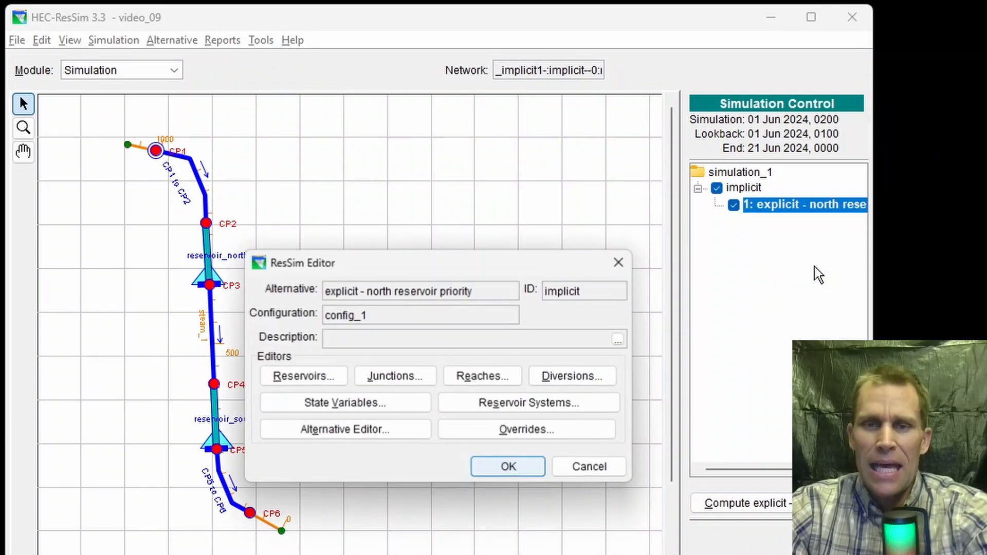
drag(519, 270, 558, 235)
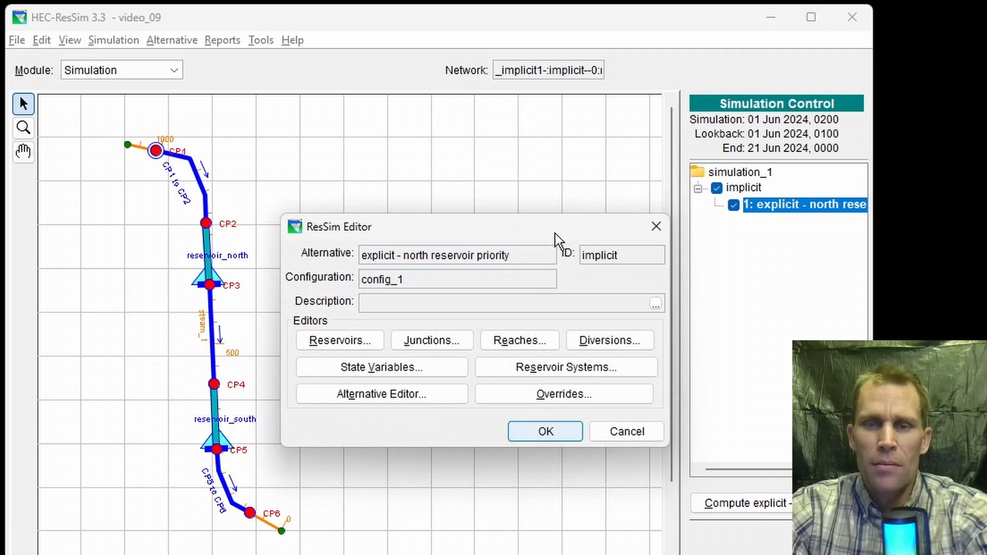
Create a new reservoir system named reservoir_system_1 for the trial.
click(560, 376)
drag(439, 170, 552, 163)
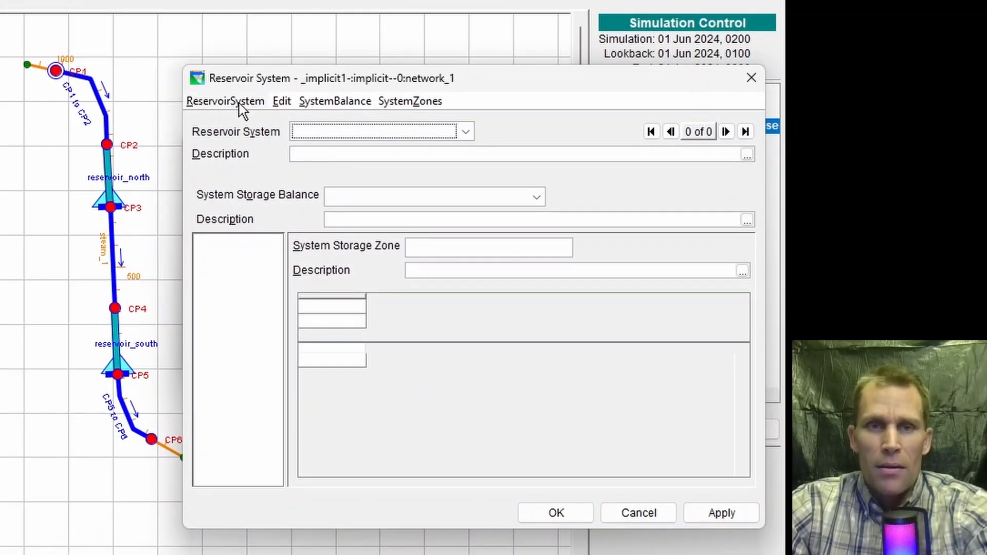
click(241, 102)
click(252, 126)
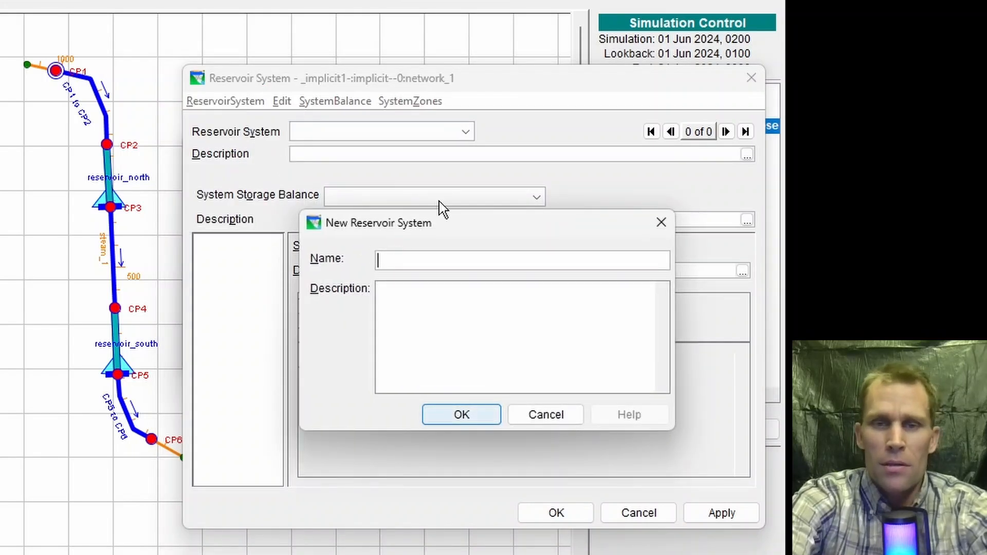
text(reservoir_system_1)
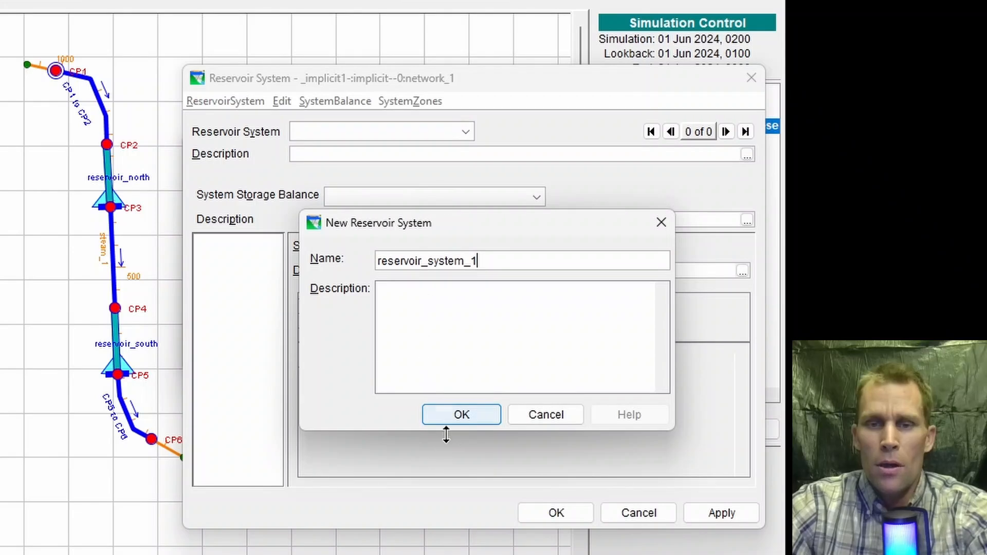
click(454, 417)
Add reservoir_north and reservoir_south to reservoir_system_1 and save the reservoir system.
click(281, 101)
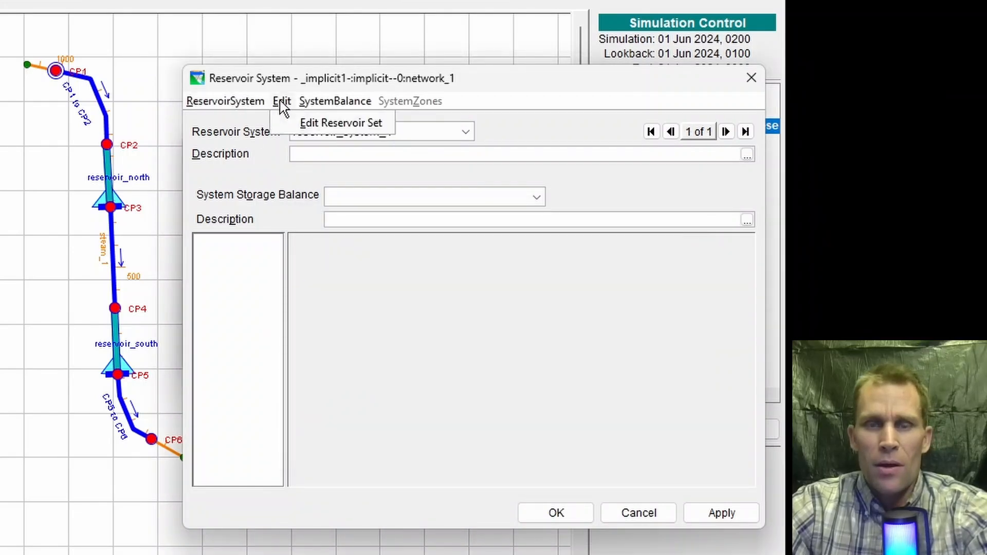
click(320, 125)
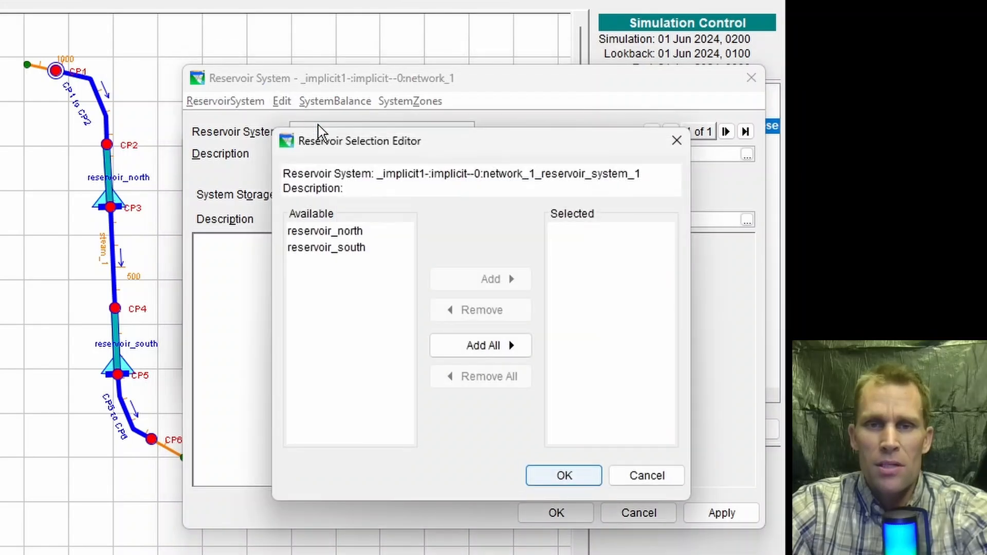
click(352, 232)
shift+click(352, 249)
click(460, 346)
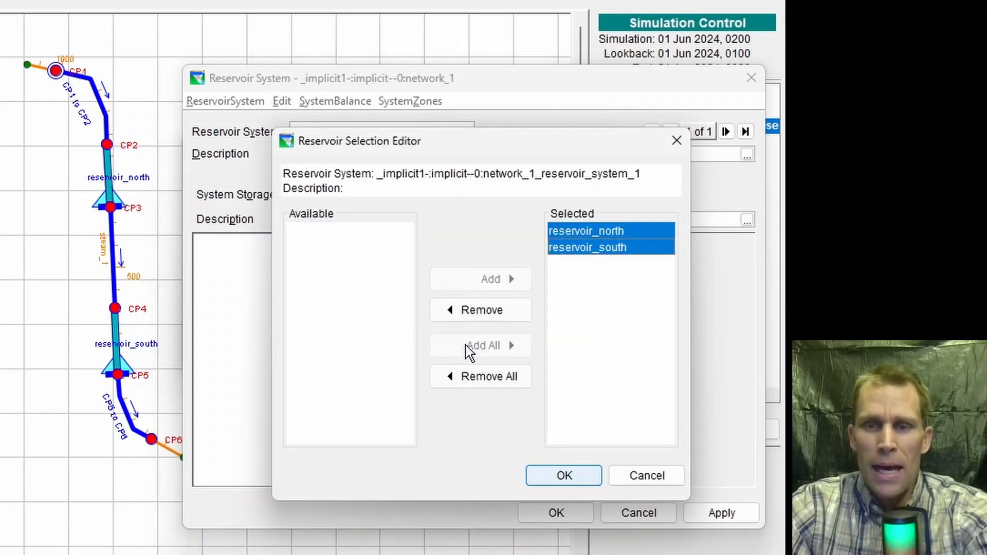
click(559, 477)
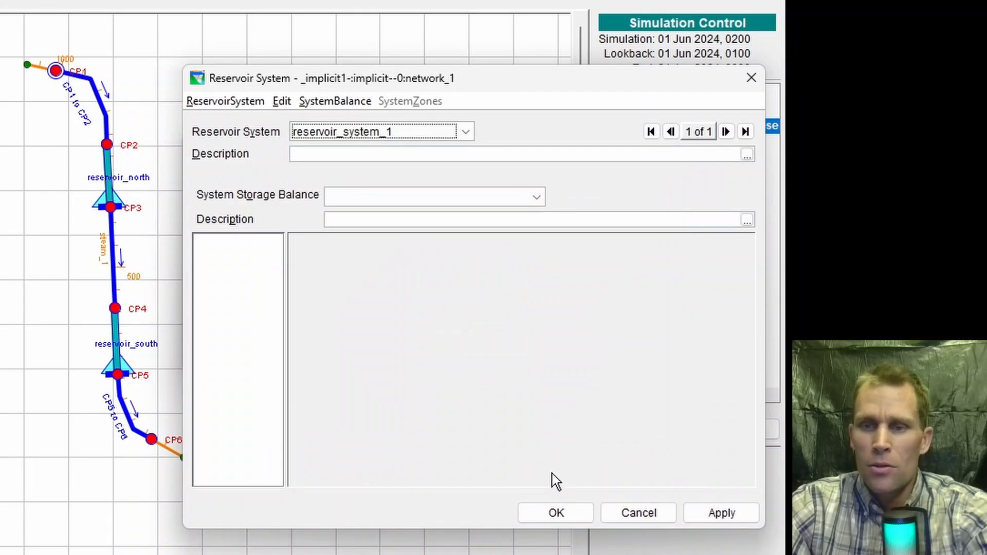
click(705, 511)
click(571, 516)
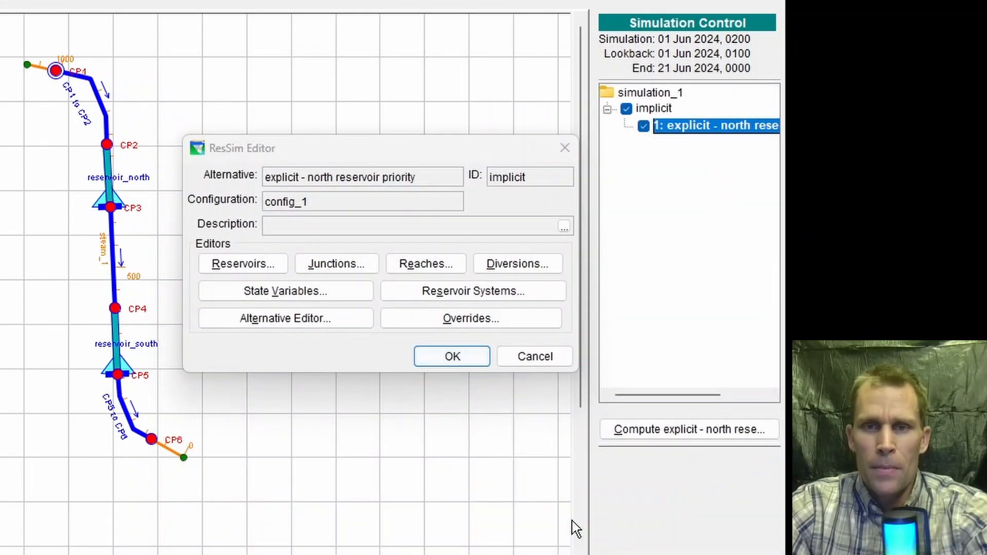
Reopen the reservoir system editor and start a new system balance named system_balance_1 for reservoir_system_1.
click(470, 292)
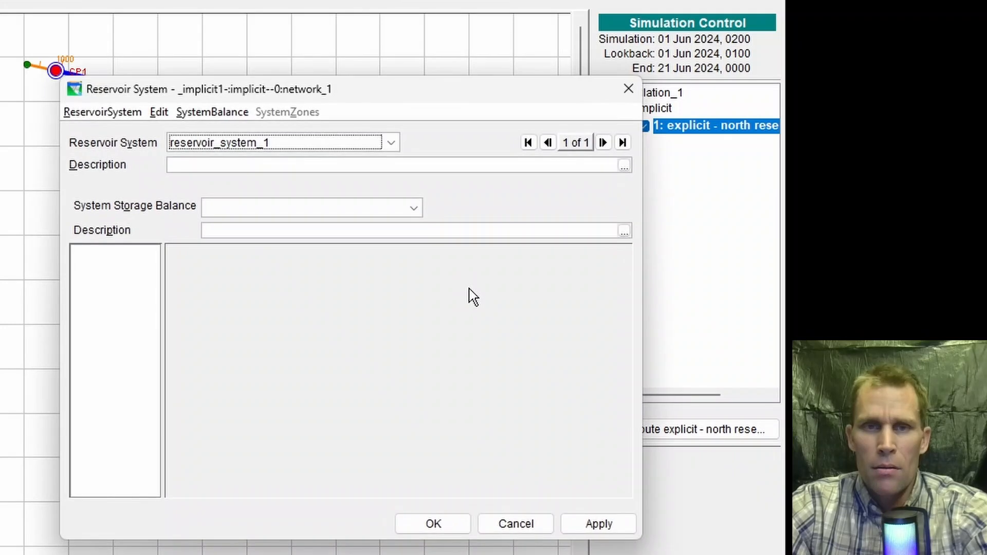
click(241, 144)
click(241, 143)
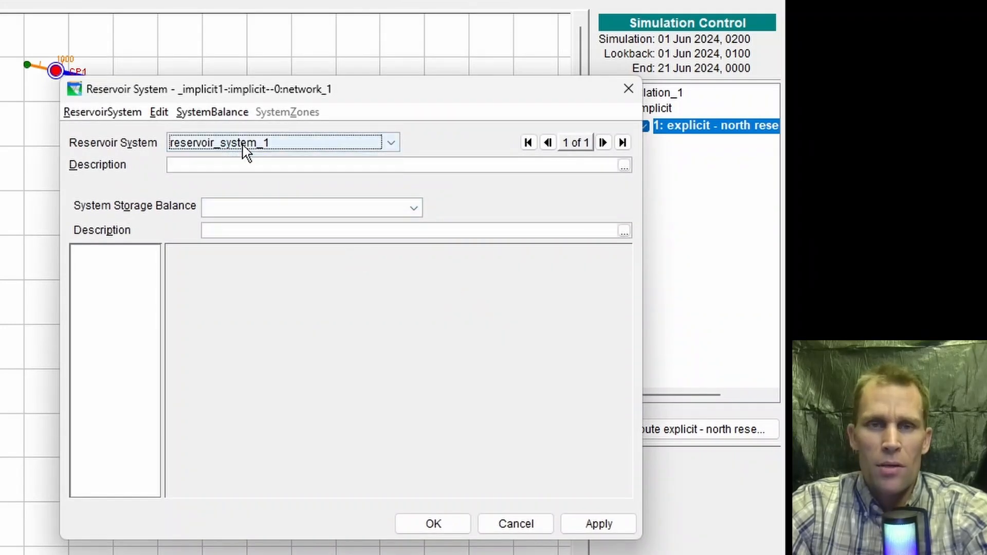
drag(233, 90, 357, 89)
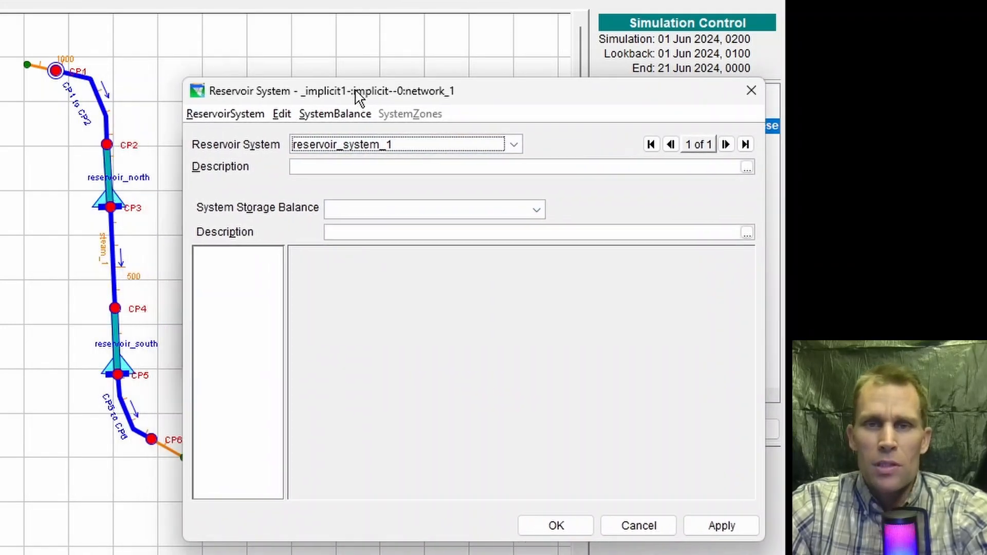
click(336, 114)
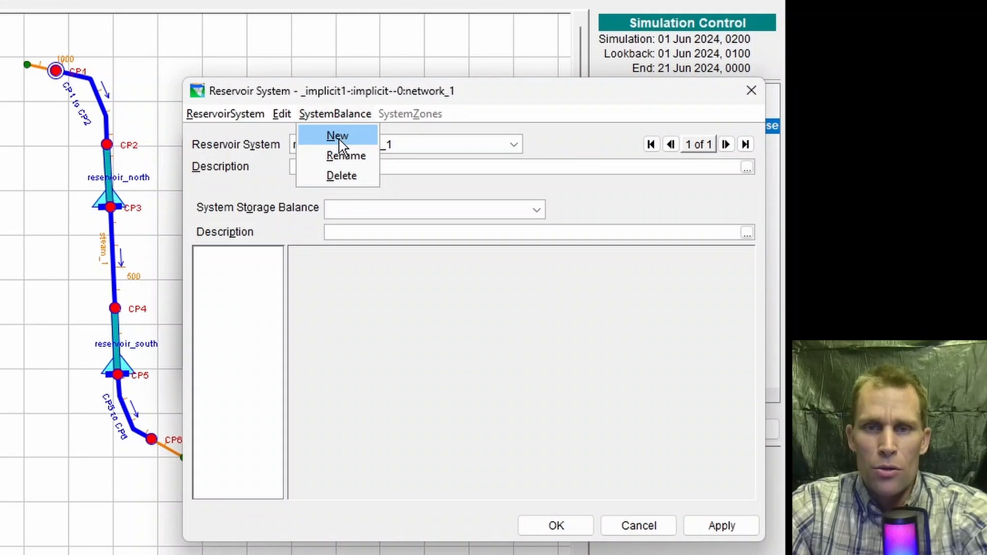
click(342, 140)
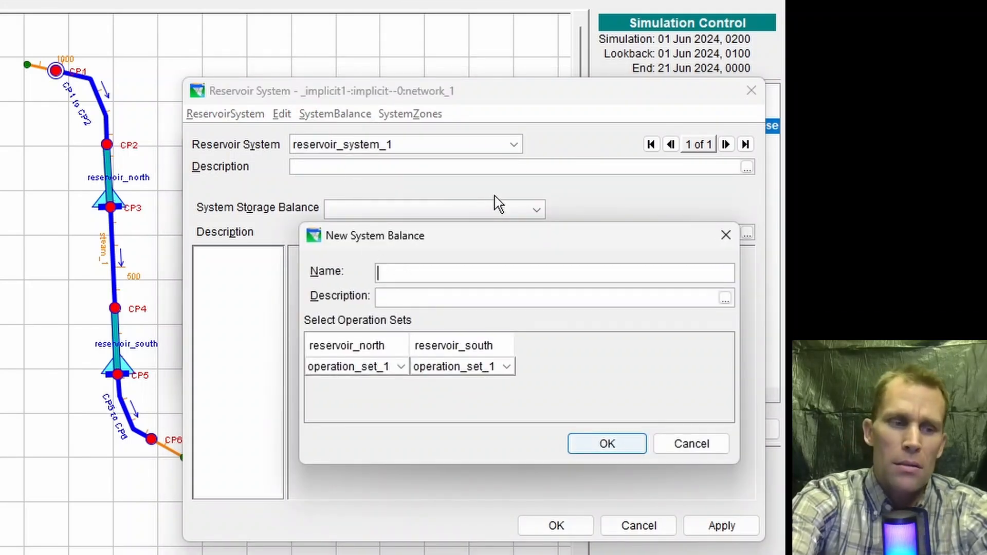
text(system_)
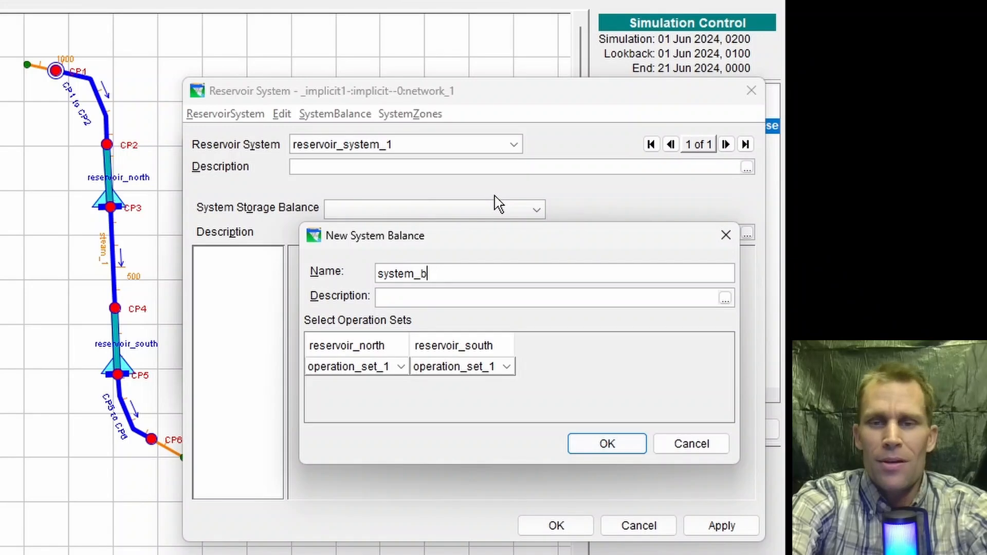
text(bal)
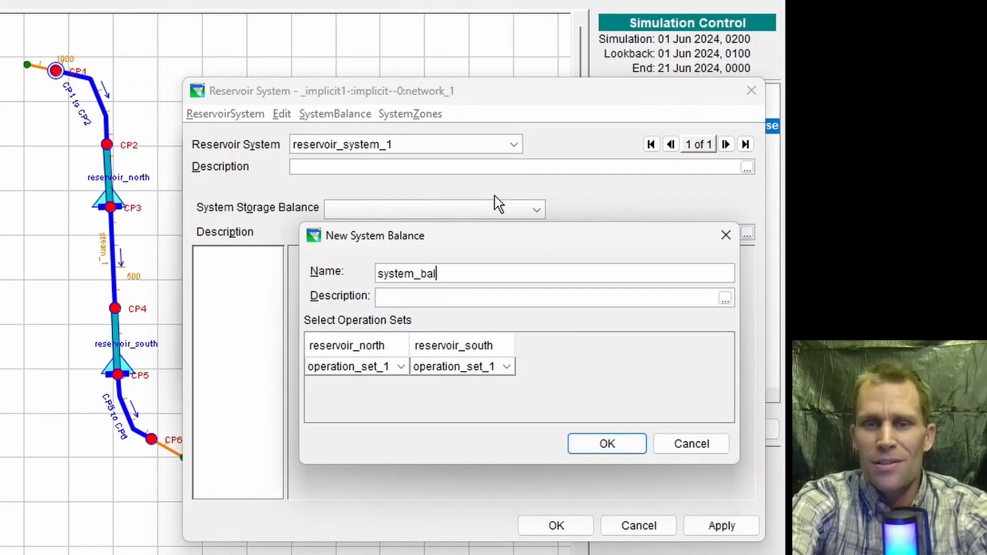
text(ance_1)
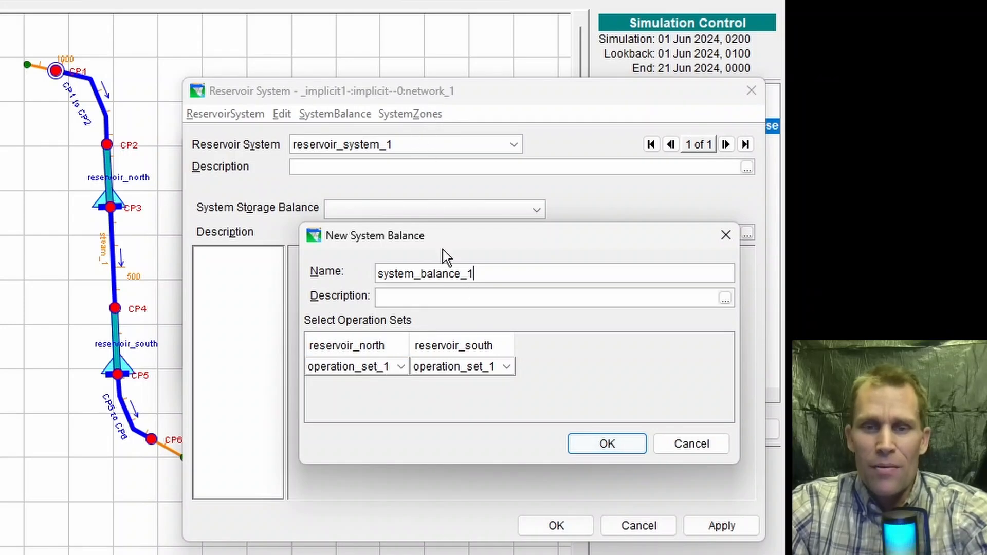
drag(504, 275, 333, 284)
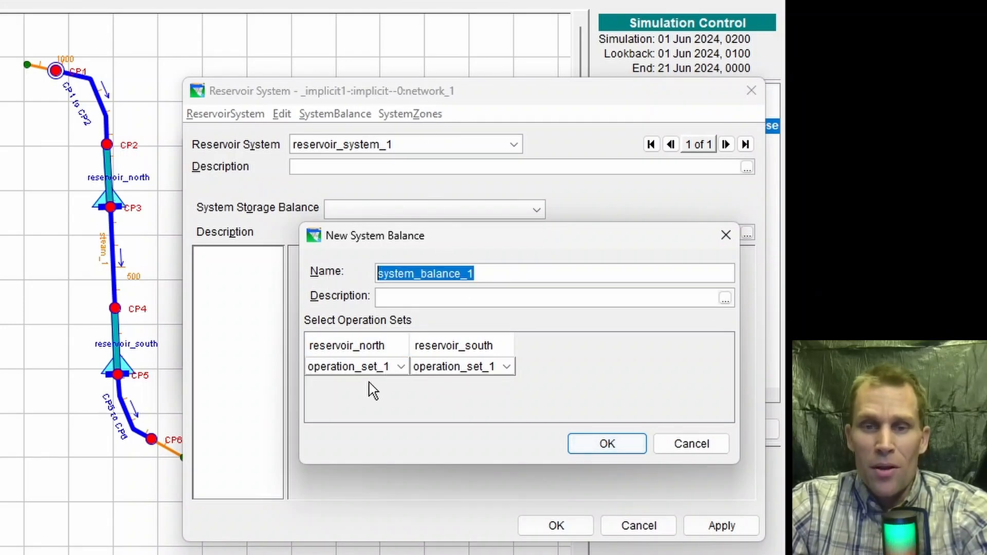
Assign operation_set_1 to both reservoir_north and reservoir_south, and create the system balance.
click(401, 367)
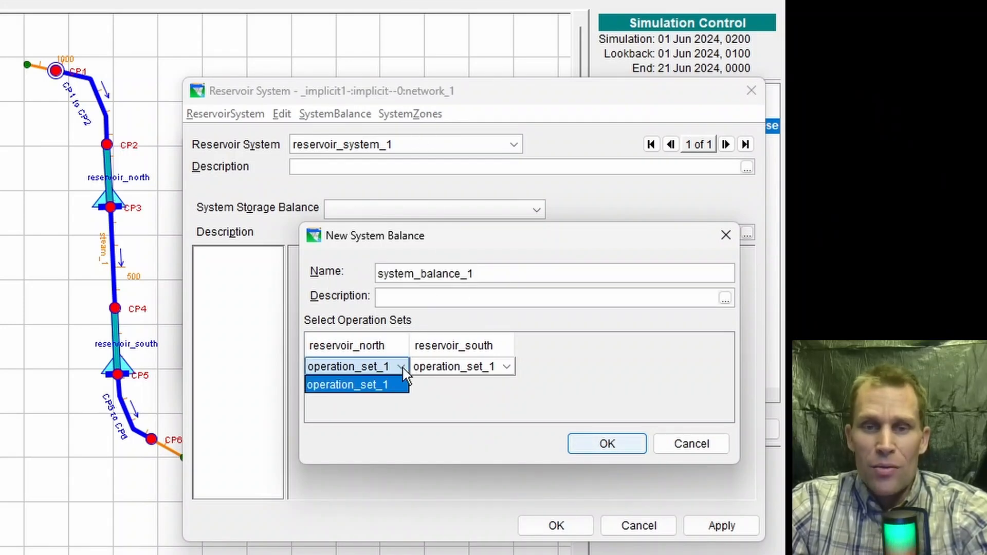
click(383, 393)
click(507, 370)
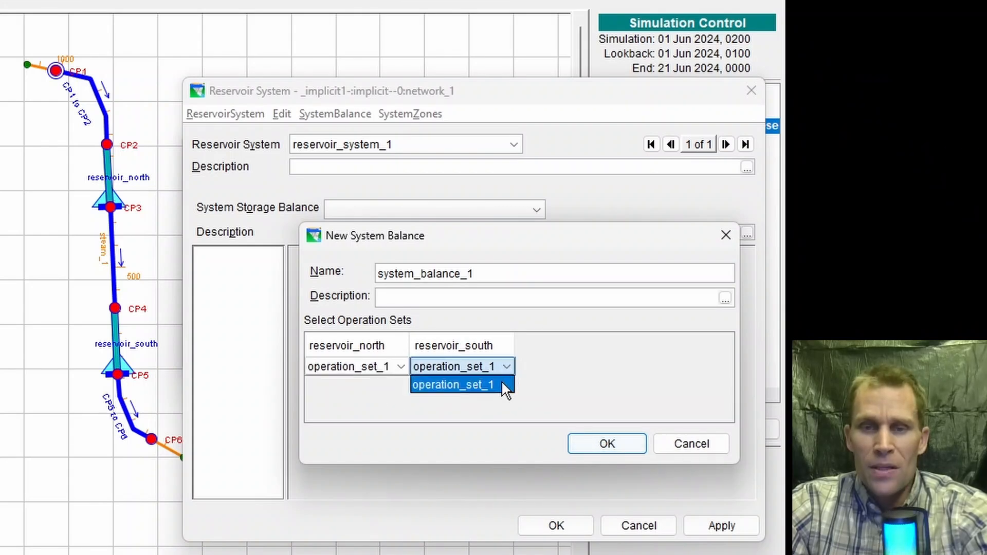
click(502, 383)
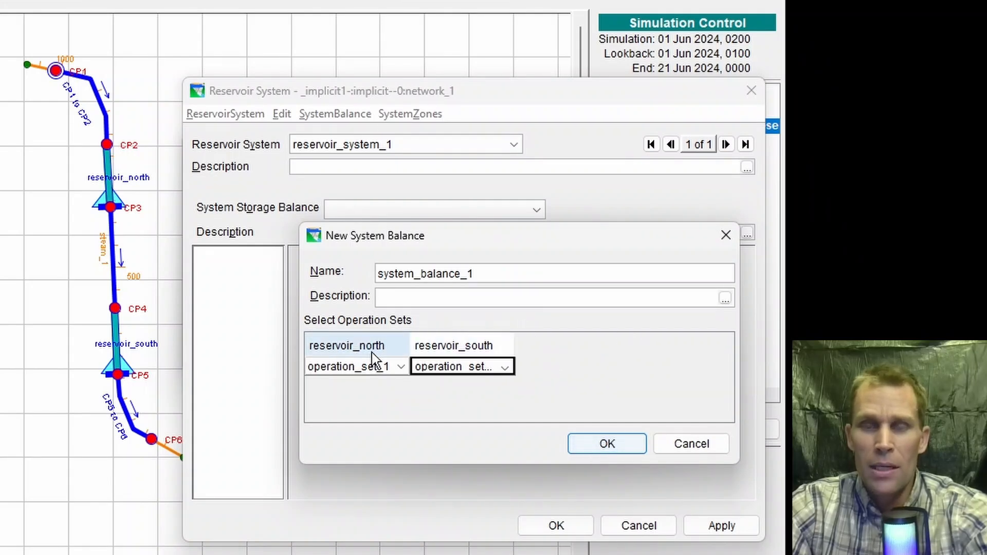
click(573, 366)
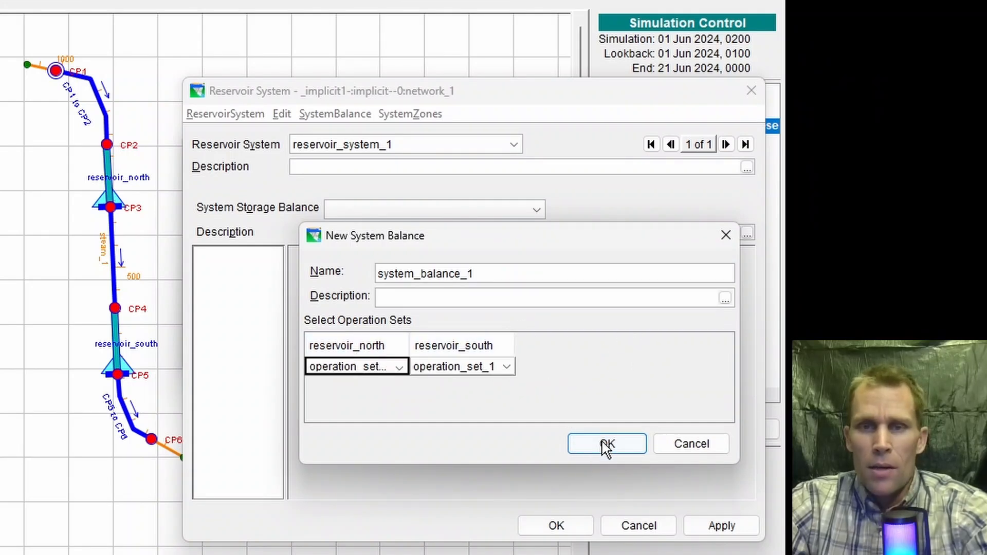
click(606, 445)
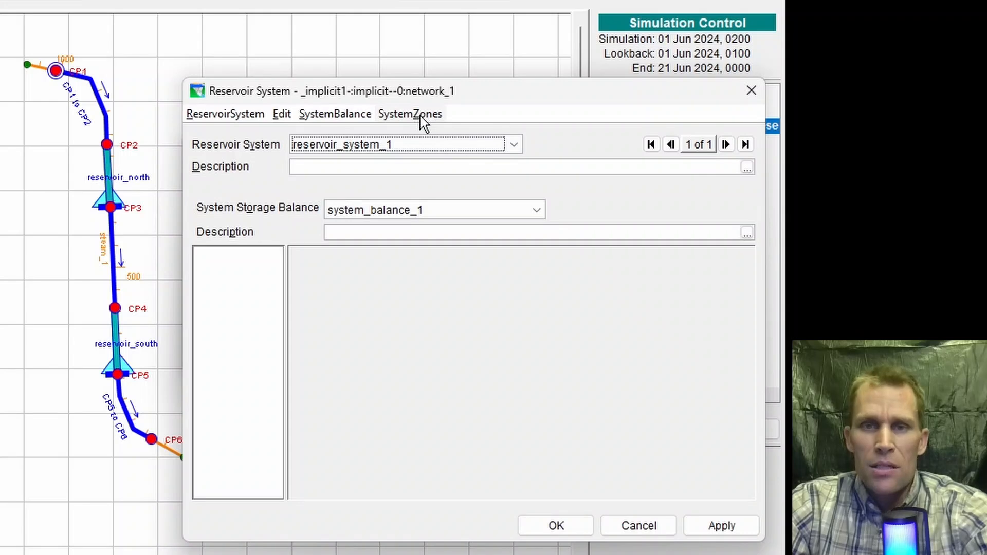
Add a system storage zone named conservation_zone to system_balance_1, and slightly enlarge the editor window.
click(421, 116)
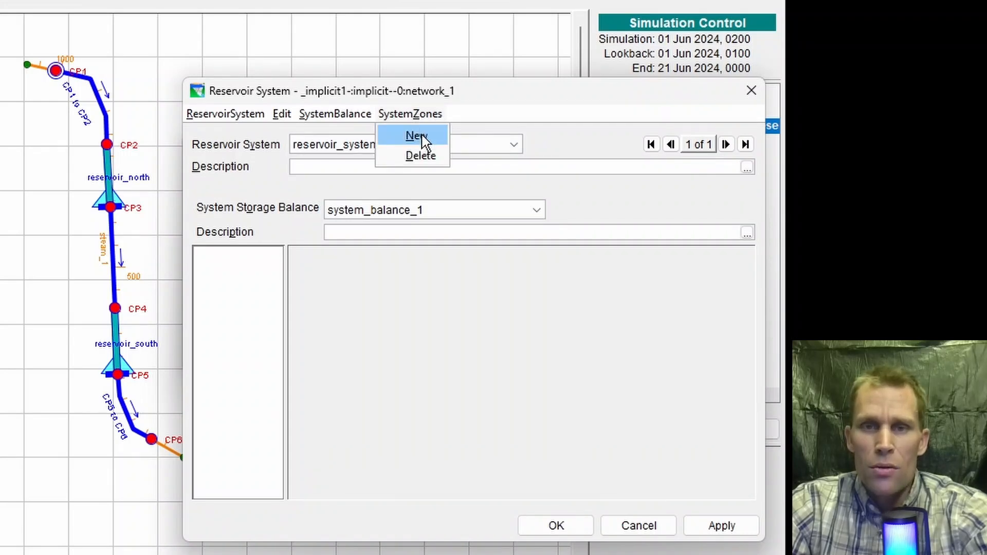
click(421, 136)
text(conservation_zone)
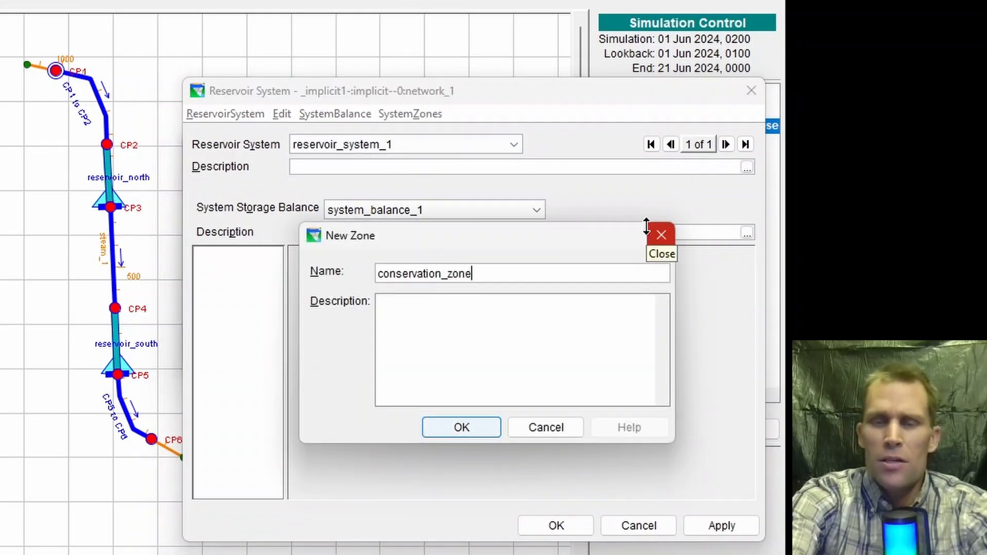
click(477, 435)
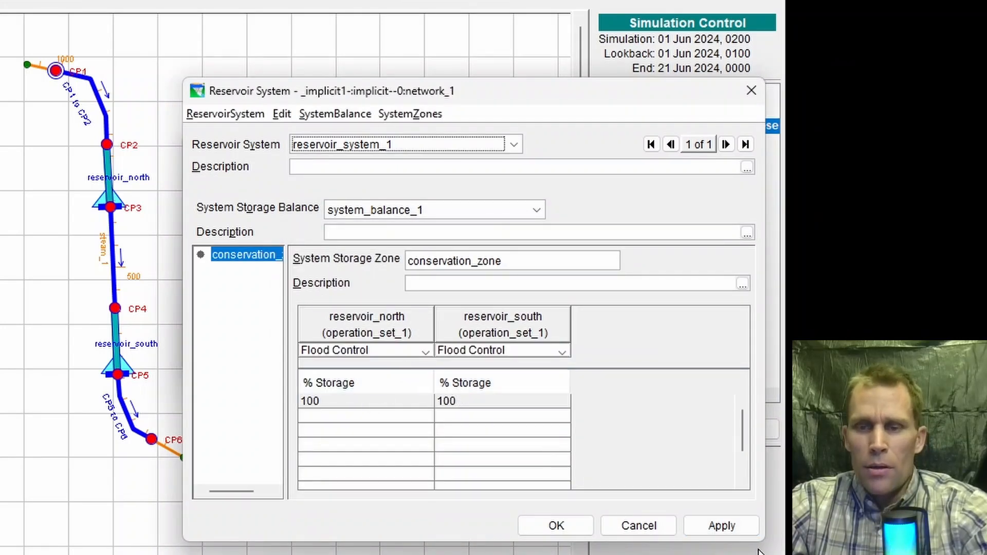
drag(761, 549, 767, 551)
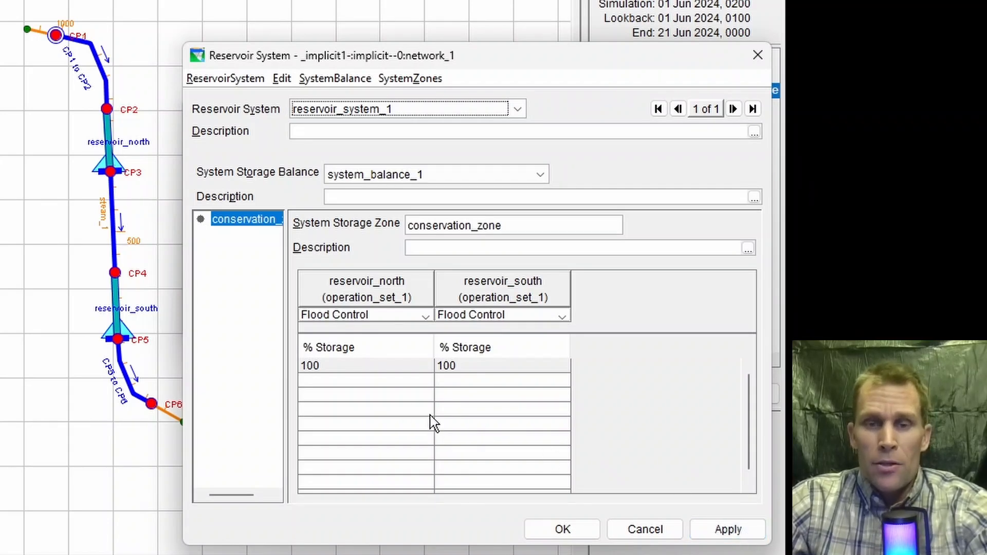
Below the existing storage row, enter 100 % for reservoir_north with 0 % for reservoir_south, followed by a row of 0 % for both.
click(375, 382)
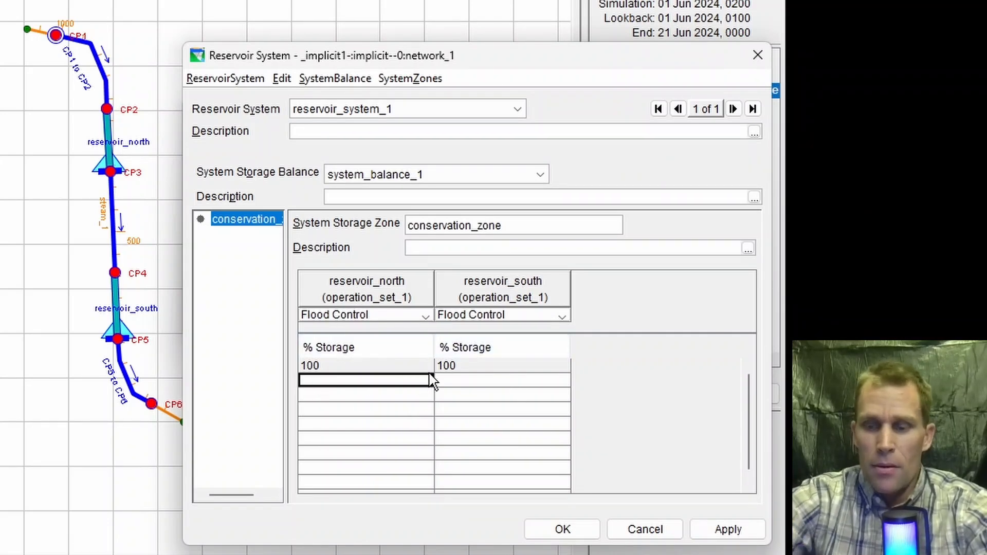
text(100)
key(Tab)
text(0)
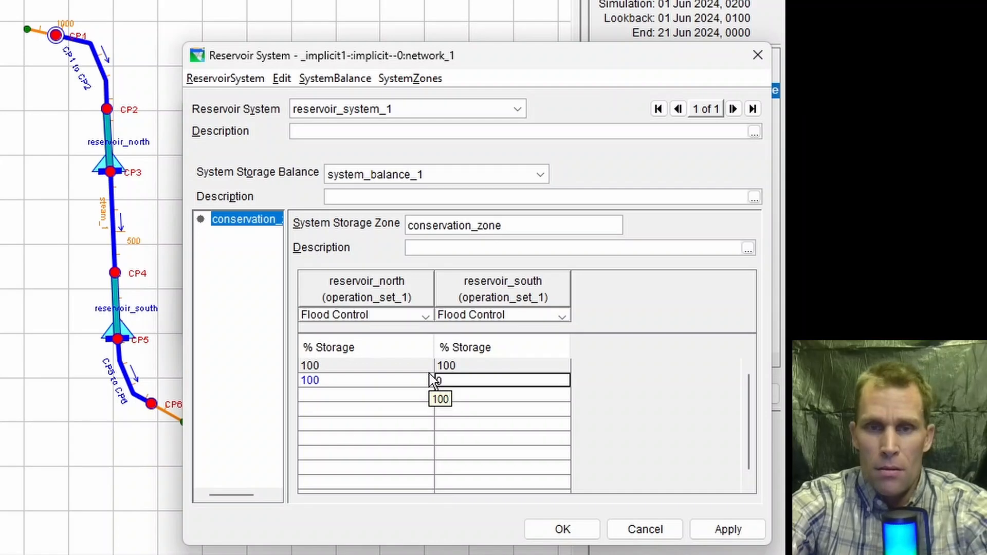
key(Tab)
text(0)
key(Tab)
text(0)
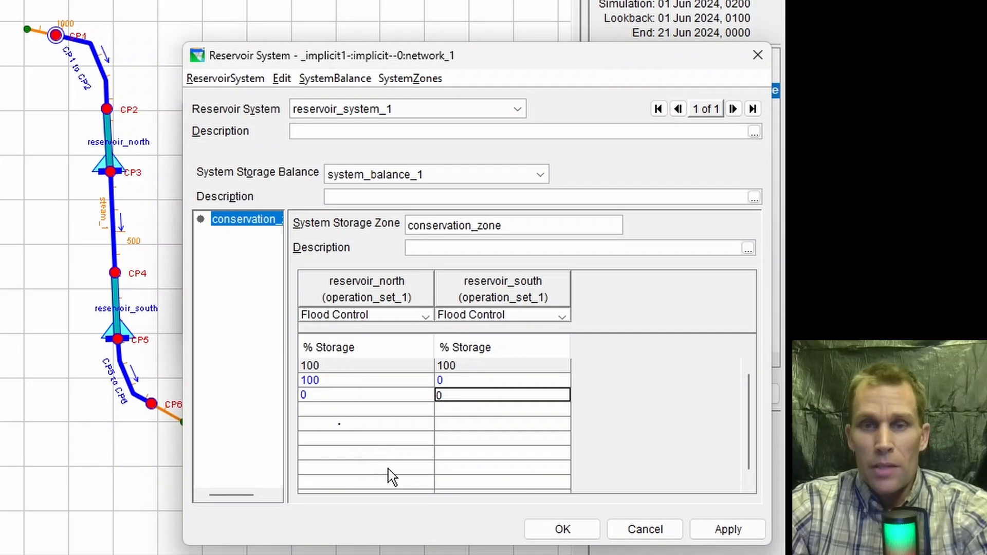
Examine the storage percentage pairs of conservation_zone row by row, comparing reservoir_north with reservoir_south.
click(329, 403)
click(453, 403)
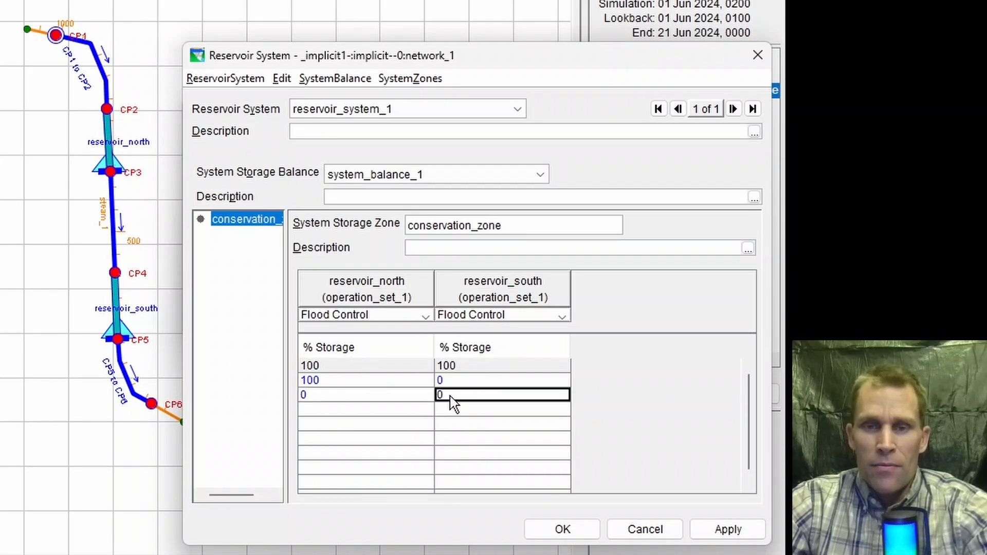
click(404, 395)
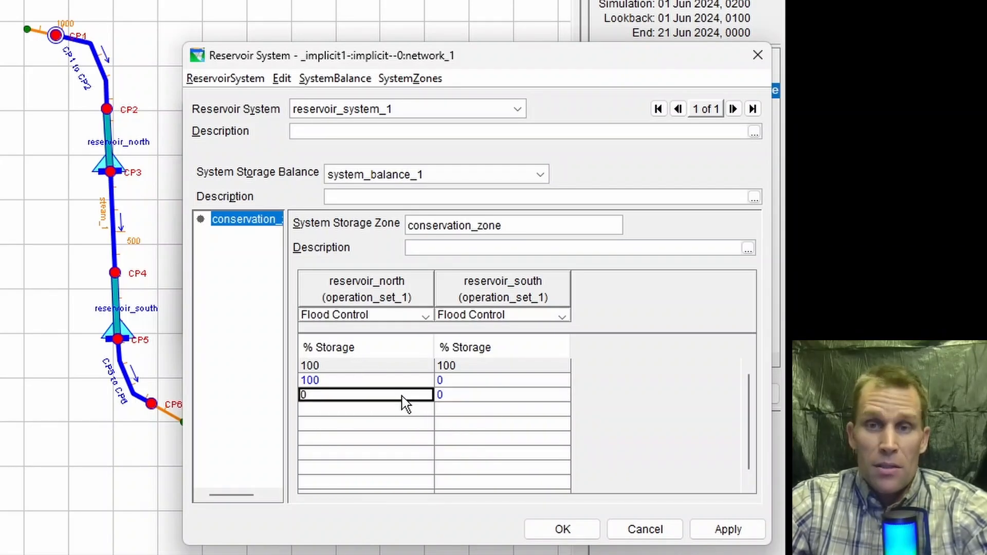
click(368, 365)
click(477, 368)
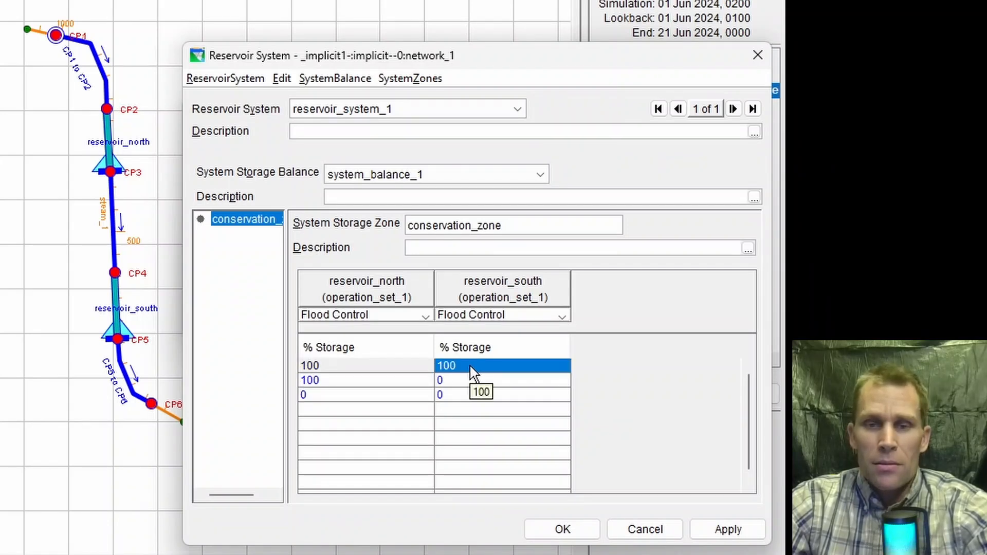
click(327, 382)
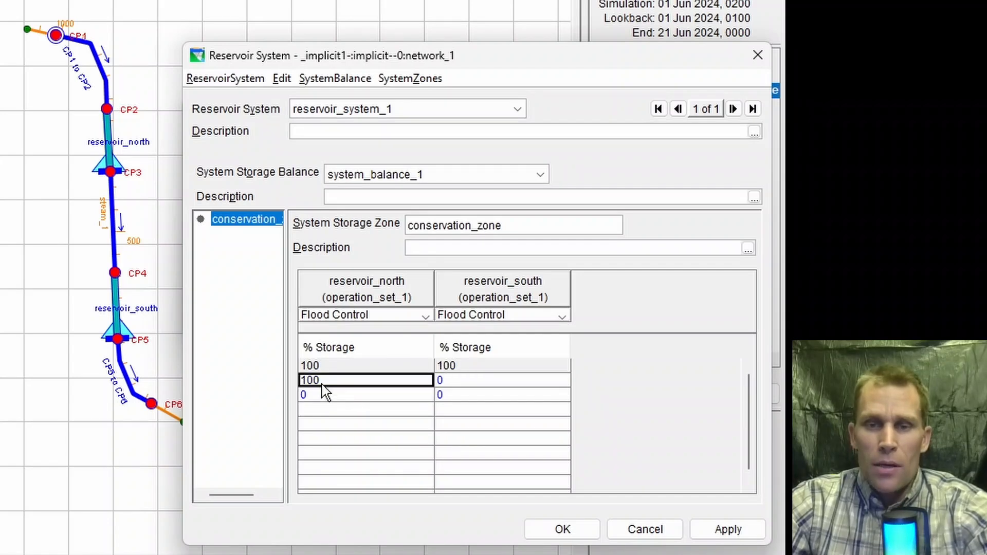
click(455, 387)
click(356, 386)
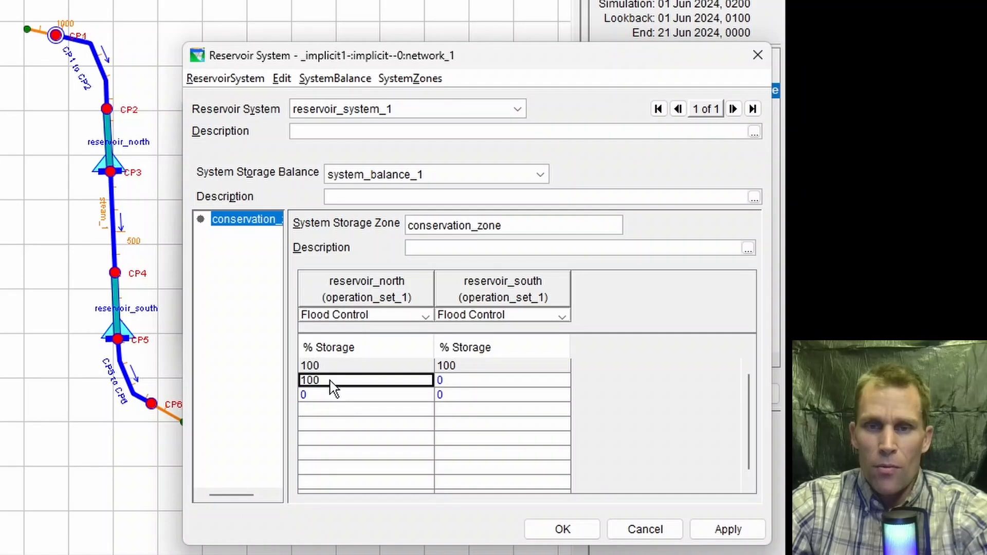
click(457, 385)
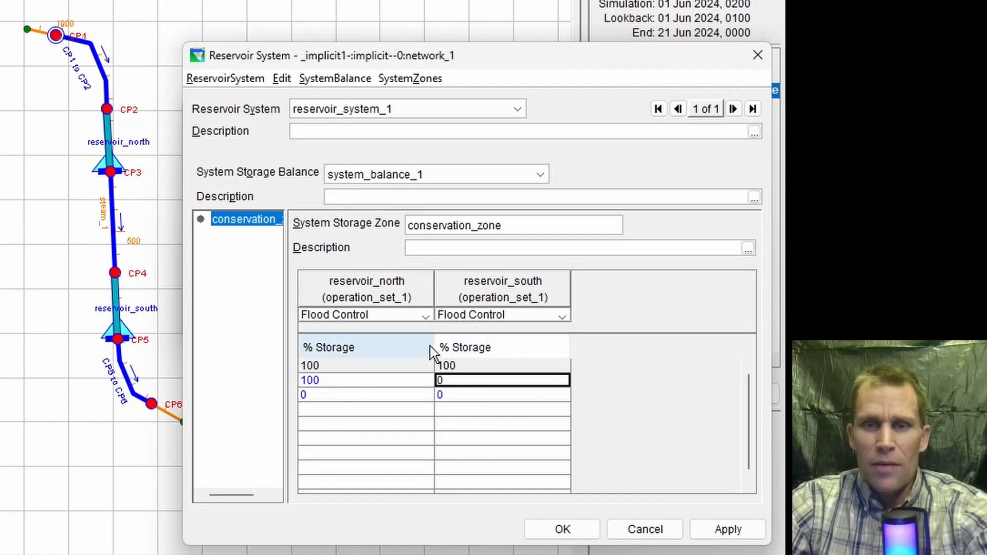
Assign the Conservation zone of both reservoir_north and reservoir_south to conservation_zone, then apply and accept the reservoir system.
click(425, 315)
click(396, 342)
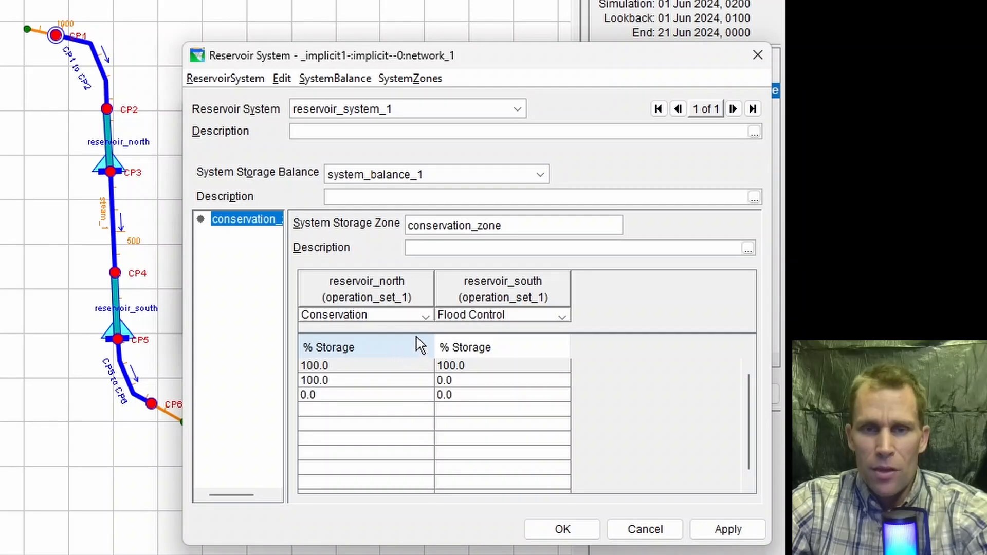
click(560, 317)
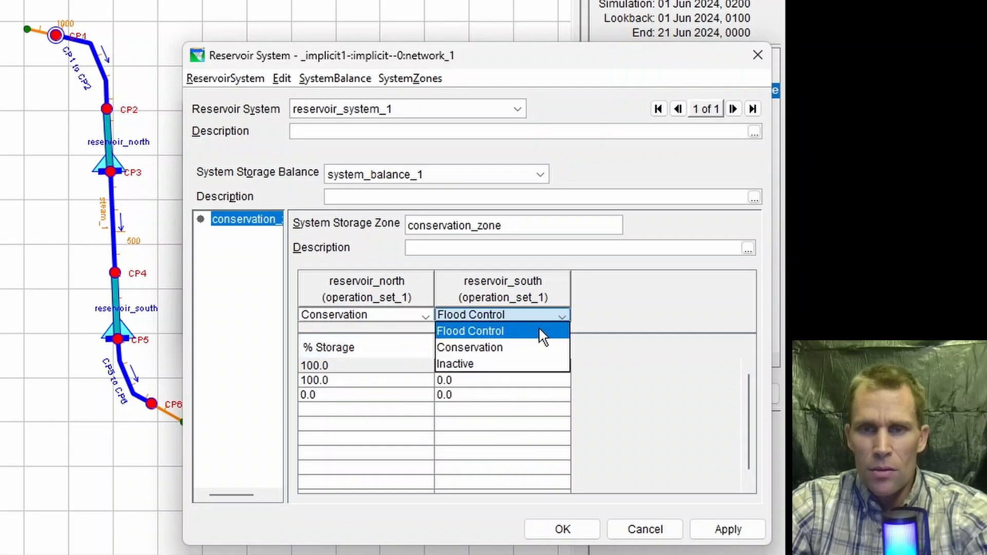
click(519, 343)
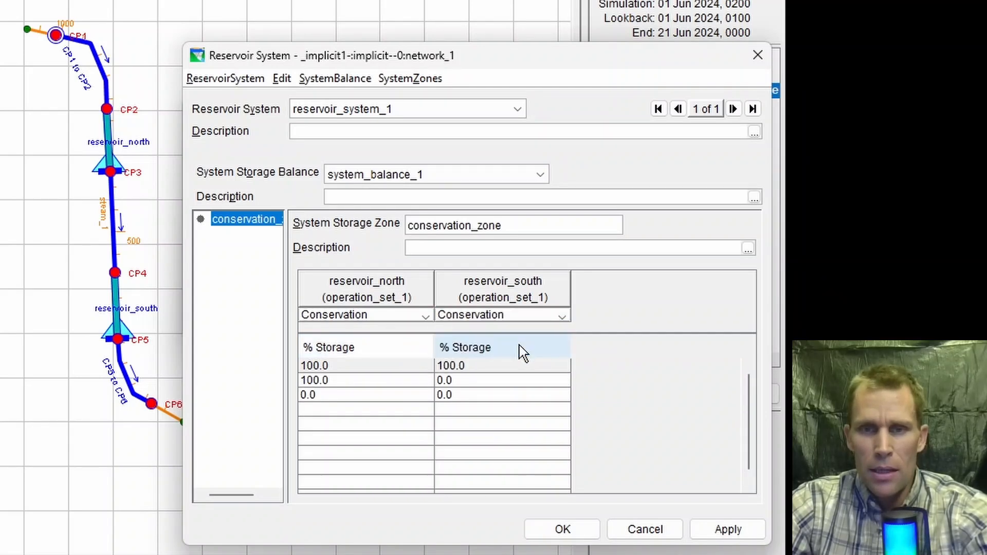
click(719, 535)
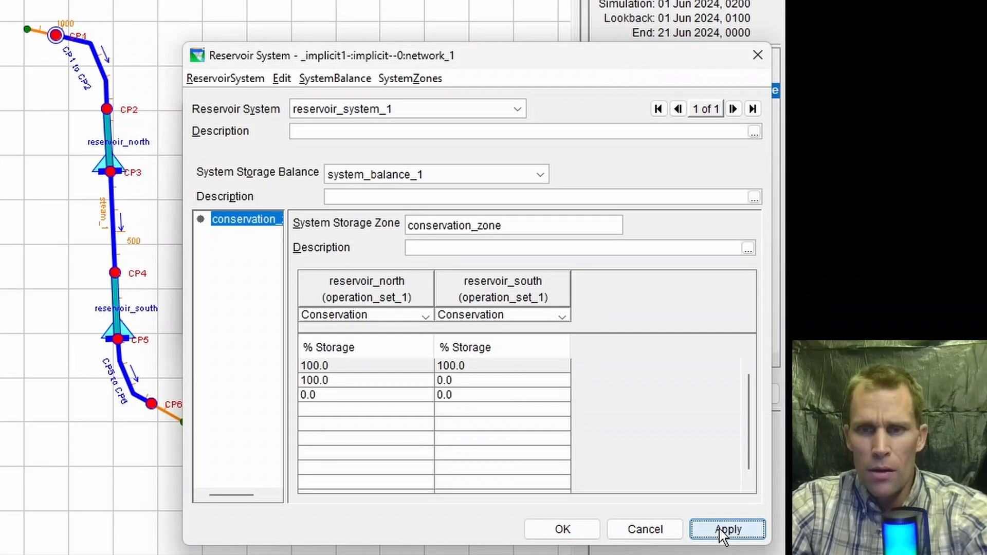
click(571, 532)
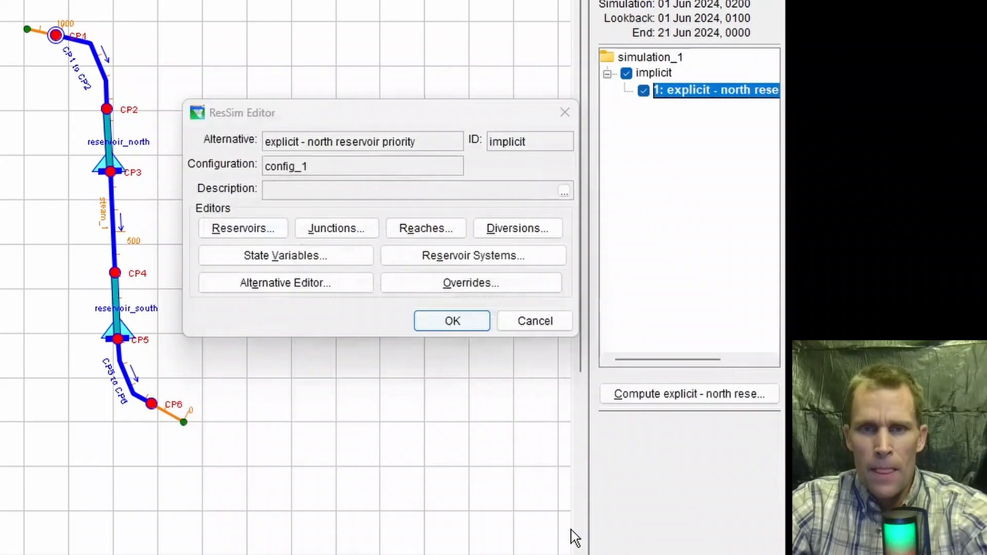
In the trial's alternative operations, set reservoir_system_1's storage balance to system_balance_1, save the alternative and accept the run edits.
click(284, 286)
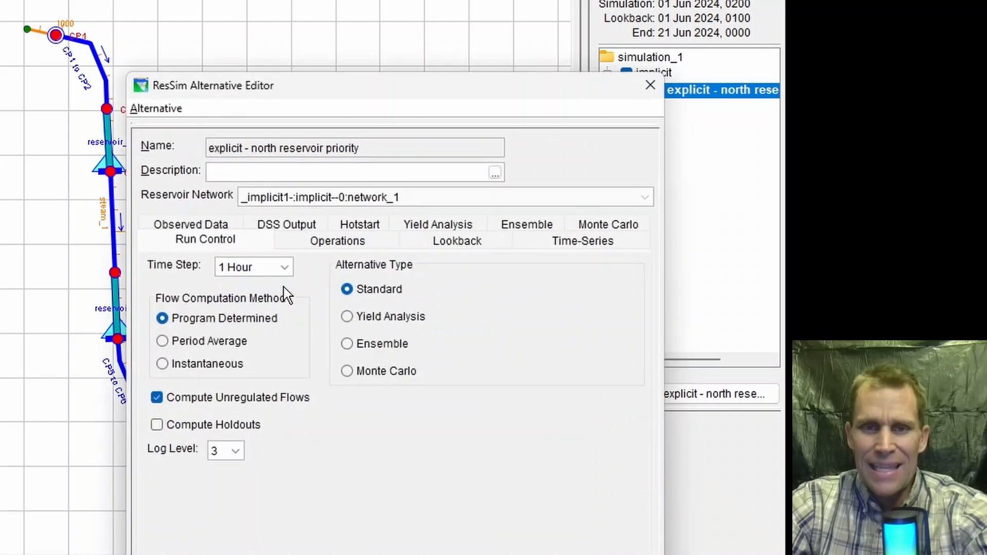
click(330, 250)
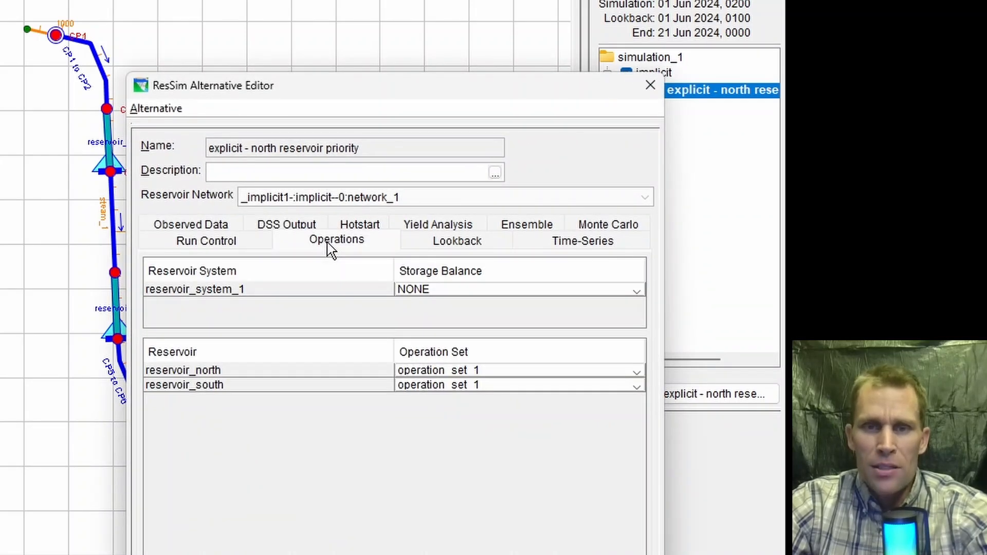
click(448, 291)
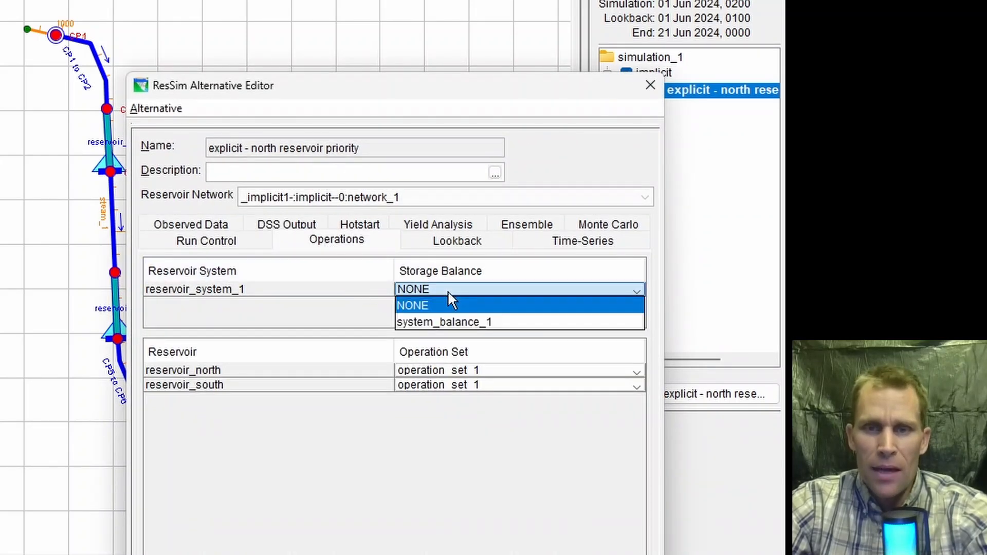
click(459, 329)
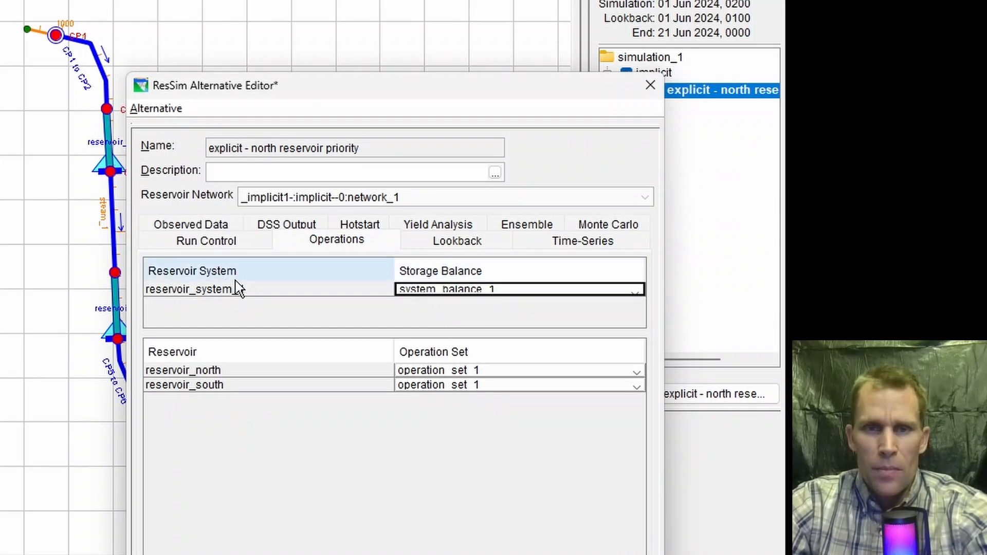
click(168, 108)
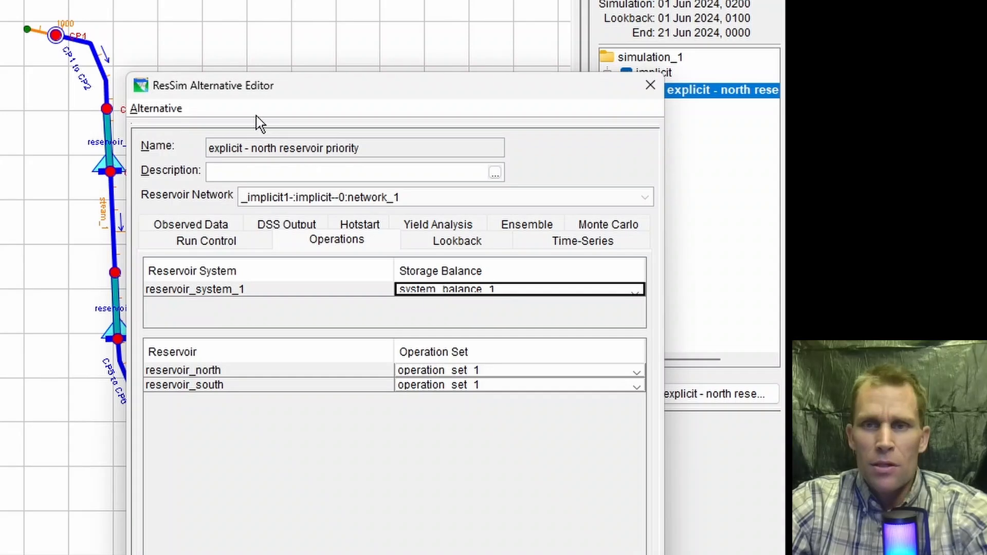
double_click(657, 89)
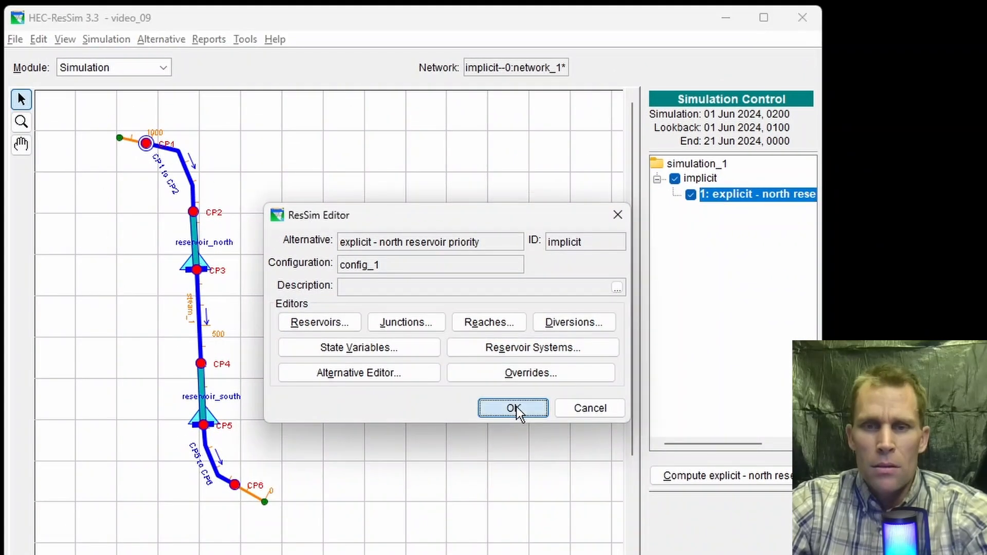
click(453, 321)
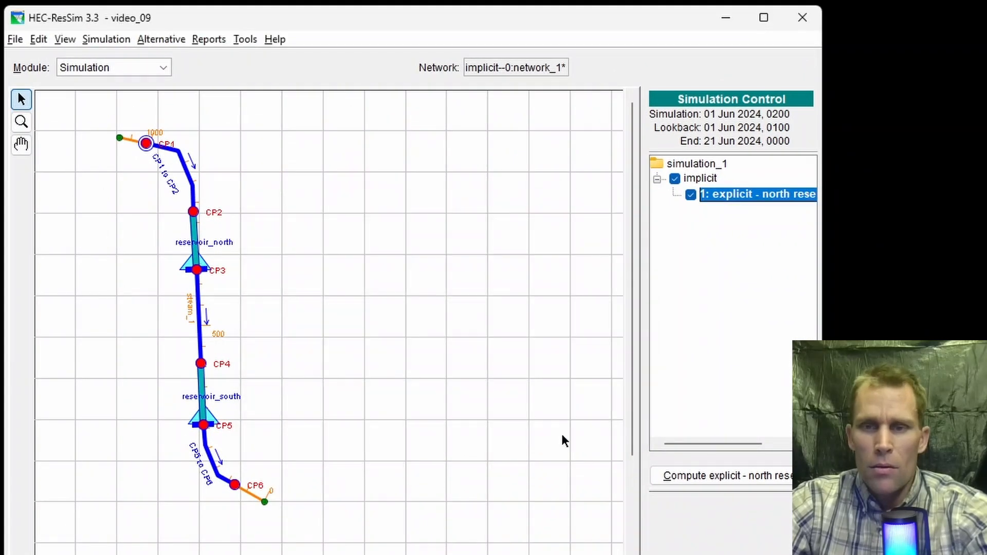
Compute the explicit - north reservoir priority trial and view reservoir_north's plot with both the implicit and explicit runs.
click(699, 480)
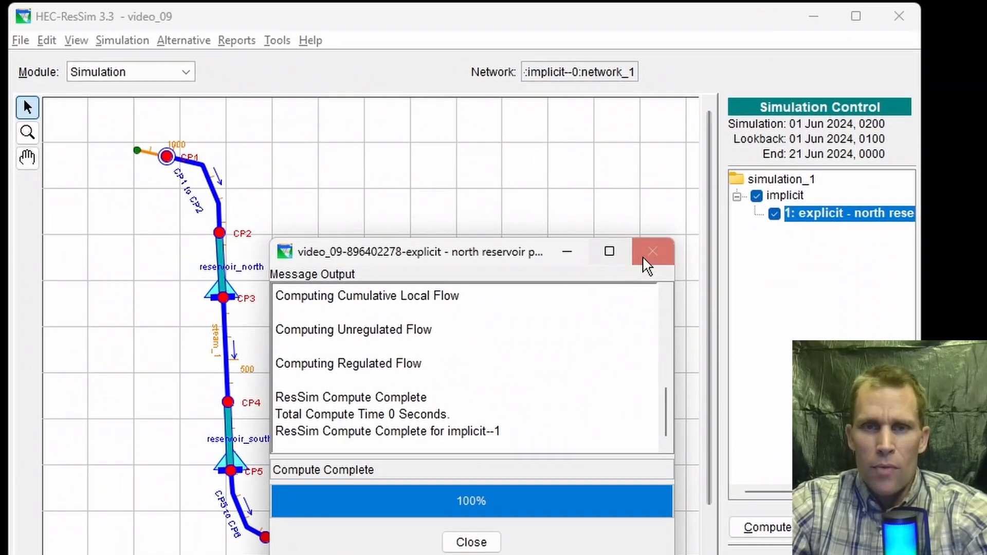
click(588, 231)
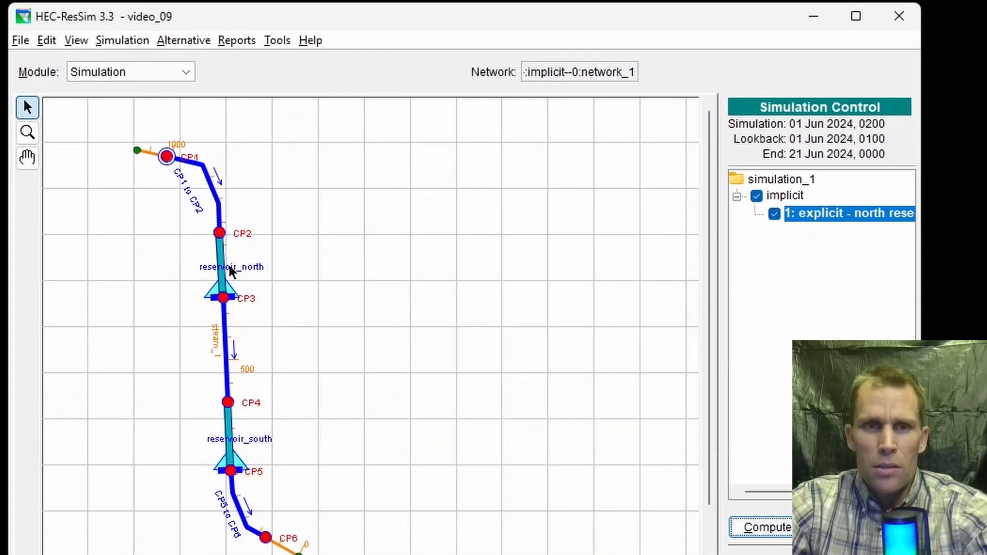
right_click(239, 286)
click(264, 350)
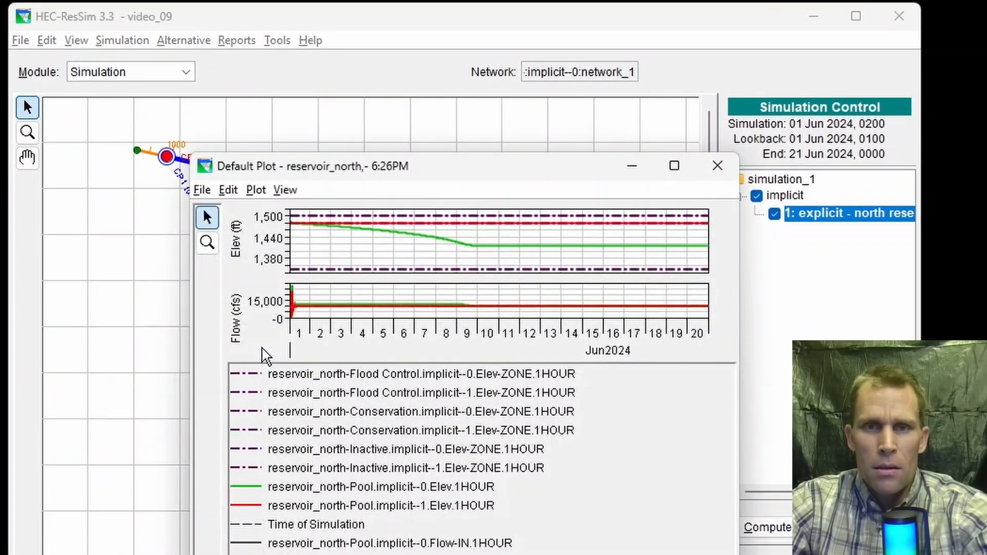
click(718, 165)
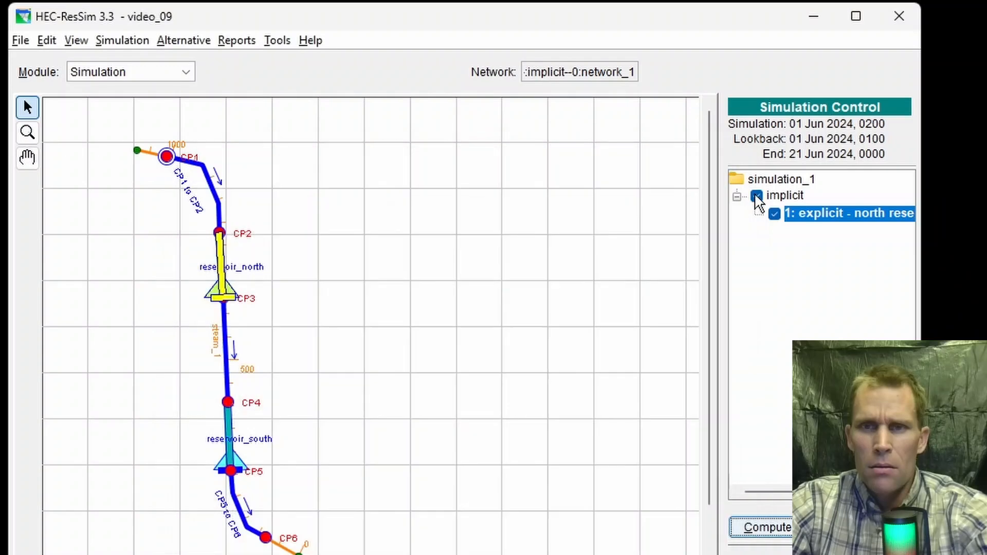
Exclude the implicit run from the displayed results and plot reservoir_north for the explicit trial alone.
click(756, 197)
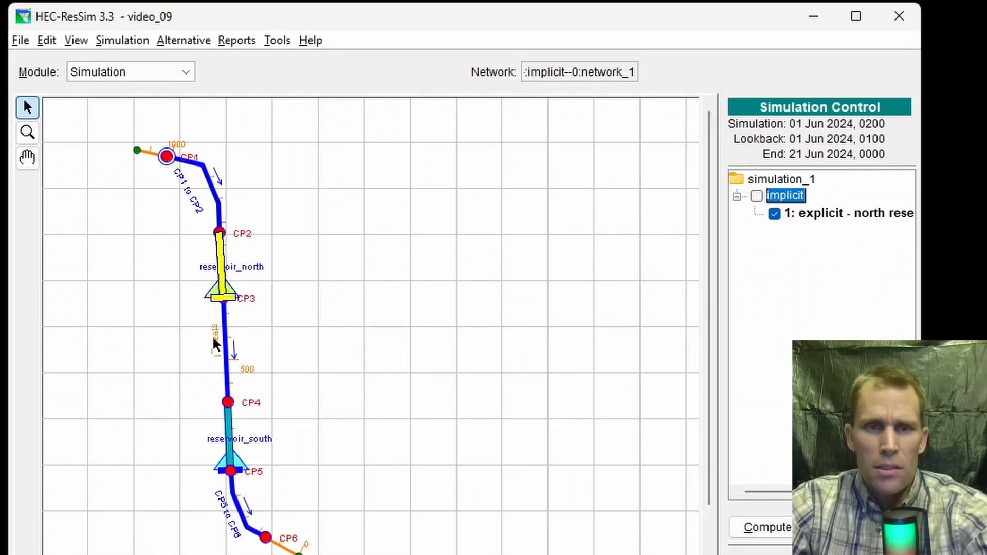
right_click(226, 293)
click(265, 354)
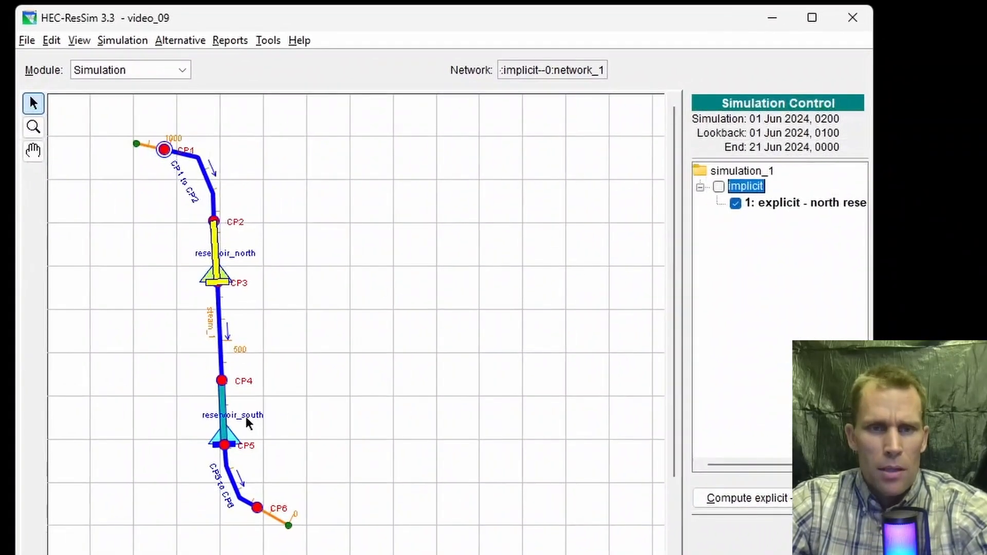
Plot reservoir_south for the explicit trial and enlarge the plot to examine its pool elevation and flow over time.
right_click(228, 434)
click(265, 486)
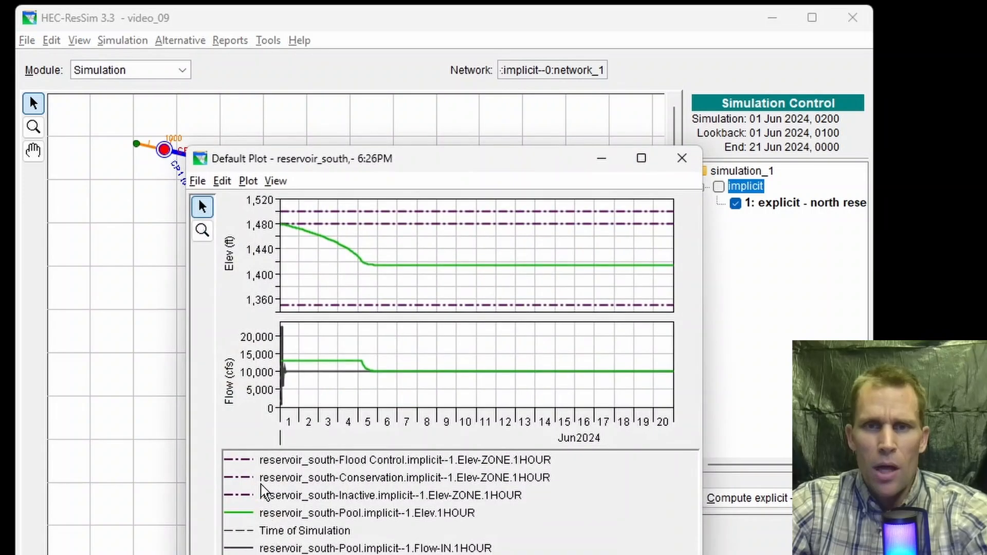
double_click(465, 165)
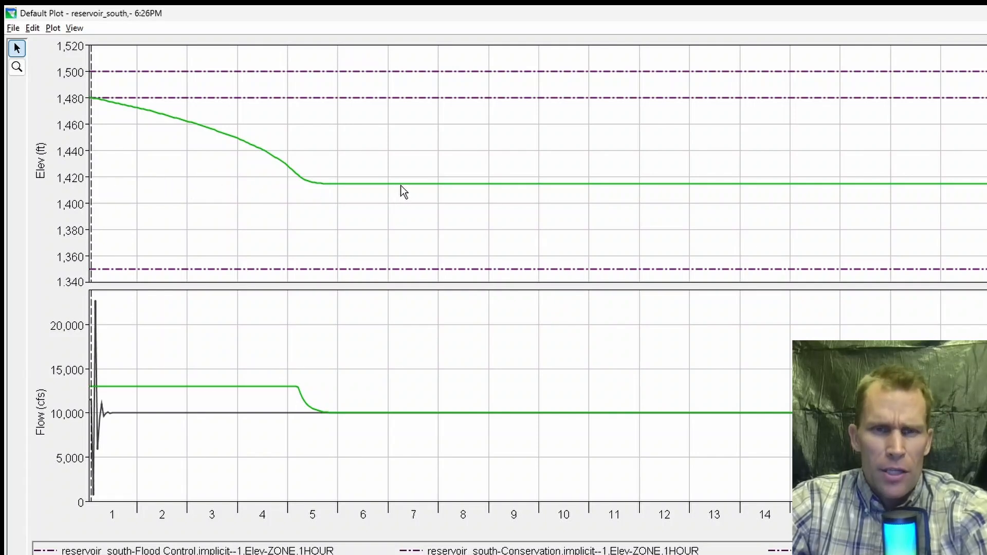
mouse_move(418, 185)
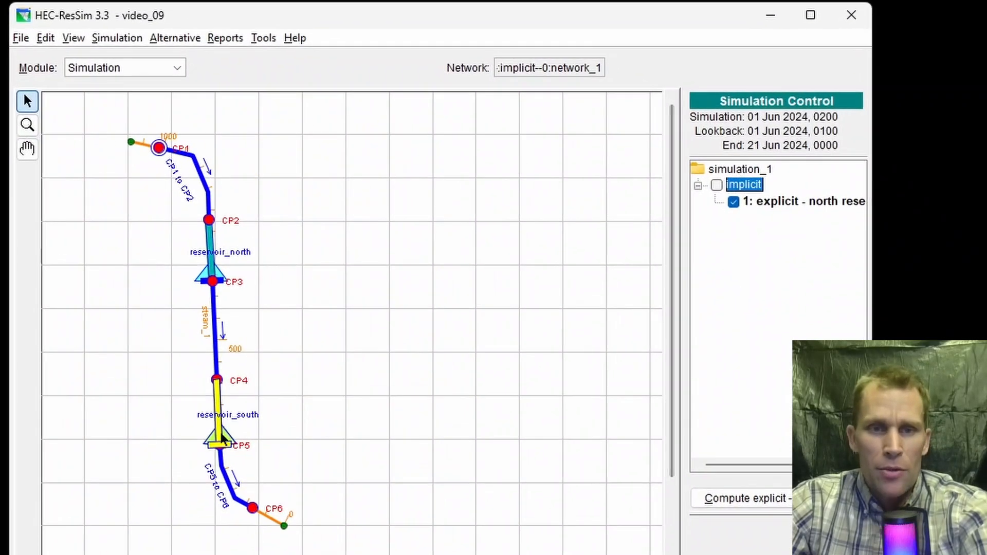
Examine reservoir_south's pool table for the storage at elevations 1410, 1420 and 1480 ft, then close the reservoir properties.
right_click(232, 441)
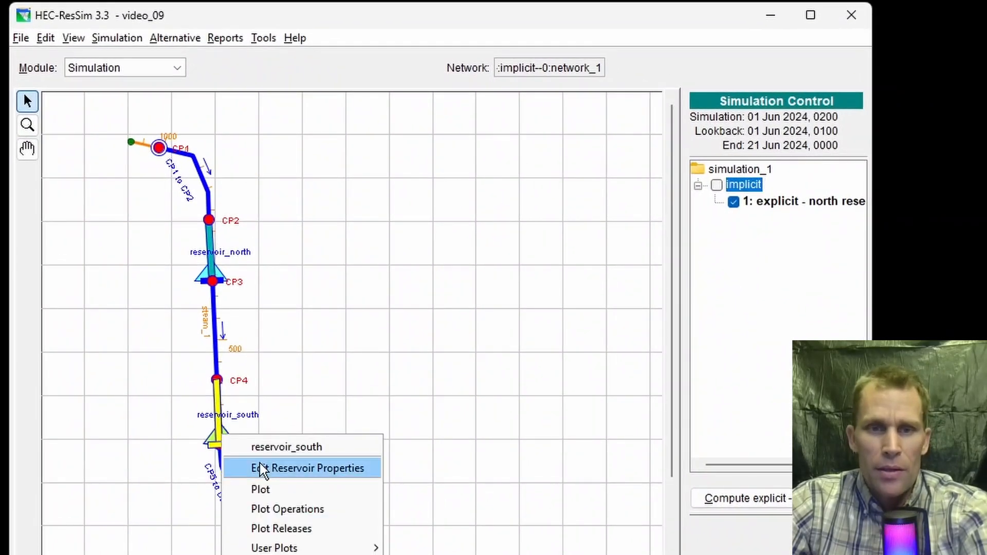
click(275, 469)
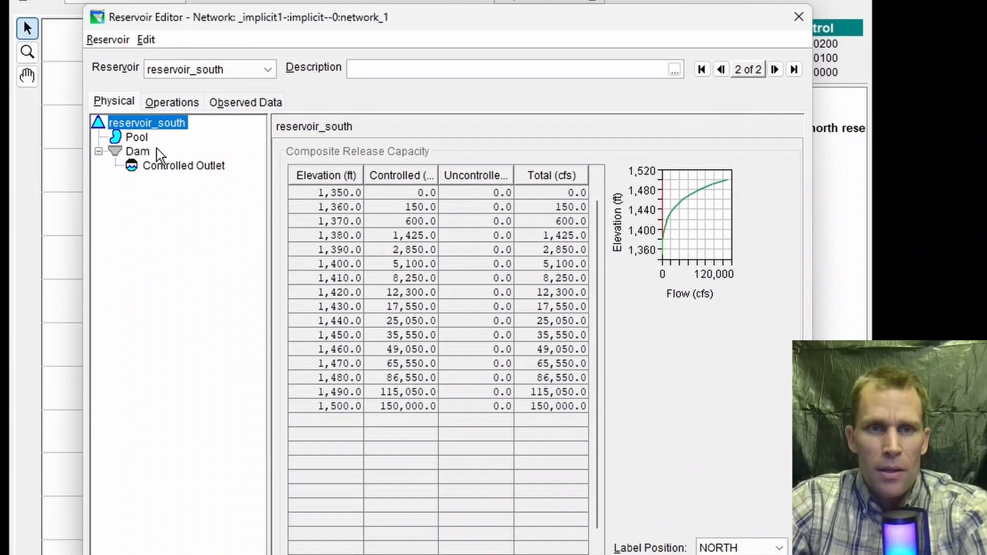
click(137, 137)
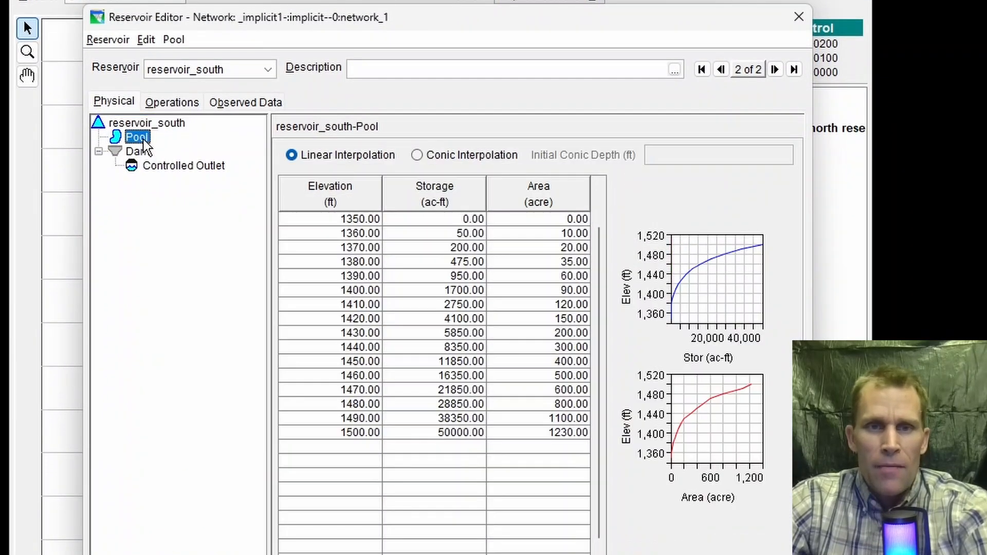
click(349, 306)
click(353, 317)
click(355, 305)
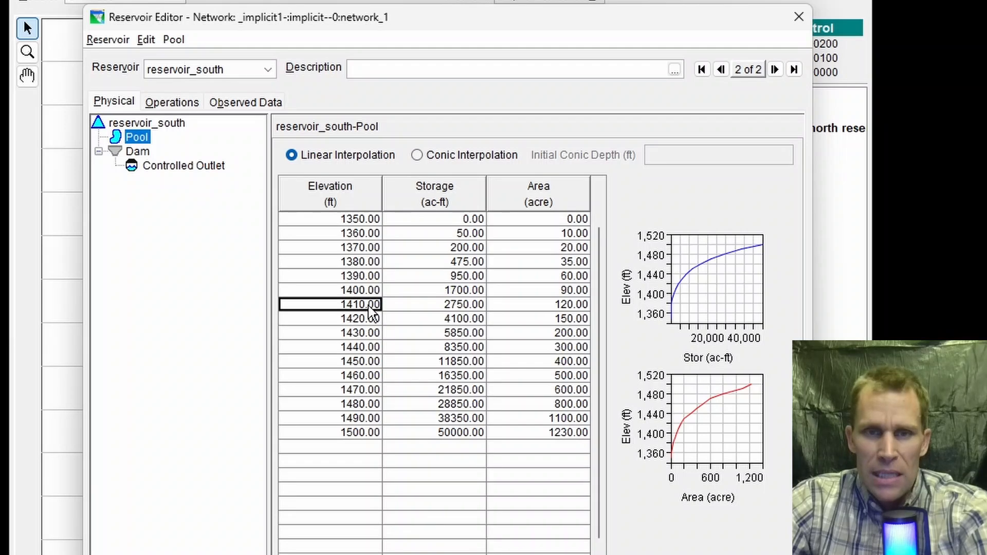
click(456, 305)
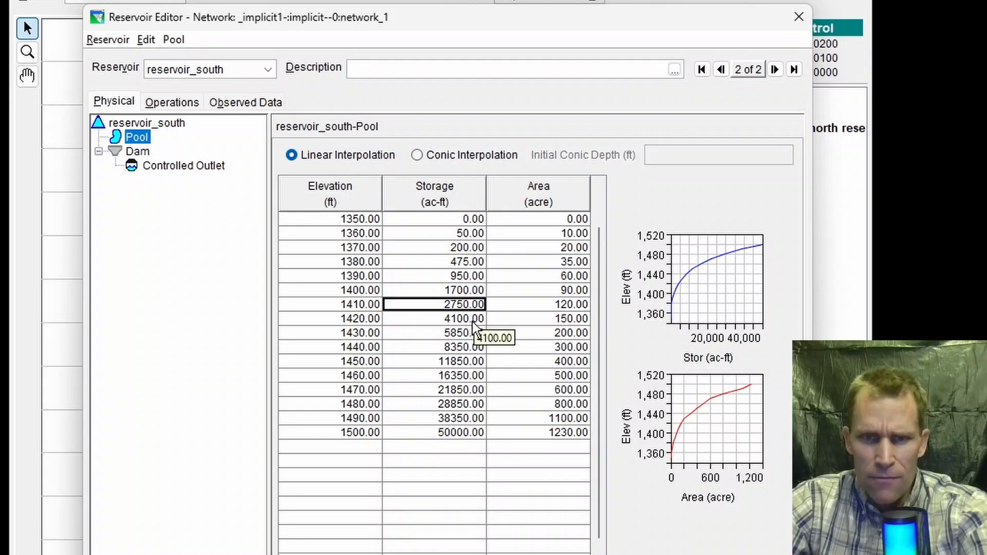
click(468, 319)
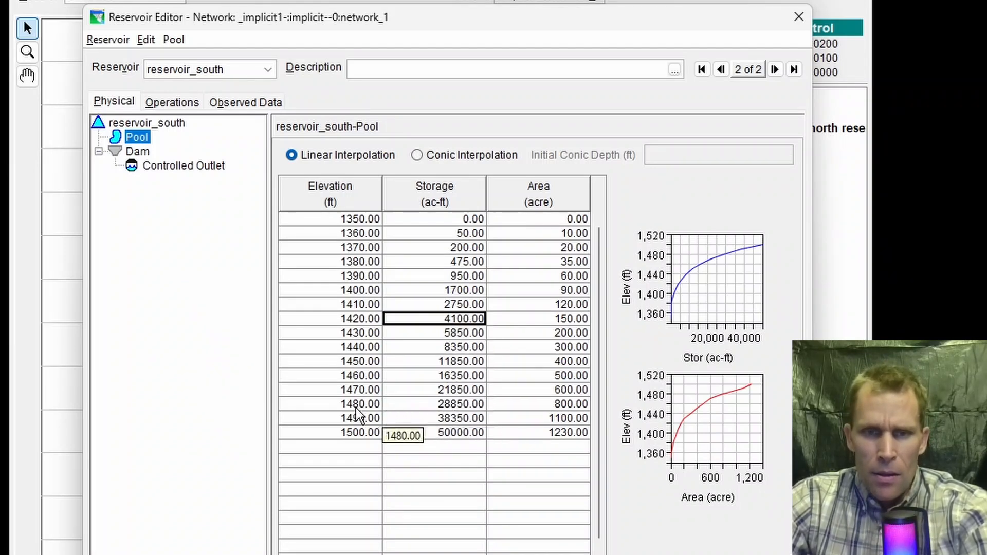
drag(358, 408, 435, 411)
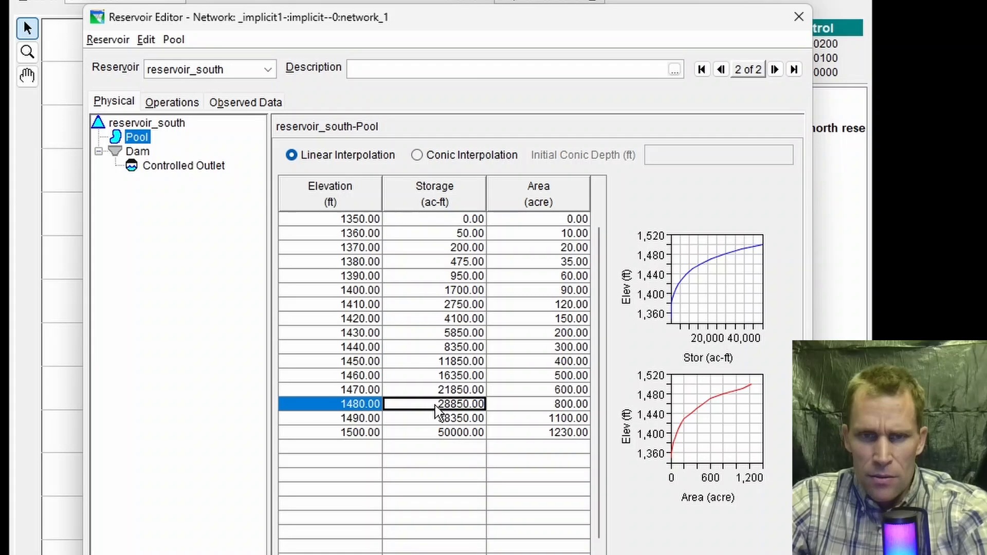
click(363, 412)
click(411, 411)
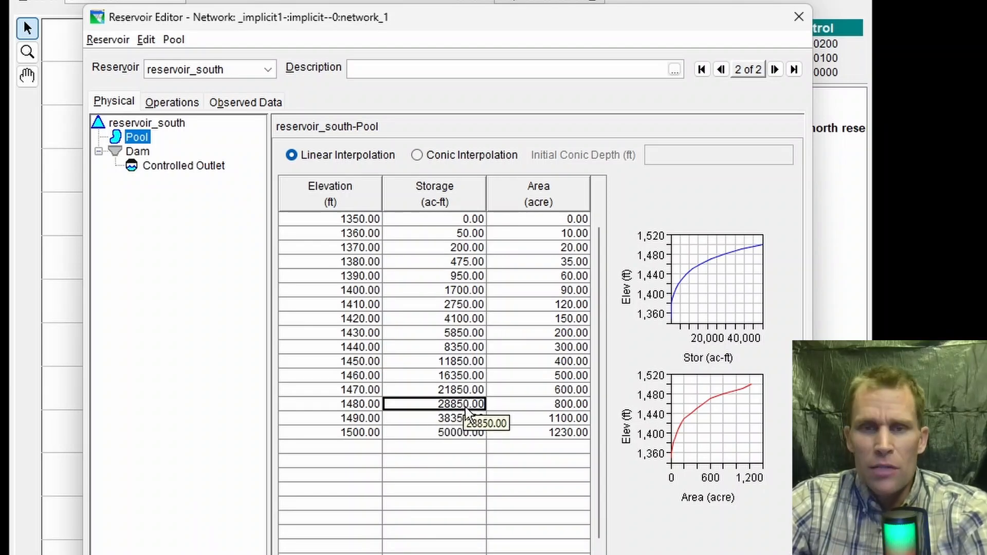
click(800, 30)
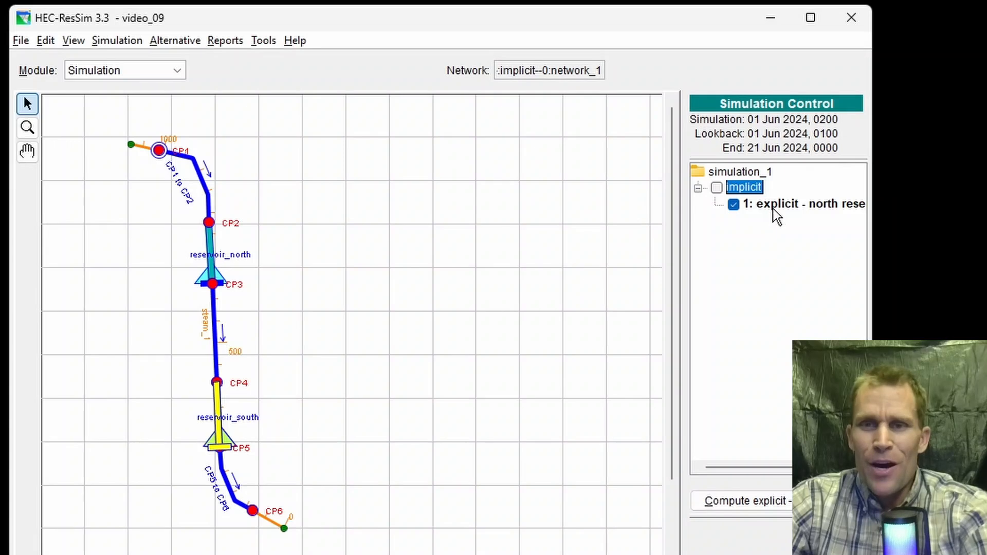
Open the explicit trial's system storage balance and set reservoir_south to 20% in the row where reservoir_north is 100% below the top row.
right_click(771, 205)
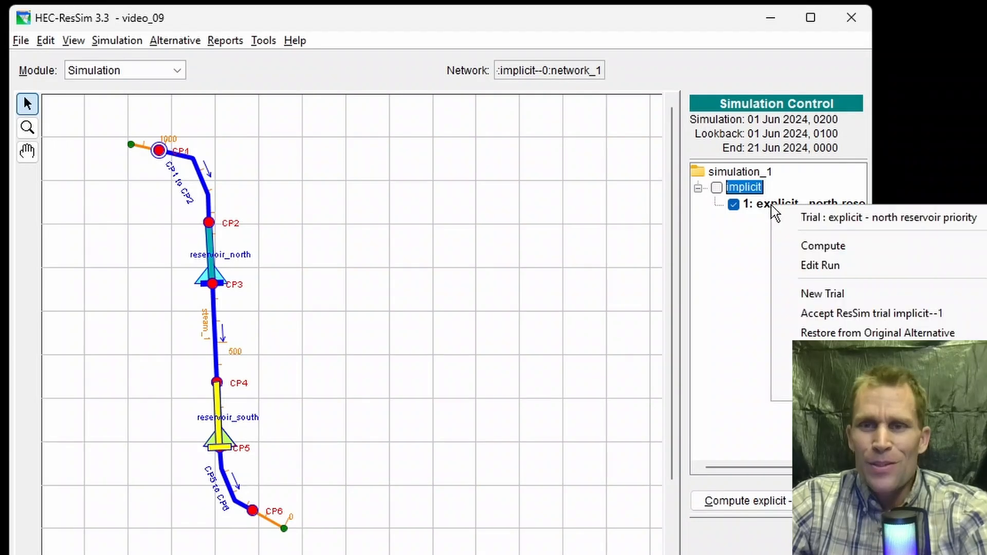
click(811, 266)
click(490, 406)
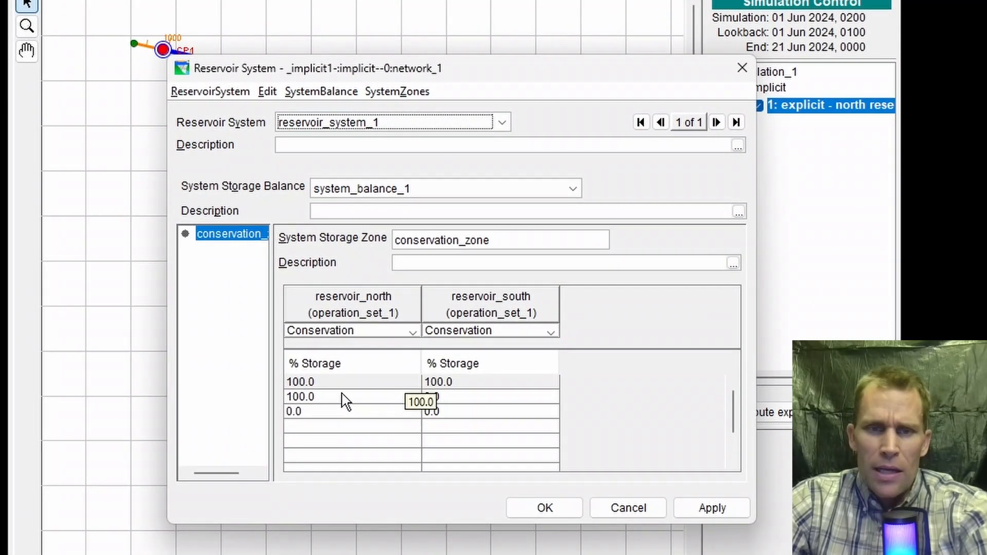
click(332, 486)
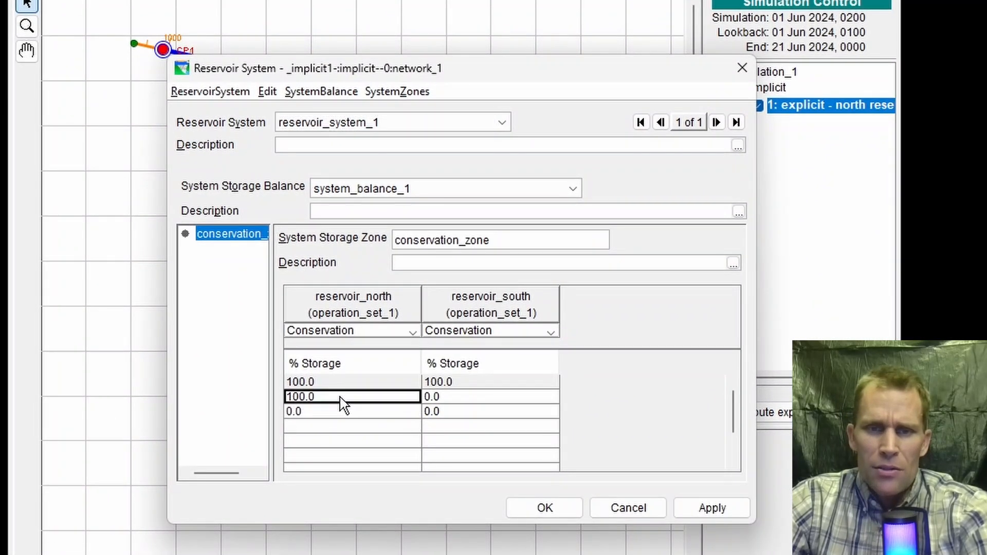
click(520, 396)
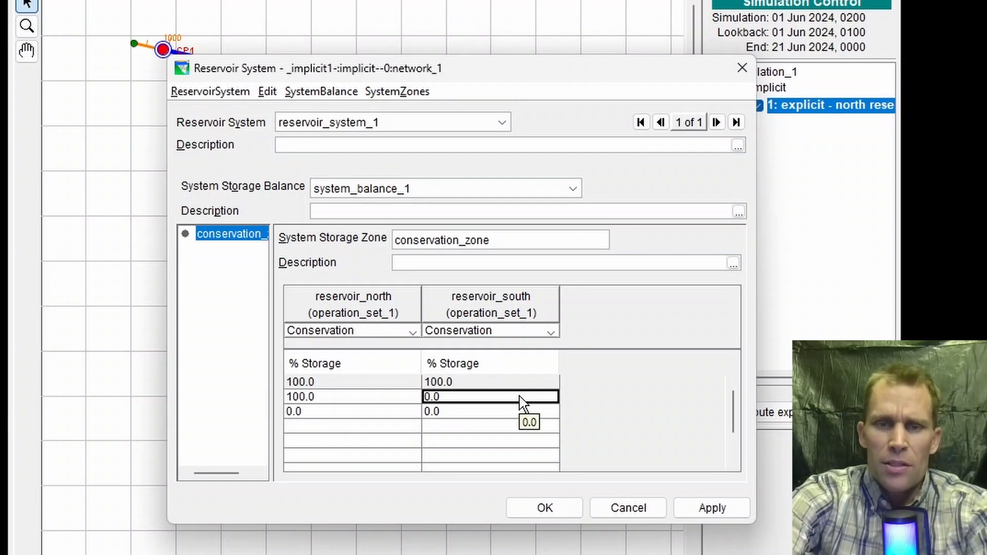
text(20)
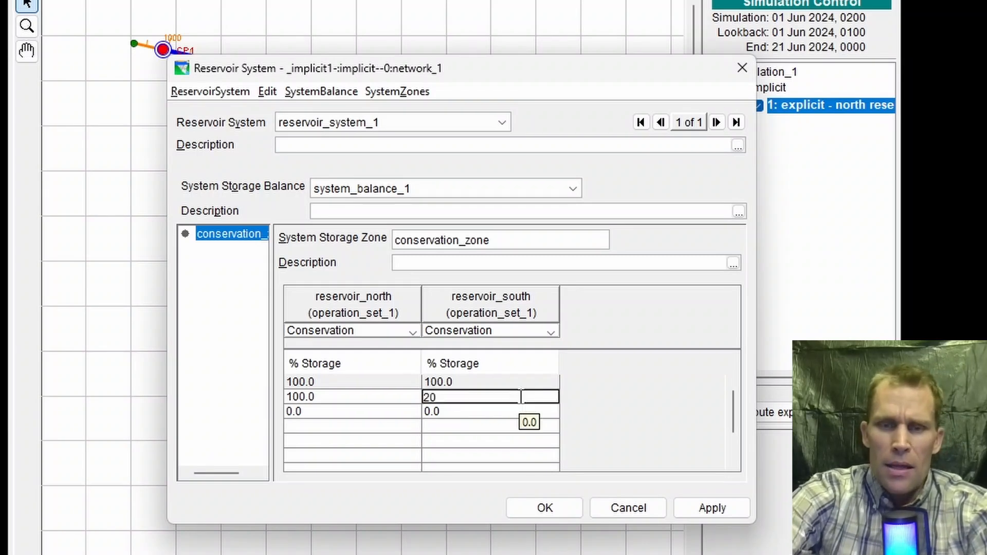
key(Return)
Complete the conservation zone balance with a 20% row and a 0% row for both reservoir_north and reservoir_south.
key(Left)
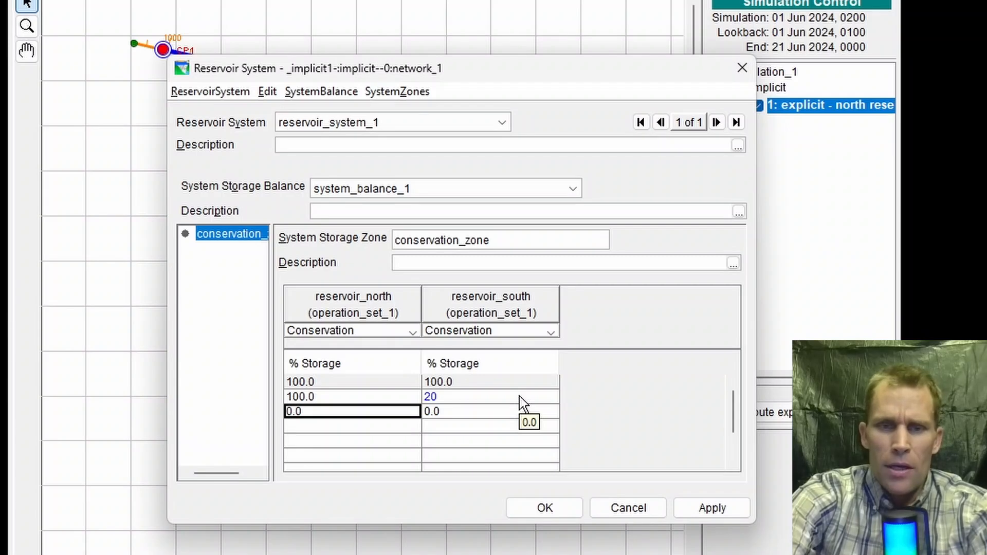
text(20)
key(Tab)
text(20)
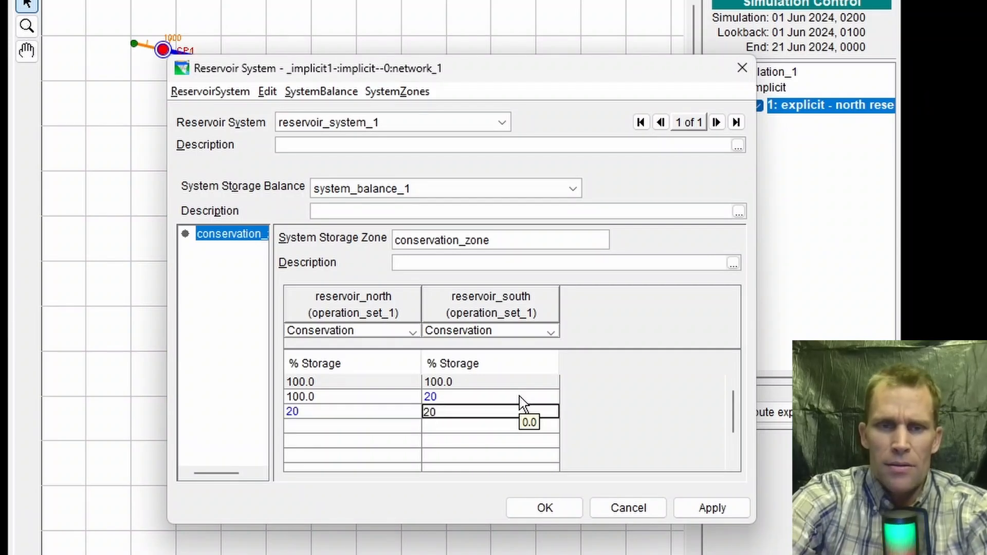
key(Return)
key(Left)
text(0)
key(Tab)
text(0)
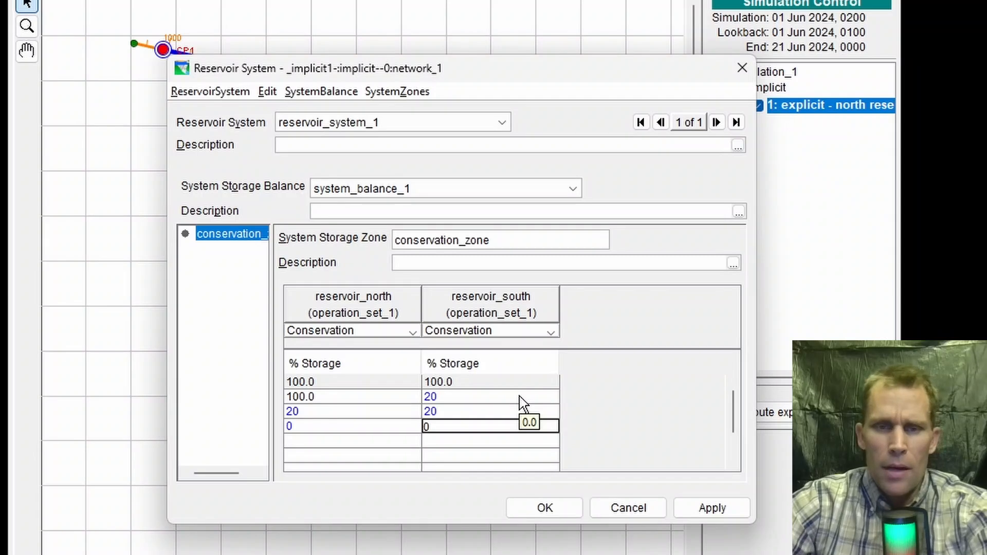
key(Return)
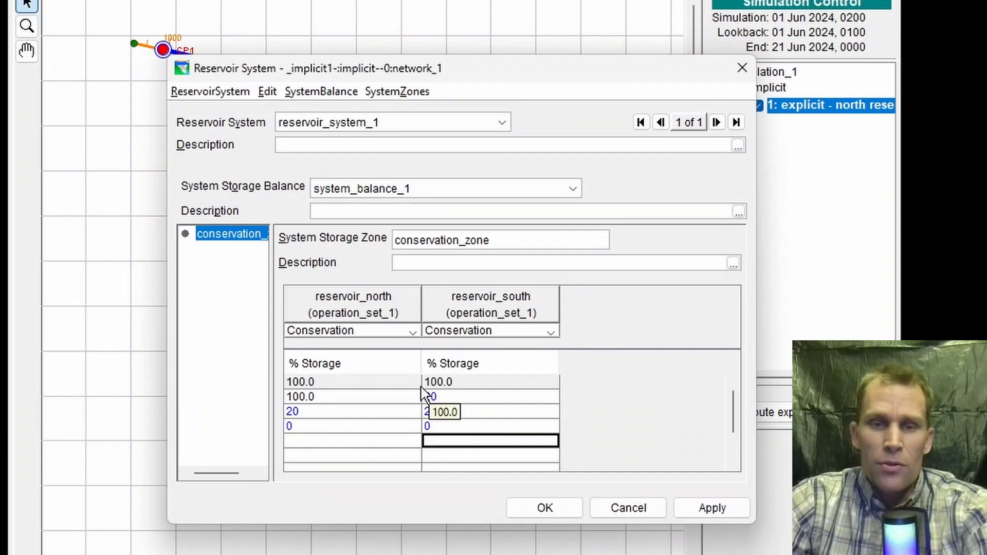
Review the 20% and 0% storage balance points of reservoir_north and reservoir_south in the conservation zone table.
click(464, 403)
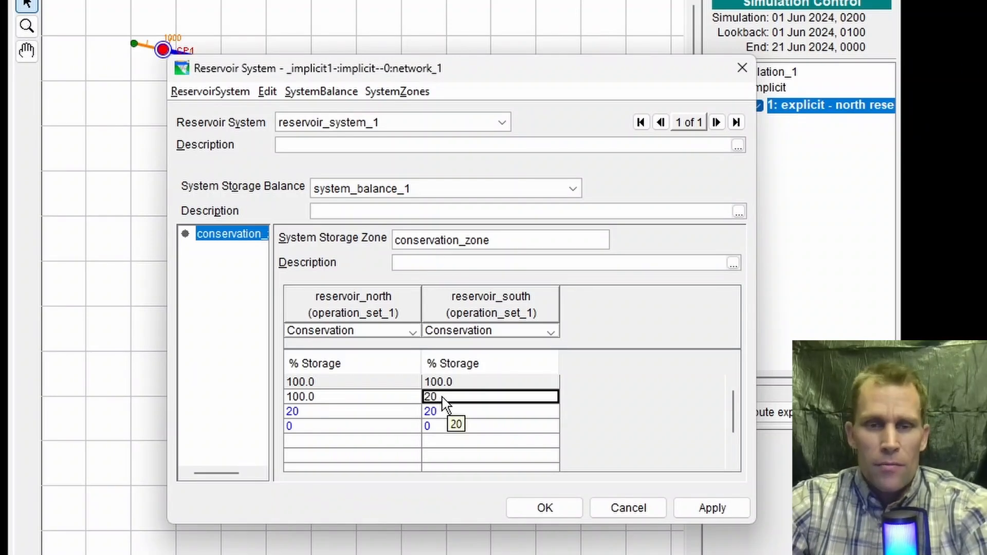
click(313, 415)
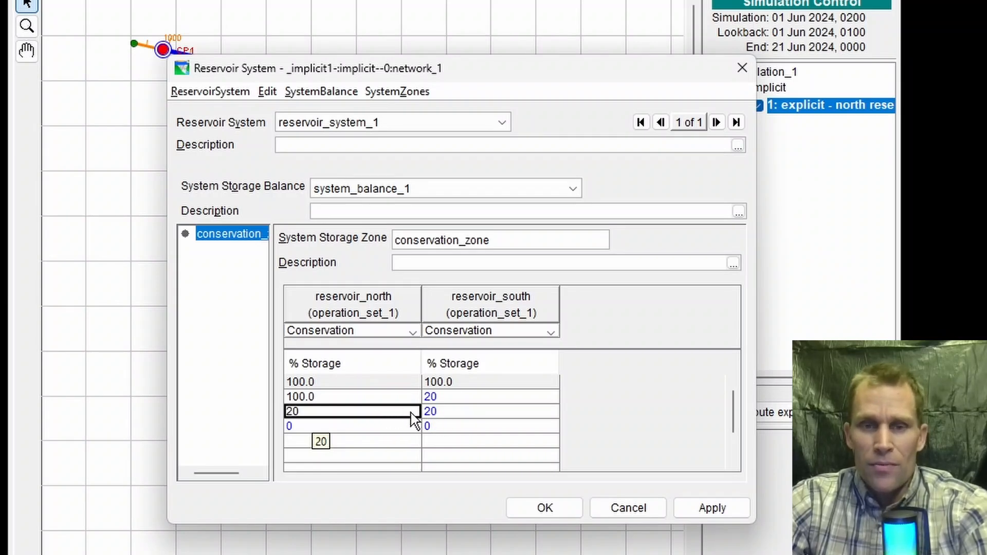
click(399, 427)
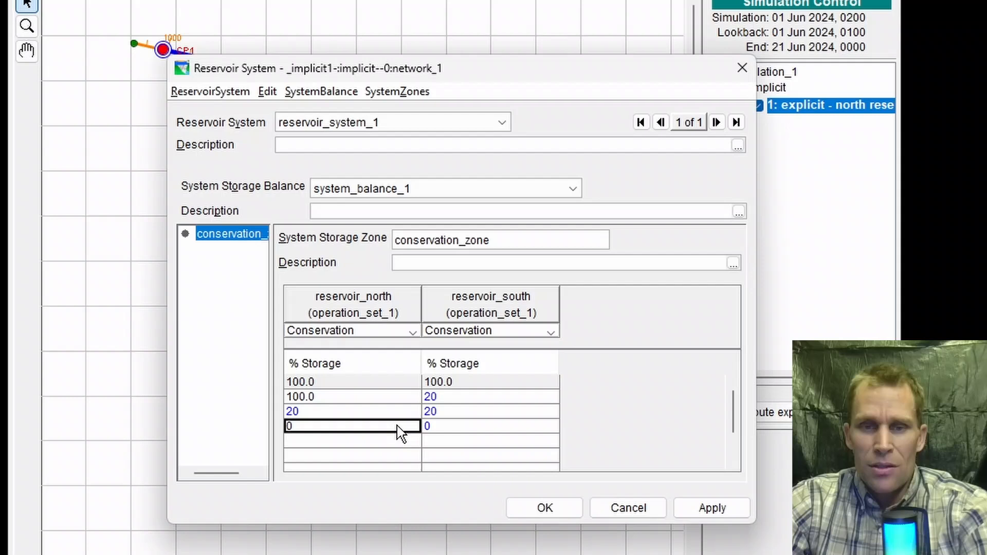
click(435, 432)
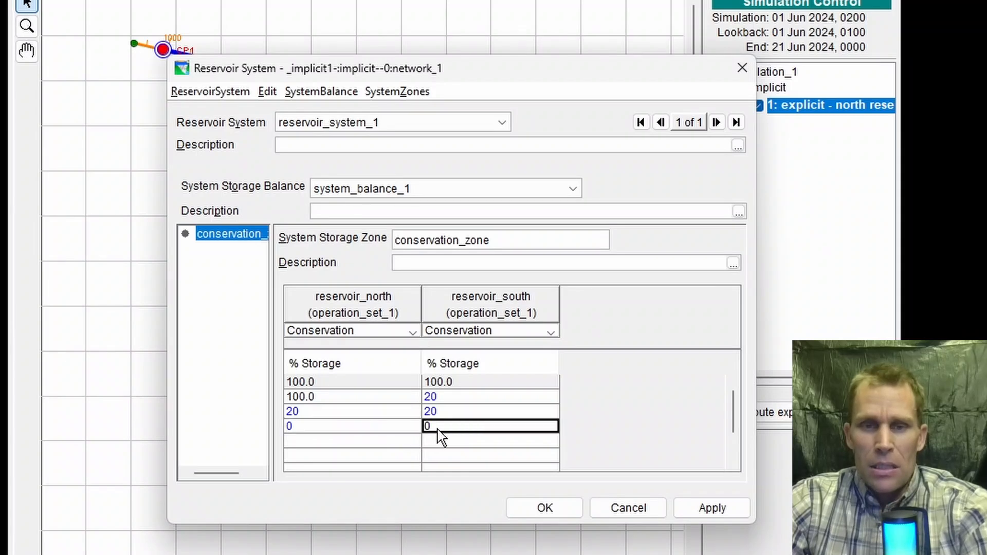
click(396, 431)
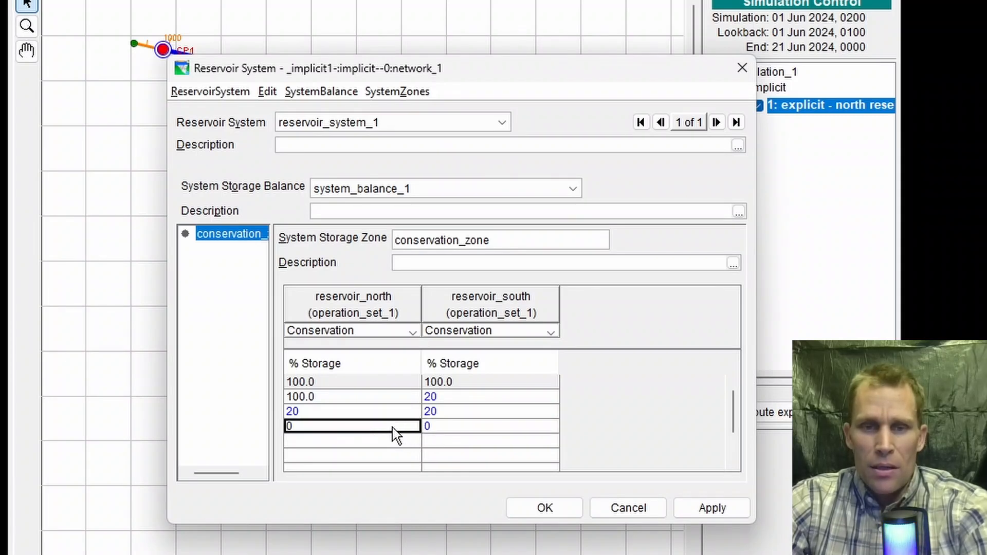
click(414, 412)
click(440, 412)
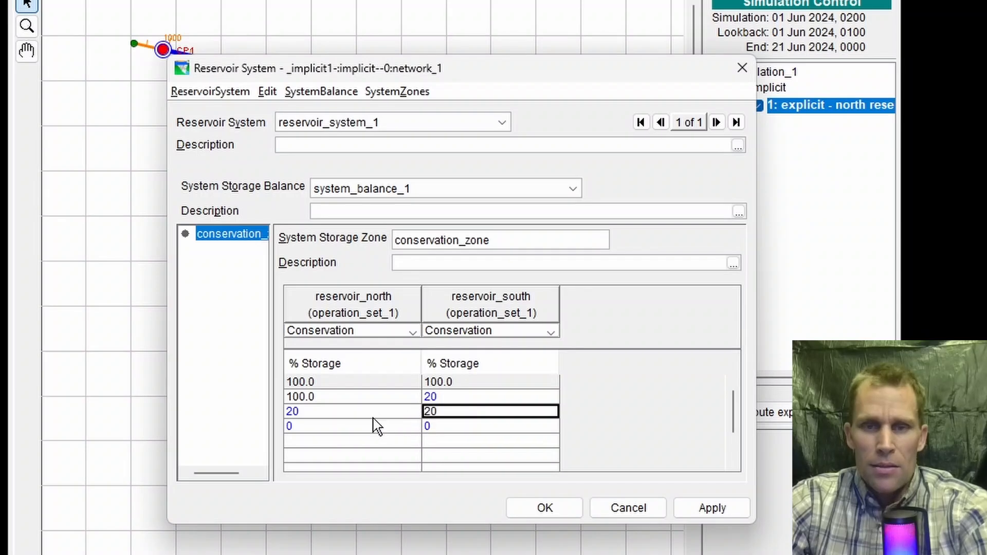
Apply the revised storage balance, close the editors, and recompute the explicit - north reservoir priority trial.
click(727, 510)
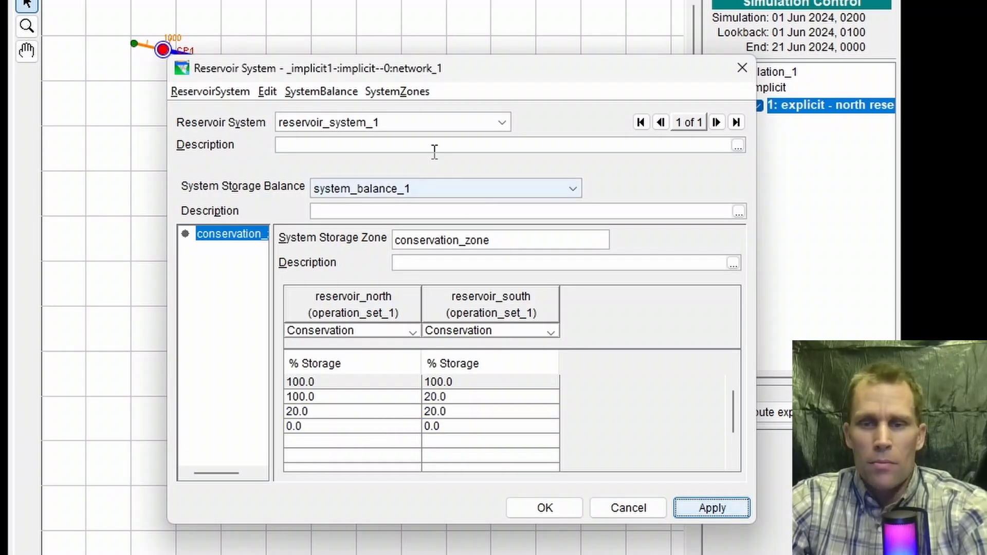
click(530, 507)
click(522, 375)
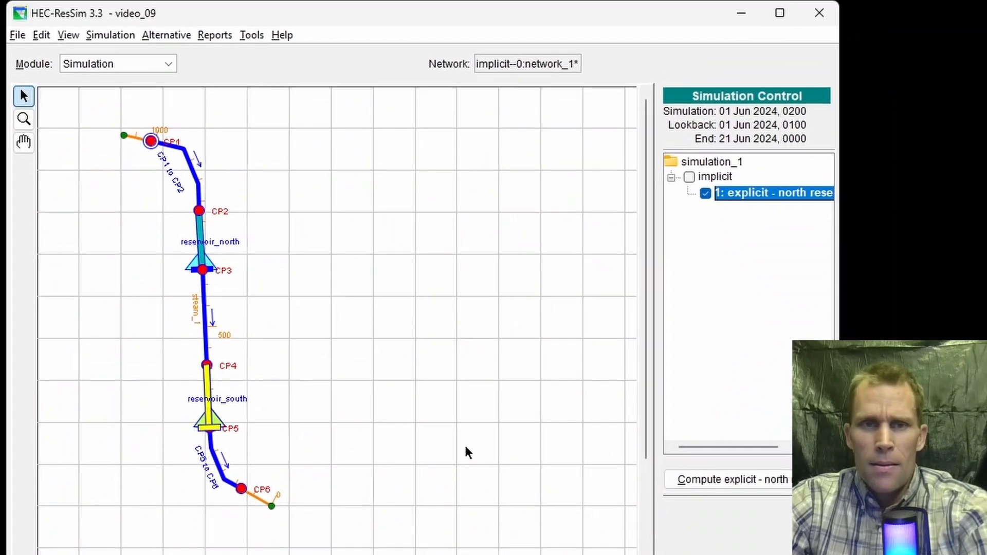
click(714, 481)
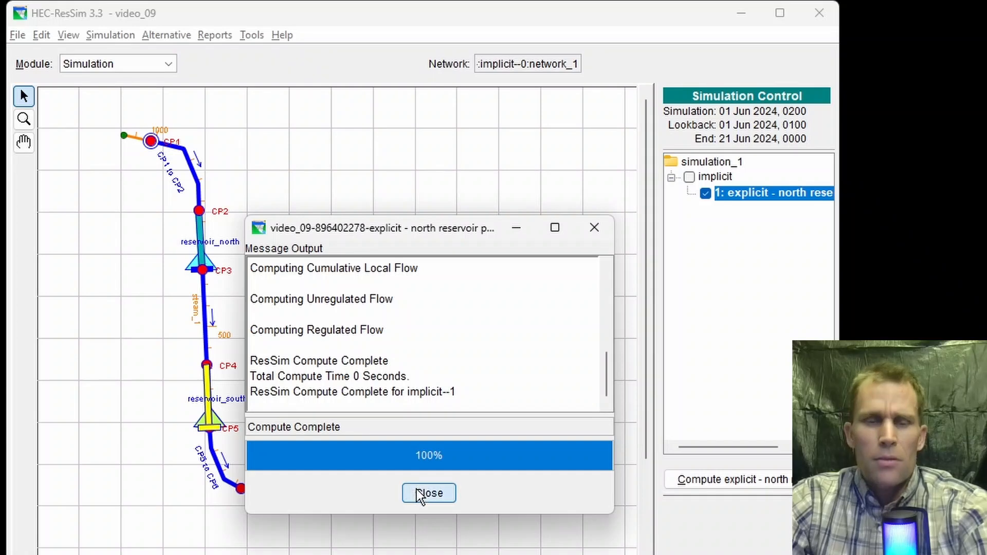
click(417, 489)
Plot reservoir_north for the explicit trial, maximize the plot, and enlarge the flow curves for about 1 to 10 June.
right_click(202, 264)
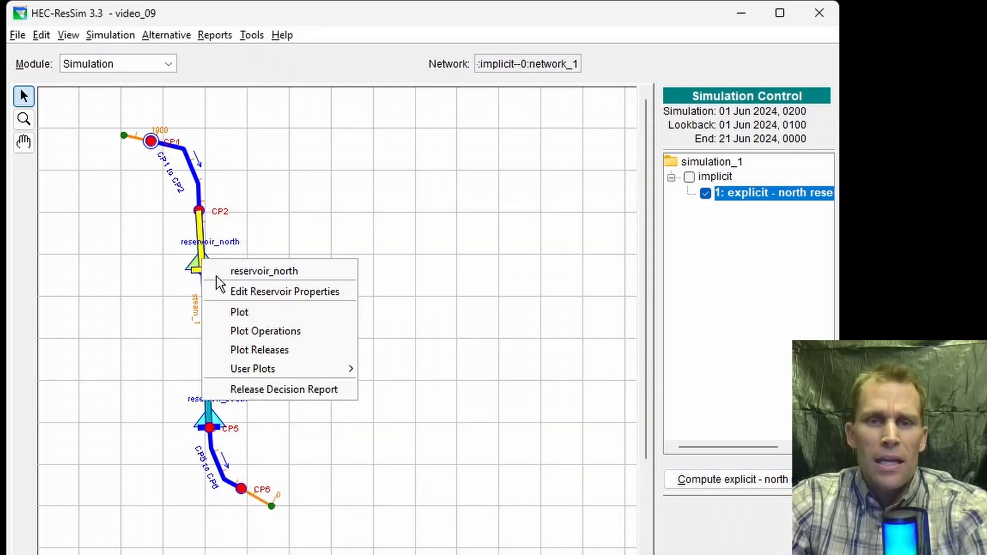
click(234, 311)
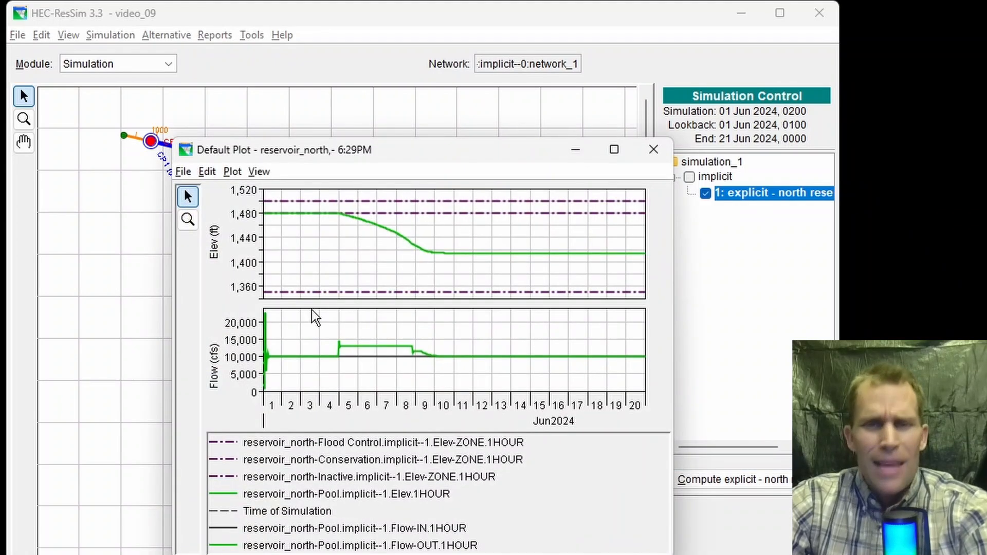
drag(431, 150, 432, 5)
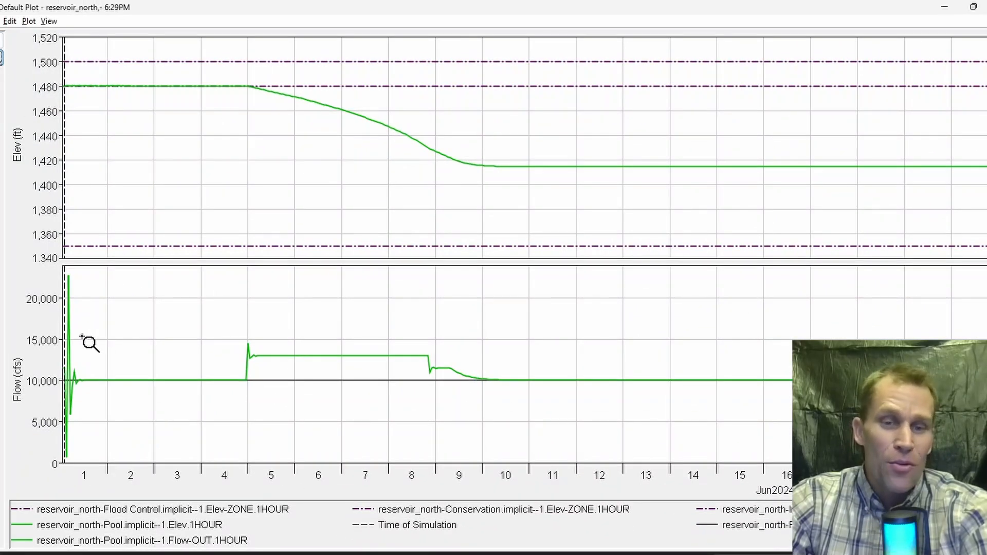
drag(83, 336, 550, 393)
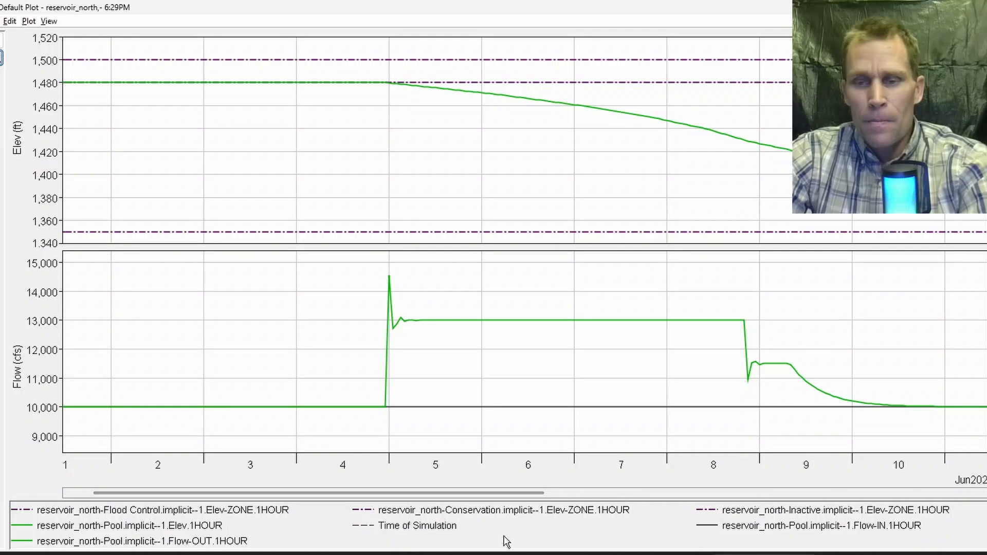
Highlight reservoir_north's pool inflow and outflow curves in turn and examine the outflow around the start of 5 June.
click(752, 529)
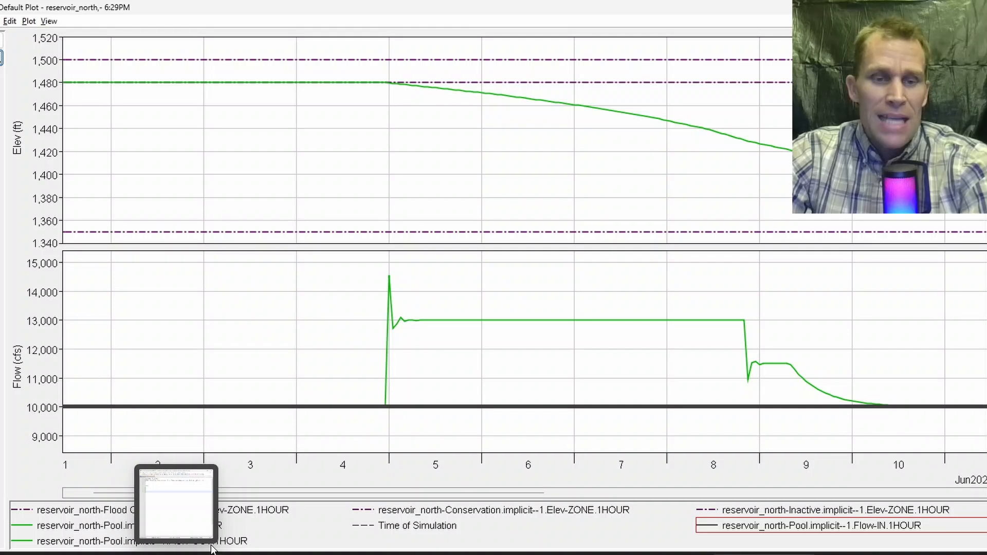
click(229, 546)
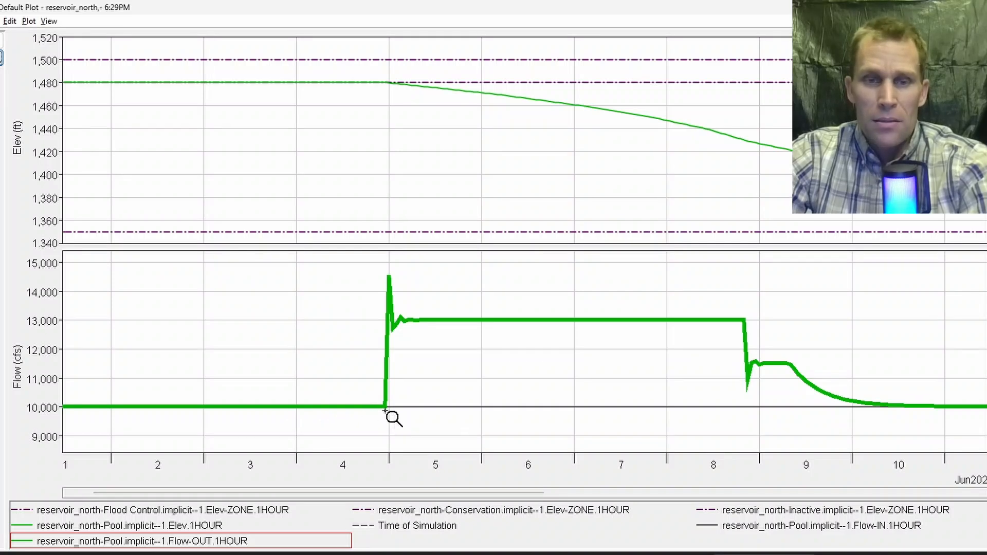
mouse_move(384, 410)
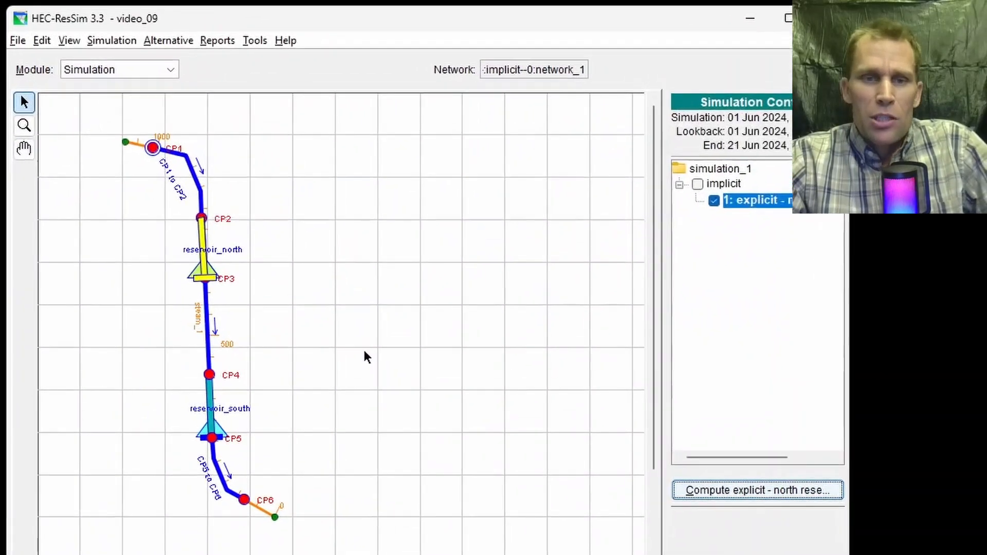
Plot reservoir_south for the explicit trial and enlarge the plot to show about 1 to 10 June.
right_click(229, 423)
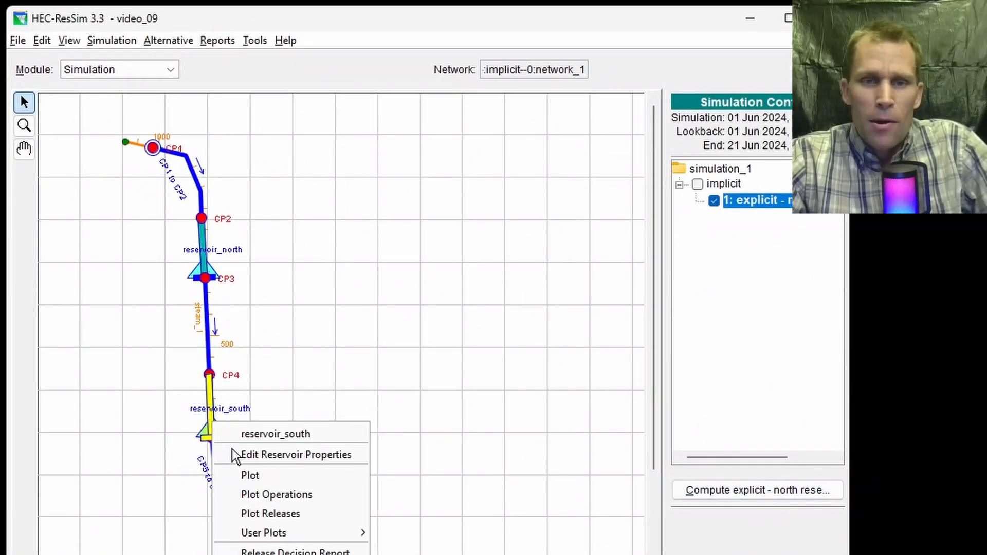
click(250, 474)
drag(439, 166, 439, 0)
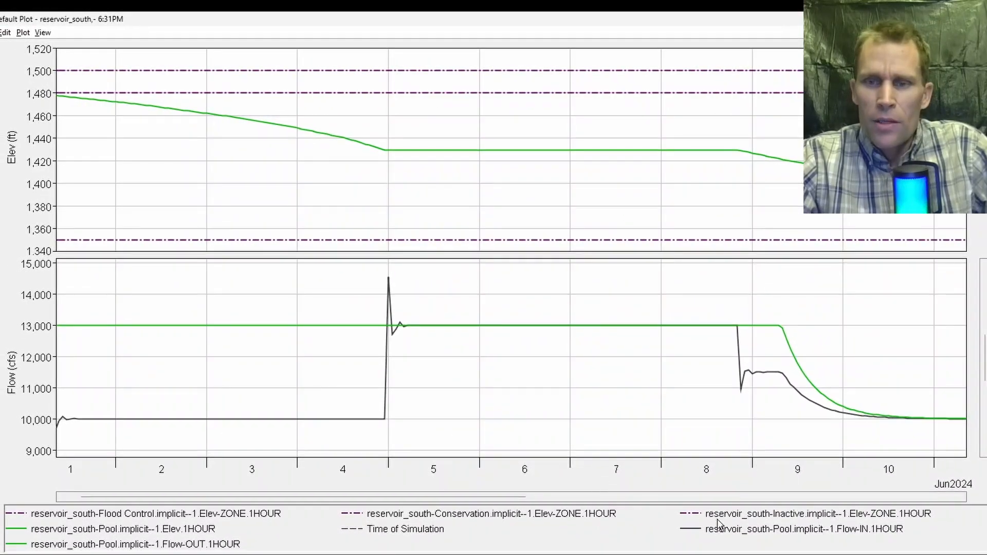
Highlight reservoir_south's pool inflow and outflow curves in turn, then read its pool elevation on 5 June.
click(736, 535)
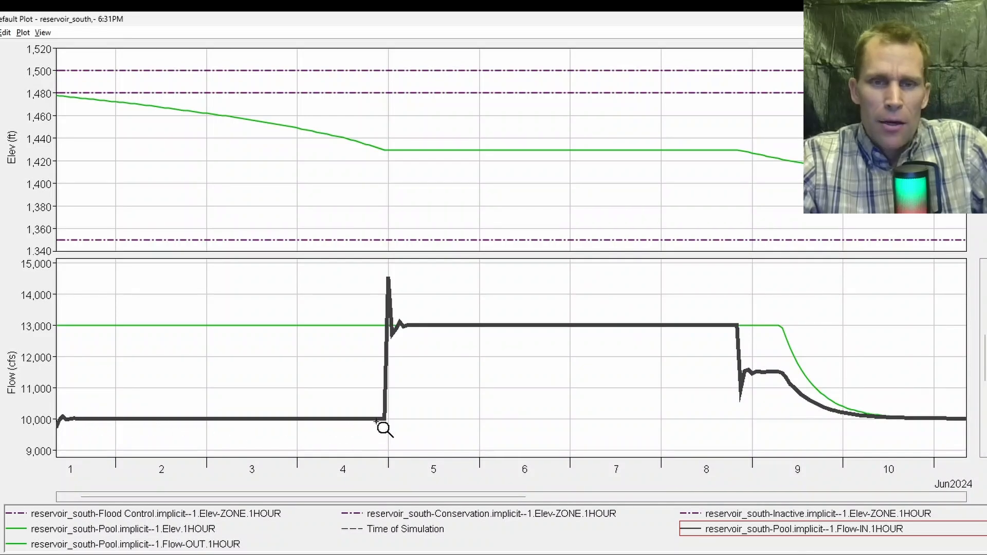
click(181, 547)
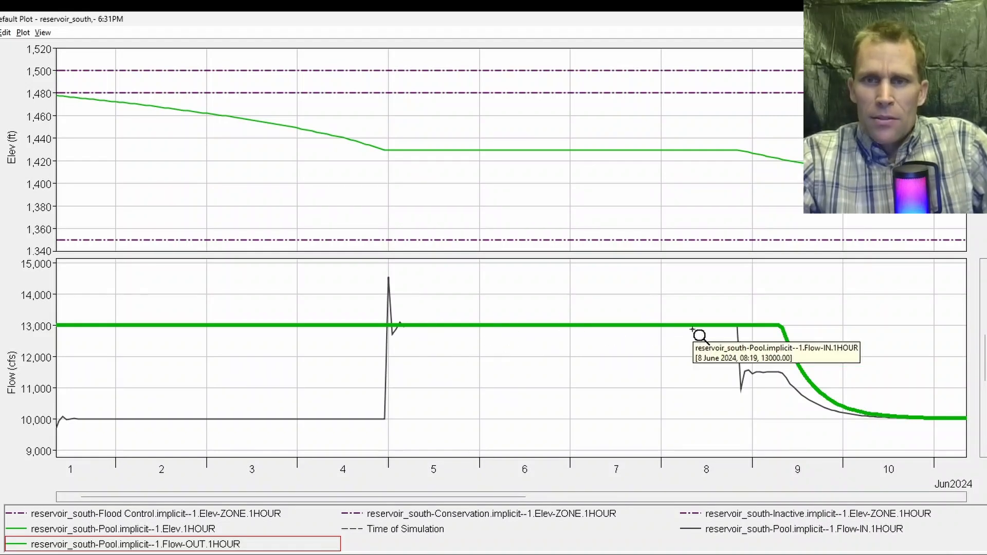
mouse_move(655, 145)
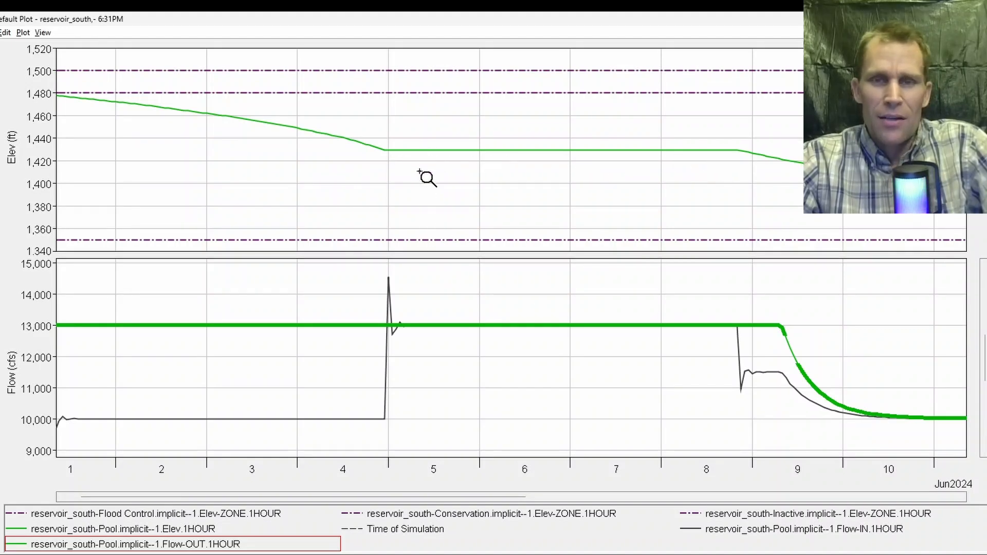
mouse_move(425, 152)
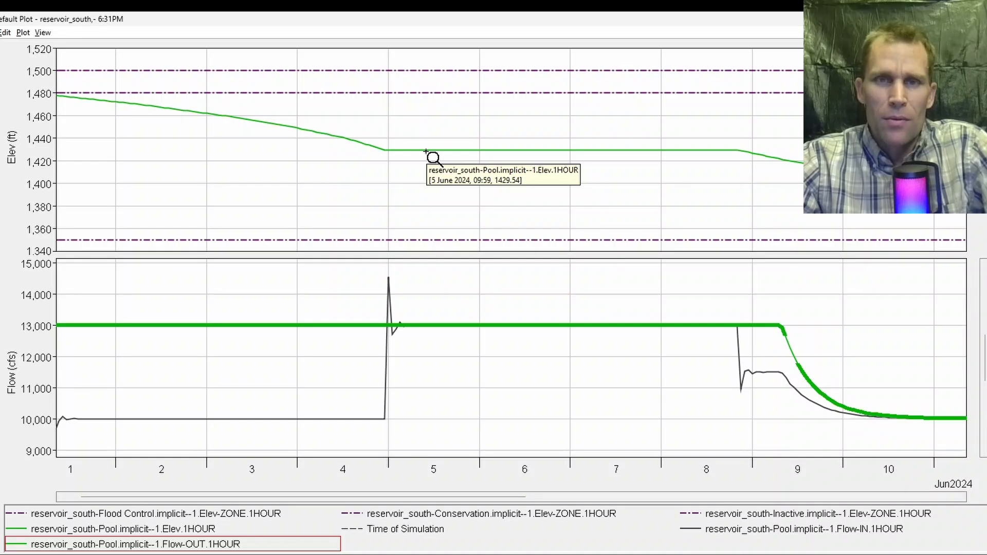